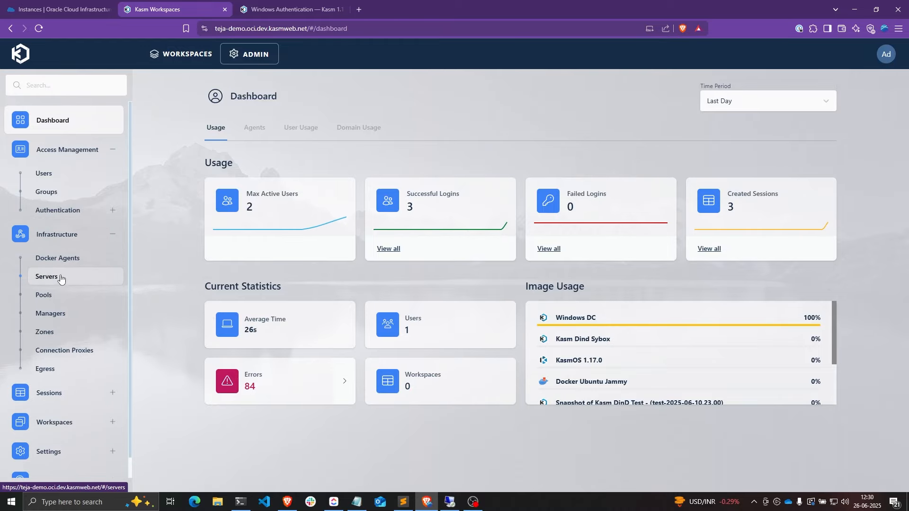
- Show the Servers list under Infrastructure and select the 'Windows OCI Static' server name
click(61, 277)
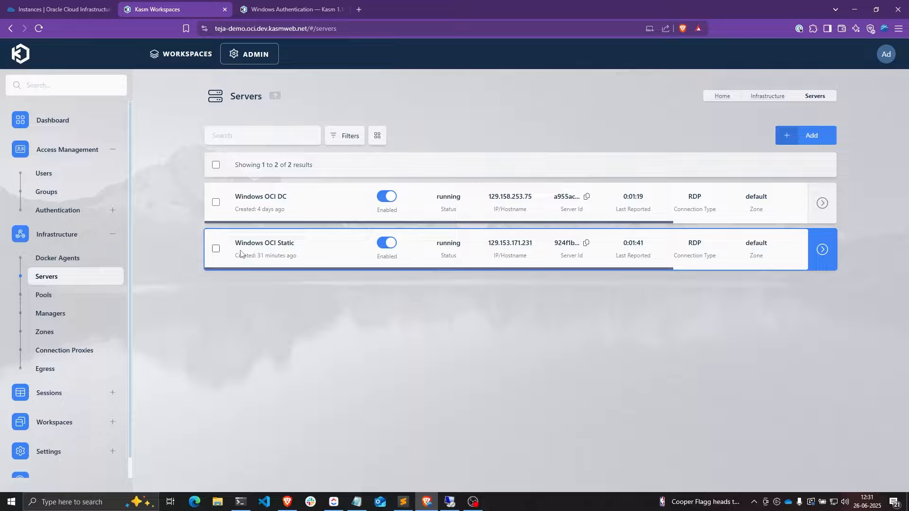
drag(235, 243, 295, 243)
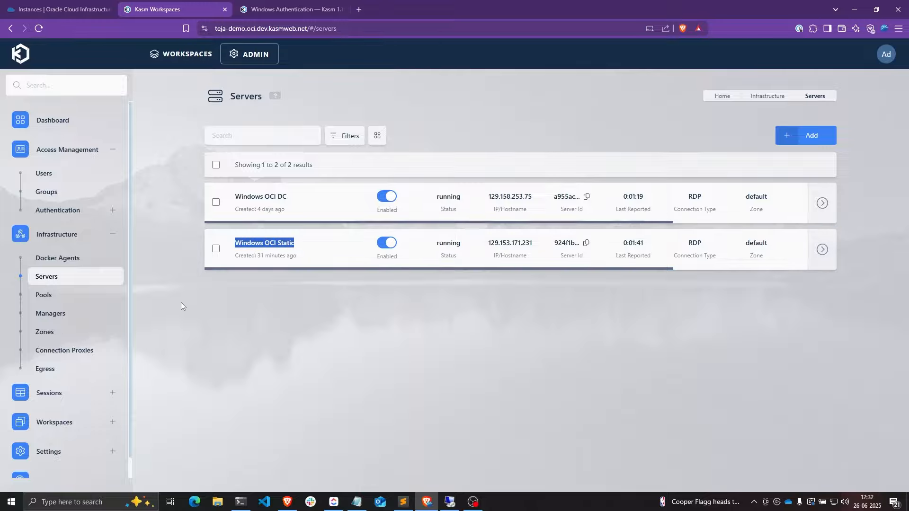
- Start a new Server-type workspace named 'Windows Static', with 'Windows Static' as its description
click(55, 422)
click(54, 446)
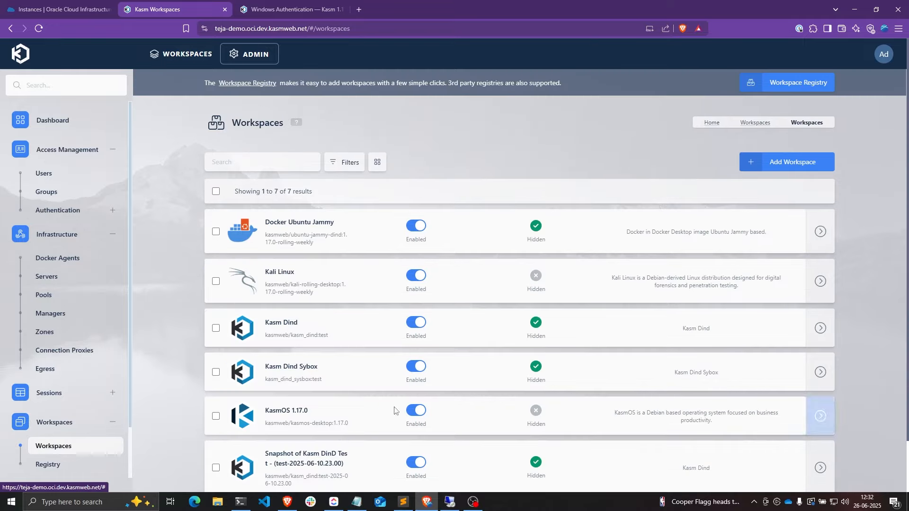
click(742, 172)
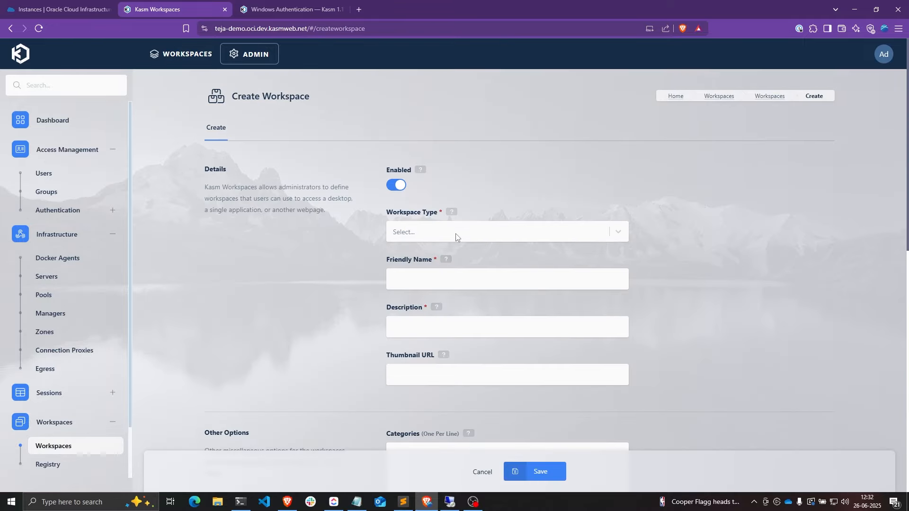
click(567, 235)
click(422, 291)
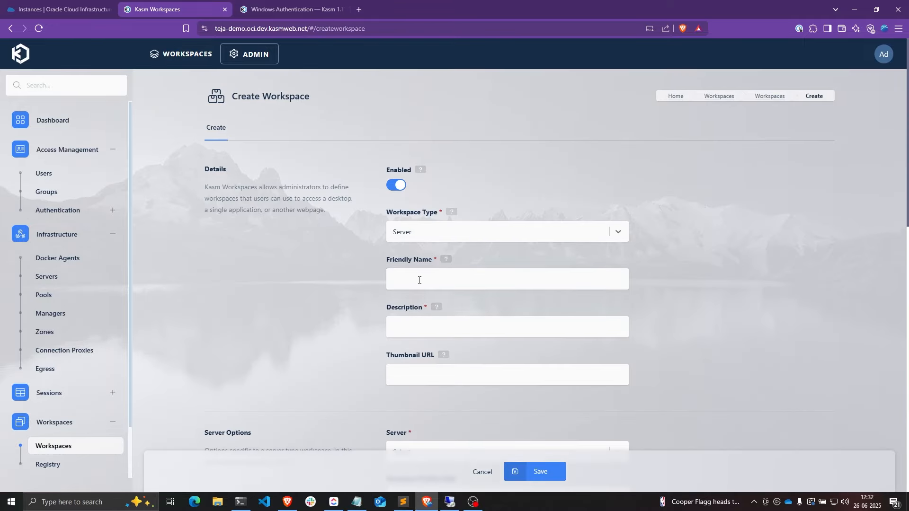
click(419, 278)
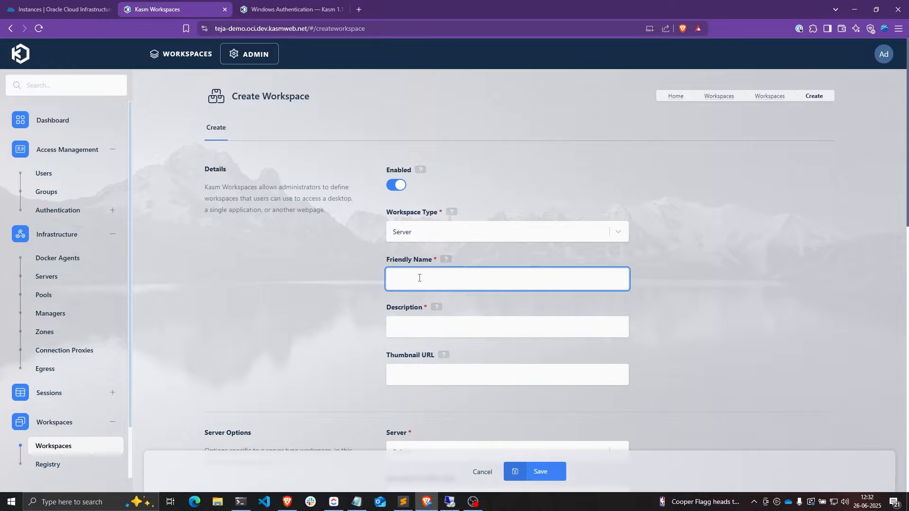
text(Windows Static)
key(ctrl+a)
key(ctrl+c)
key(Tab)
key(ctrl+v)
- Assign server Windows OCI Static with a User Selectable RDP client, save, and view the dashboard
scroll(479, 309, down, 4)
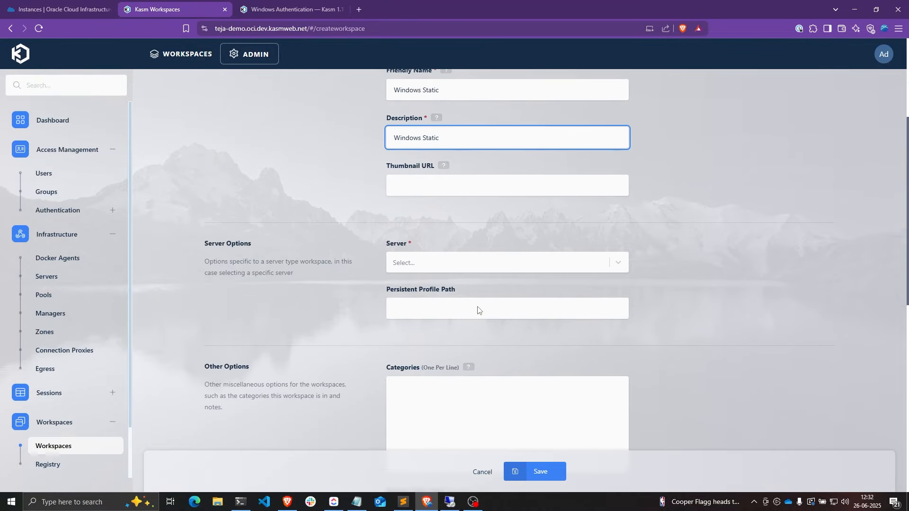
click(439, 264)
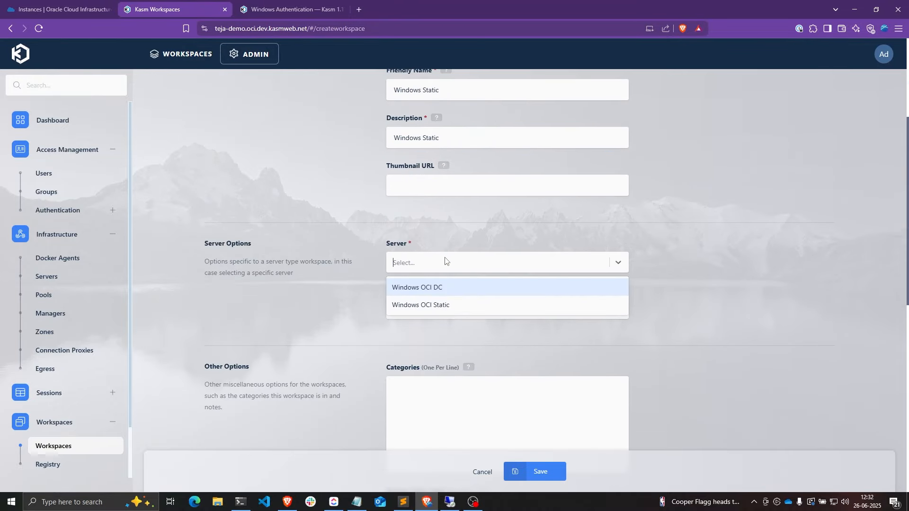
click(421, 307)
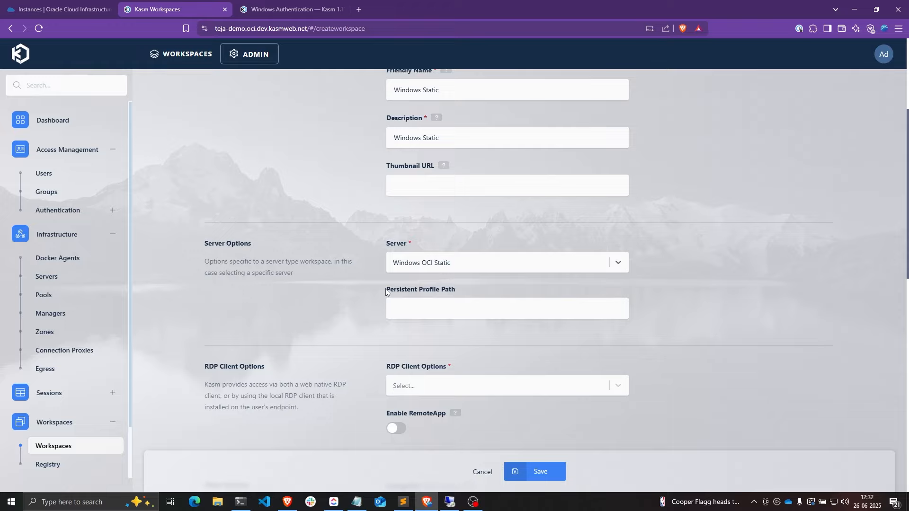
scroll(403, 275, down, 3)
click(415, 244)
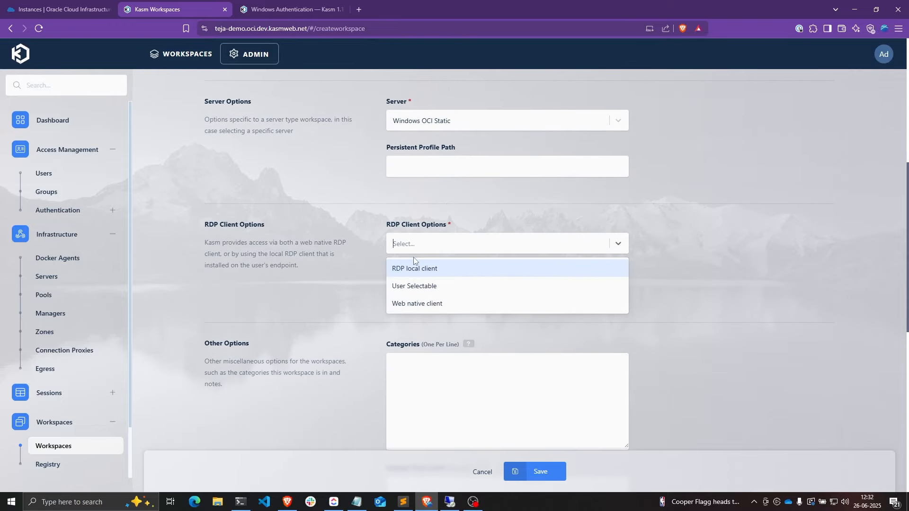
click(408, 288)
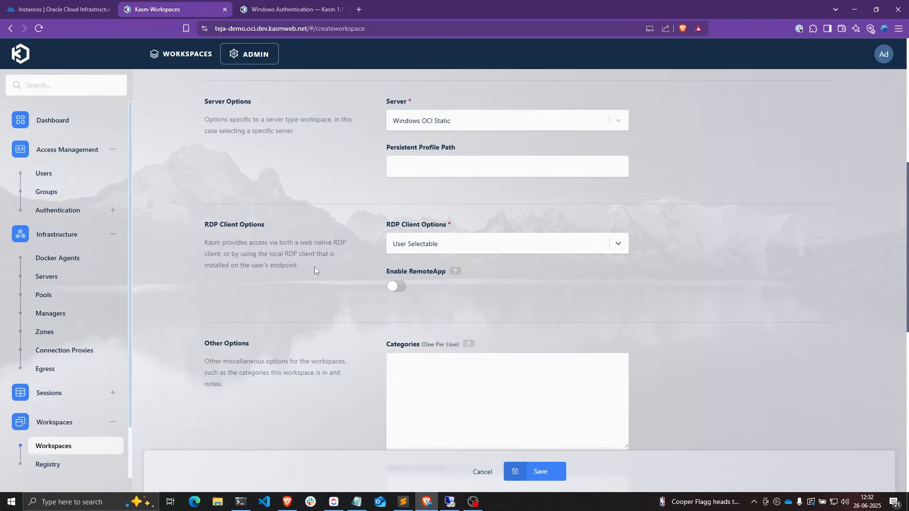
scroll(314, 266, down, 9)
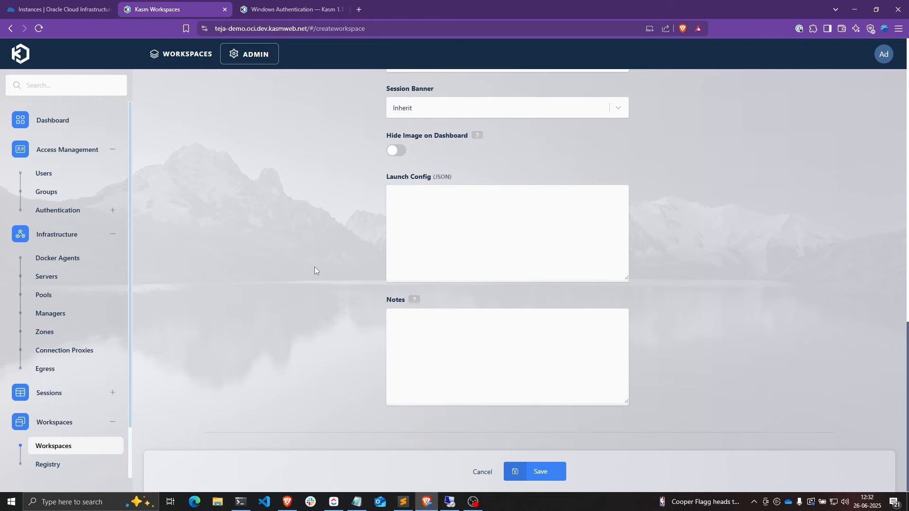
scroll(314, 266, up, 10)
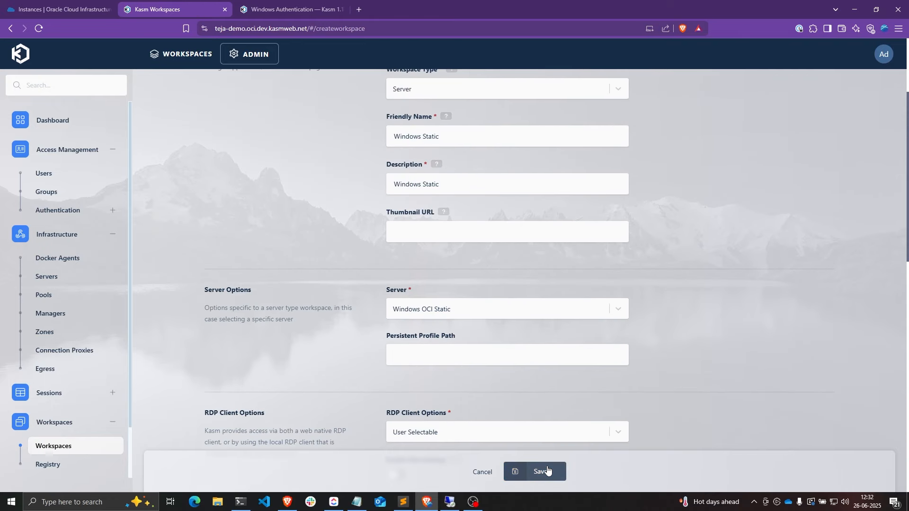
click(547, 470)
click(186, 55)
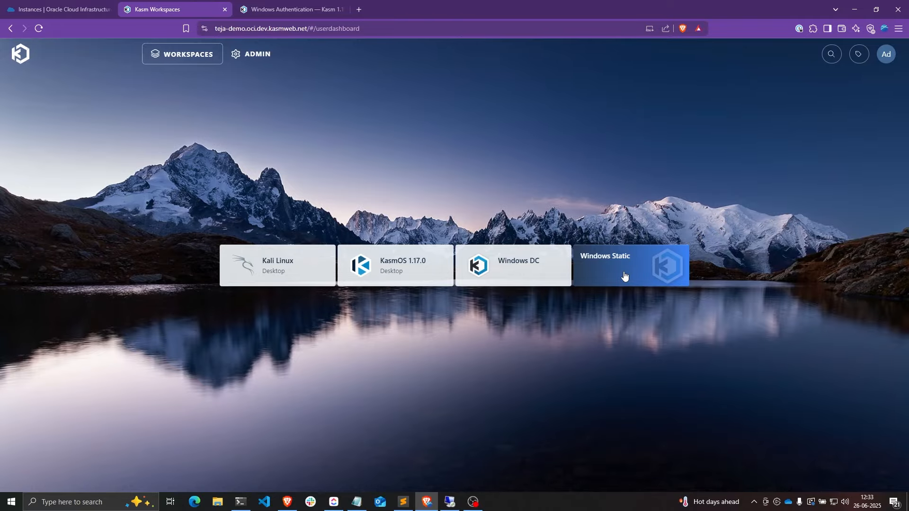
- Edit the Windows OCI Static server and set Connection Credential Type to Static Credentials
click(241, 58)
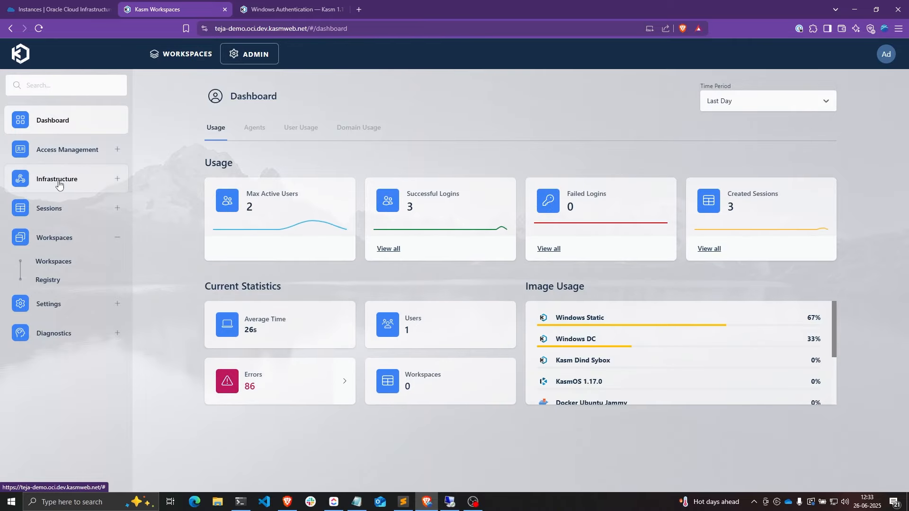
click(58, 184)
click(49, 224)
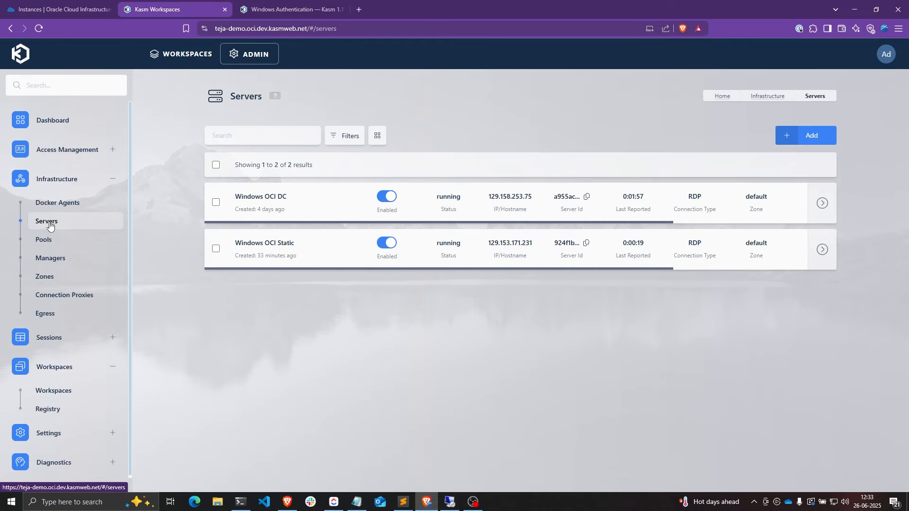
mouse_move(822, 250)
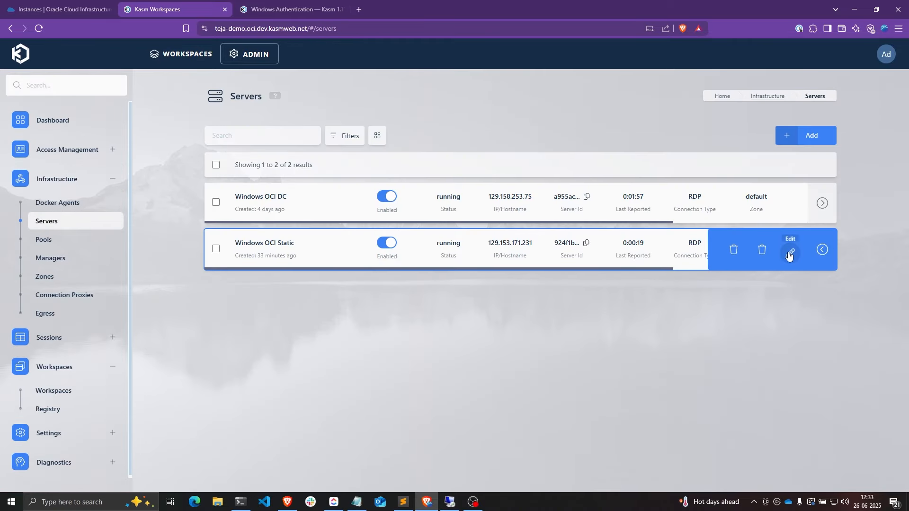
click(788, 251)
scroll(454, 229, down, 8)
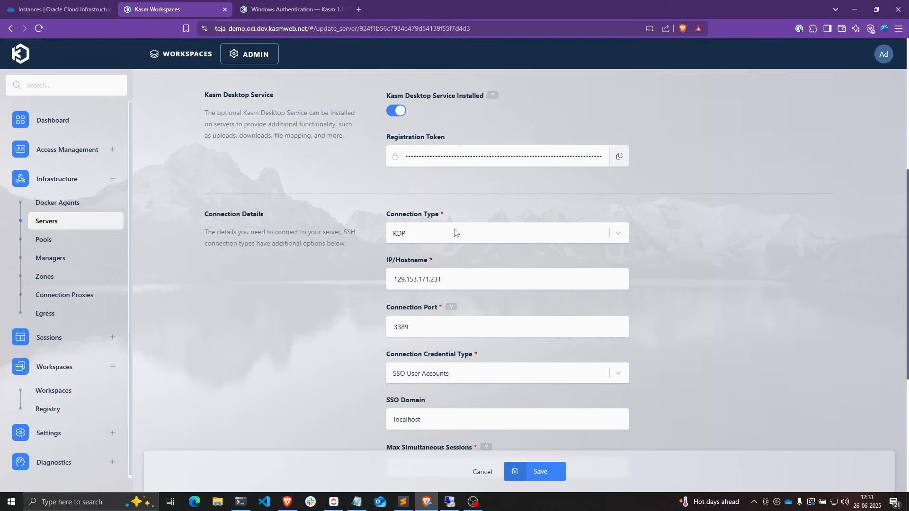
scroll(454, 229, down, 1)
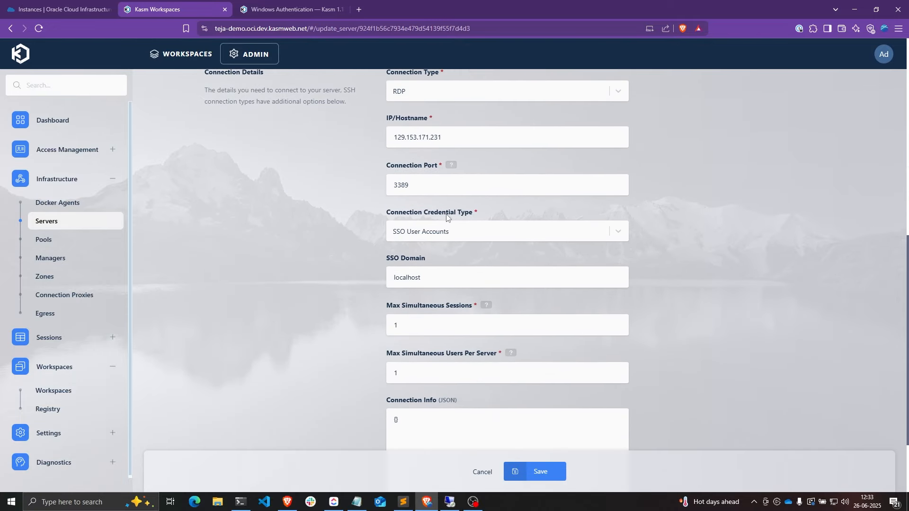
click(431, 236)
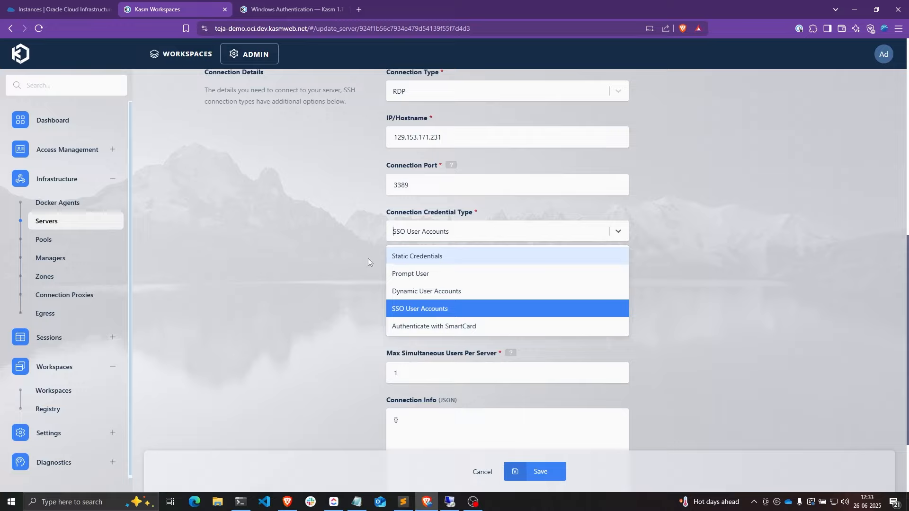
click(425, 260)
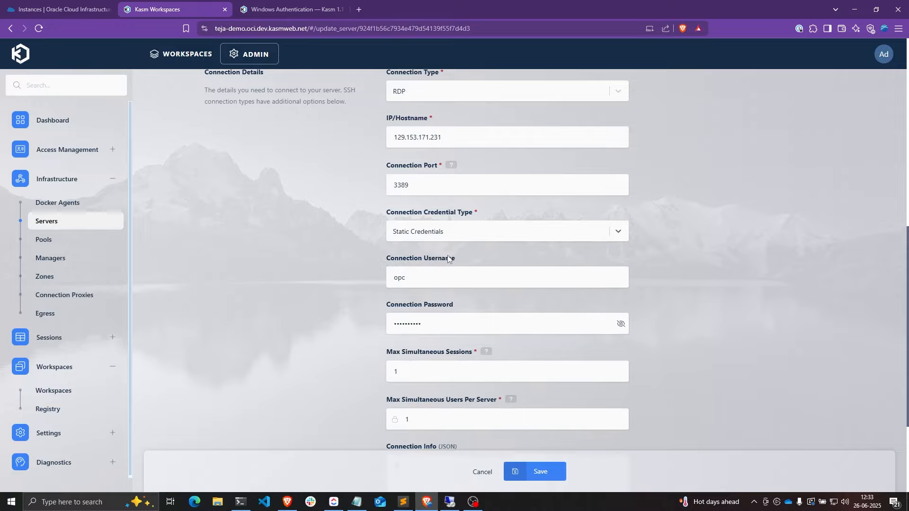
- Check the connection username and password values, then save the server settings
drag(388, 260, 456, 261)
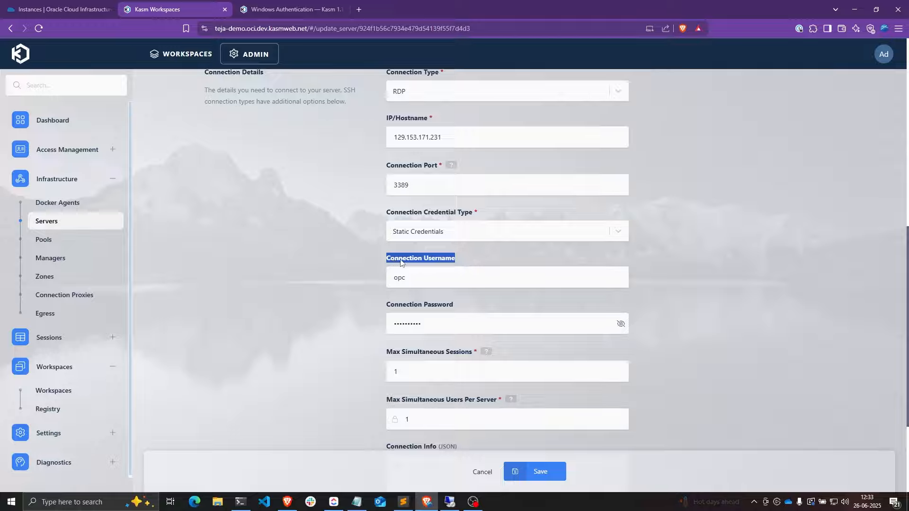
drag(386, 306, 453, 306)
click(413, 279)
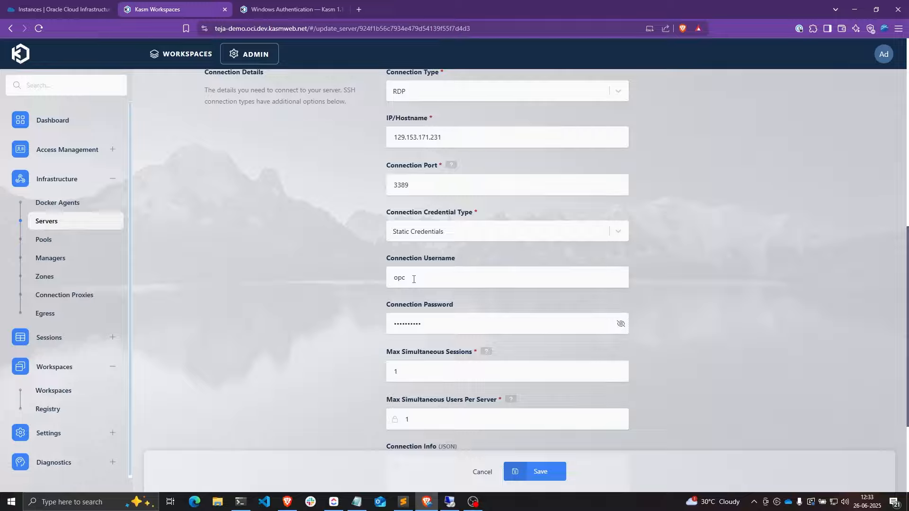
double_click(423, 280)
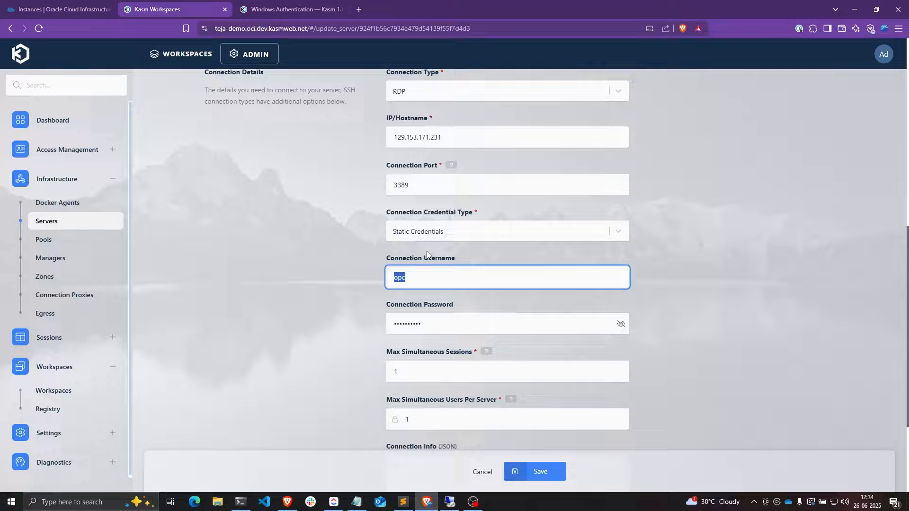
drag(409, 275, 389, 275)
click(431, 324)
drag(431, 323, 392, 323)
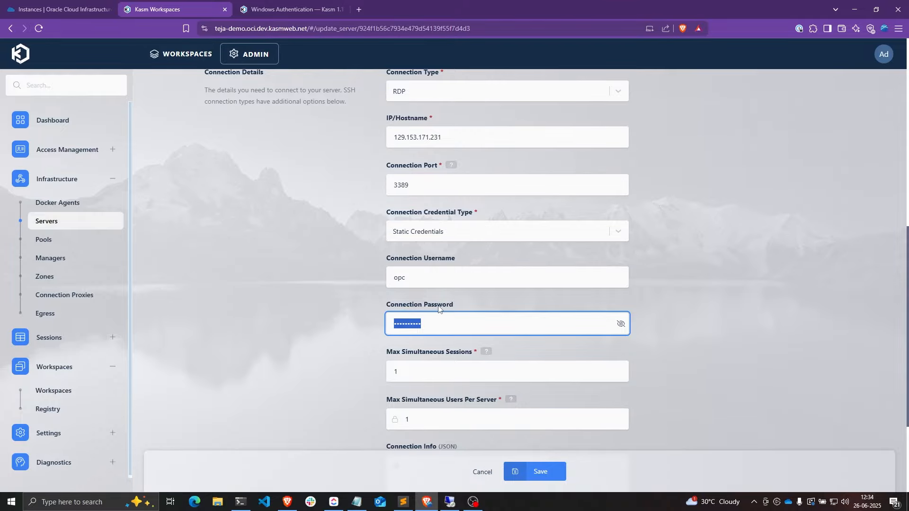
click(547, 471)
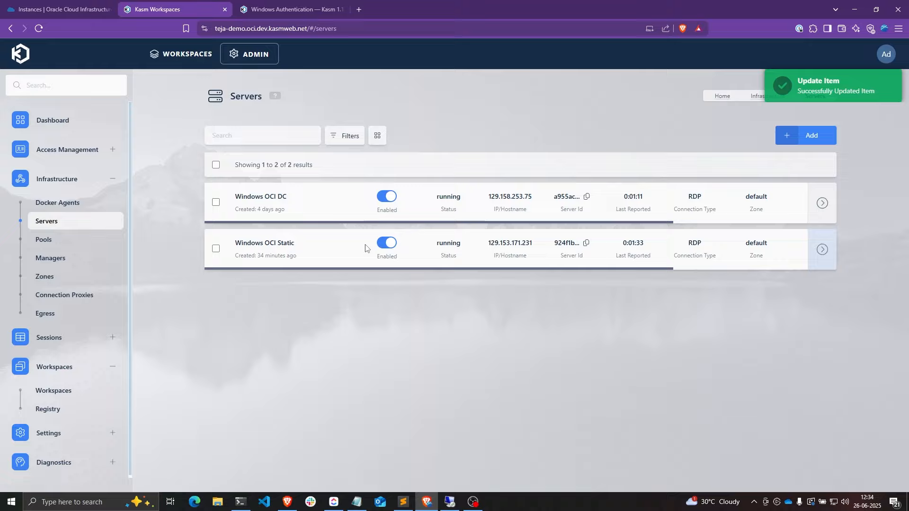
click(189, 54)
- Launch a Windows Static session, then read the Windows Authentication docs on Static Credentials
click(613, 269)
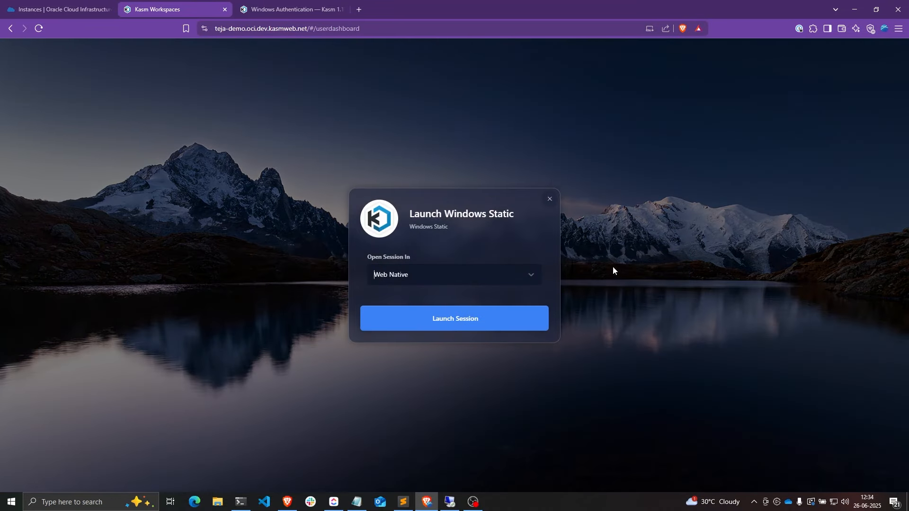
click(436, 319)
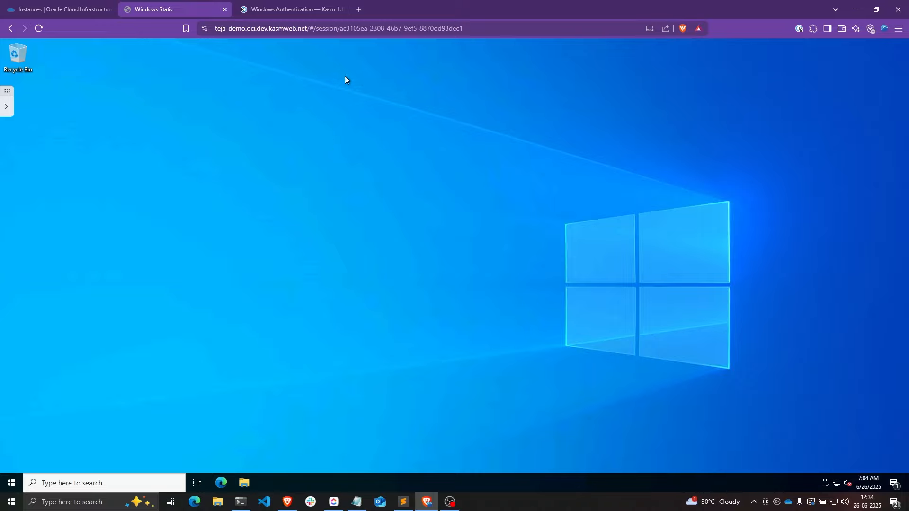
click(284, 9)
scroll(312, 176, down, 2)
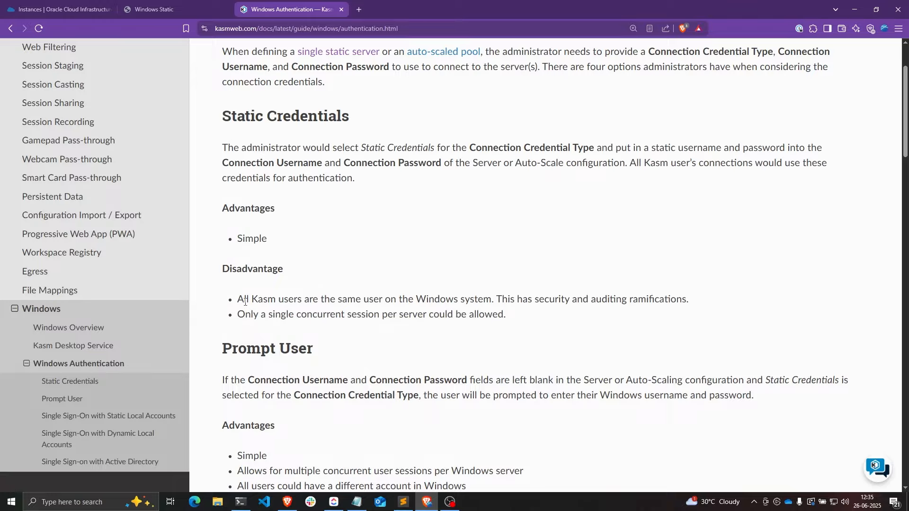
drag(240, 299, 491, 299)
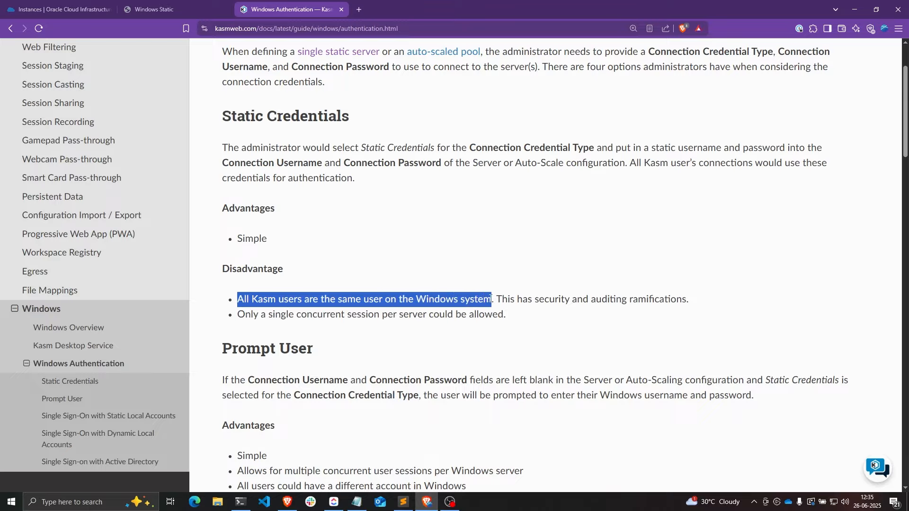
click(534, 304)
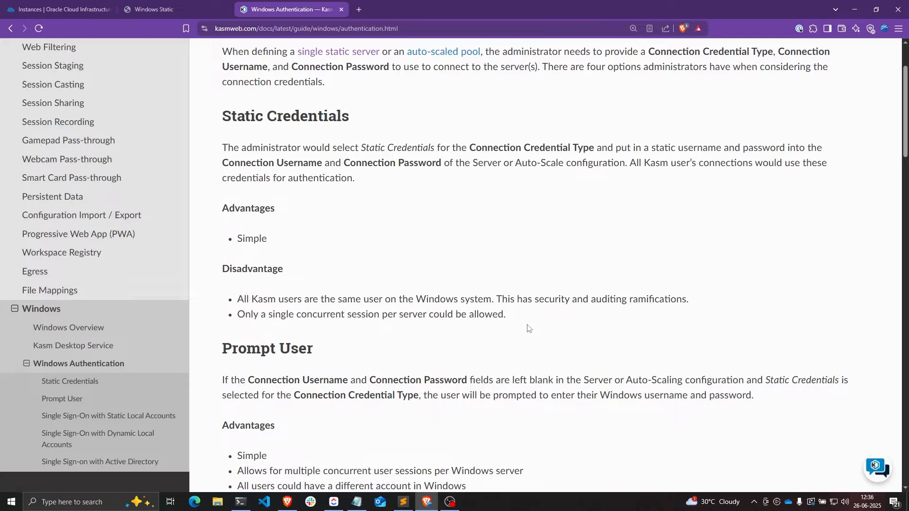
drag(241, 318, 427, 315)
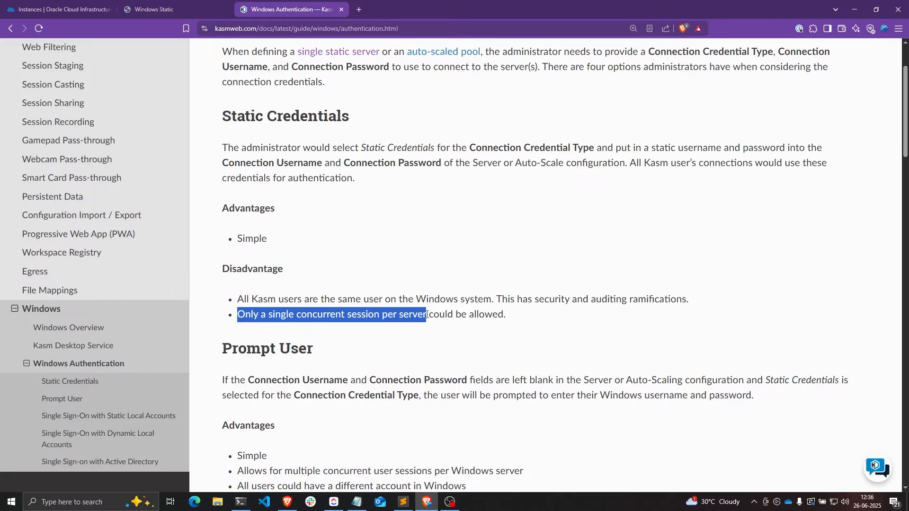
- Scroll the docs down to the Prompt User heading and highlight it
scroll(398, 303, down, 5)
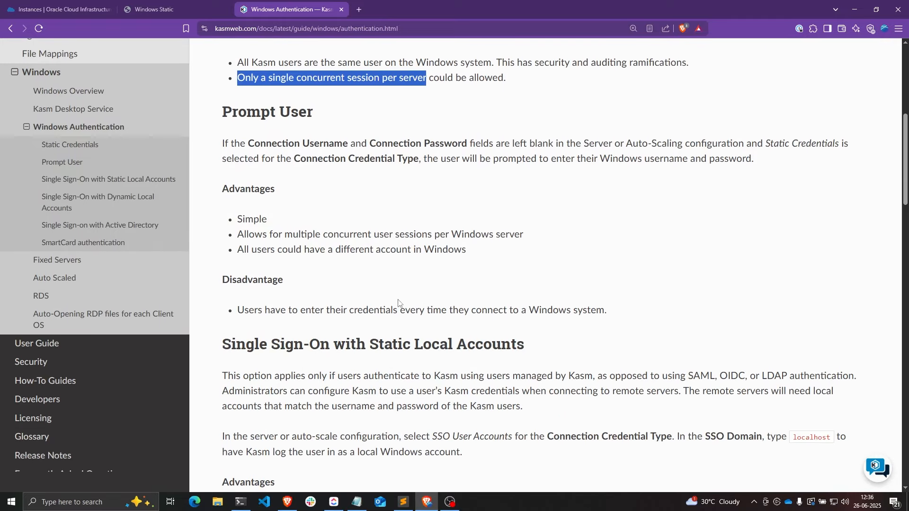
drag(223, 112, 310, 111)
click(308, 110)
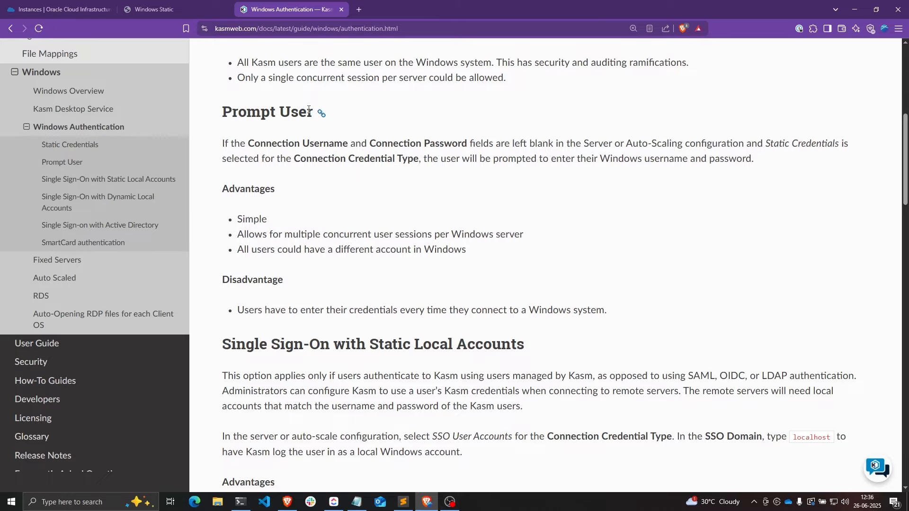
- Delete the running Windows Static session from its control panel
click(156, 9)
click(7, 106)
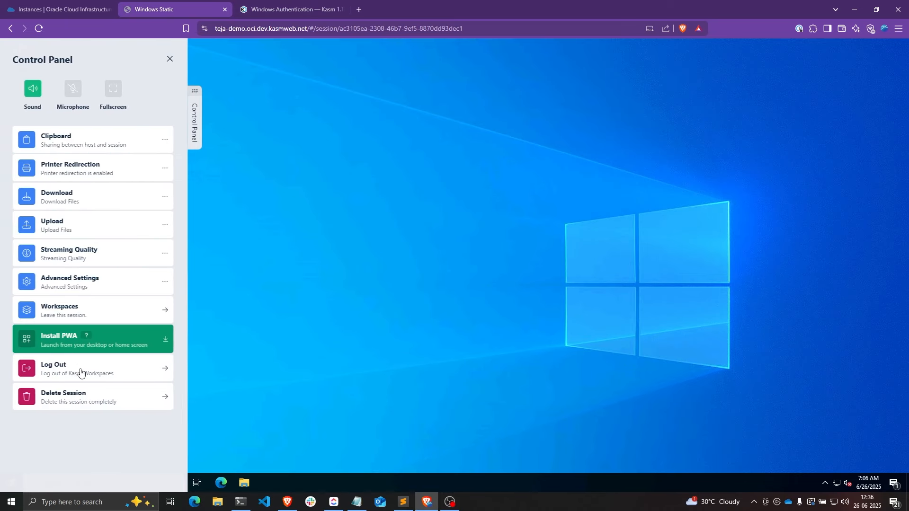
click(76, 394)
click(455, 307)
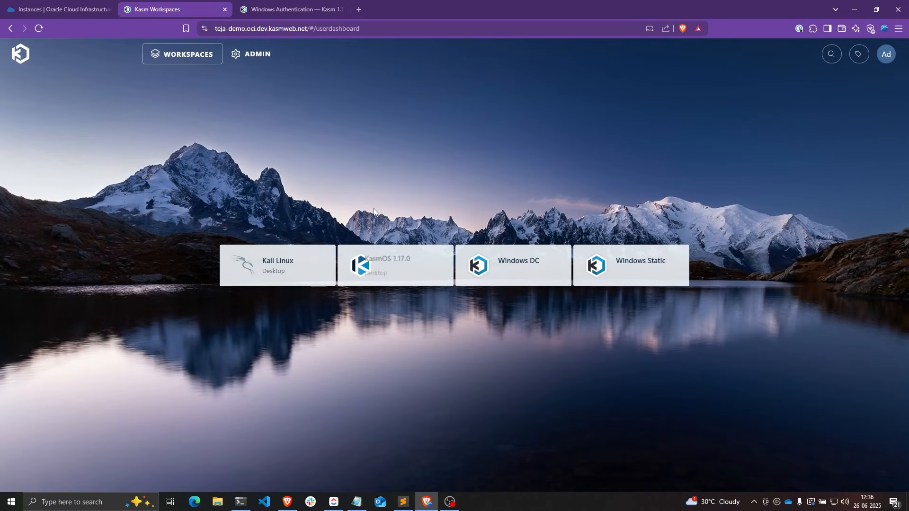
- Set the Windows OCI Static server's Connection Credential Type to Prompt User and save
click(246, 55)
click(57, 179)
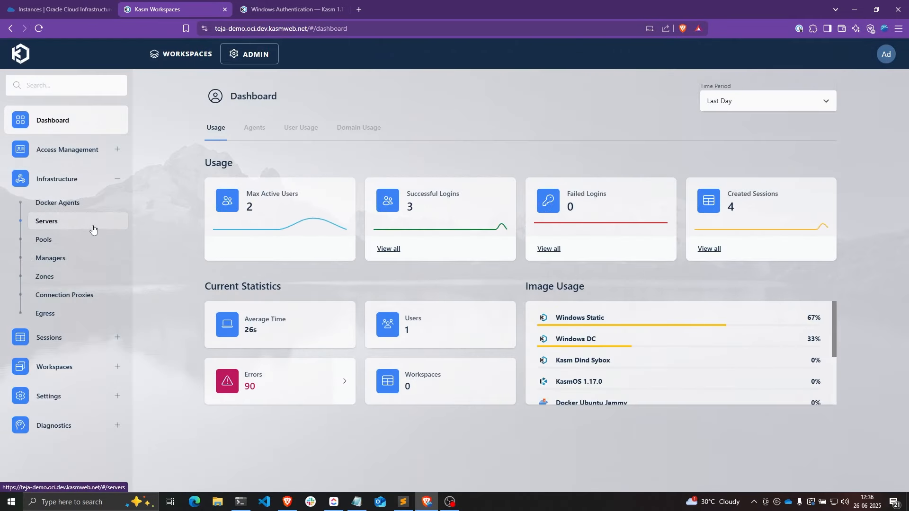
click(92, 227)
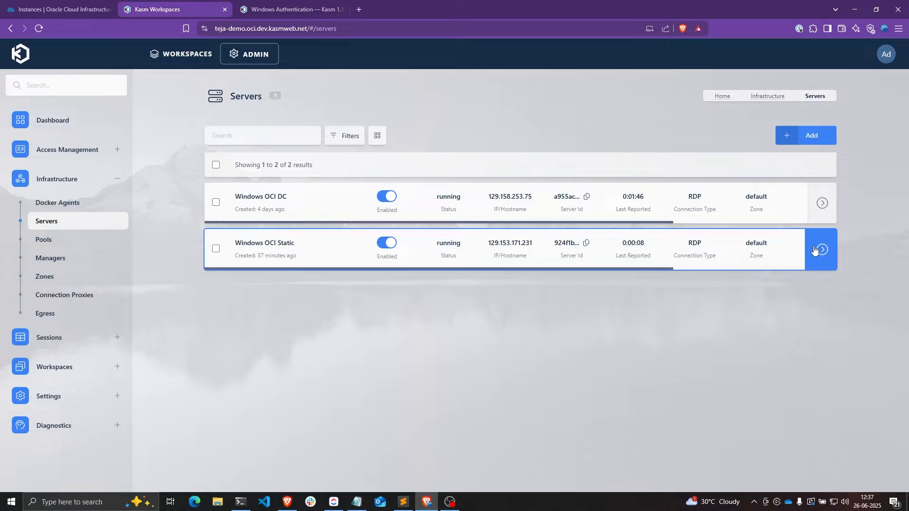
click(735, 250)
scroll(734, 271, down, 8)
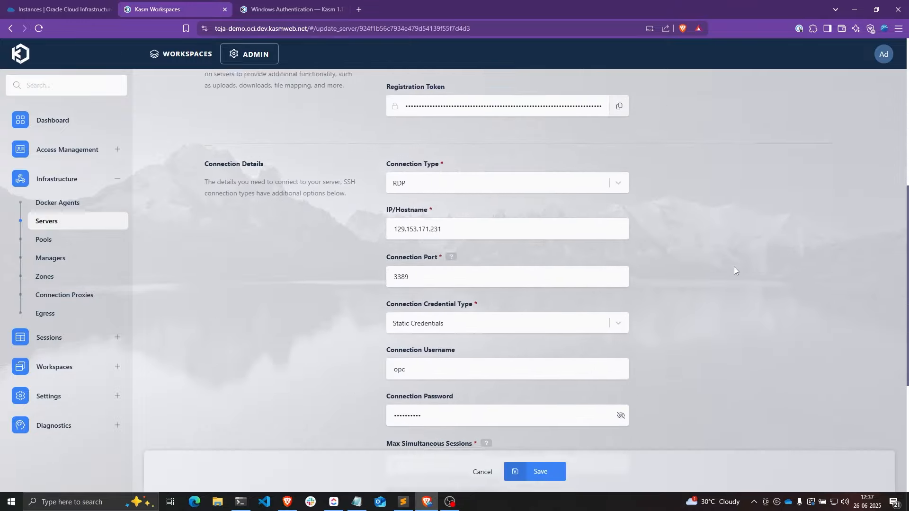
click(441, 280)
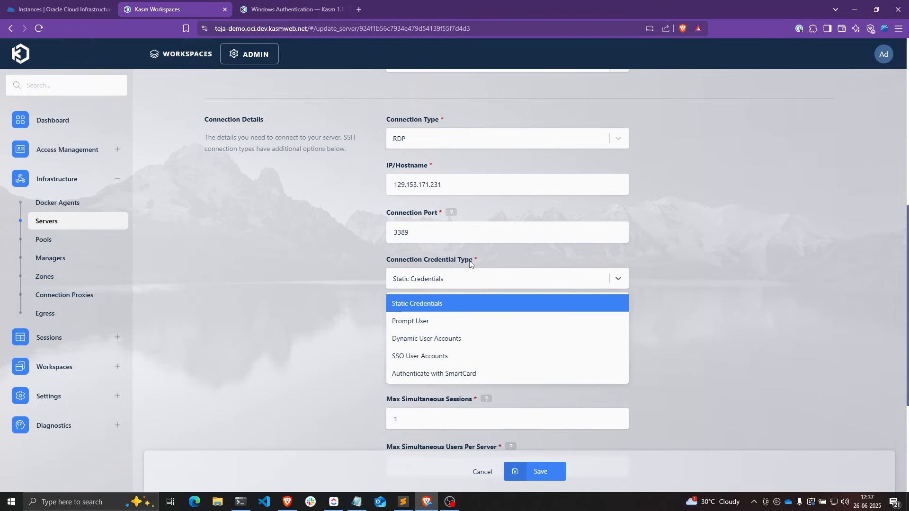
click(424, 325)
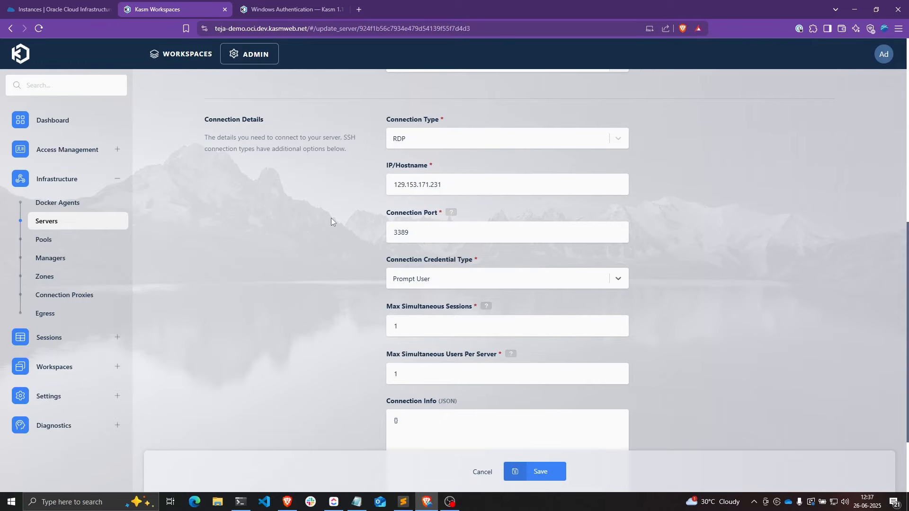
click(555, 478)
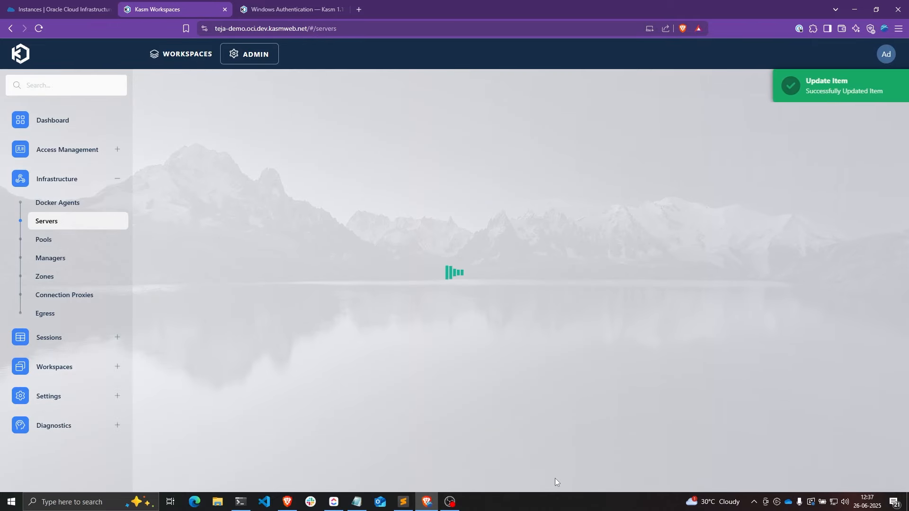
- Launch a new Windows Static session from the workspaces home
click(182, 54)
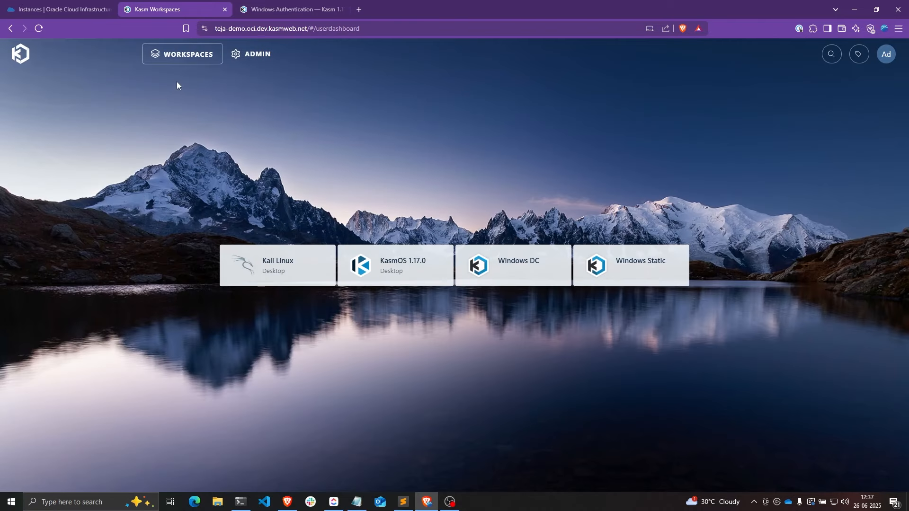
click(627, 262)
click(479, 320)
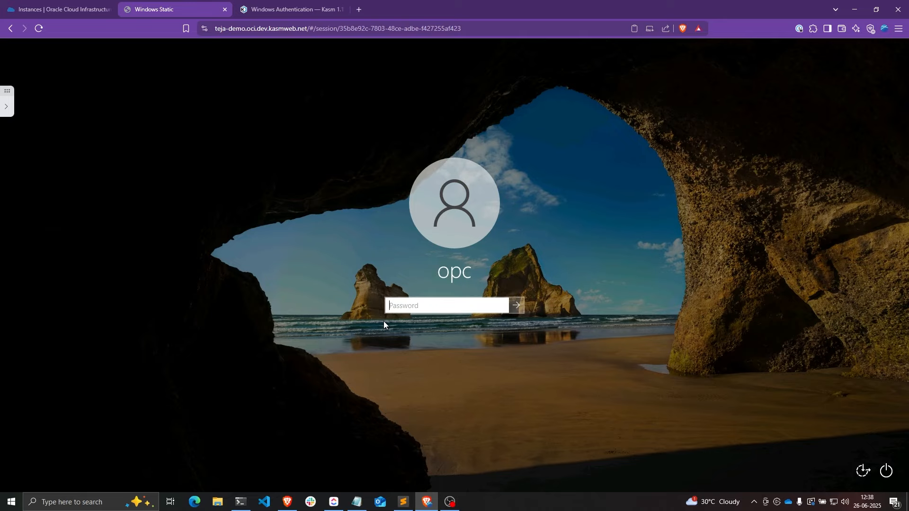
- Sign in with the Windows password, then highlight the Prompt User advantages in the docs
text(•••••••••••••)
key(Return)
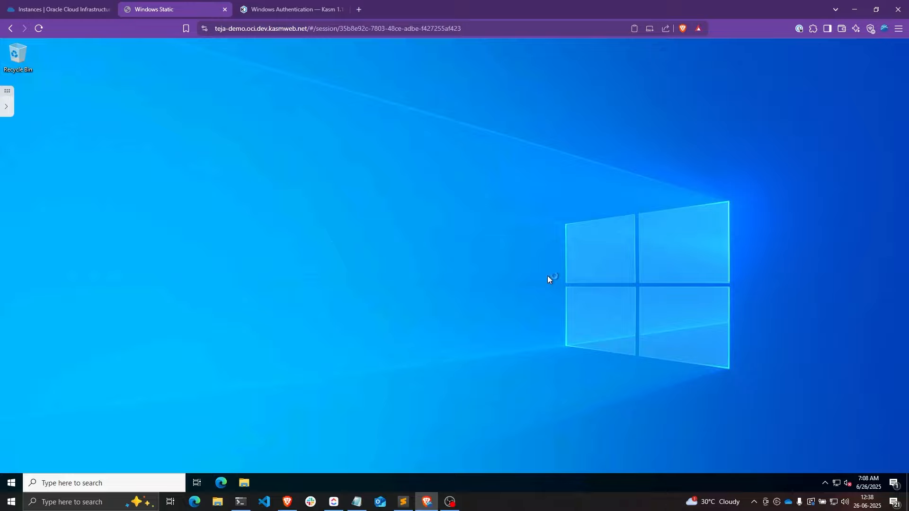
key(ctrl+Tab)
drag(236, 219, 532, 240)
click(532, 240)
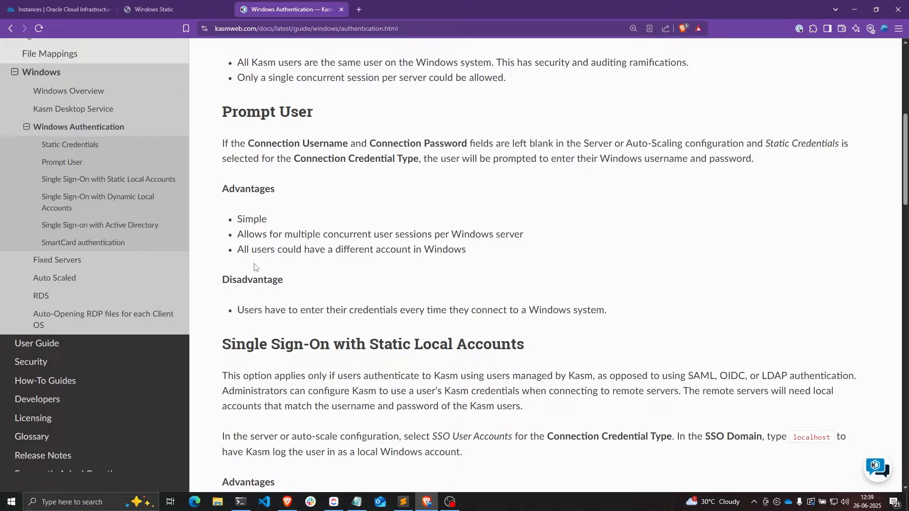
- Highlight the different-Windows-accounts advantage and the re-enter-credentials disadvantage of Prompt User
drag(237, 251, 467, 258)
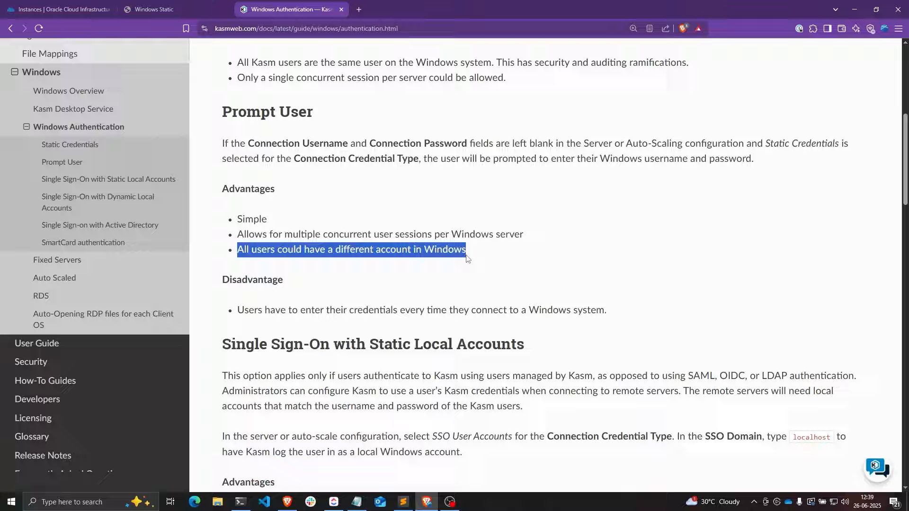
click(395, 309)
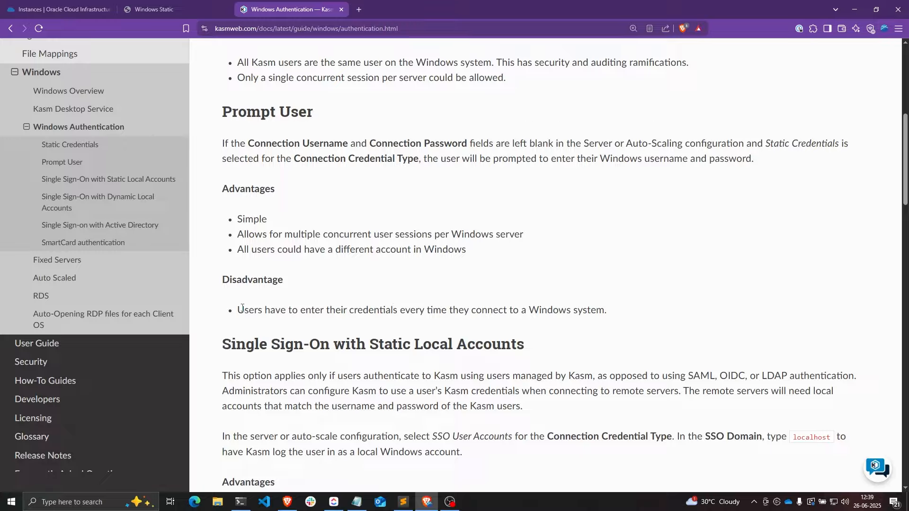
drag(238, 310, 515, 313)
click(605, 313)
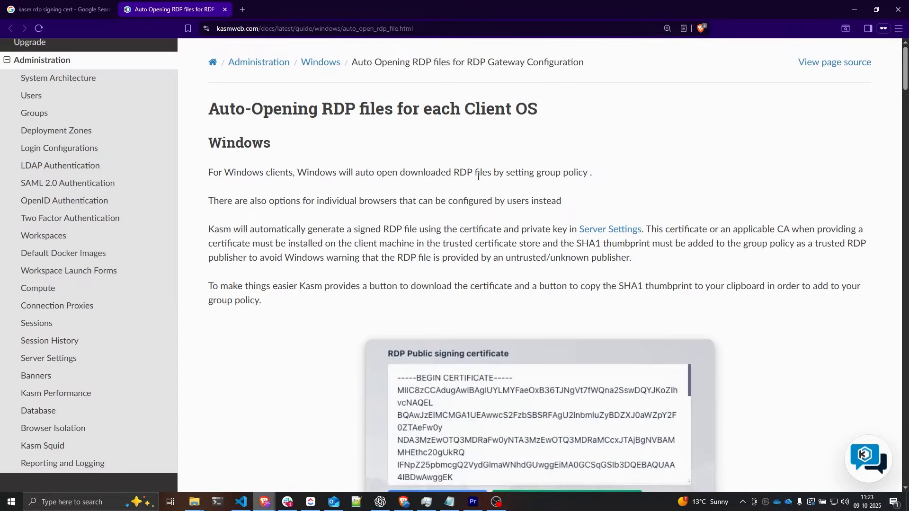
- Scroll through the Group Policy screenshots for trusted RDP publishers
scroll(478, 178, down, 1)
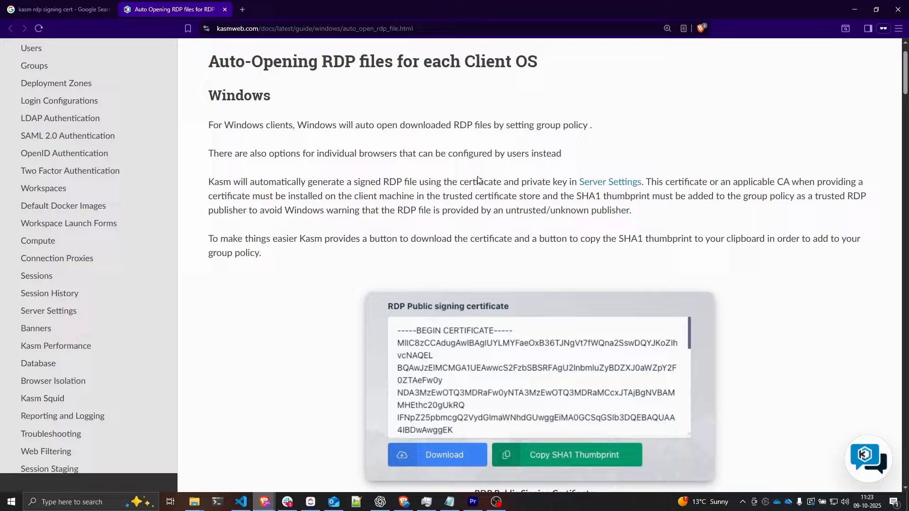
scroll(477, 177, down, 9)
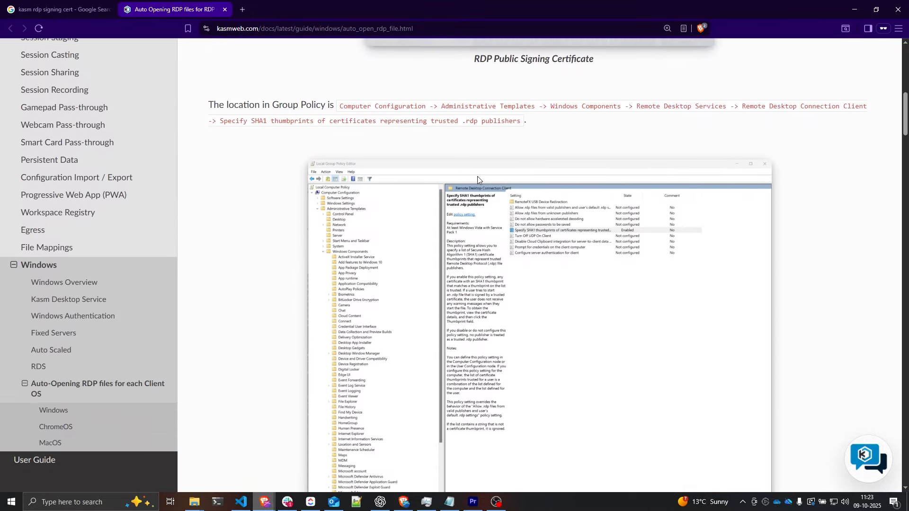
scroll(477, 177, down, 7)
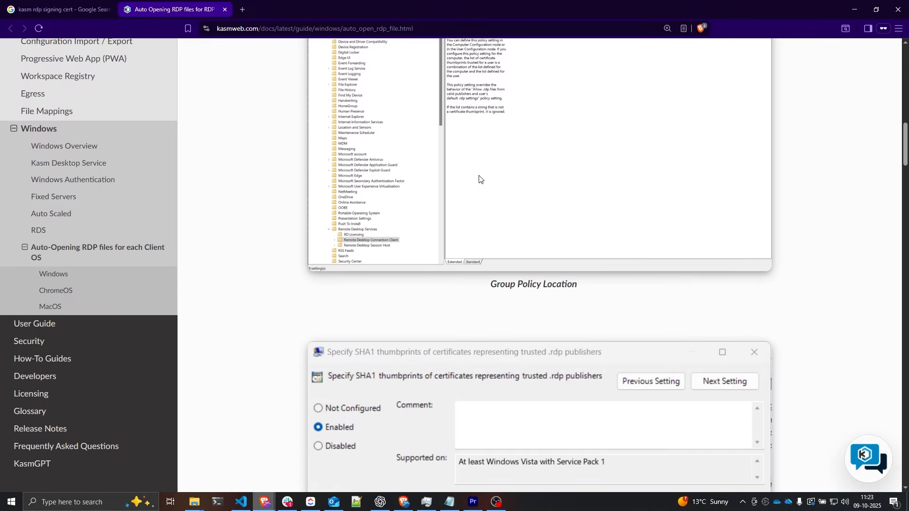
scroll(478, 179, down, 8)
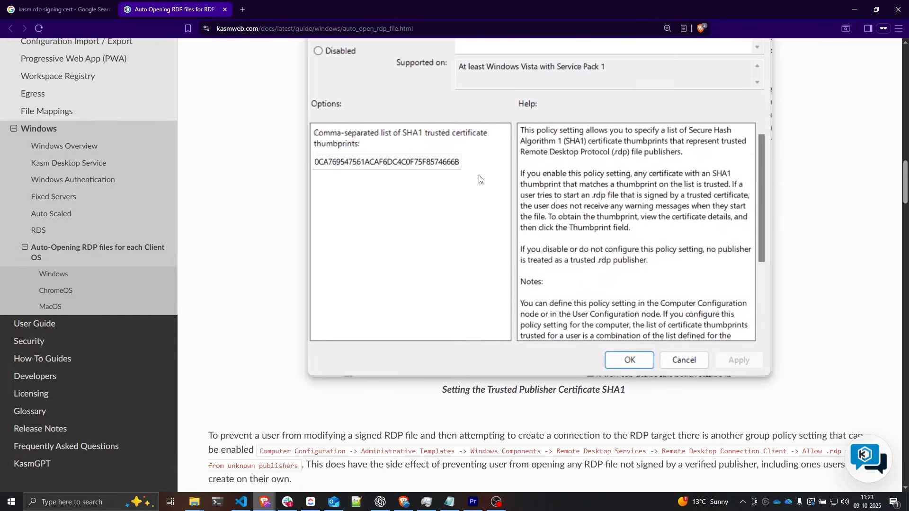
scroll(479, 179, down, 11)
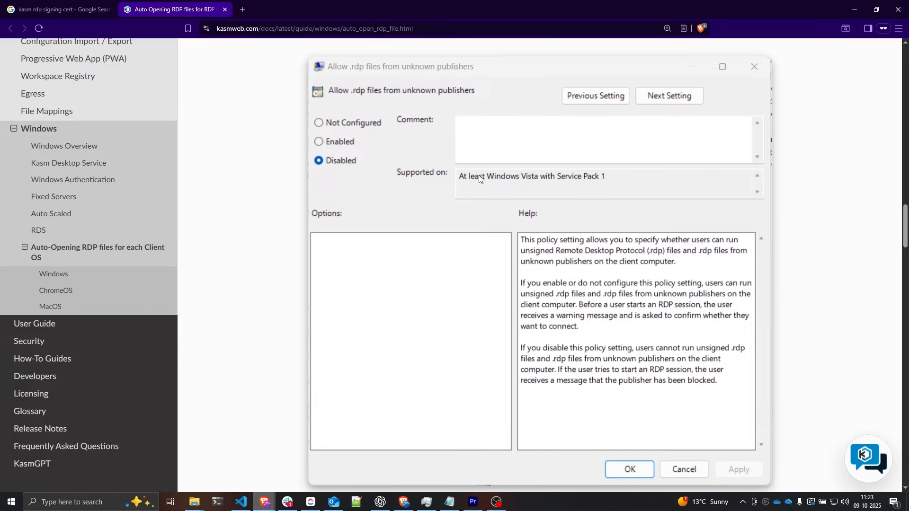
scroll(478, 175, down, 4)
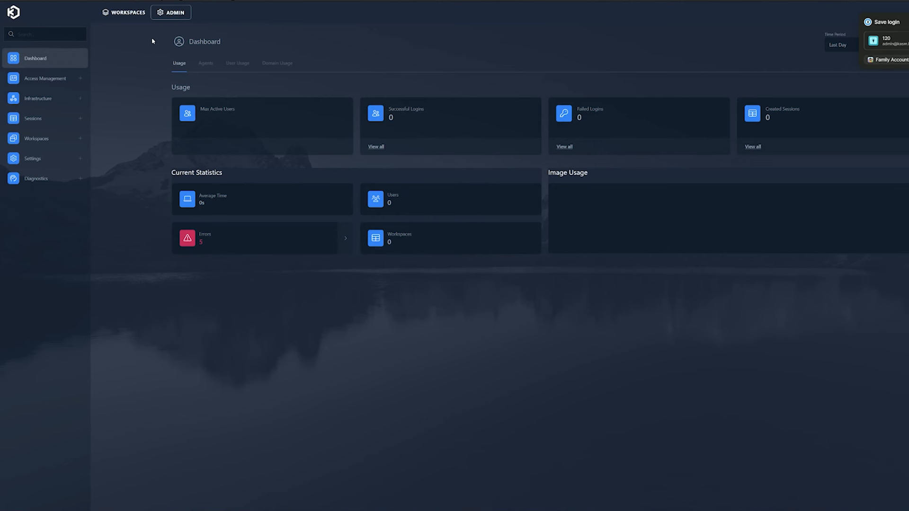
- Copy the RDP public signing certificate from Global Settings into Notepad for saving
click(44, 160)
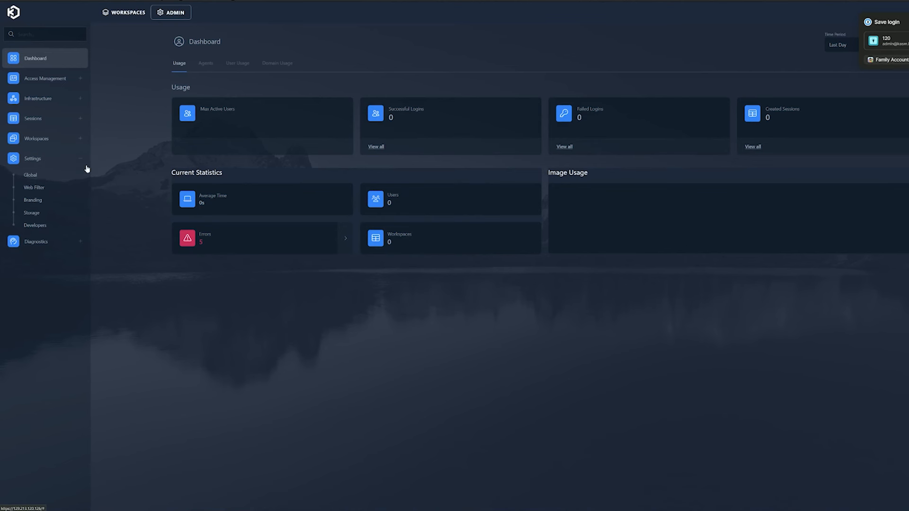
click(68, 180)
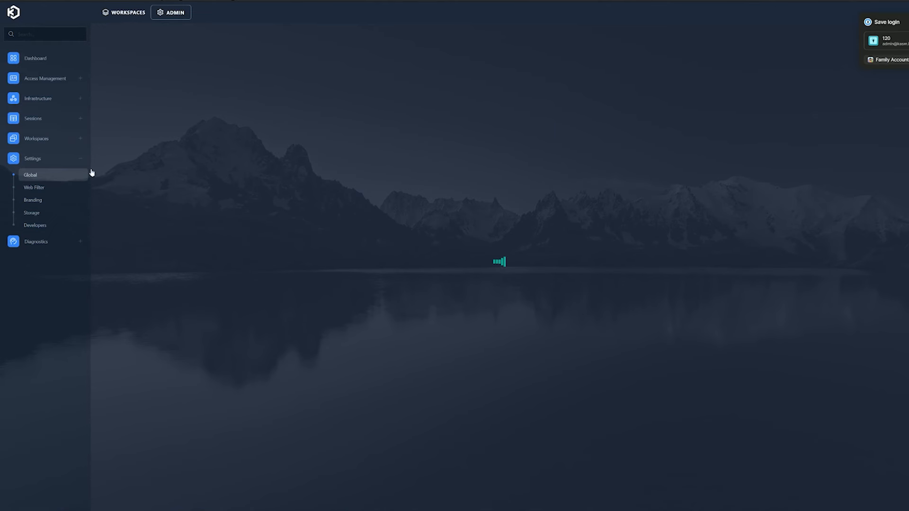
scroll(517, 216, down, 5)
scroll(516, 236, down, 15)
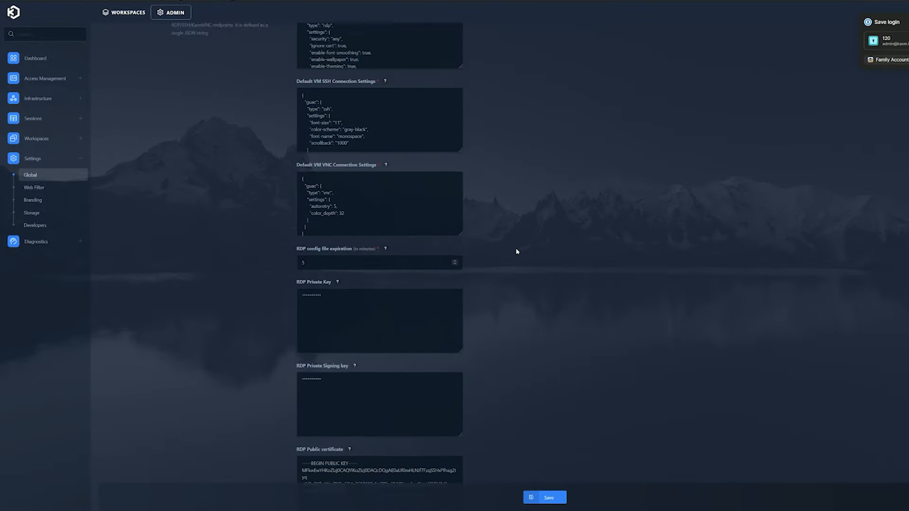
drag(301, 296, 331, 352)
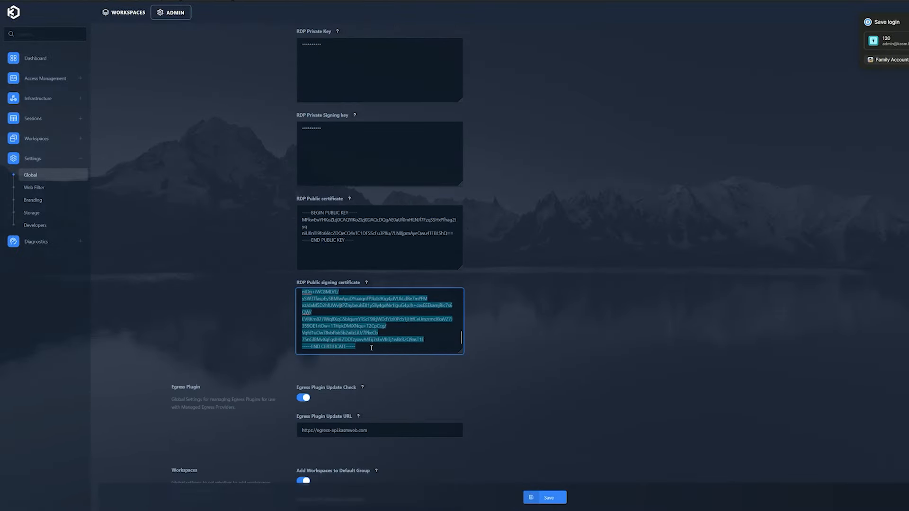
right_click(330, 305)
click(371, 347)
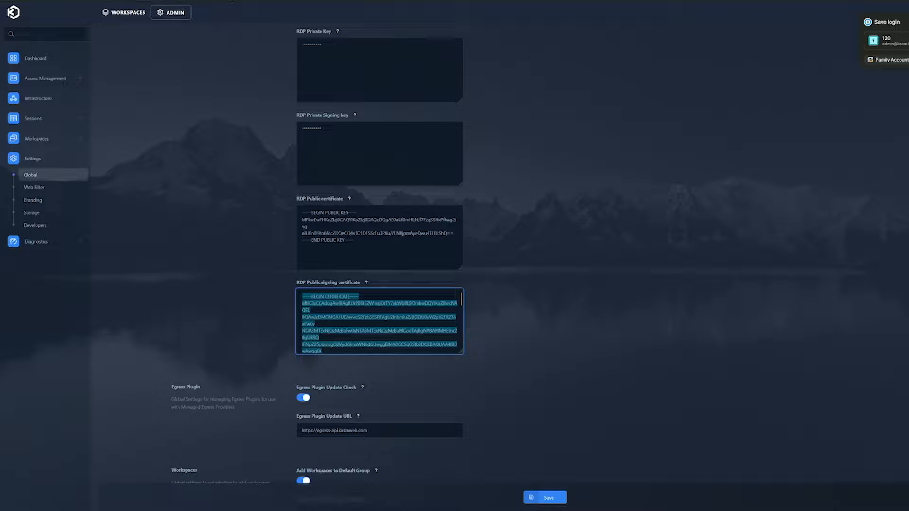
key(alt+Tab)
key(ctrl+v)
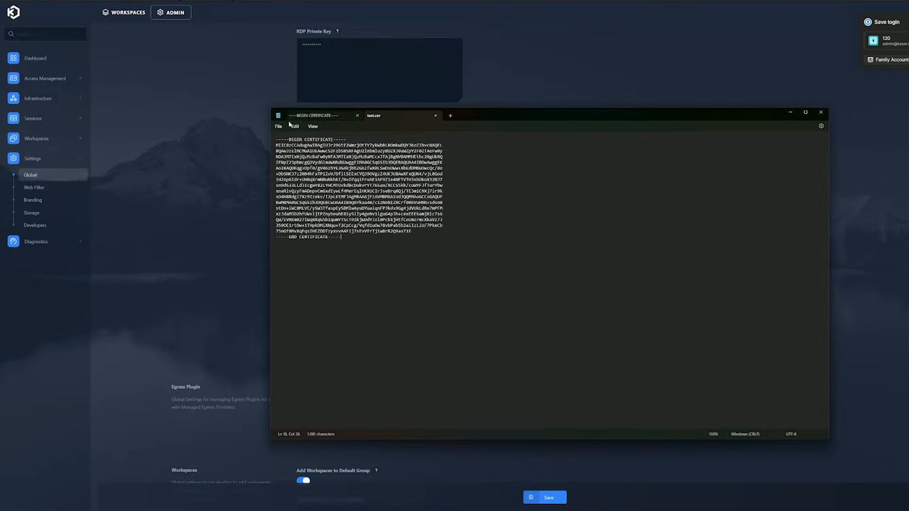
click(278, 126)
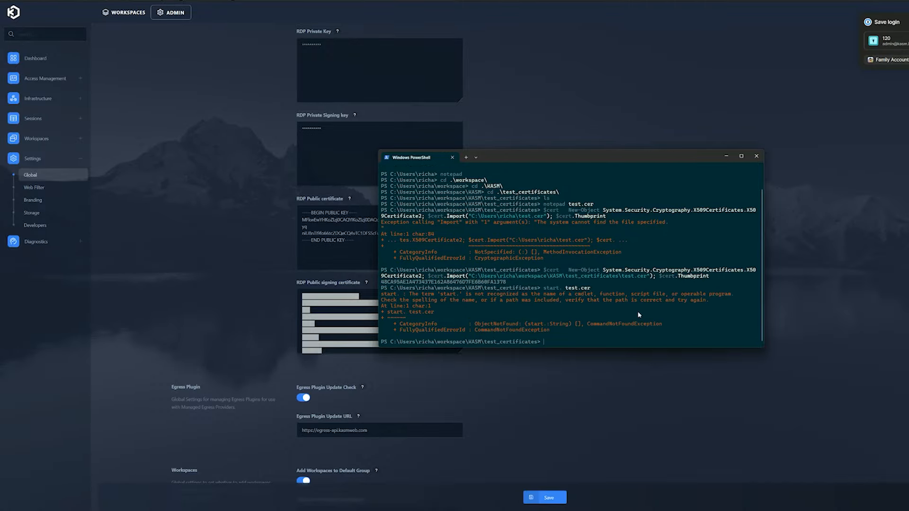
- Reopen test.cer from PowerShell and begin installing it for the Local Machine
key(Up)
key(BackSpace)
key(Return)
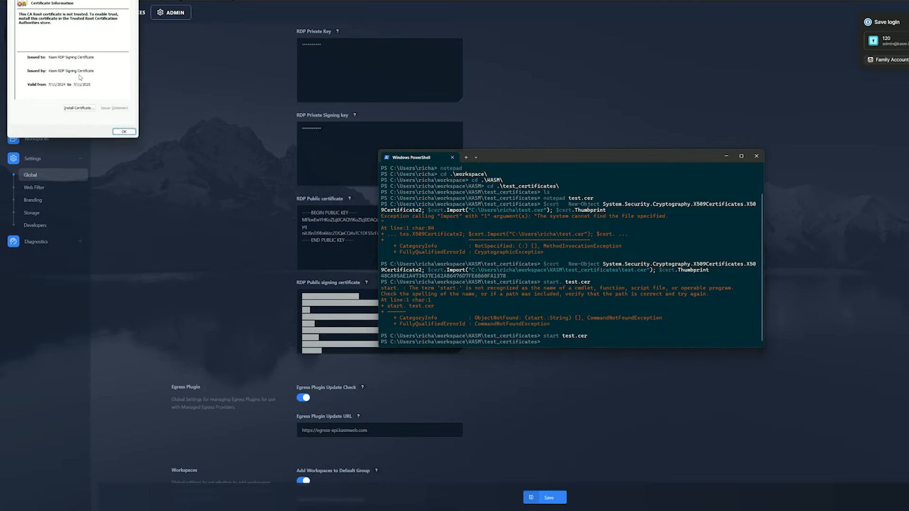
click(79, 108)
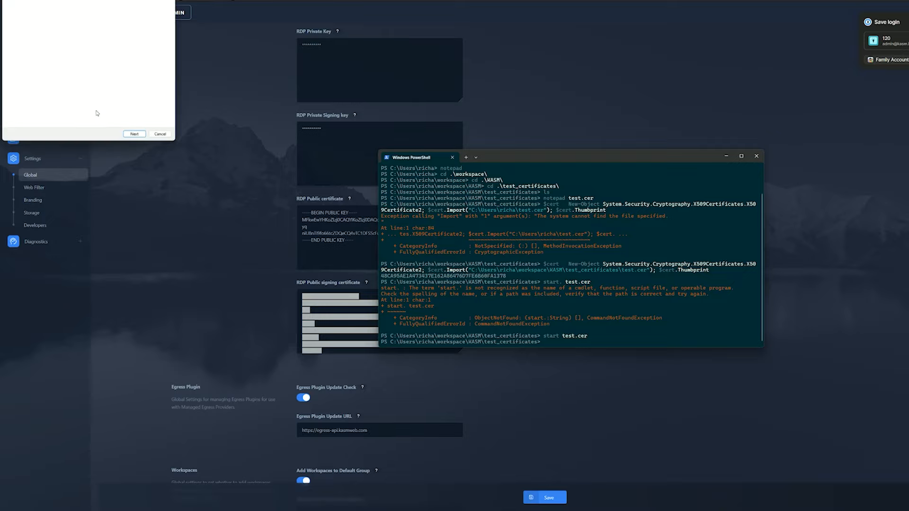
click(45, 77)
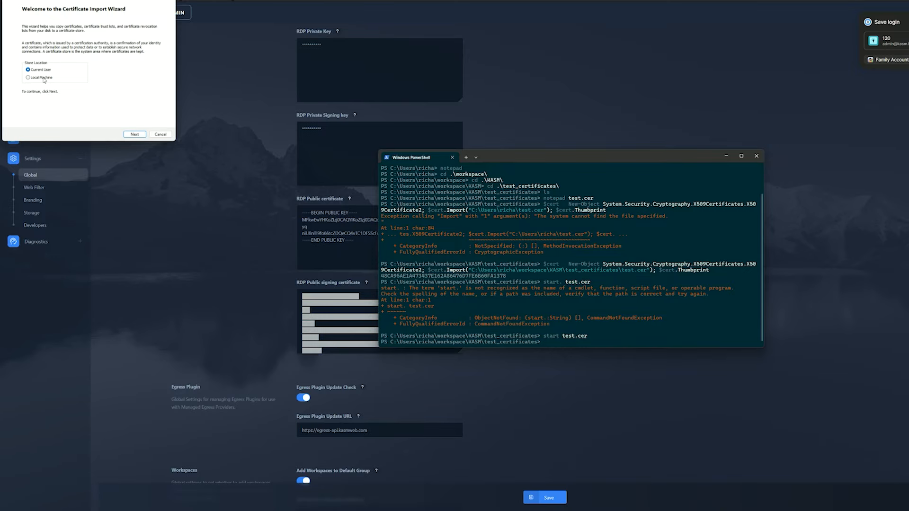
- Import the certificate into the Trusted Root Certification Authorities store and close the dialogs
click(135, 135)
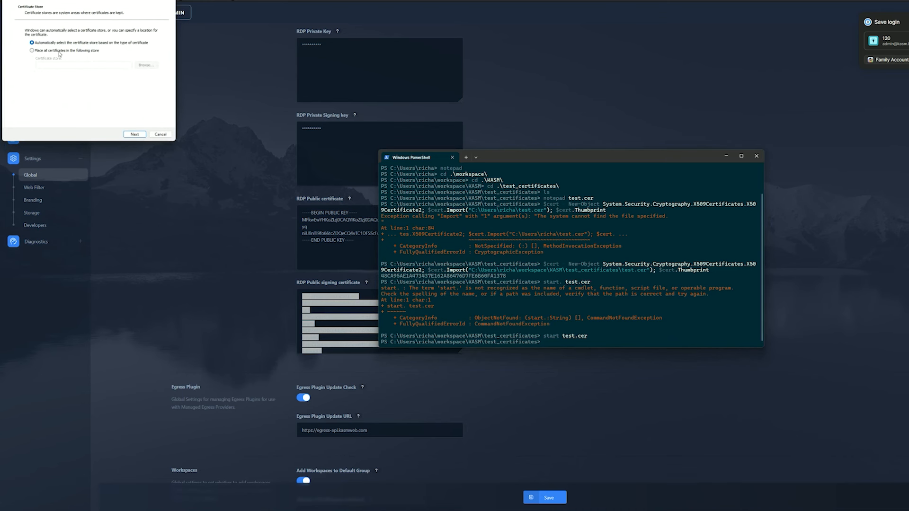
click(58, 50)
click(146, 65)
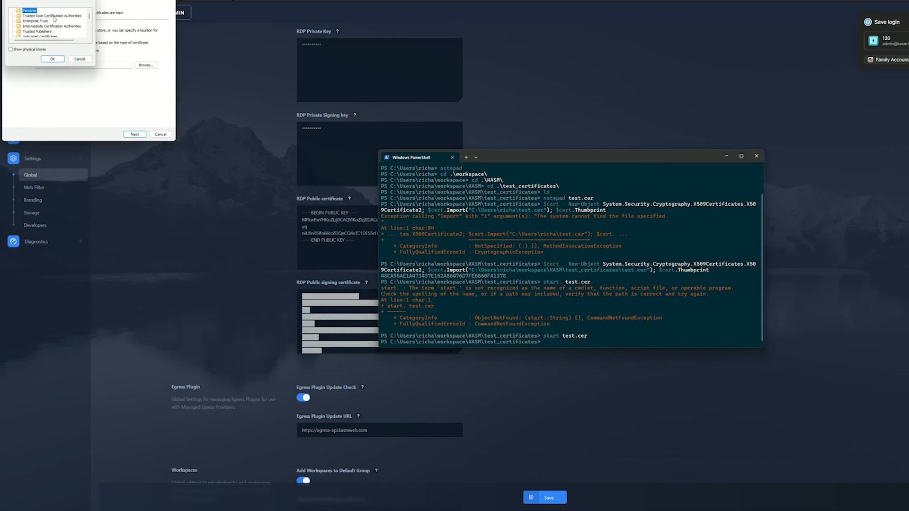
click(54, 16)
click(53, 59)
click(134, 134)
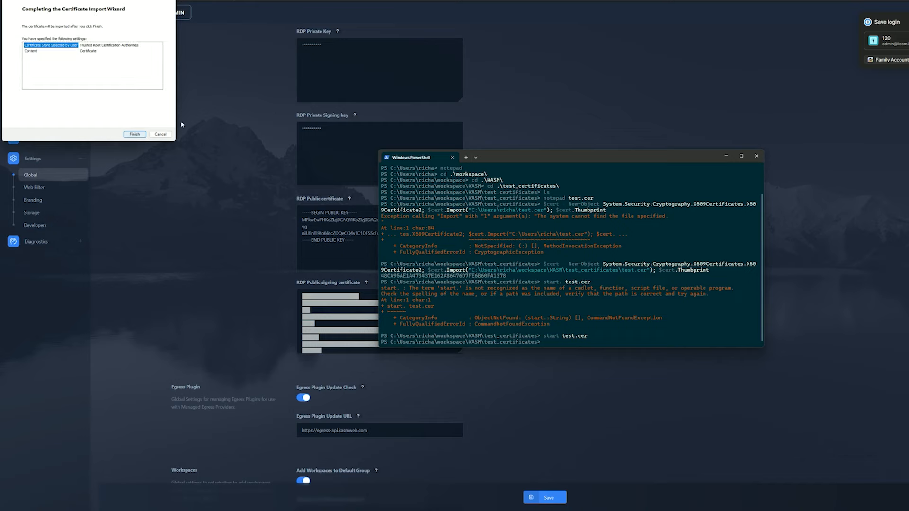
click(134, 134)
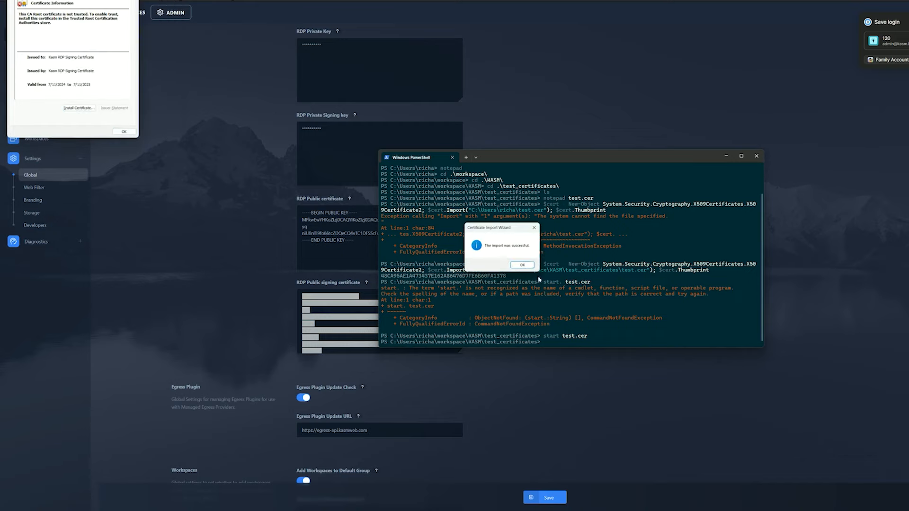
click(522, 265)
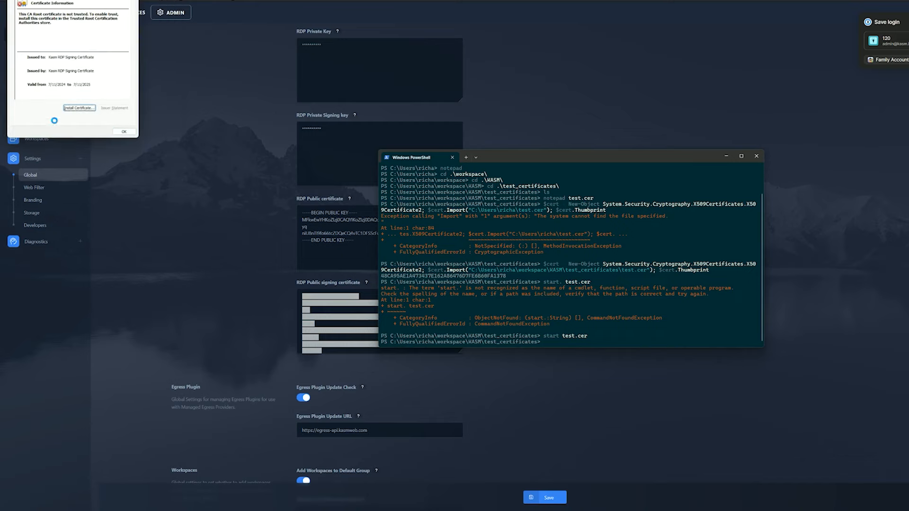
click(124, 132)
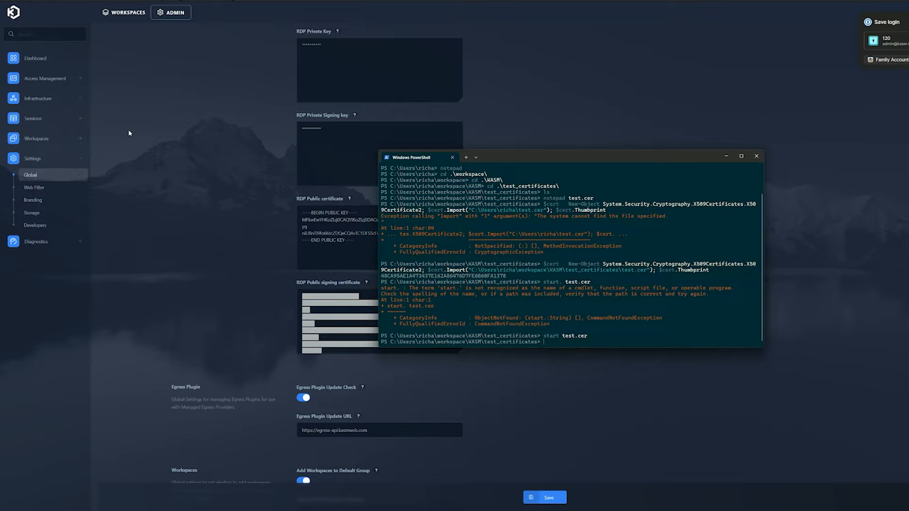
- Open Local Group Policy Editor at Windows Components > Remote Desktop Connection Client
key(super)
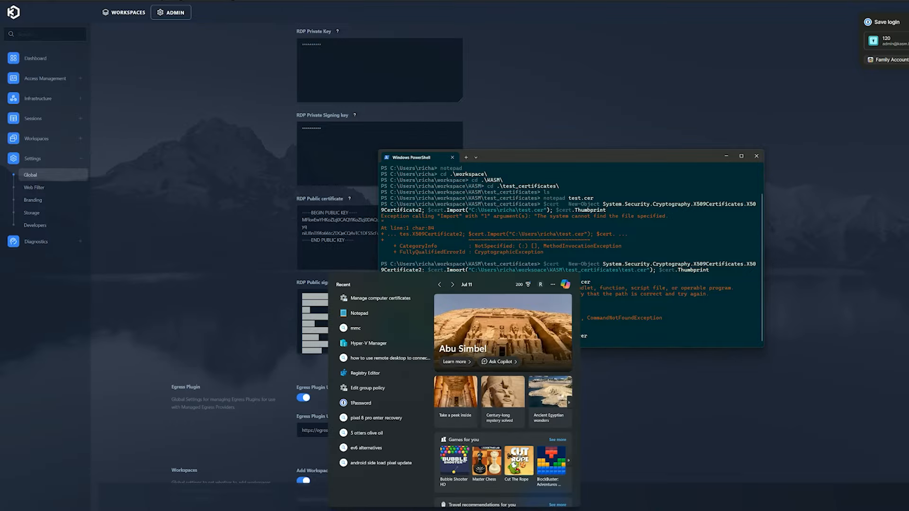
text(group)
key(Return)
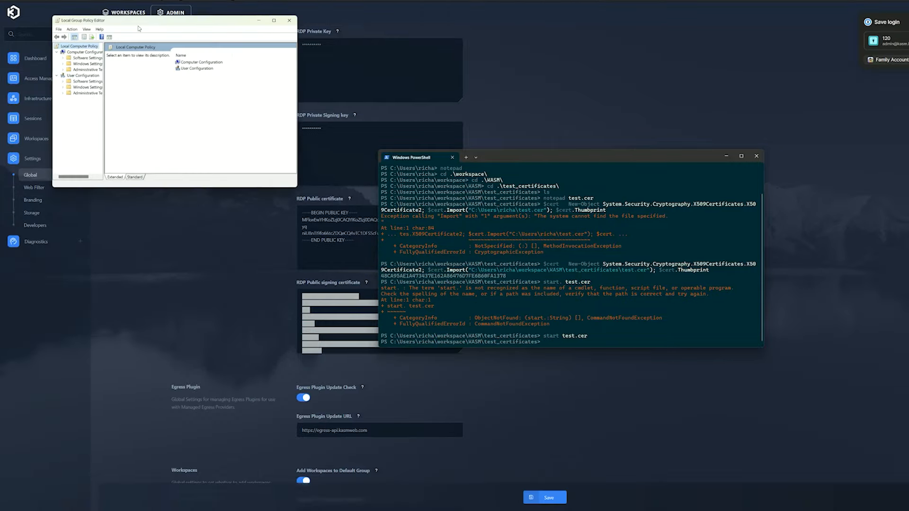
drag(141, 21, 206, 226)
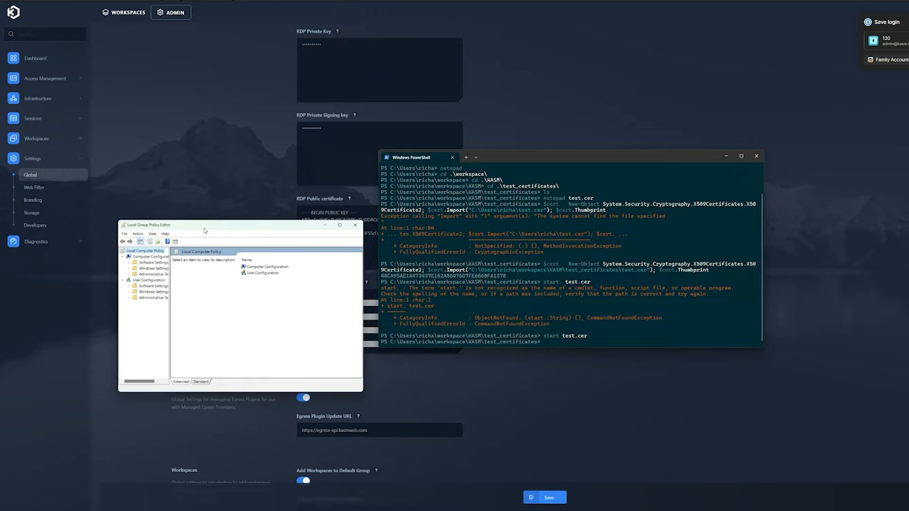
double_click(150, 276)
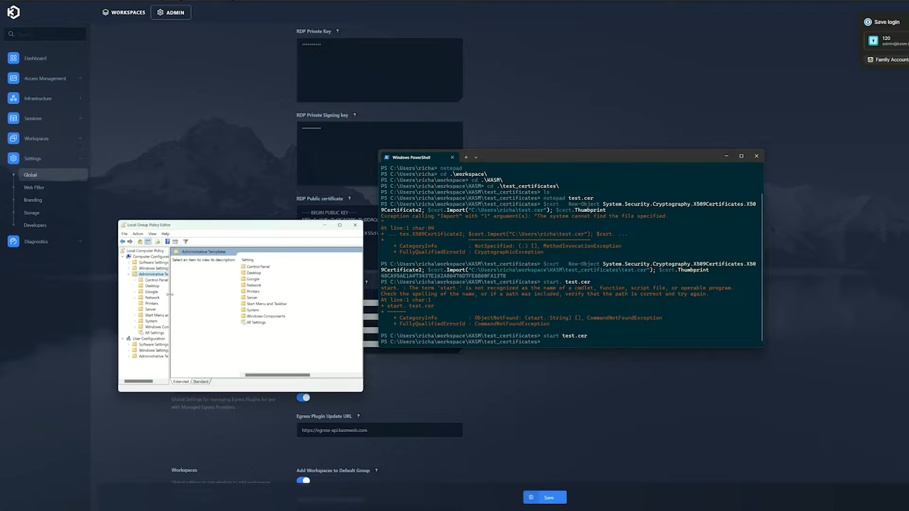
double_click(160, 327)
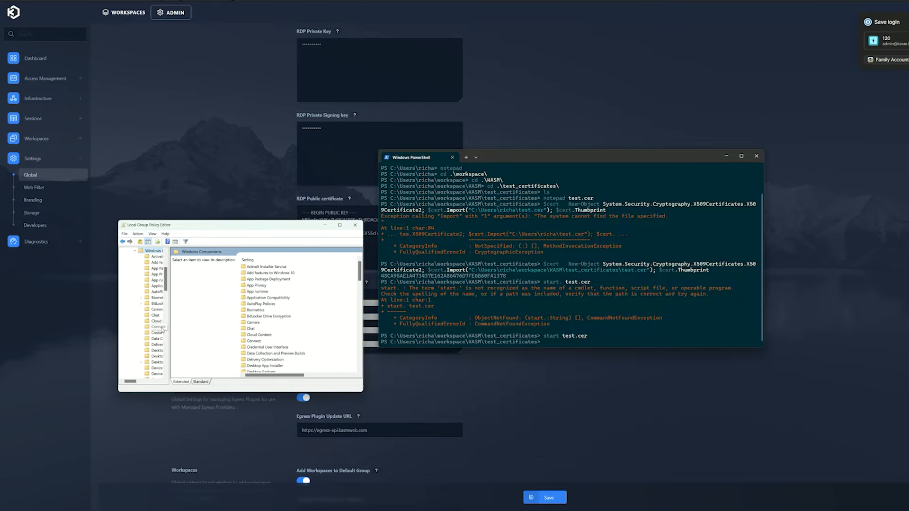
scroll(163, 330, down, 5)
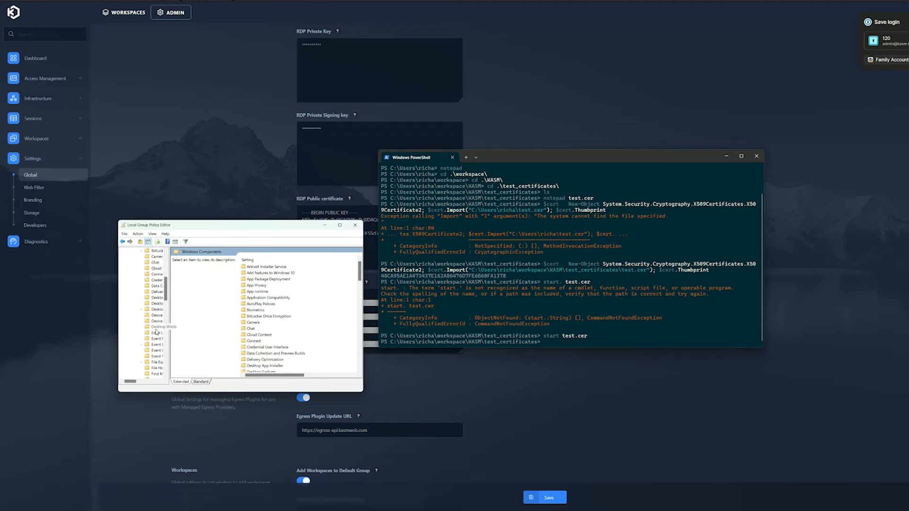
drag(169, 351, 211, 350)
scroll(174, 349, down, 8)
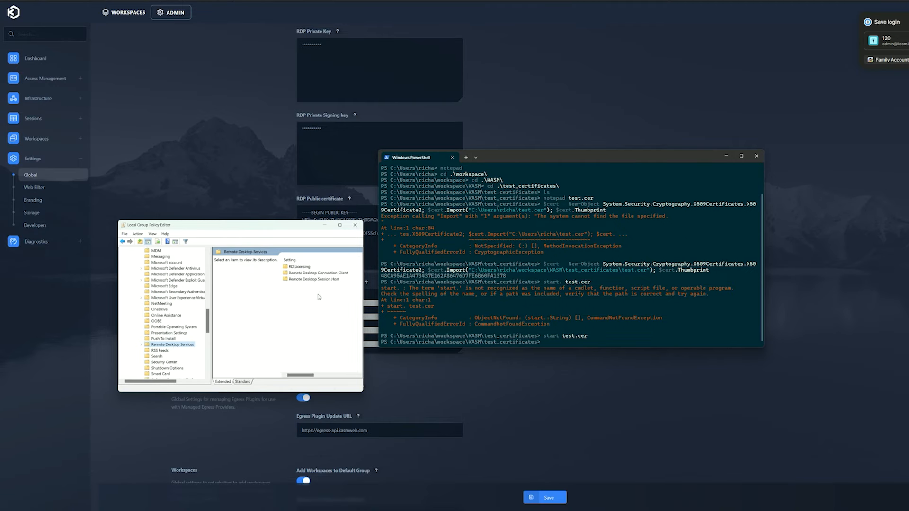
double_click(320, 273)
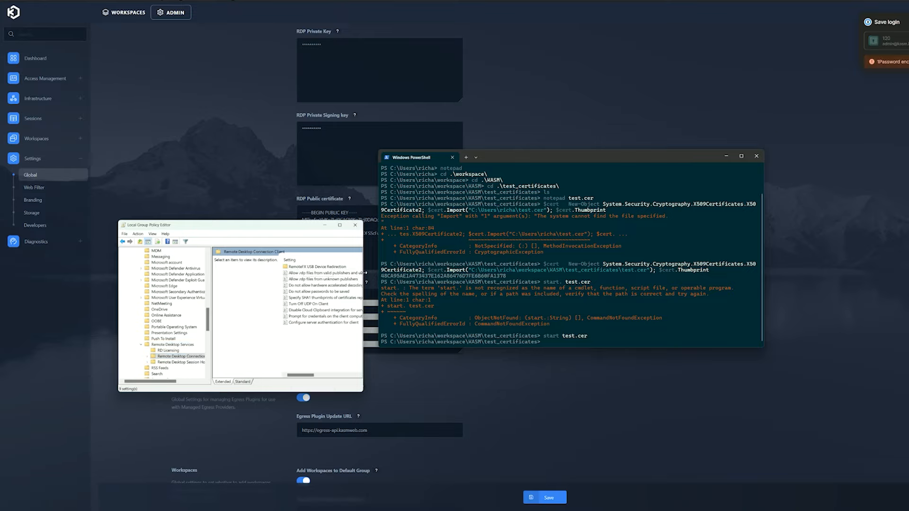
- Replace the SHA1 thumbprints policy's thumbprint with the new certificate's and save it
drag(363, 301, 436, 301)
click(324, 298)
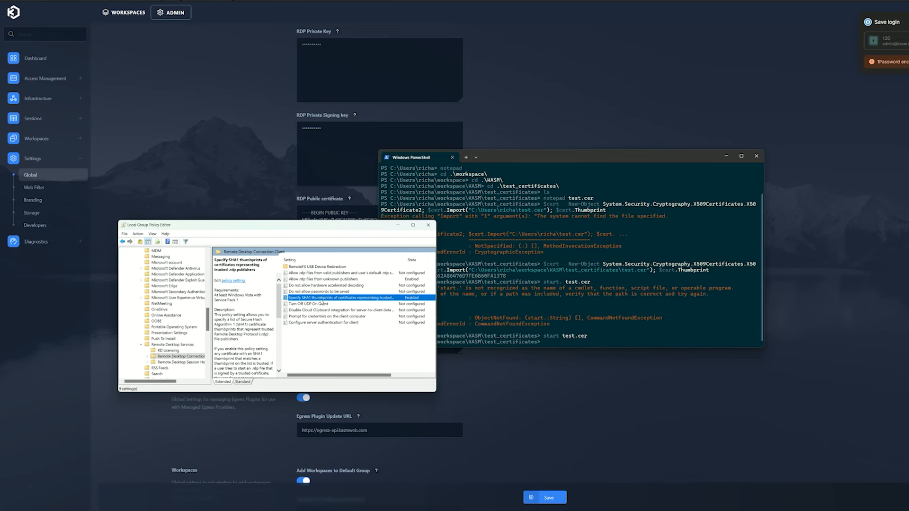
drag(333, 301, 351, 301)
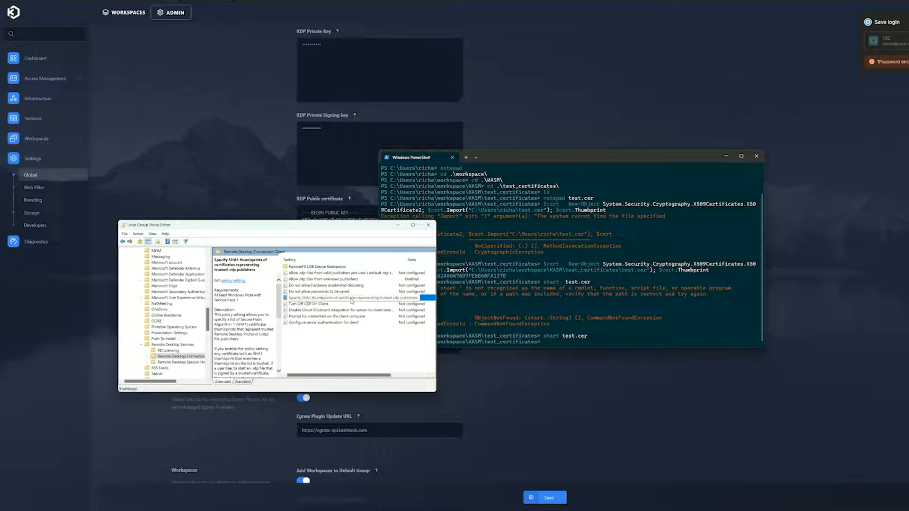
double_click(352, 302)
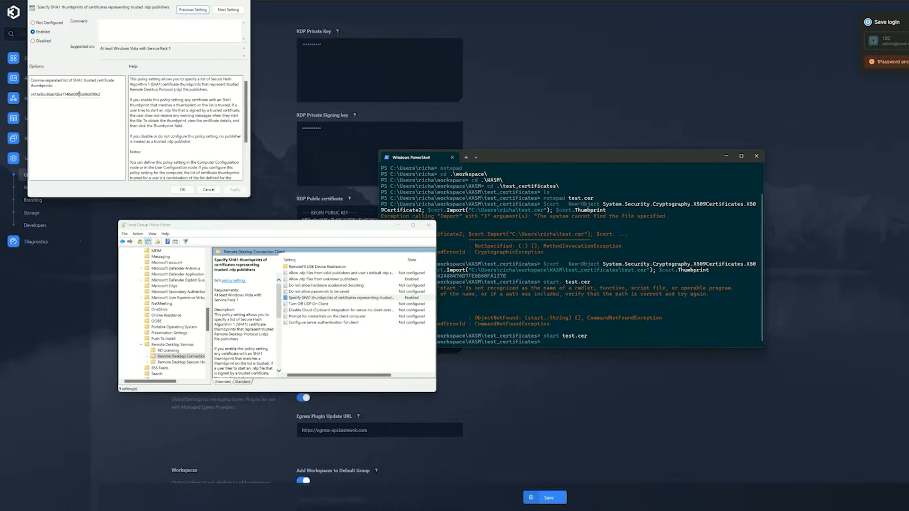
click(79, 94)
double_click(89, 94)
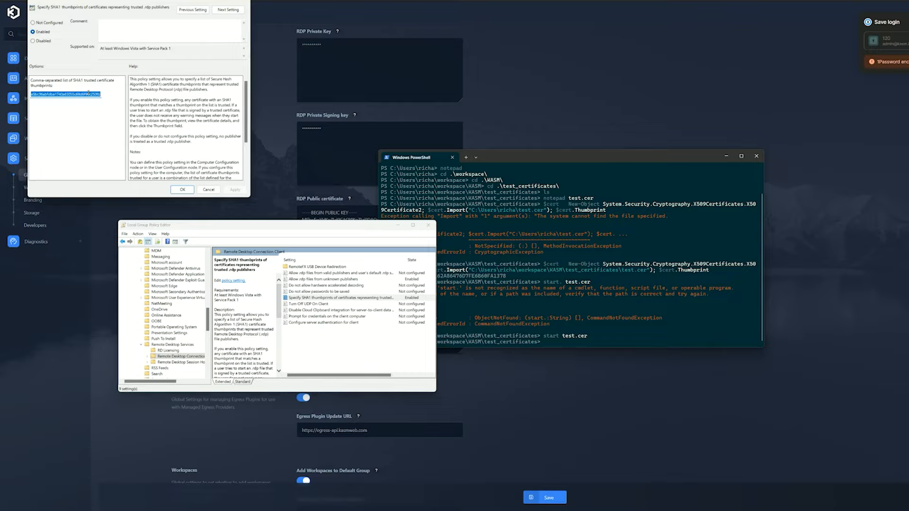
key(BackSpace)
text(e5bc36abfdba1740a63055c38d6f90c25092)
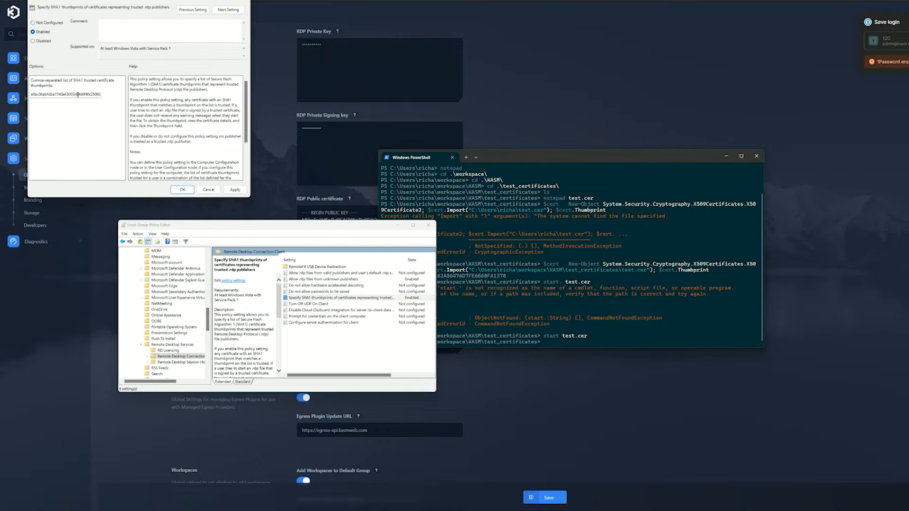
double_click(76, 93)
key(BackSpace)
text(5AE1A473437E162A86476D7FE6B60FA1378)
key(Home)
click(182, 189)
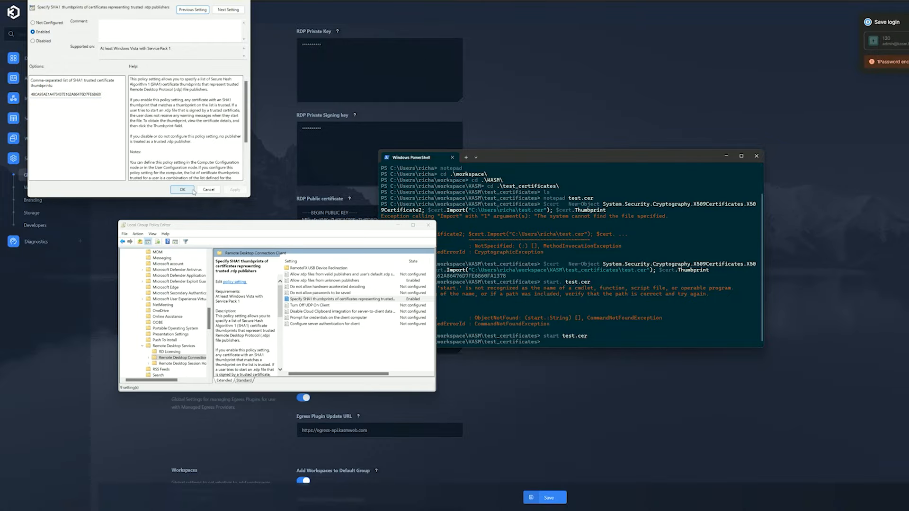
- Close the policy editor and PowerShell, and dismiss the save-login prompt
click(429, 225)
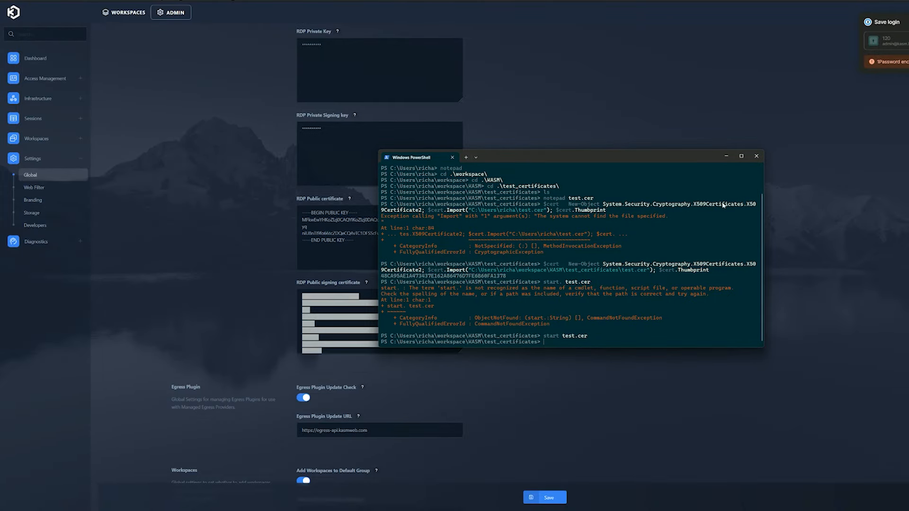
click(726, 156)
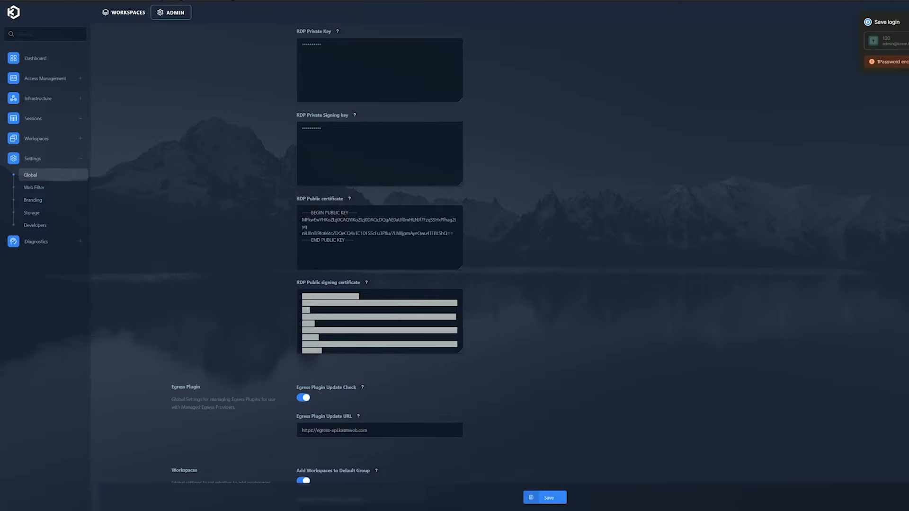
click(907, 21)
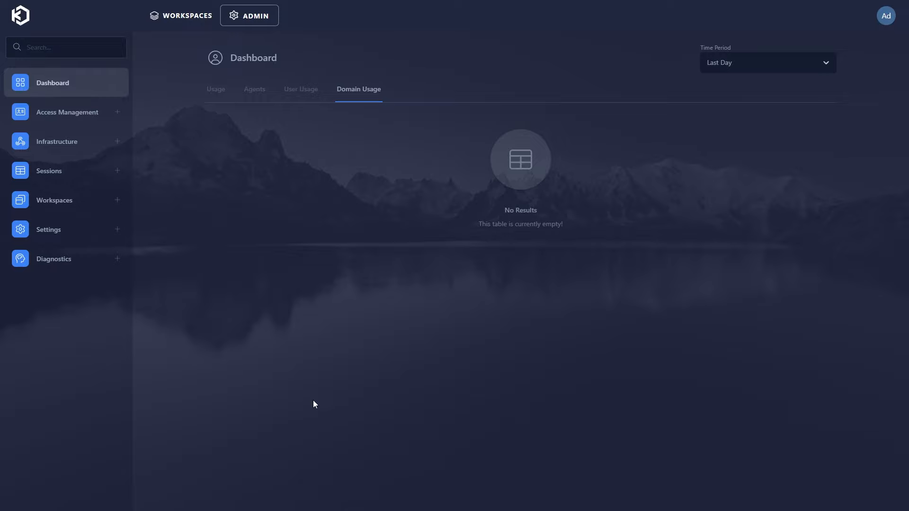
- Open the All Users group's Settings under Access Management > Groups
click(108, 113)
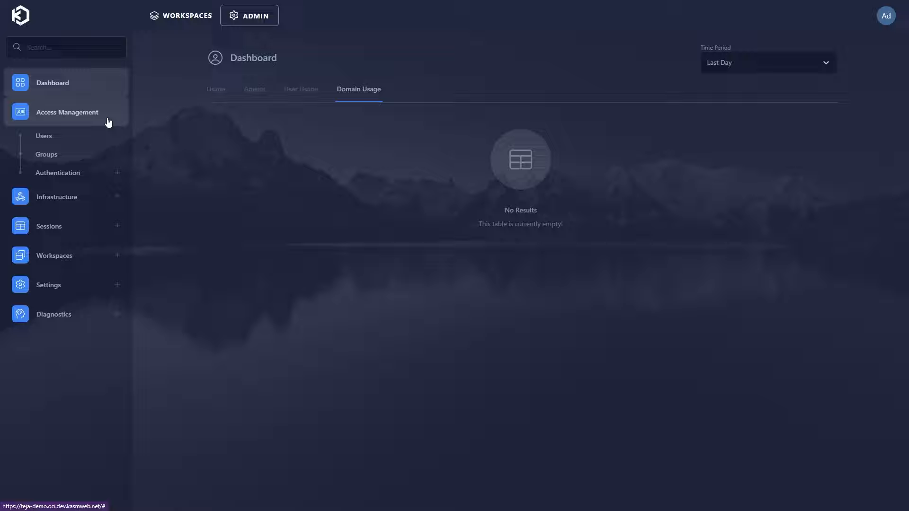
click(92, 161)
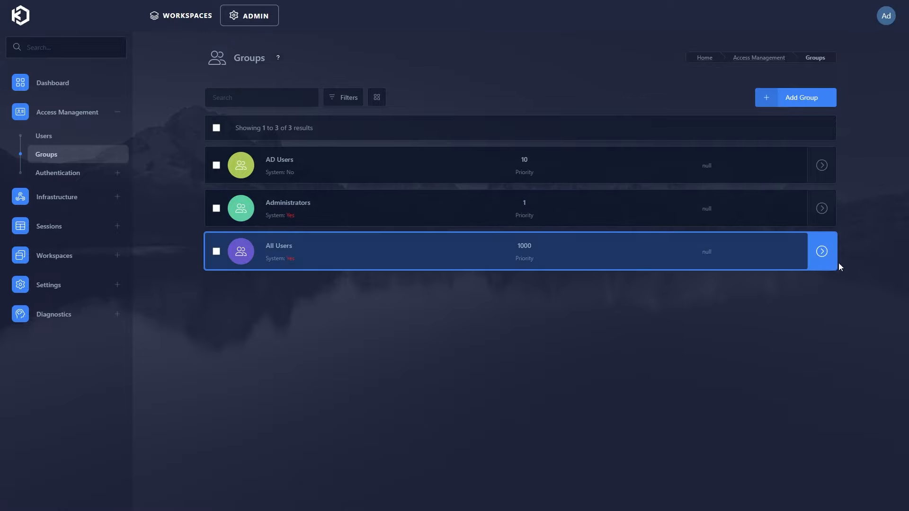
click(822, 252)
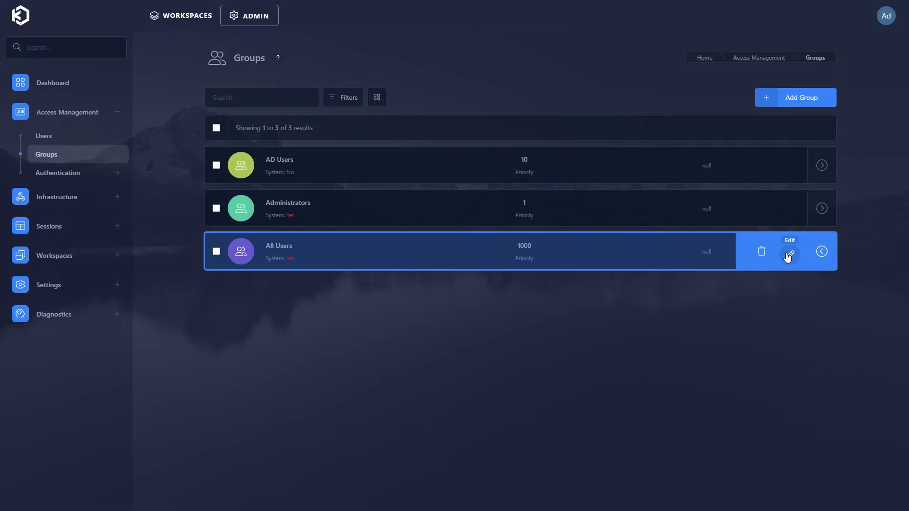
click(789, 255)
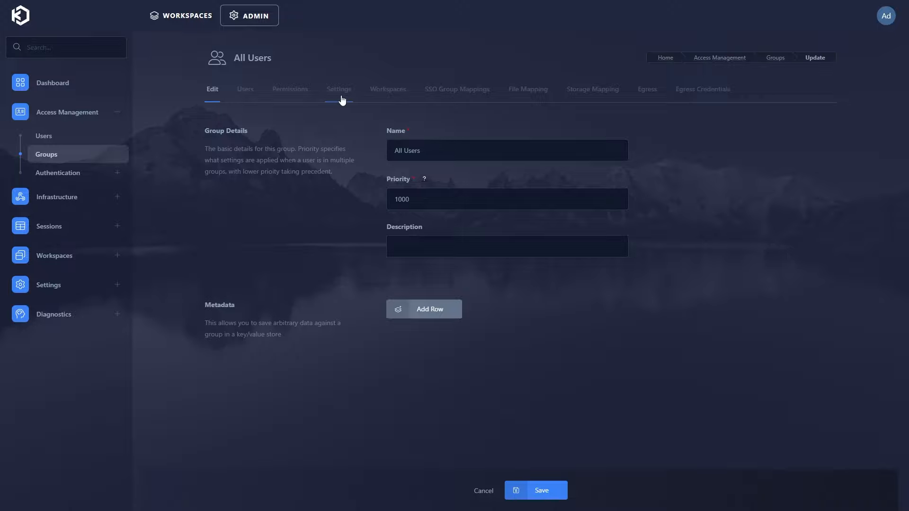
click(343, 97)
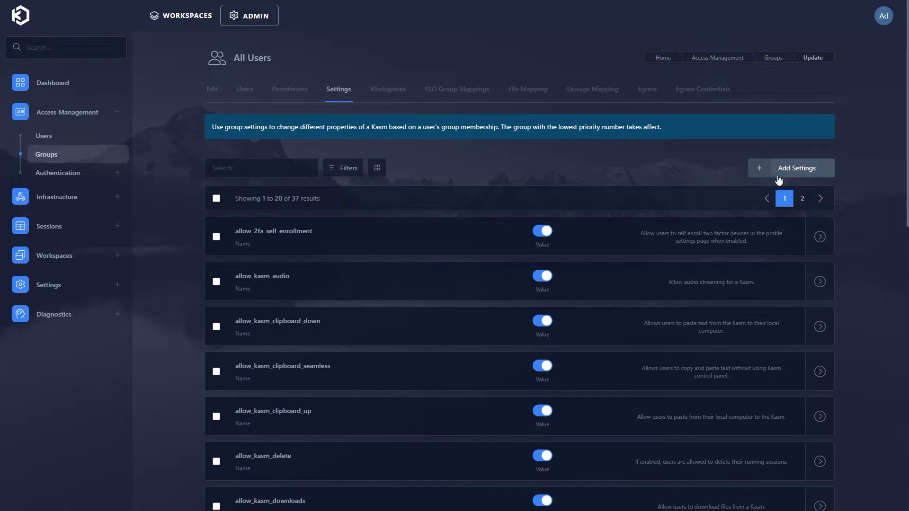
- Add and submit the allow_kasm_rdp_smart_card_passthrough setting for All Users
click(779, 179)
text(s)
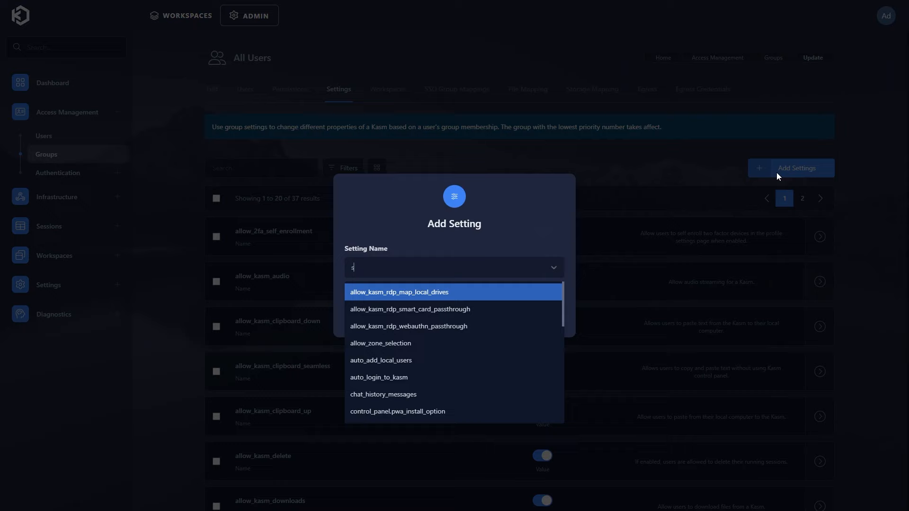
text(ma)
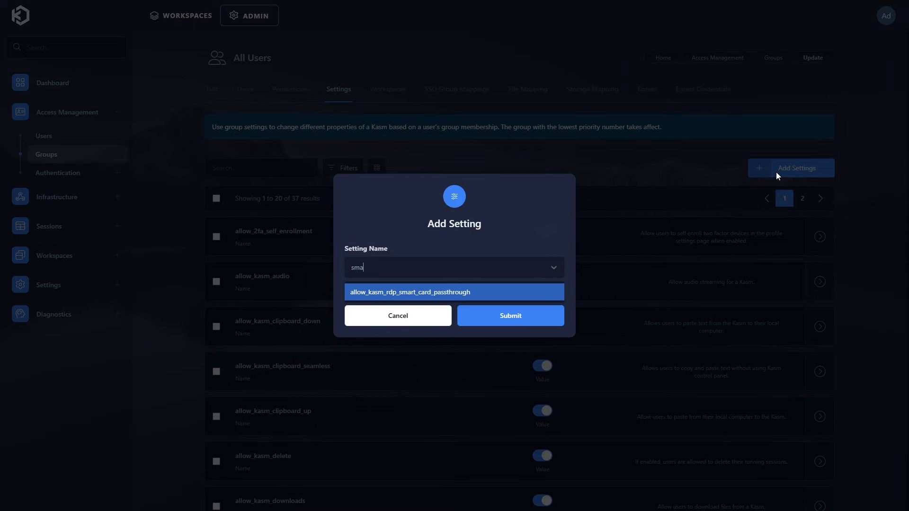
click(435, 296)
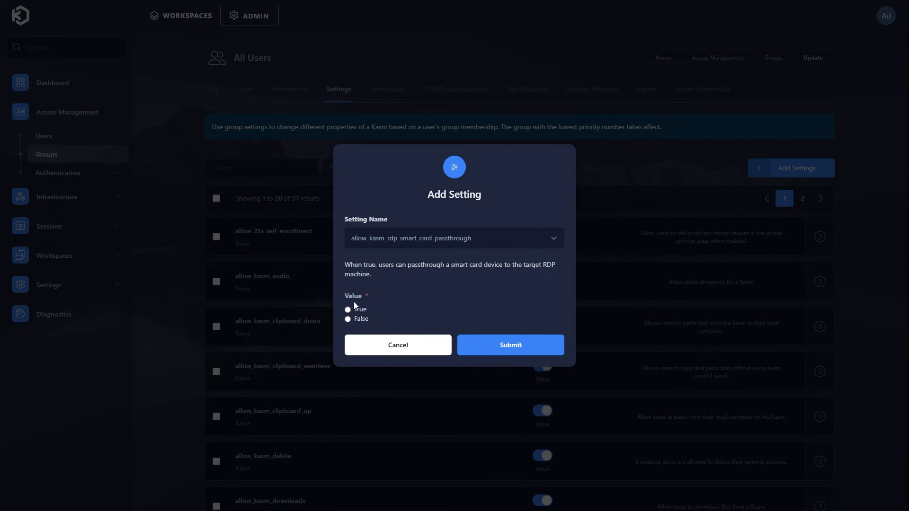
click(496, 345)
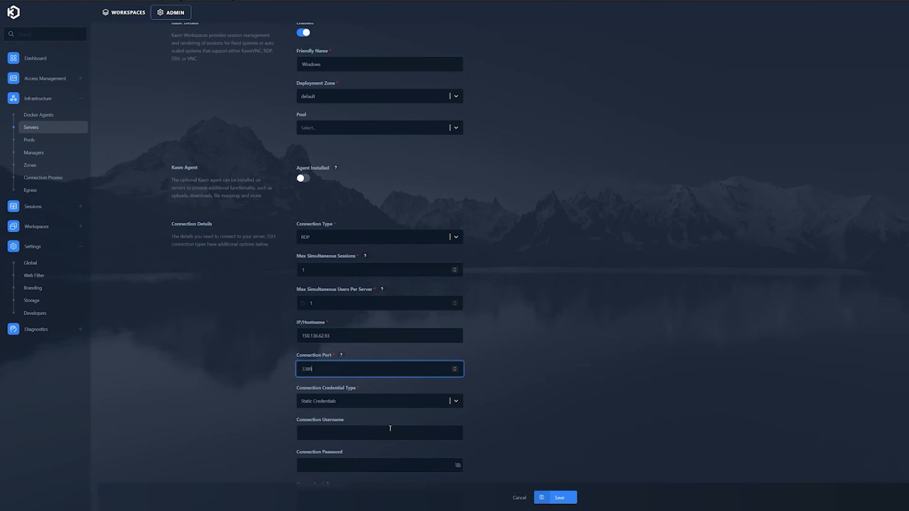
click(402, 401)
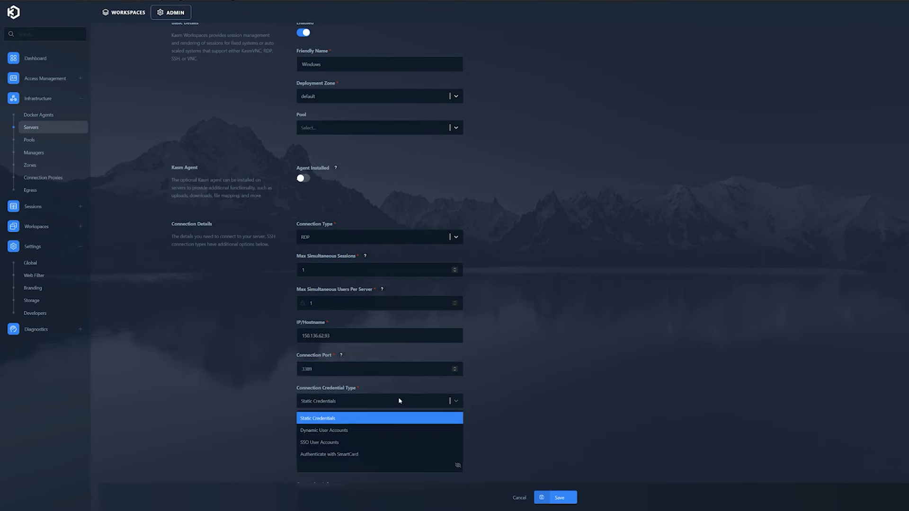
- Set the Windows server's credential type to Authenticate with SmartCard and save
click(355, 455)
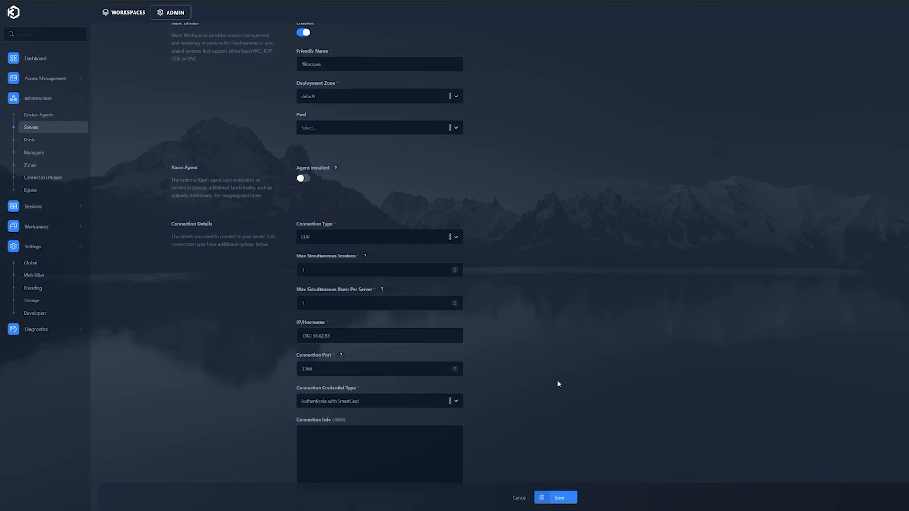
scroll(558, 382, down, 1)
click(557, 498)
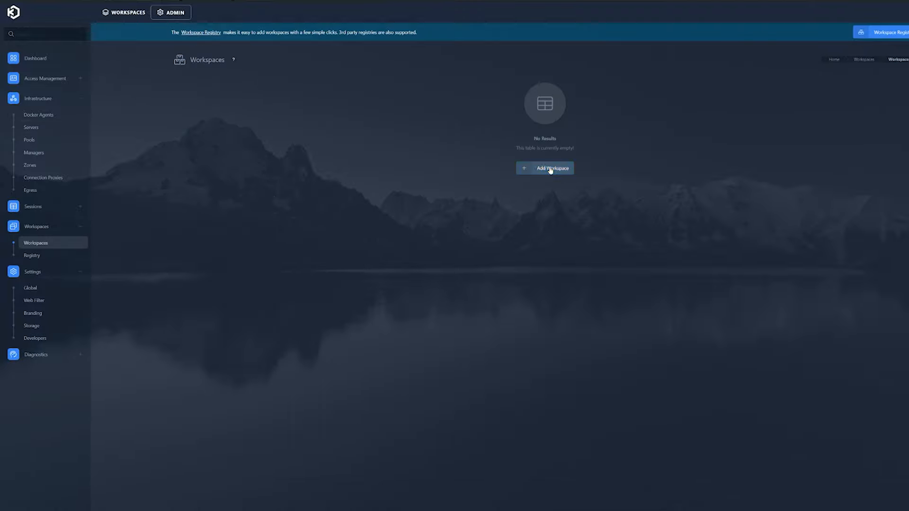
- Create a Server workspace 'Window' (description 'Windows') on the Windows server using the RDP local client
click(548, 168)
click(370, 135)
click(363, 165)
click(363, 169)
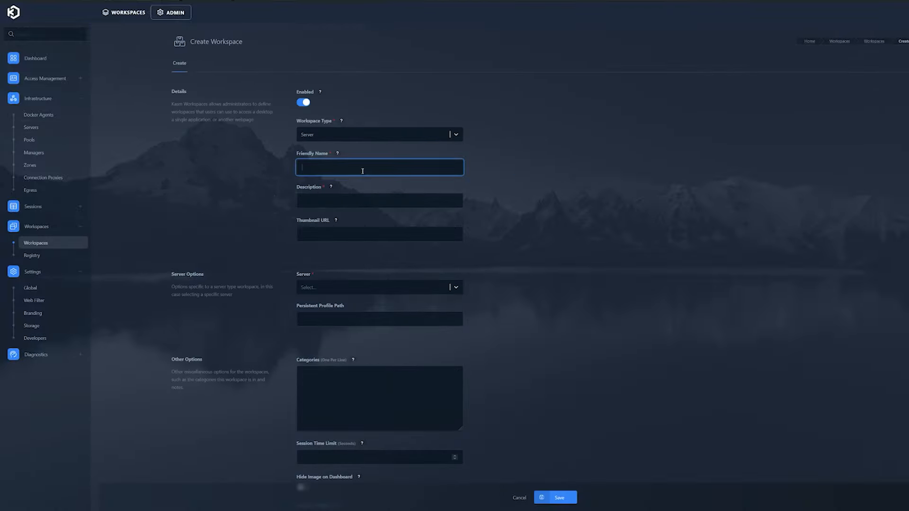
text(Window)
key(Tab)
text(Windows)
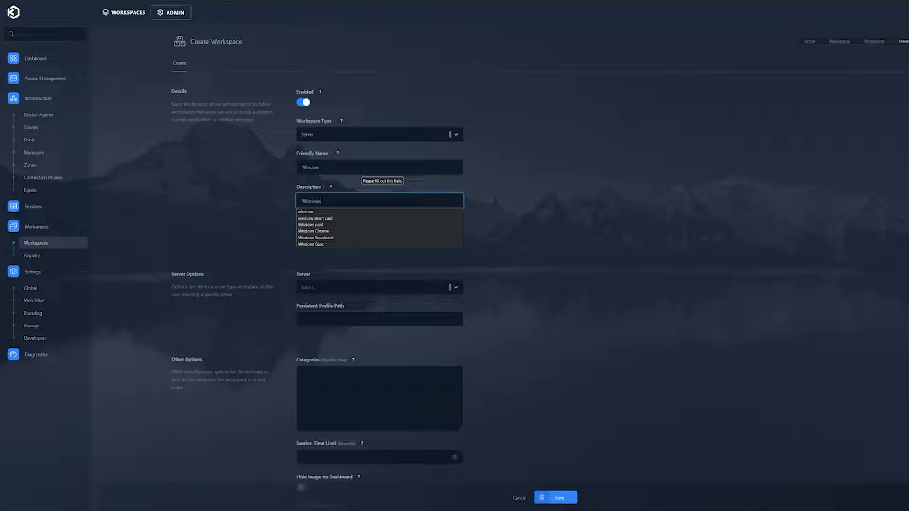
click(572, 169)
click(377, 281)
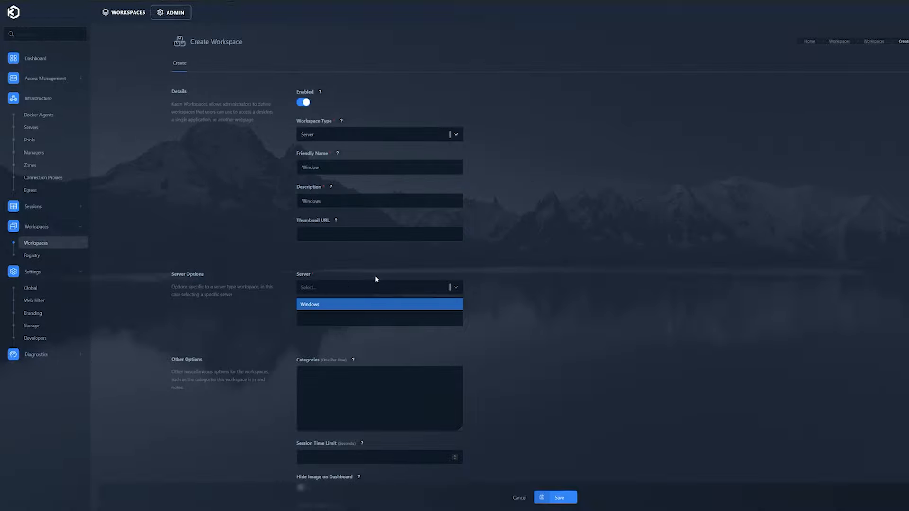
click(315, 306)
click(335, 373)
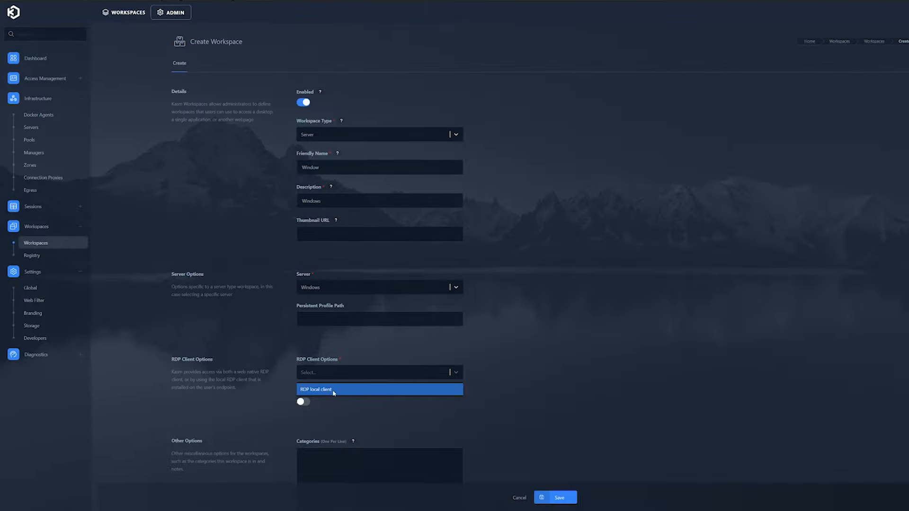
click(333, 391)
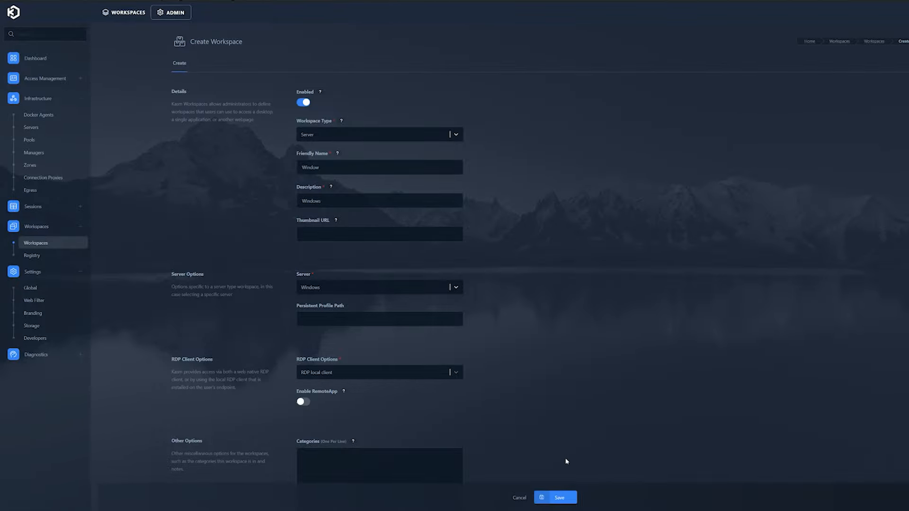
click(560, 498)
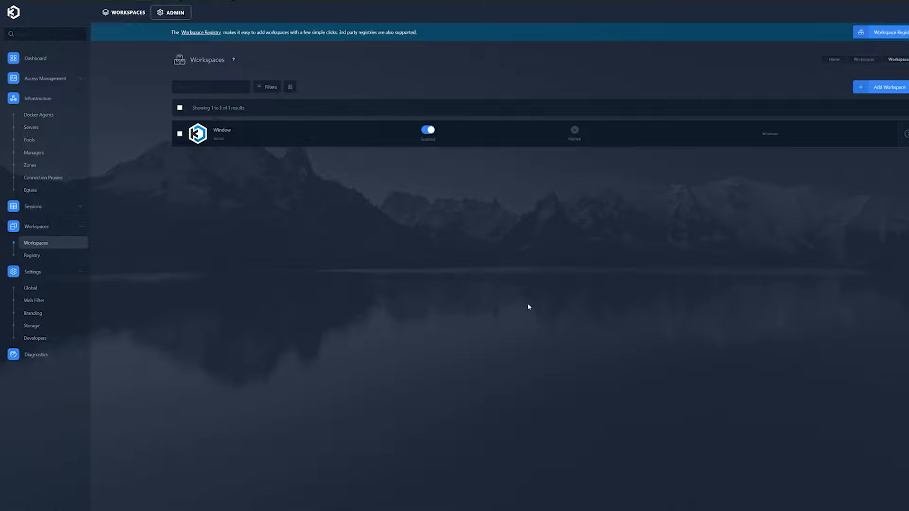
- Open the default zone for editing and locate the Enable RDP HTTPS Gateway option
click(44, 166)
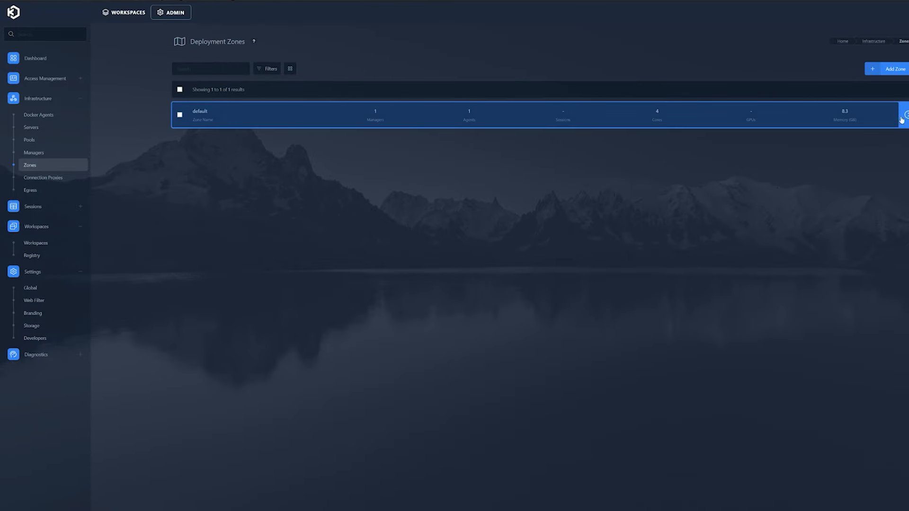
click(884, 116)
scroll(473, 312, down, 2)
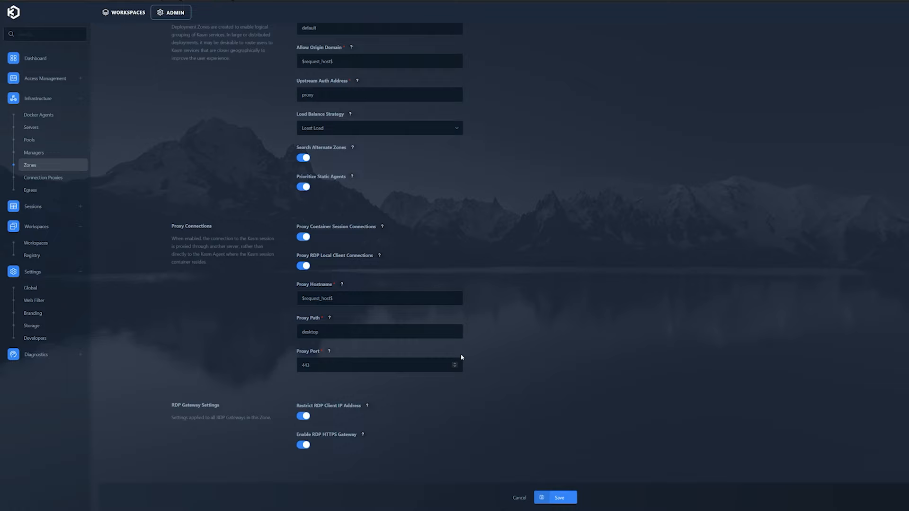
drag(305, 435, 356, 436)
- Launch the Window workspace, accept the certificate, and sign in with the smart card PIN
click(303, 446)
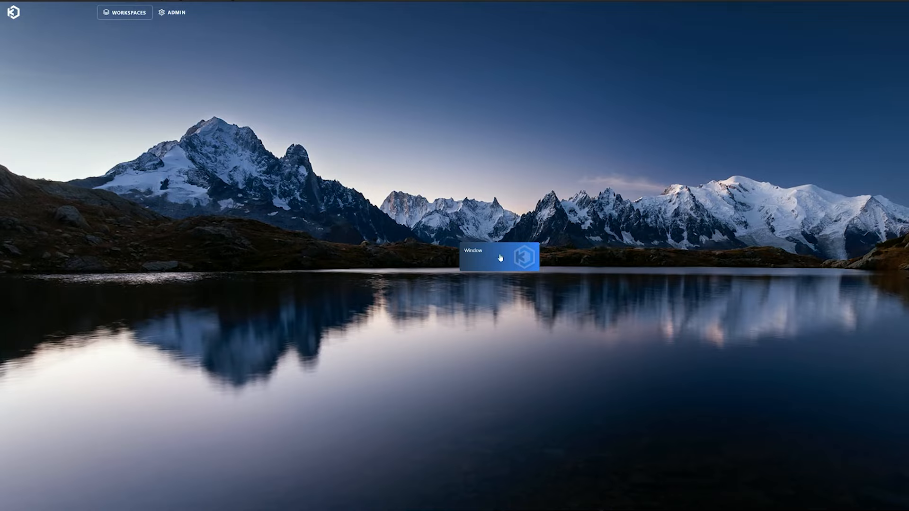
click(492, 259)
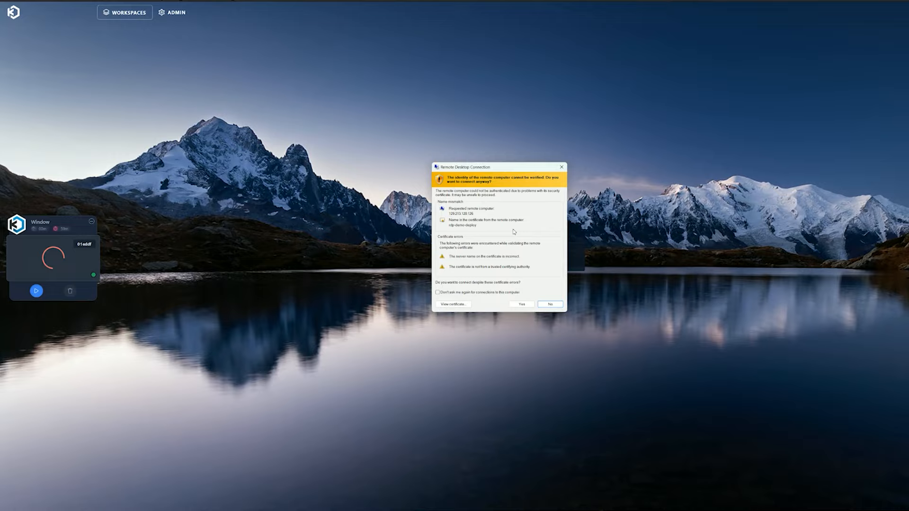
click(522, 304)
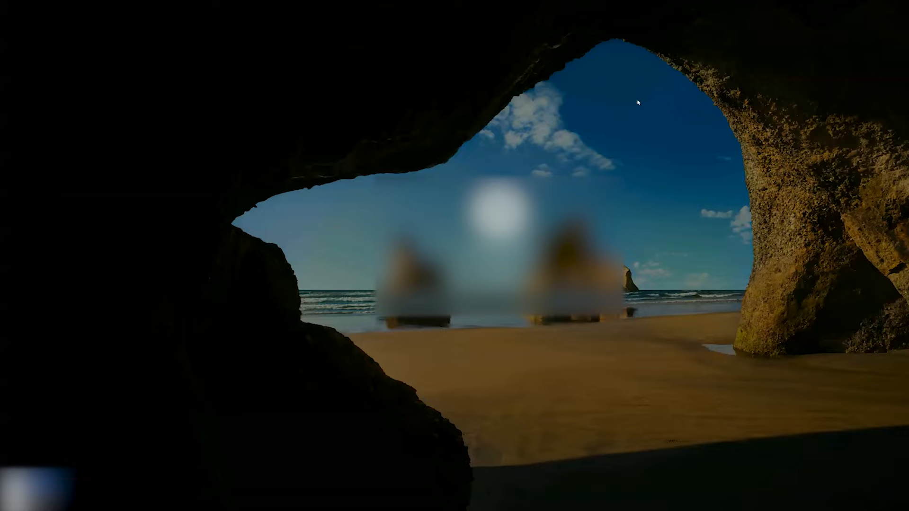
click(506, 313)
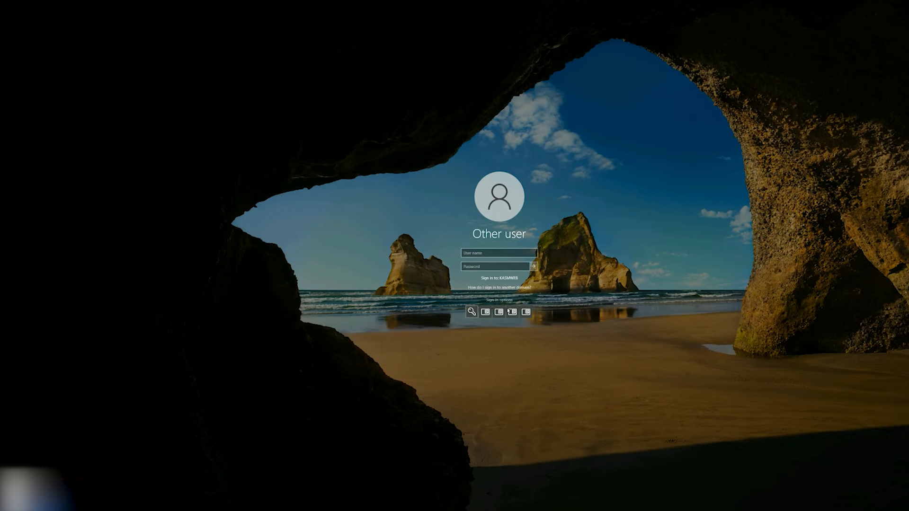
click(513, 309)
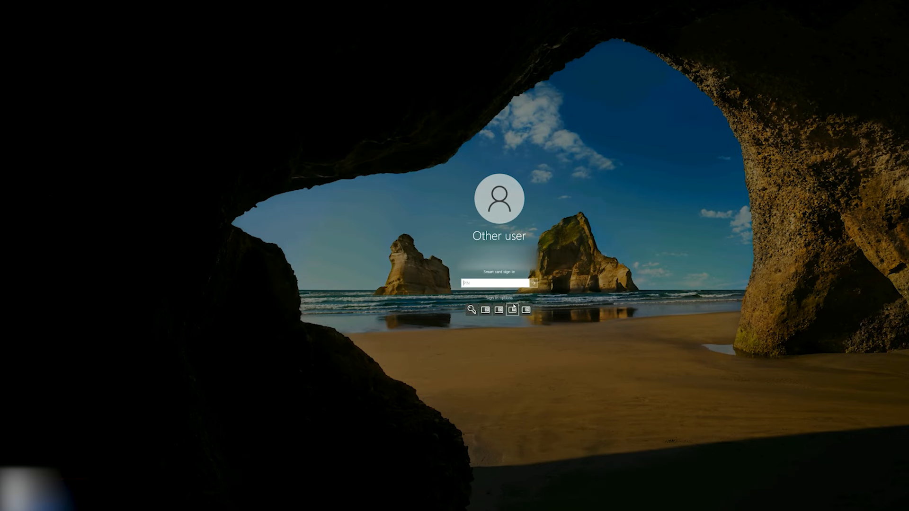
text(123456)
click(534, 283)
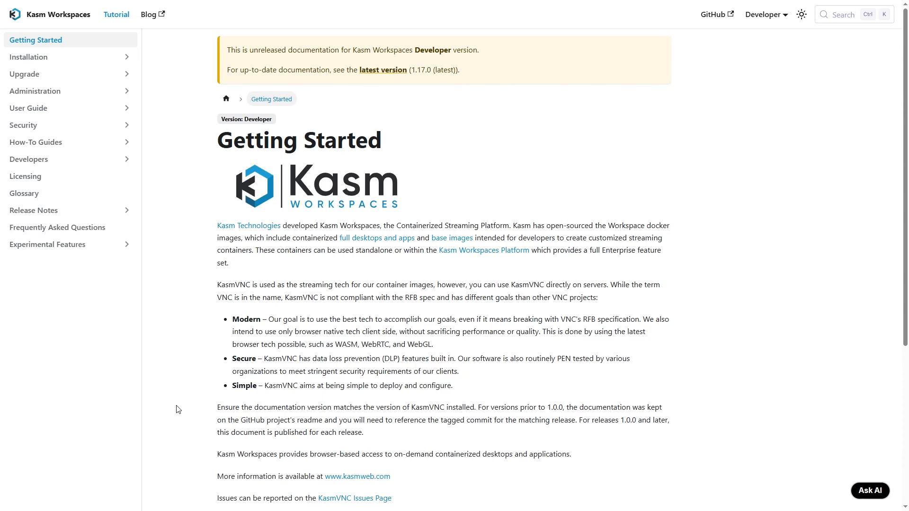
click(127, 90)
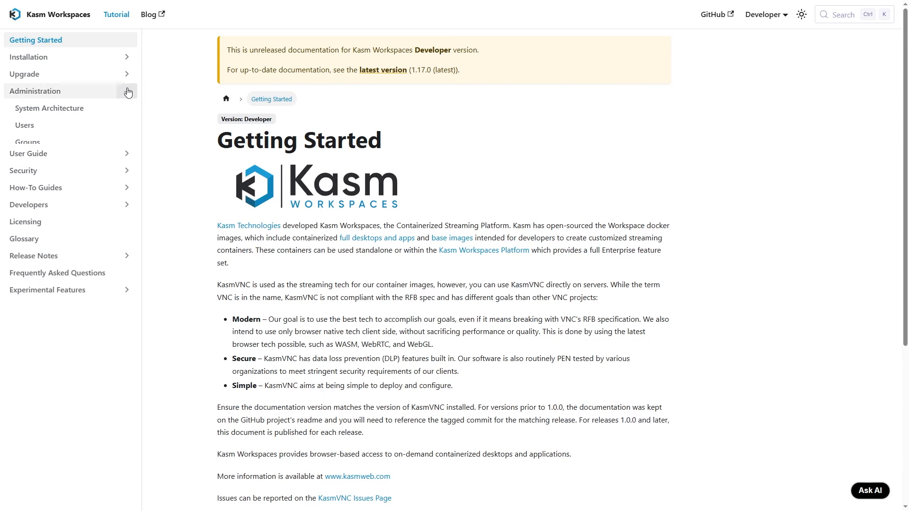
scroll(78, 295, down, 3)
scroll(78, 295, down, 3)
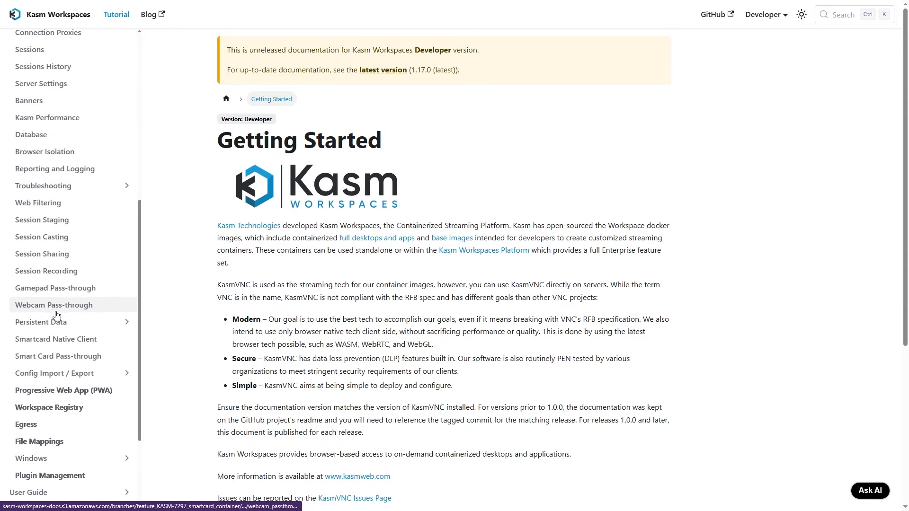
click(57, 339)
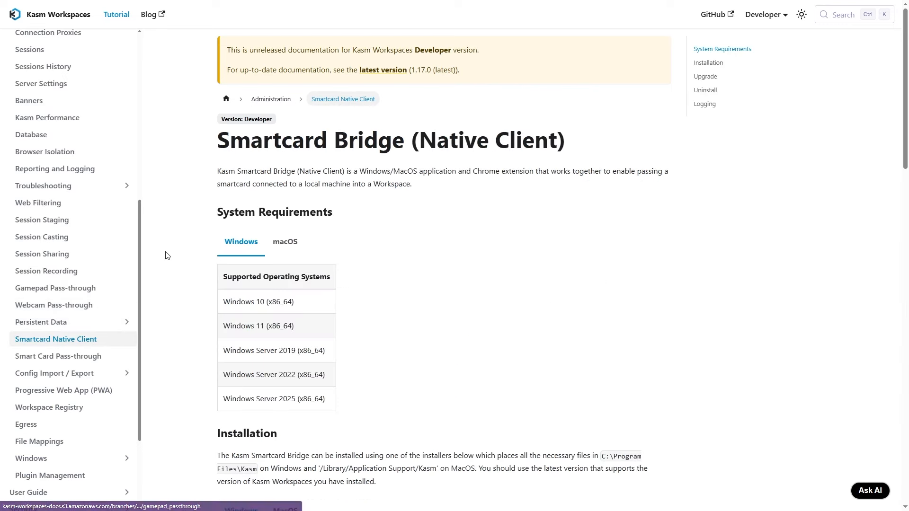
drag(218, 172, 416, 186)
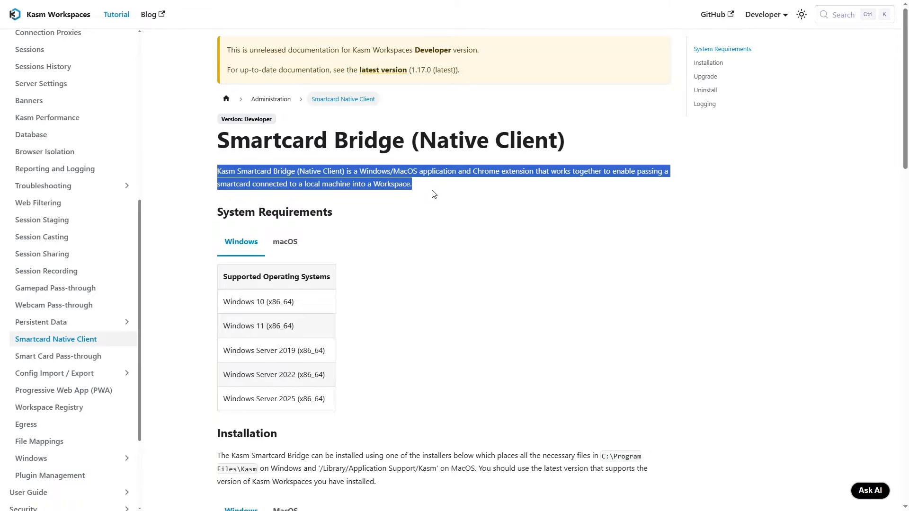
click(433, 191)
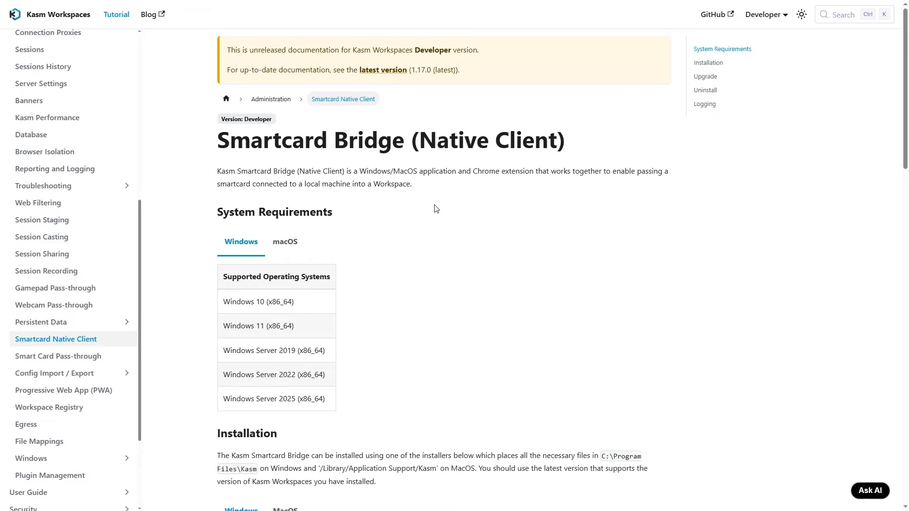
scroll(428, 236, down, 10)
scroll(425, 242, down, 10)
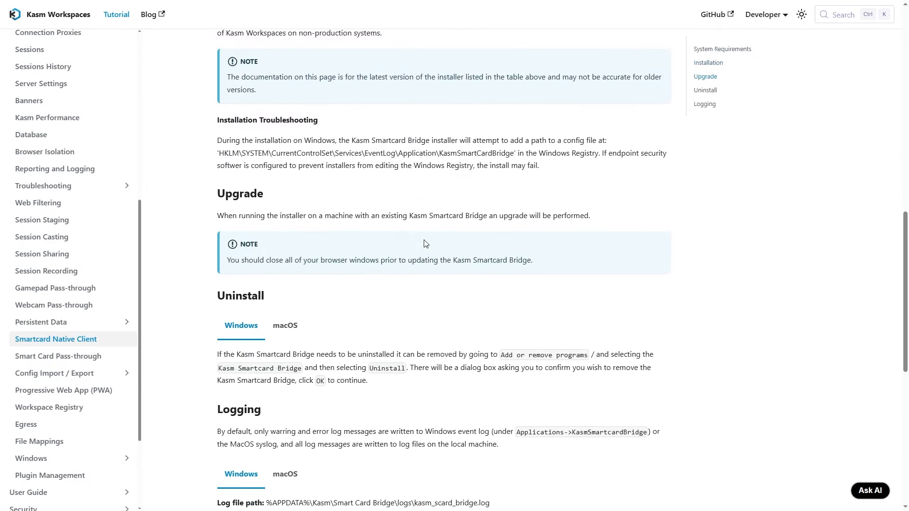
scroll(425, 245, up, 20)
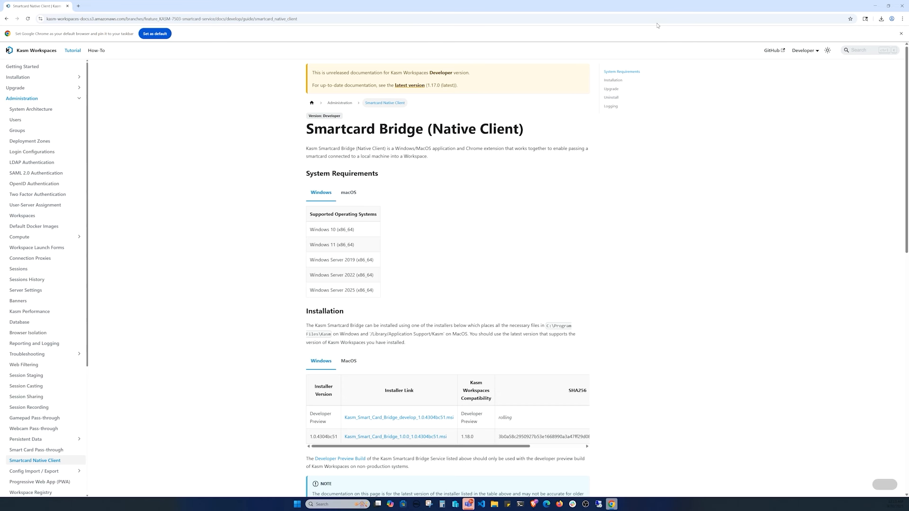
- Download the developer-preview Smart Card Bridge .msi, accept the license, and complete installation
click(399, 417)
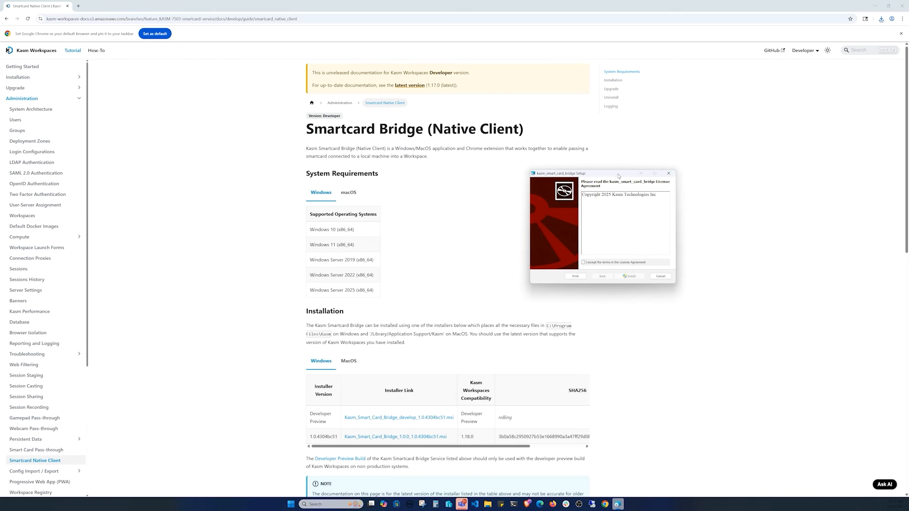
click(632, 260)
click(632, 276)
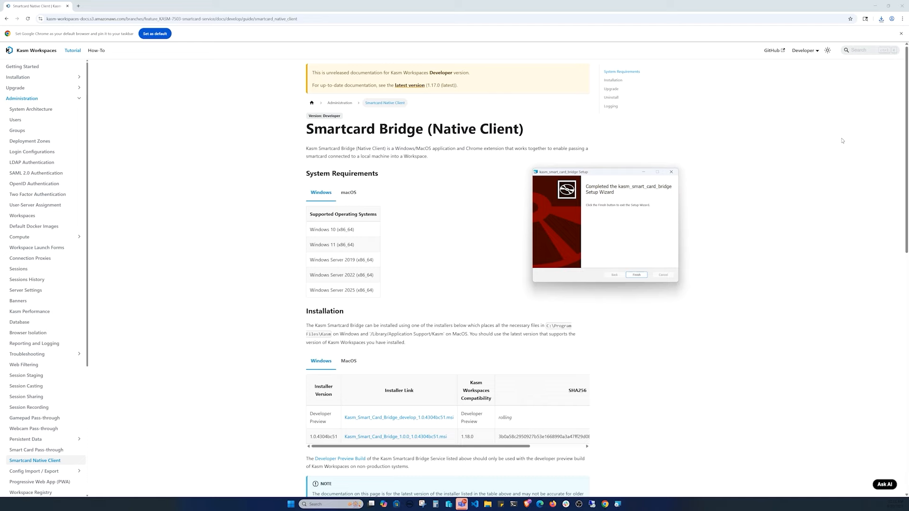
click(636, 274)
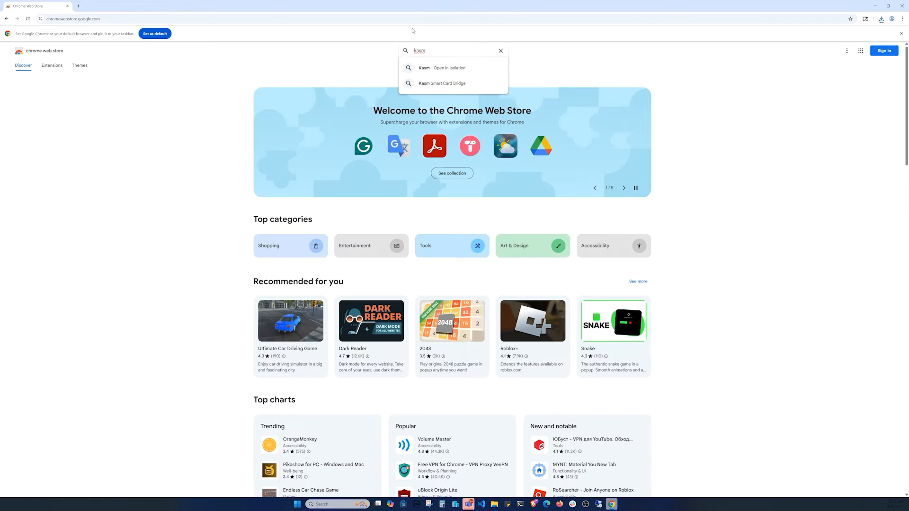
- Find Kasm Smart Card Bridge in the Chrome Web Store and add the extension
click(441, 84)
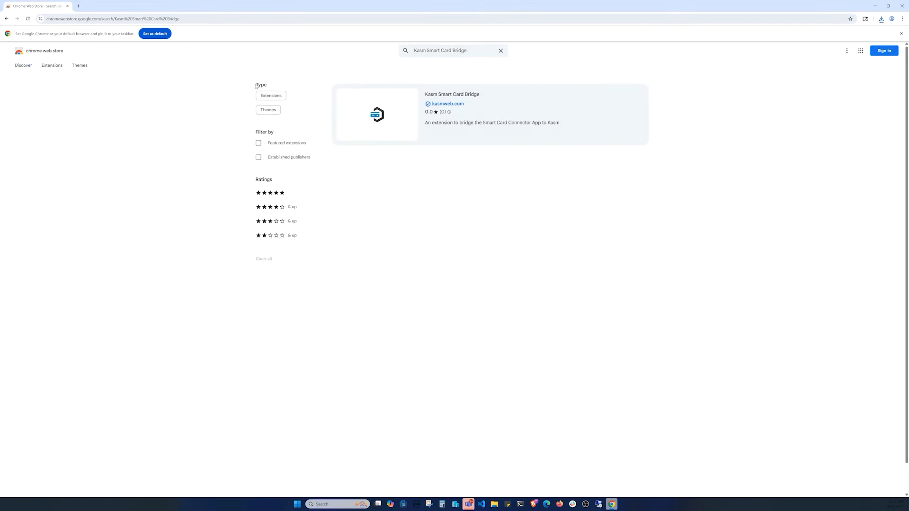
click(516, 113)
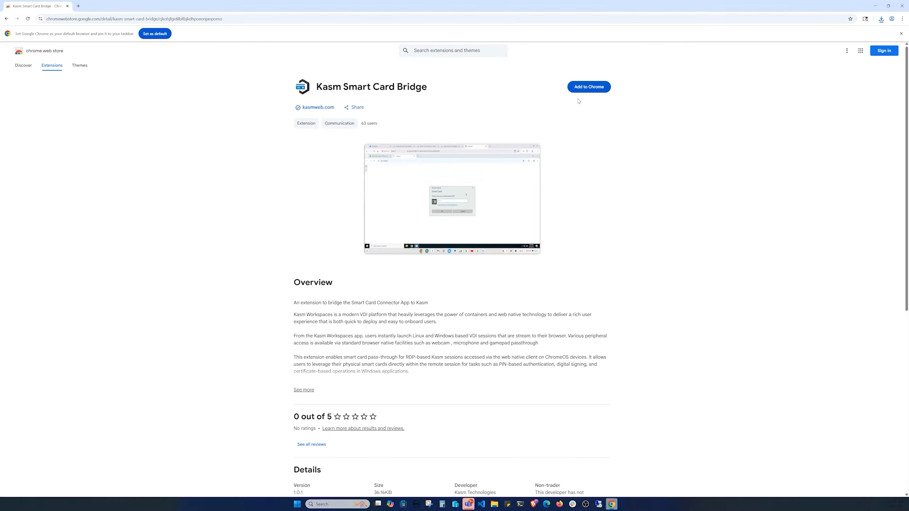
click(599, 87)
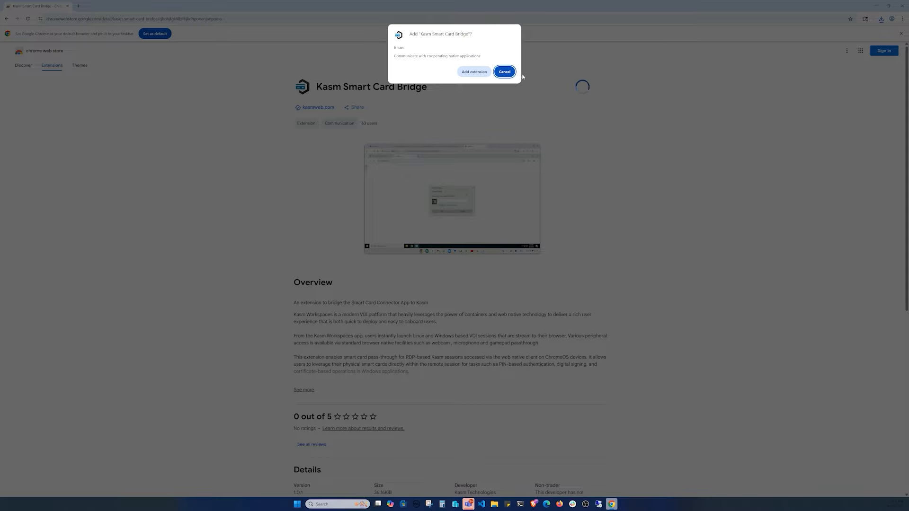
click(473, 72)
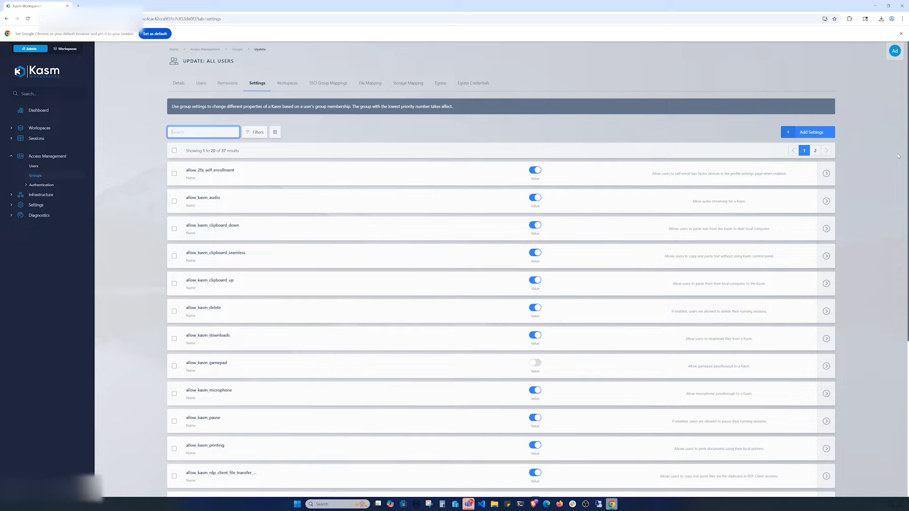
- Add allow_kasm_smart_card_passthrough with value True to the All Users group
click(811, 133)
text(smar)
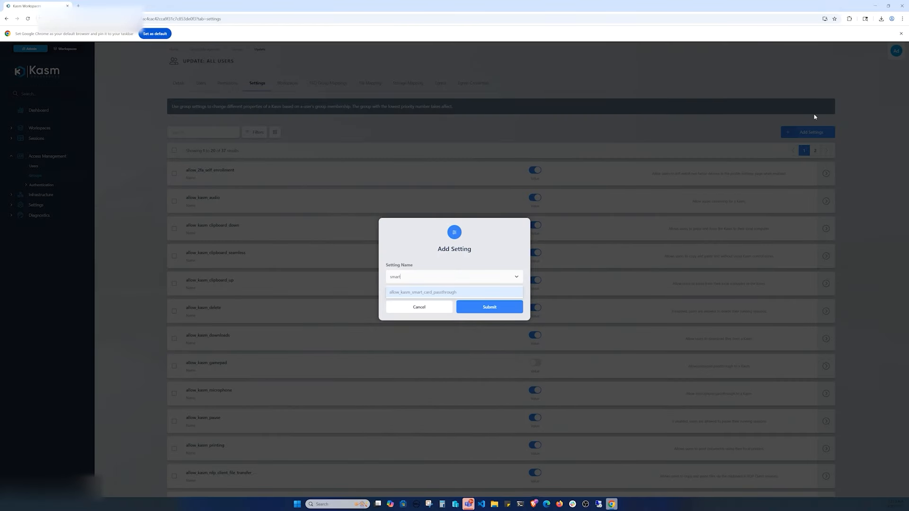
text(t)
click(478, 292)
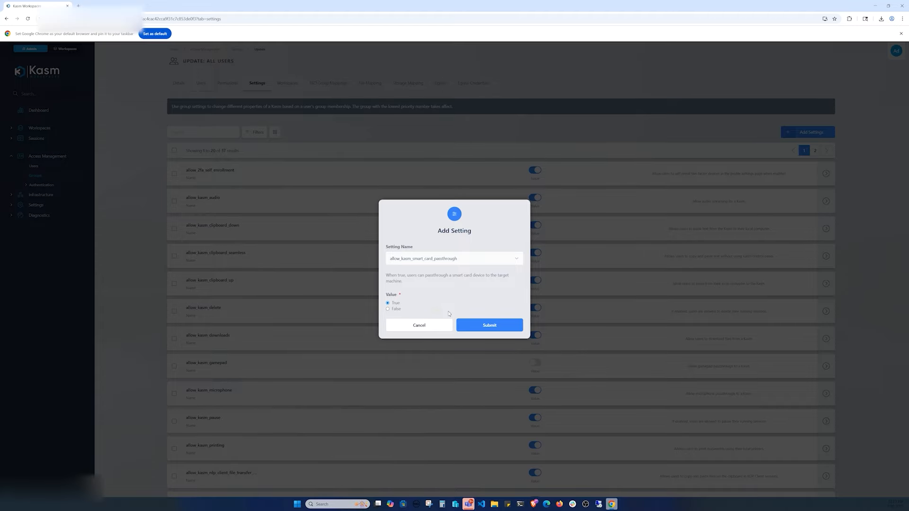
click(496, 326)
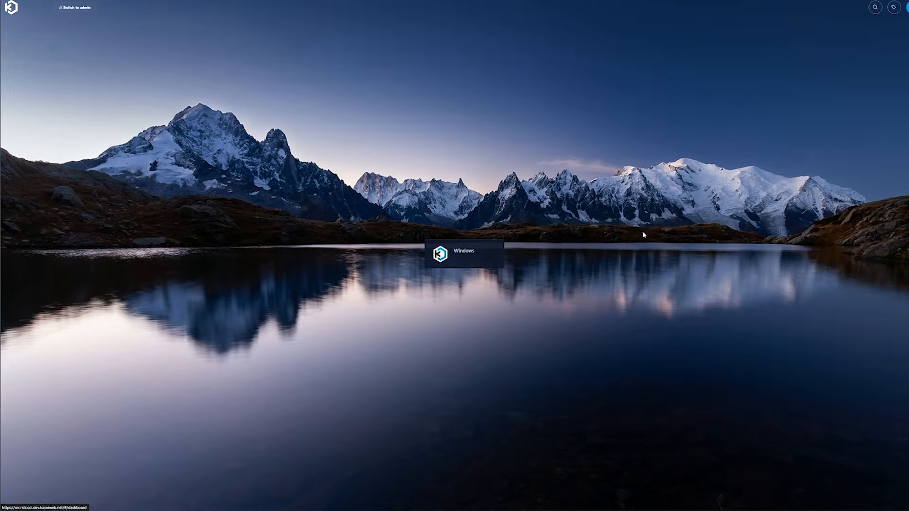
- Launch the Windows workspace and check the Smartcard status in the Kasm control panel
click(455, 254)
click(463, 306)
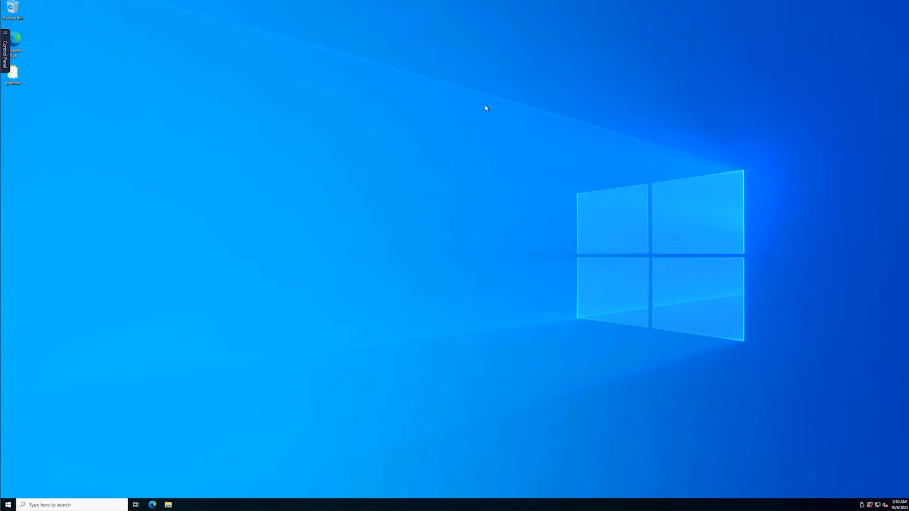
click(5, 50)
click(60, 85)
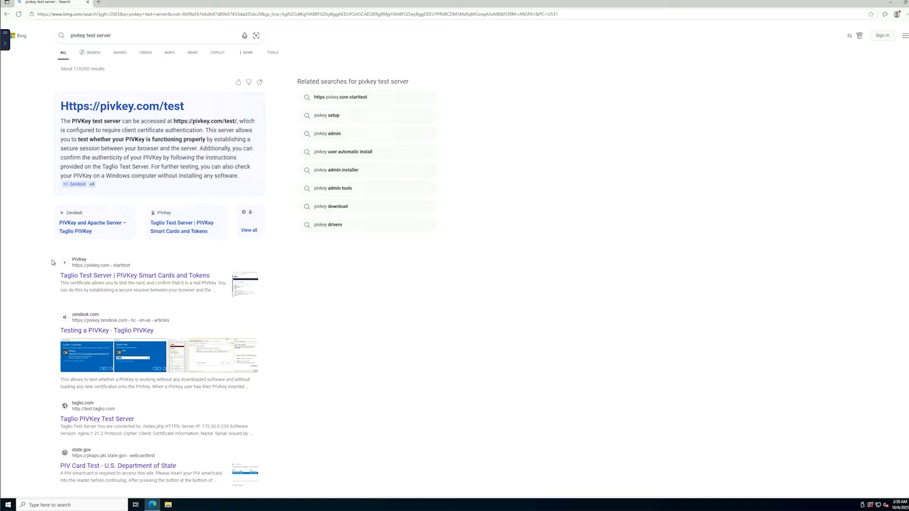
click(106, 274)
- Run the PIVKey test, choosing the PIVKey certificate and entering the card PIN
click(459, 207)
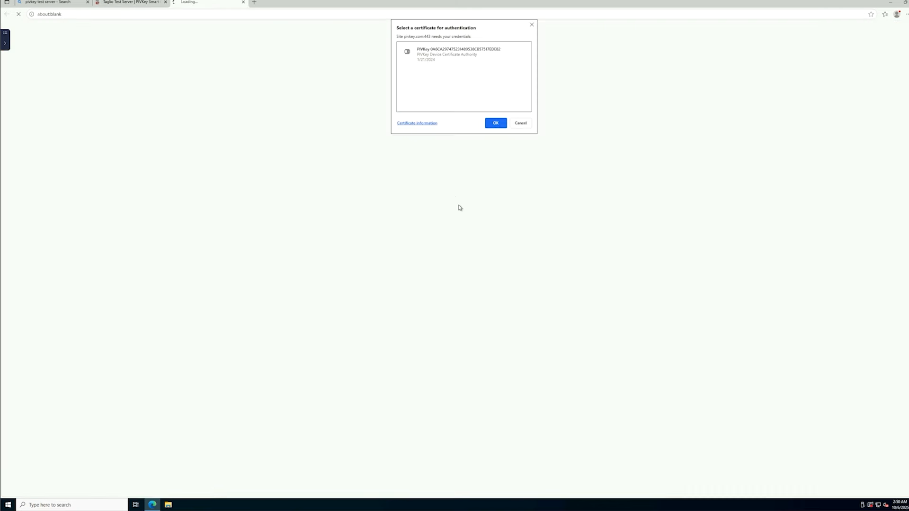
click(488, 51)
click(496, 123)
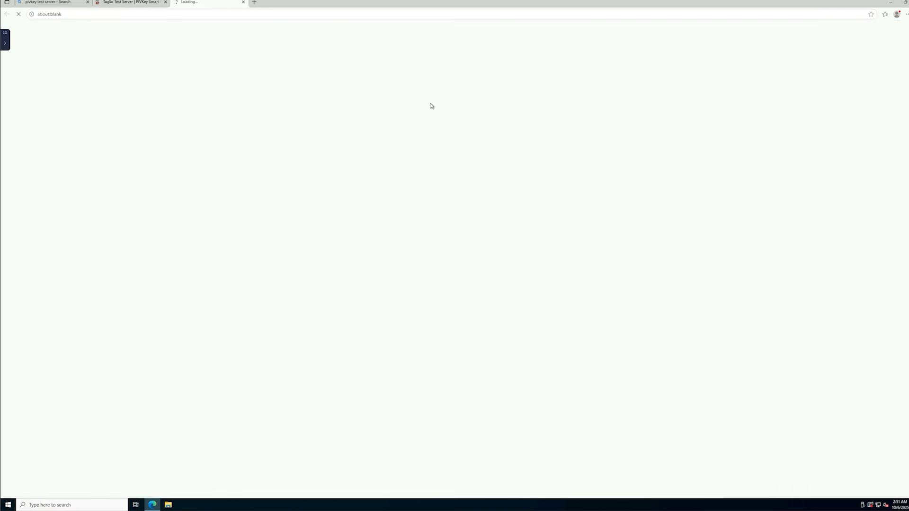
text(••••••)
key(Return)
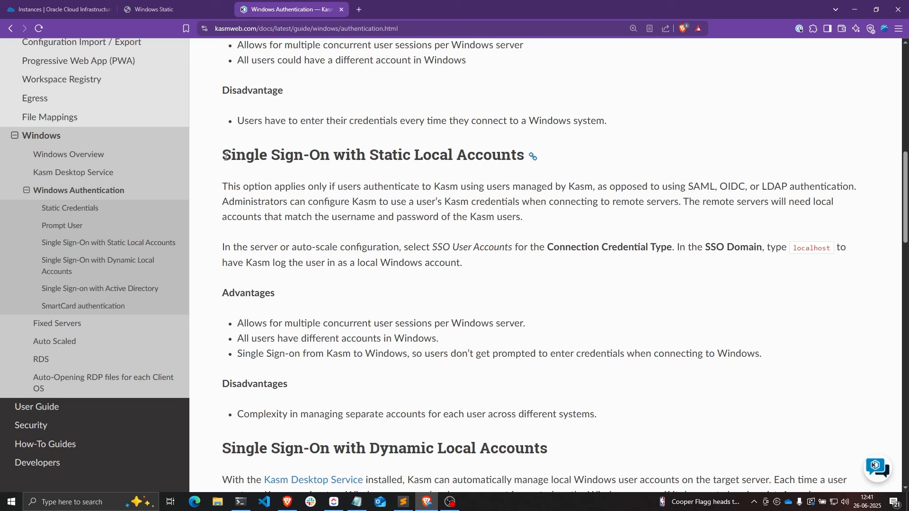
- Highlight the Static Local Accounts heading and requirement, then request deletion of the Windows Static session
drag(222, 155, 525, 156)
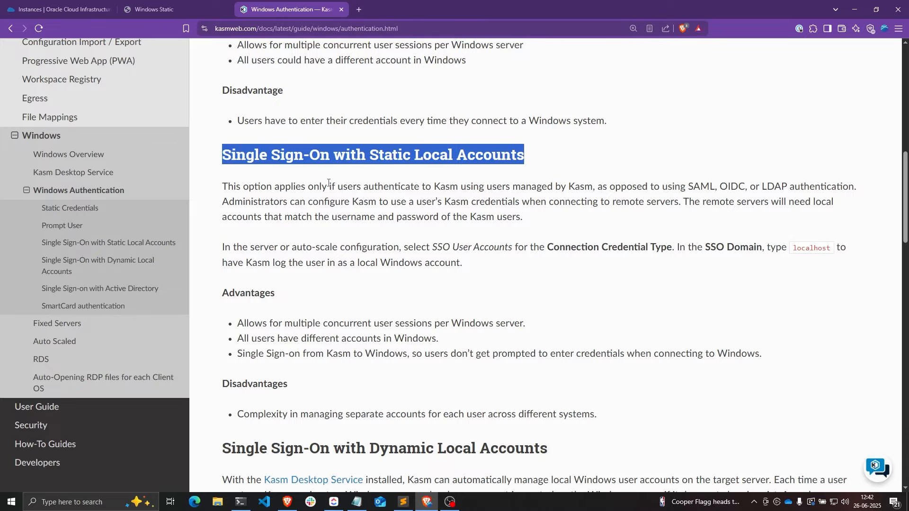
drag(684, 203, 718, 220)
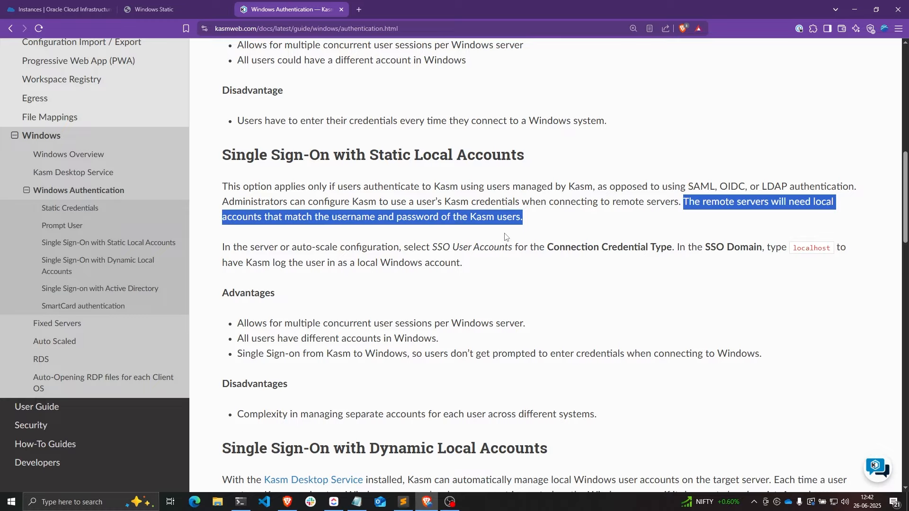
click(153, 5)
click(7, 108)
click(124, 393)
- Confirm the session deletion and go to the admin Users list
click(447, 305)
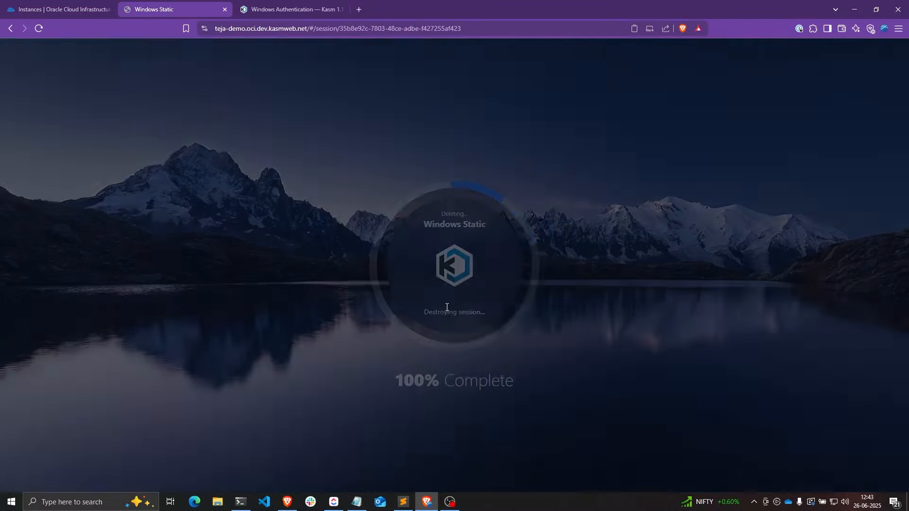
click(881, 59)
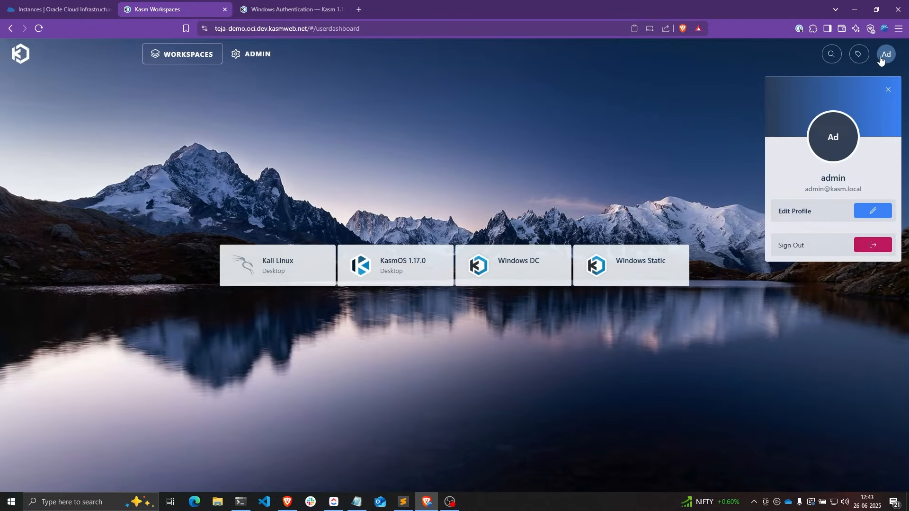
click(256, 56)
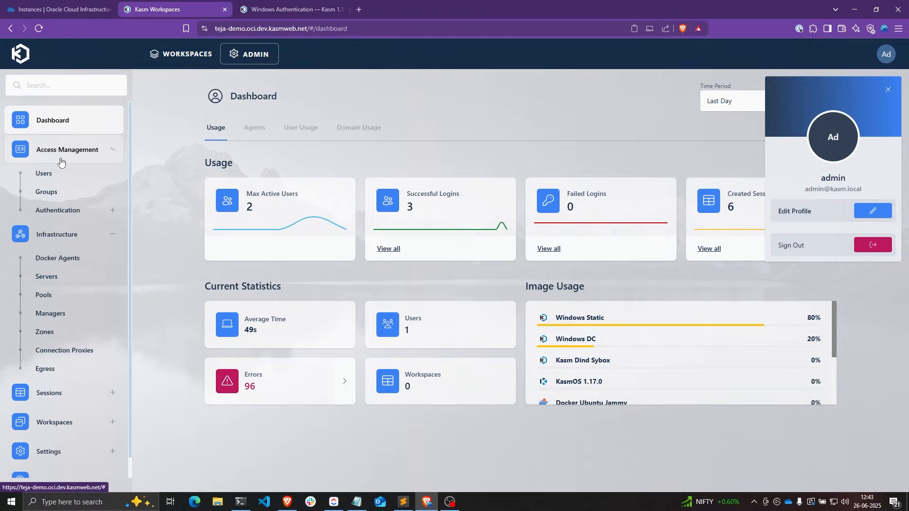
click(47, 175)
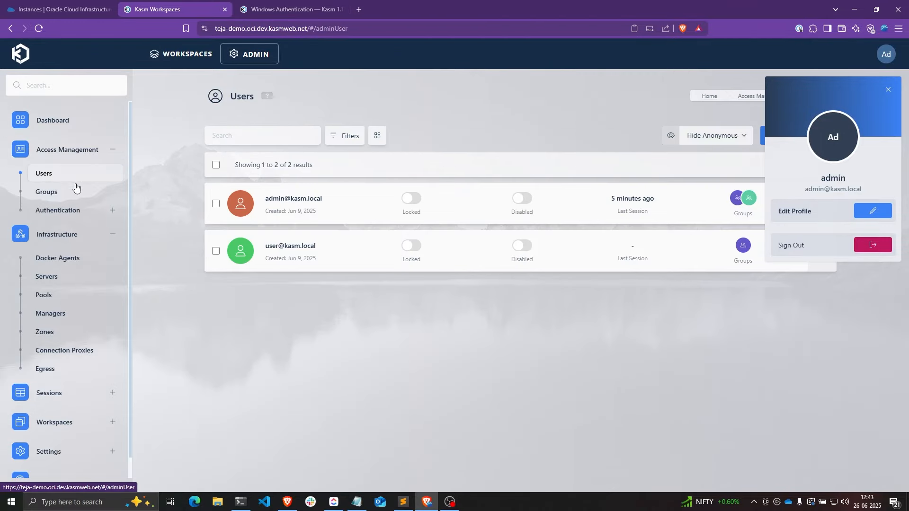
click(887, 89)
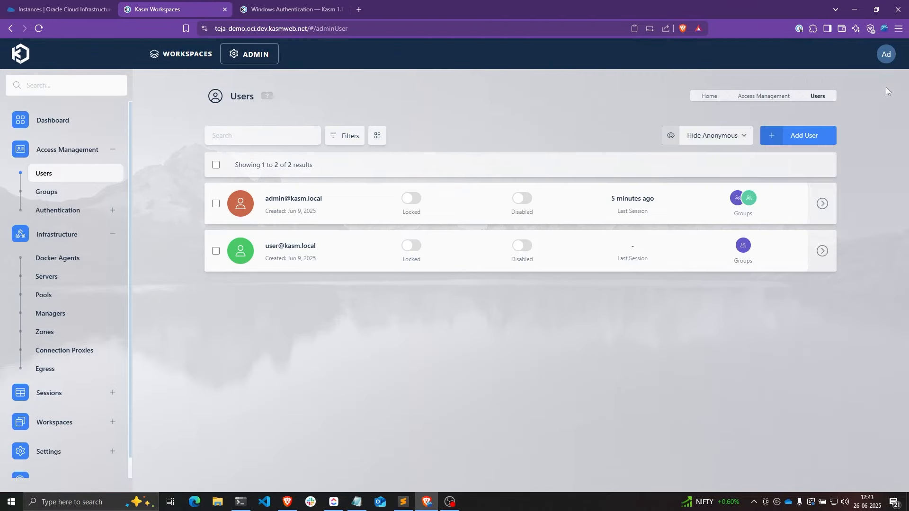
- Add a new Kasm user with a username and password and save it
click(805, 136)
click(419, 199)
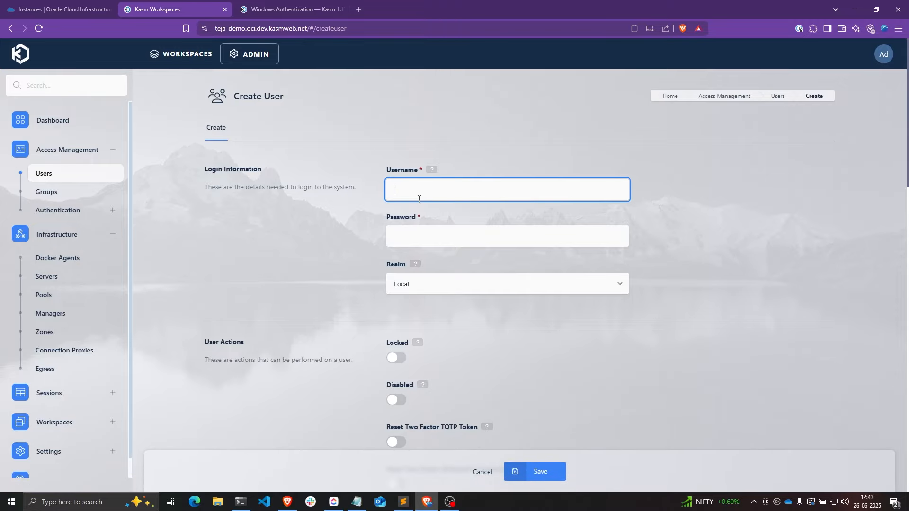
text(teja)
click(421, 227)
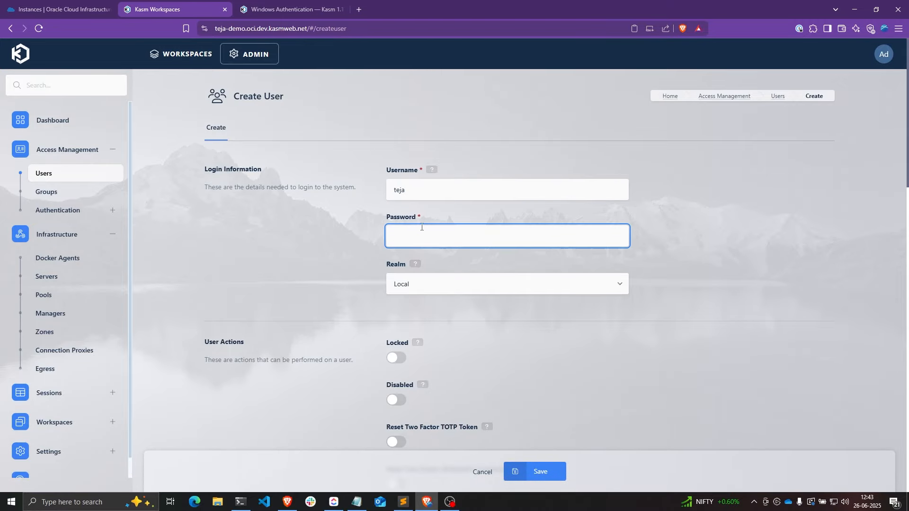
text(••••)
scroll(422, 227, down, 5)
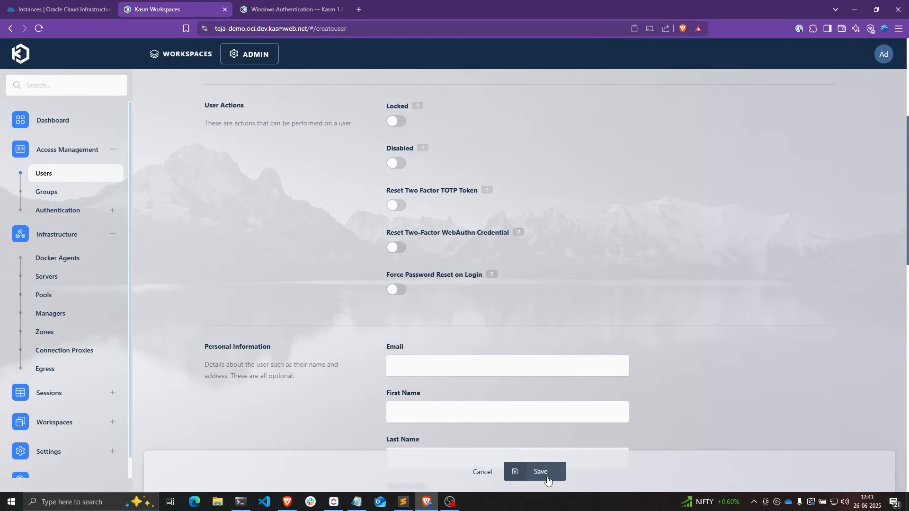
click(547, 477)
double_click(266, 246)
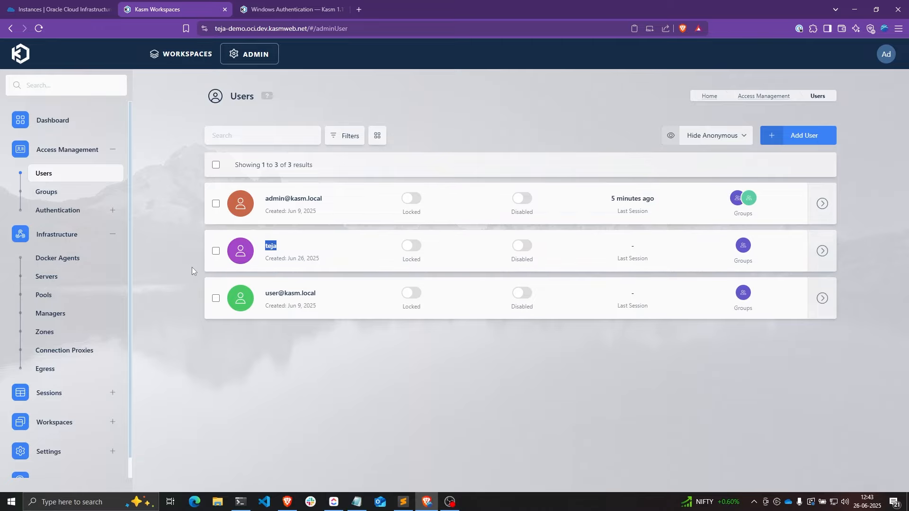
key(super)
- Connect to the Windows server over Remote Desktop and open the Other users settings
text(re)
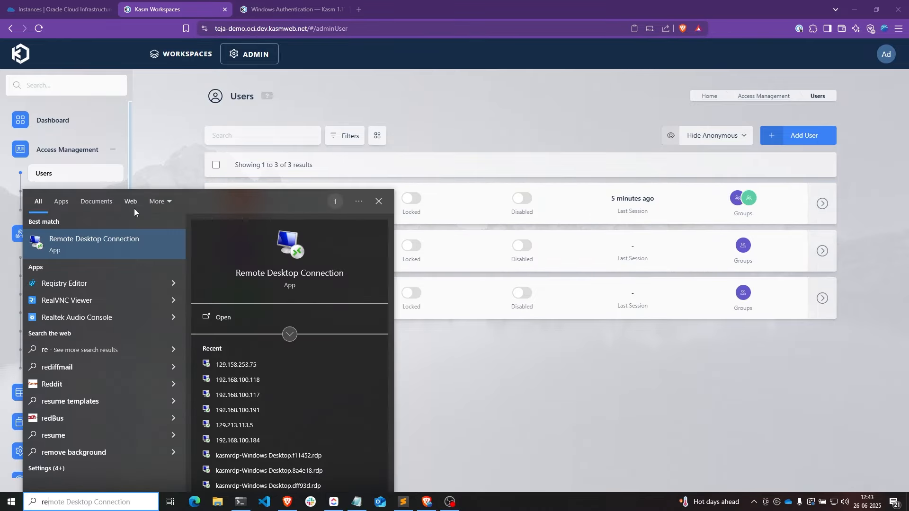
click(136, 241)
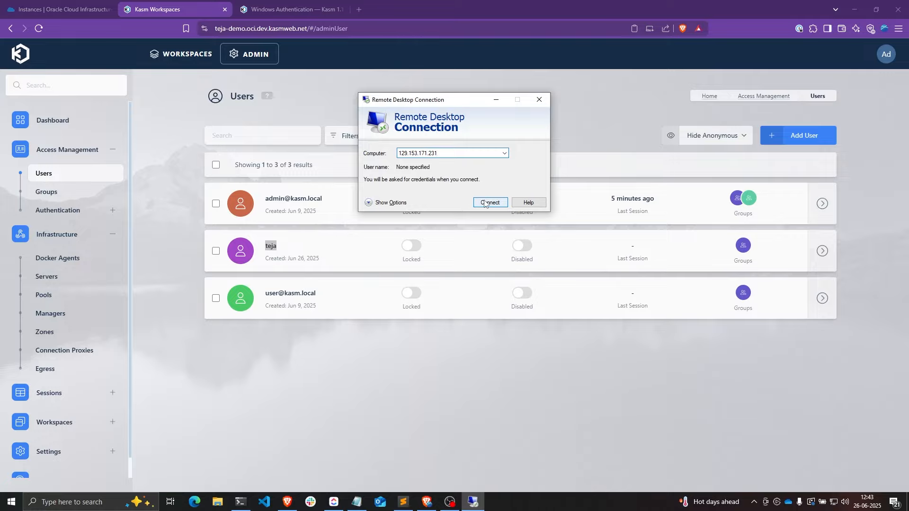
click(484, 203)
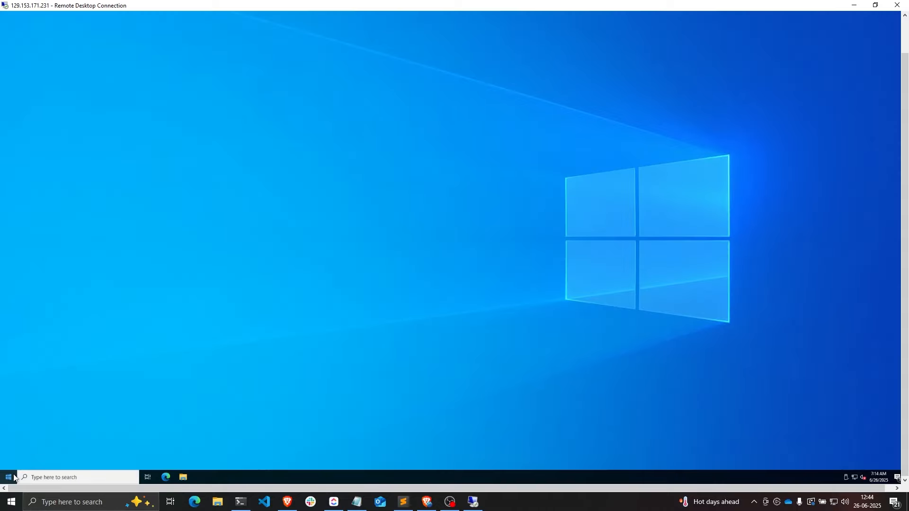
click(8, 477)
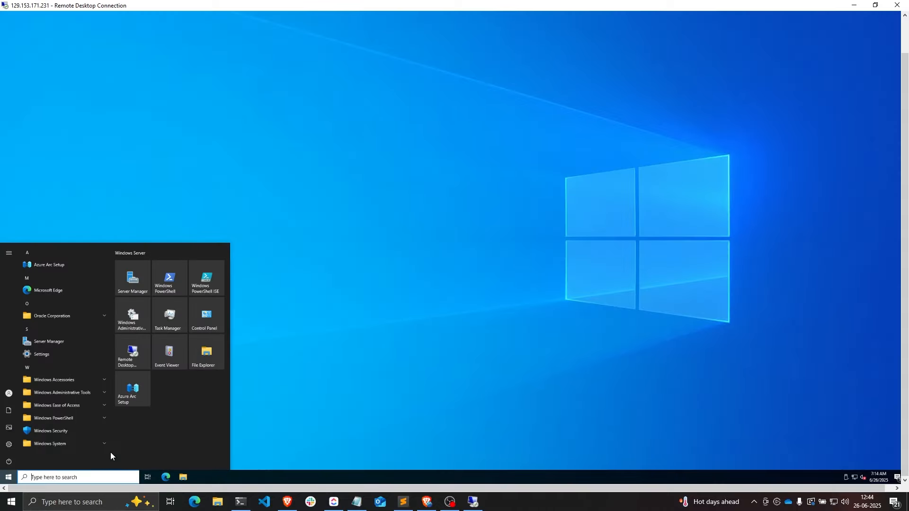
text(users)
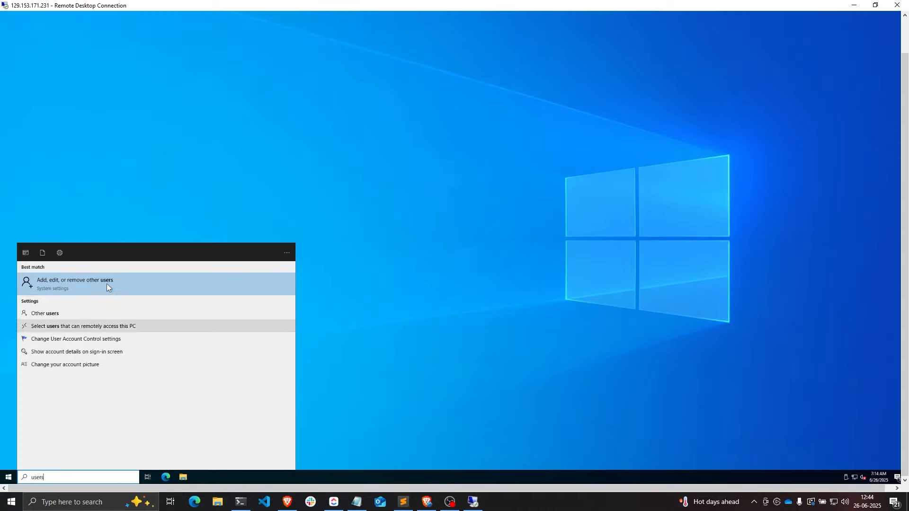
click(106, 283)
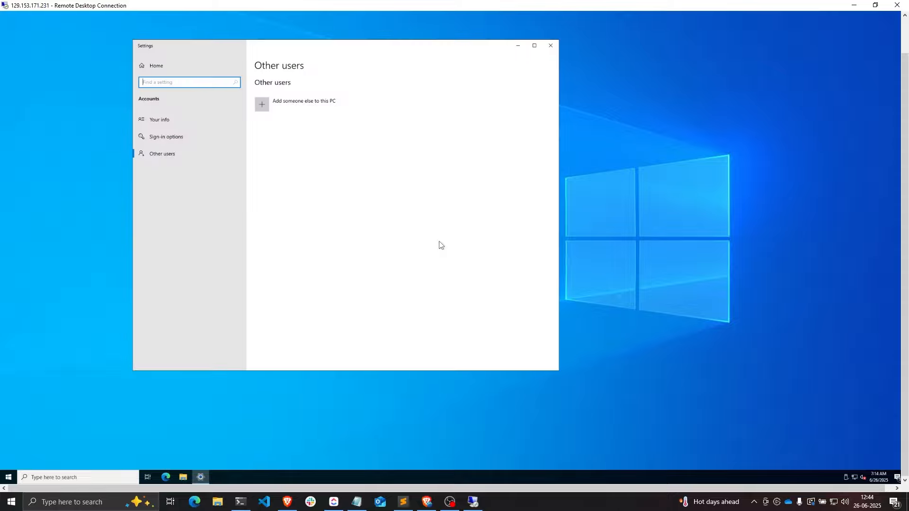
- Add a local account without a Microsoft account, matching the Kasm username
click(316, 105)
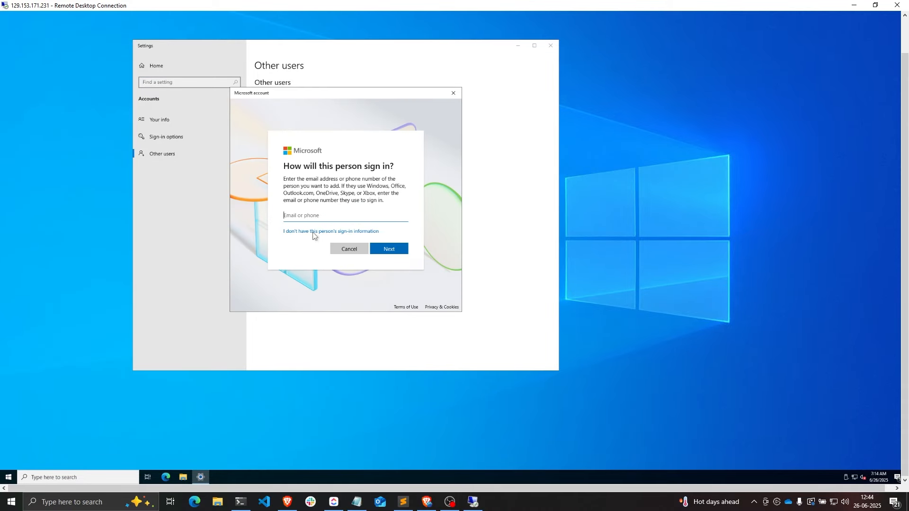
click(351, 232)
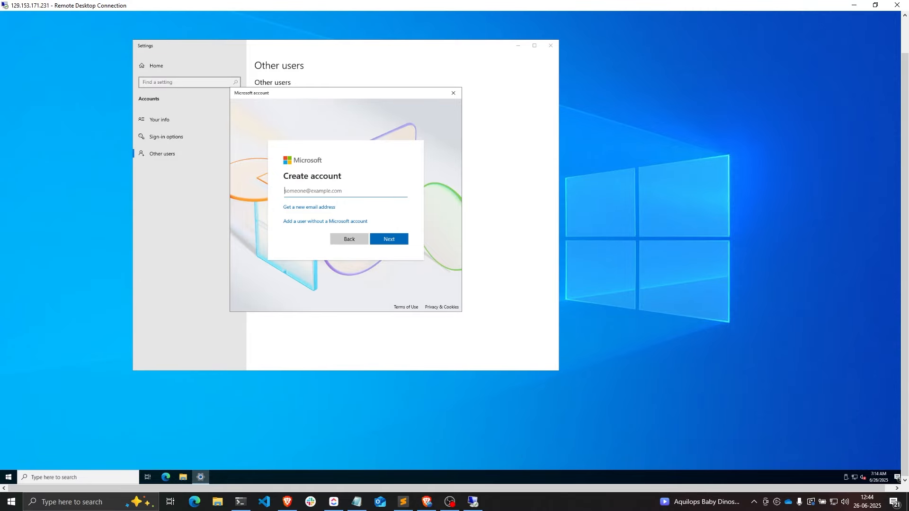
click(309, 223)
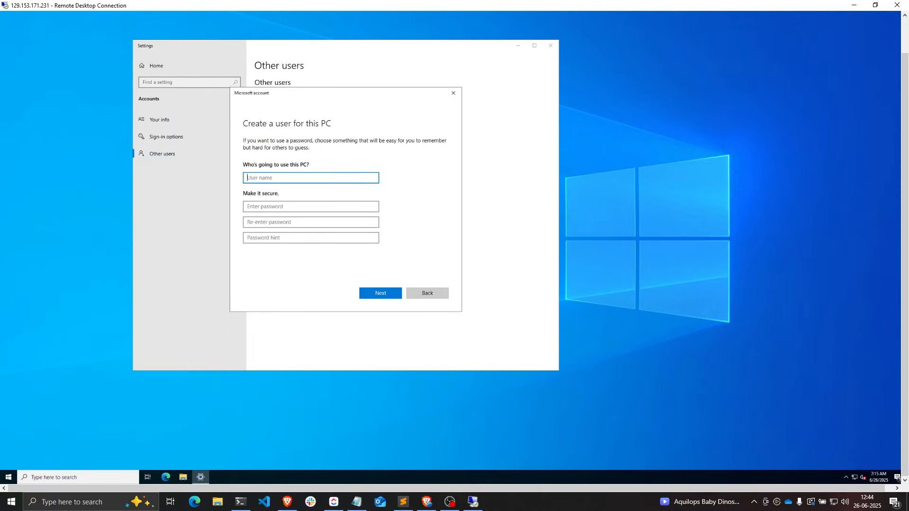
text(teja)
key(Tab)
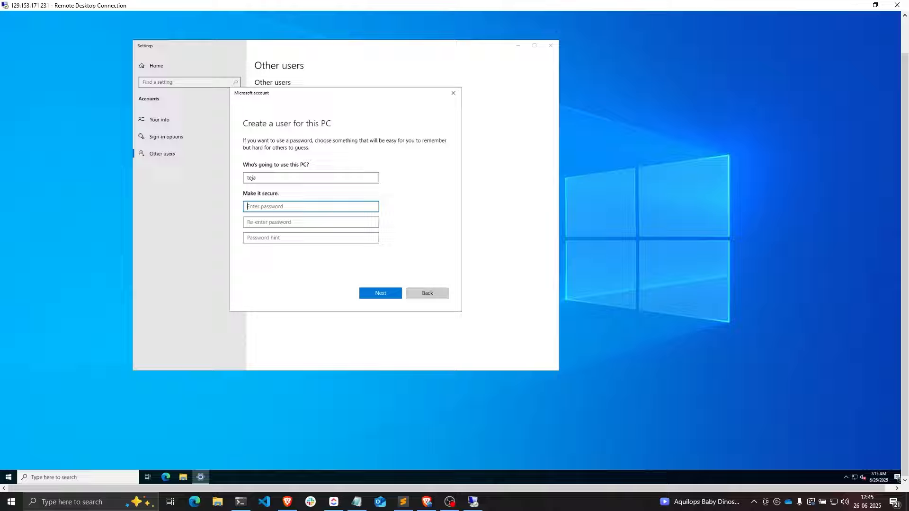
click(379, 294)
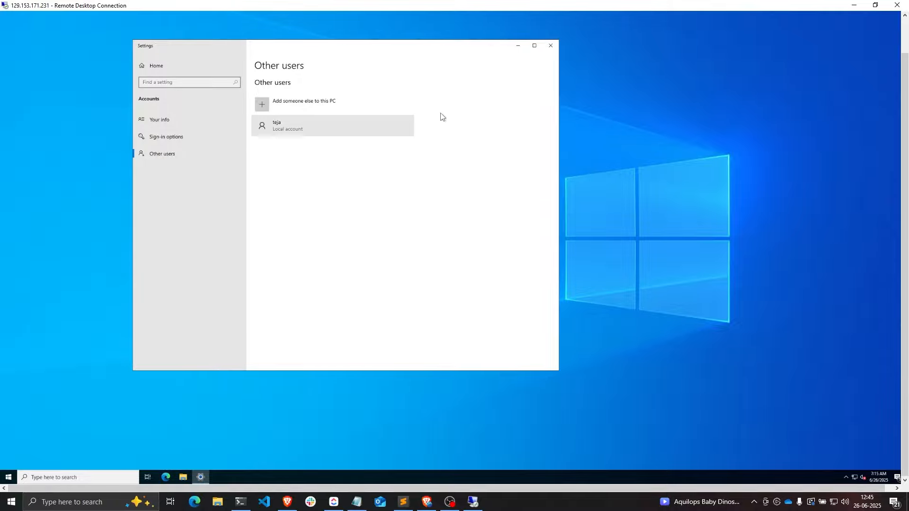
drag(486, 46, 537, 46)
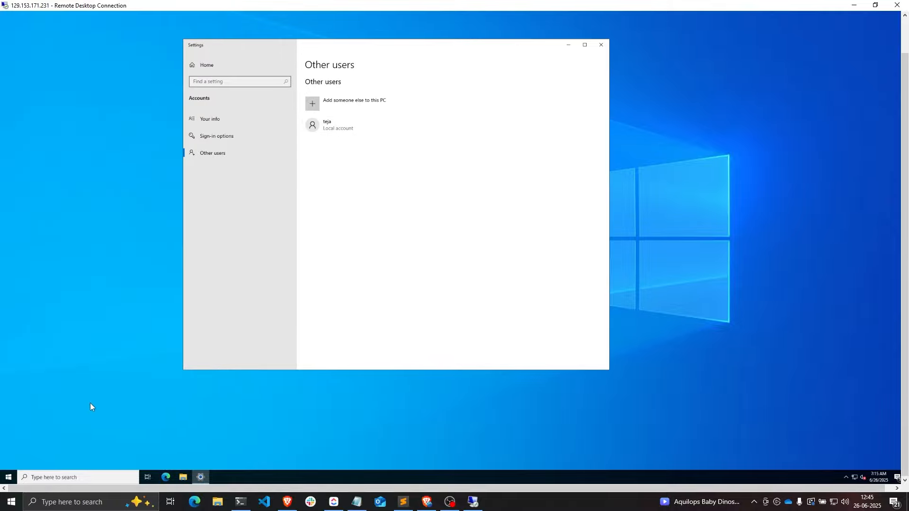
- Find and open the Remote desktop settings on the server
click(8, 477)
text(renote)
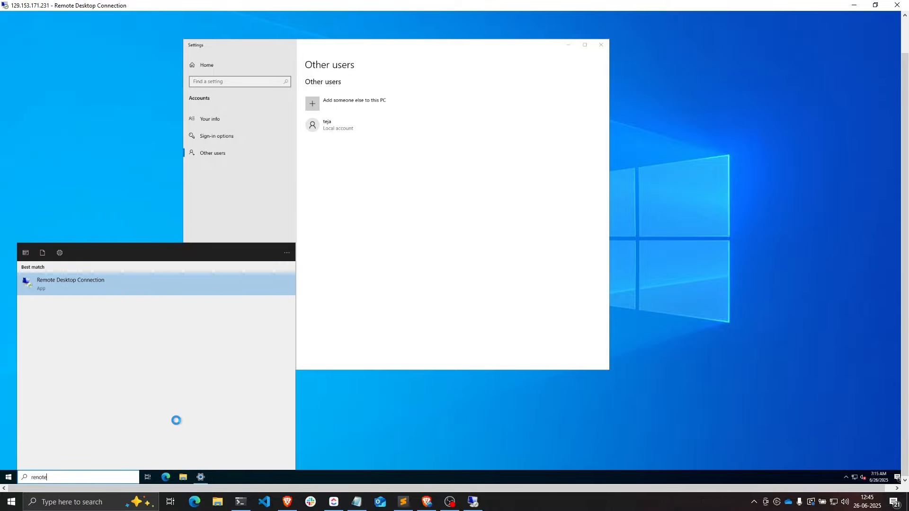
key(BackSpace)
key(BackSpace)
key(BackSpace)
key(BackSpace)
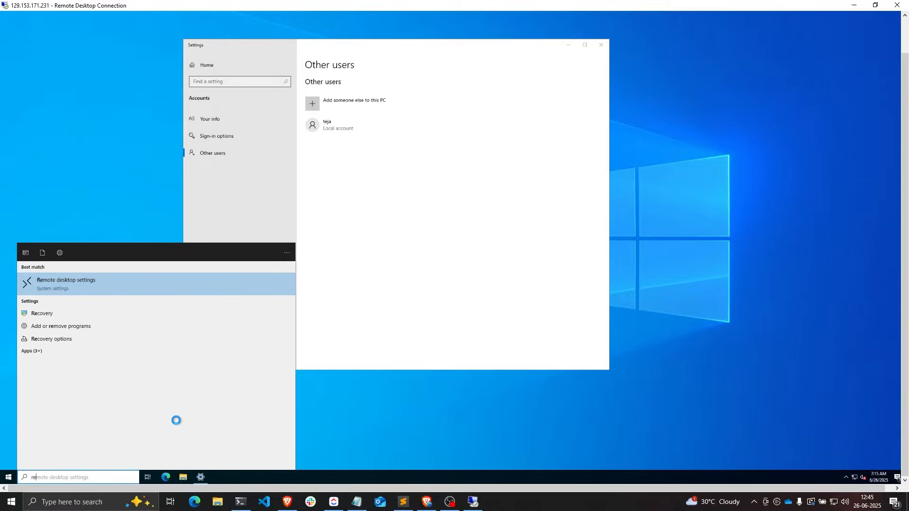
click(128, 285)
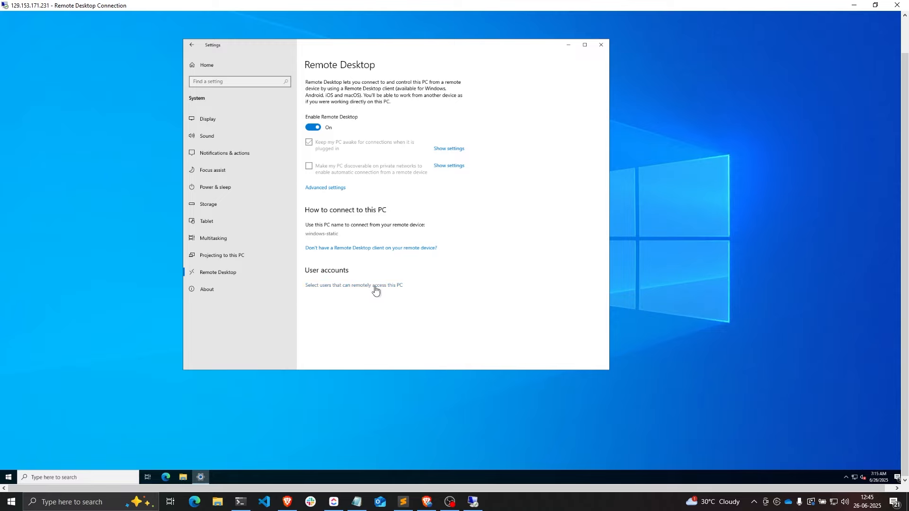
- Add the new local user to the remote access users list and close Remote Desktop
click(342, 286)
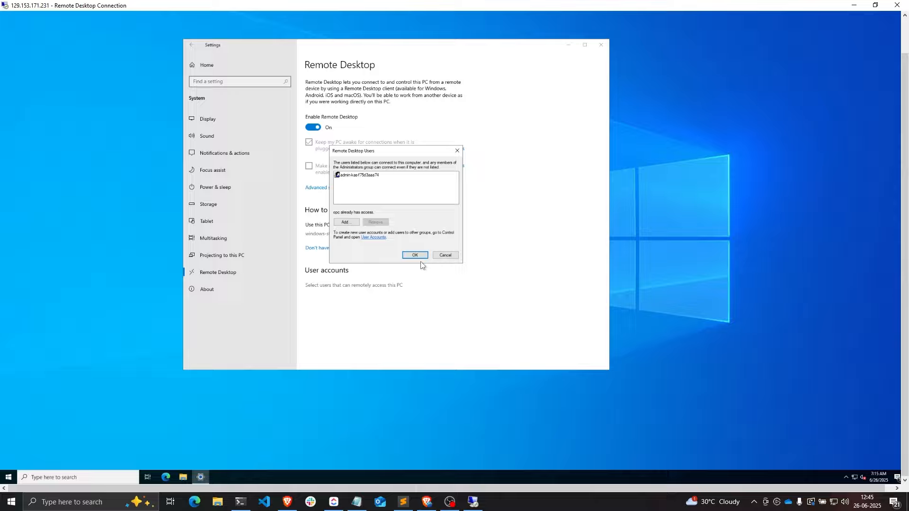
click(356, 223)
text(teja)
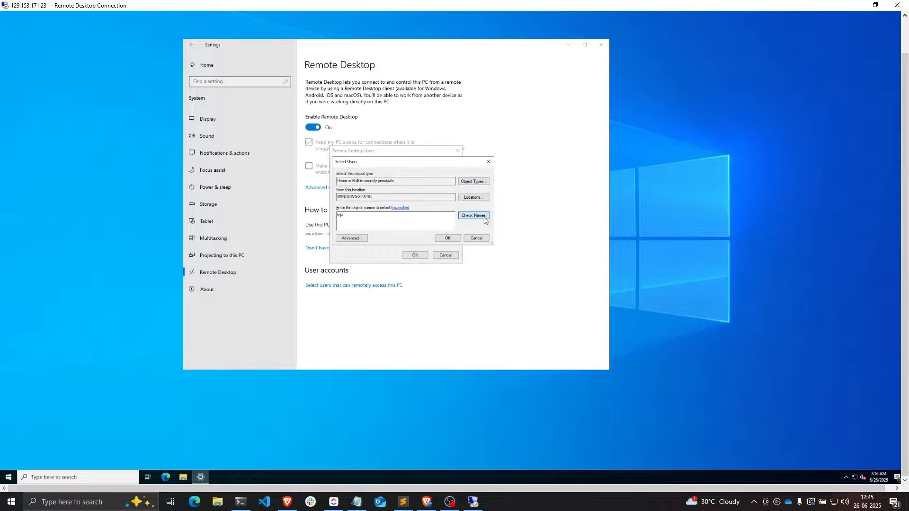
click(475, 217)
click(454, 238)
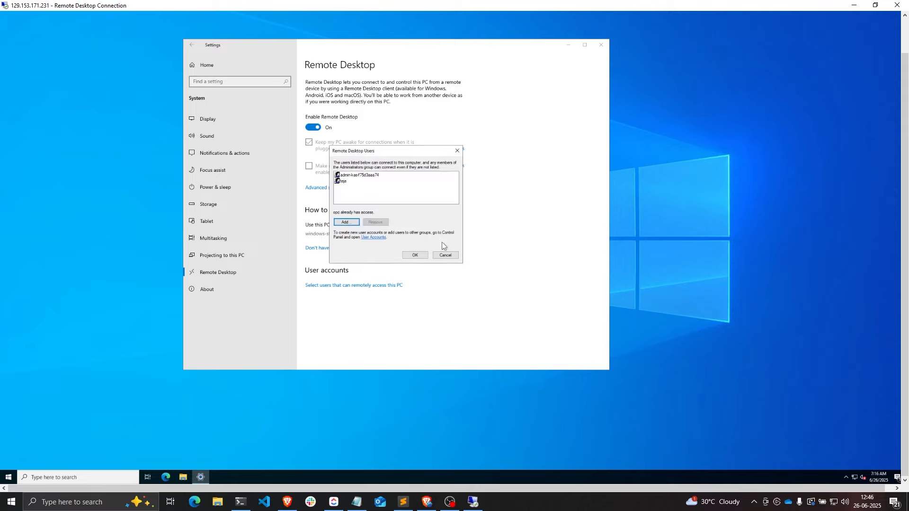
click(416, 254)
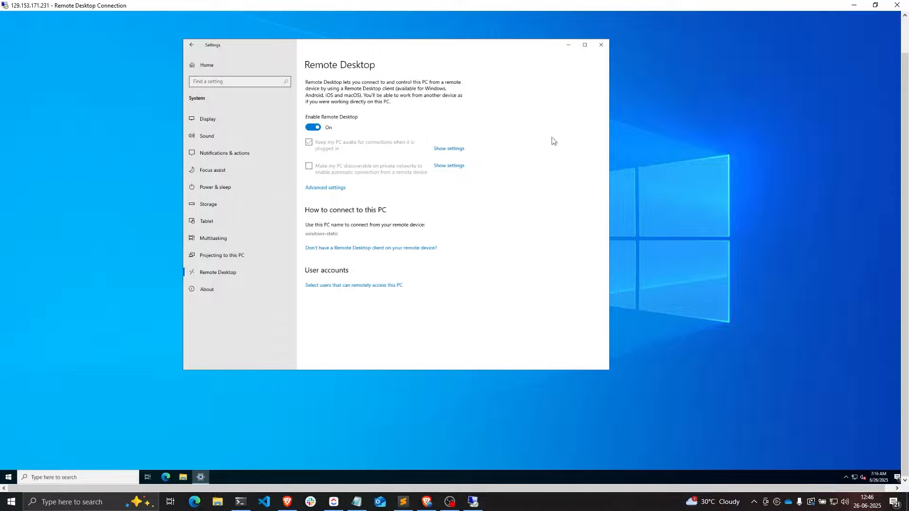
click(897, 5)
- Disconnect the remote session and edit the Windows OCI Static server under Servers
click(491, 262)
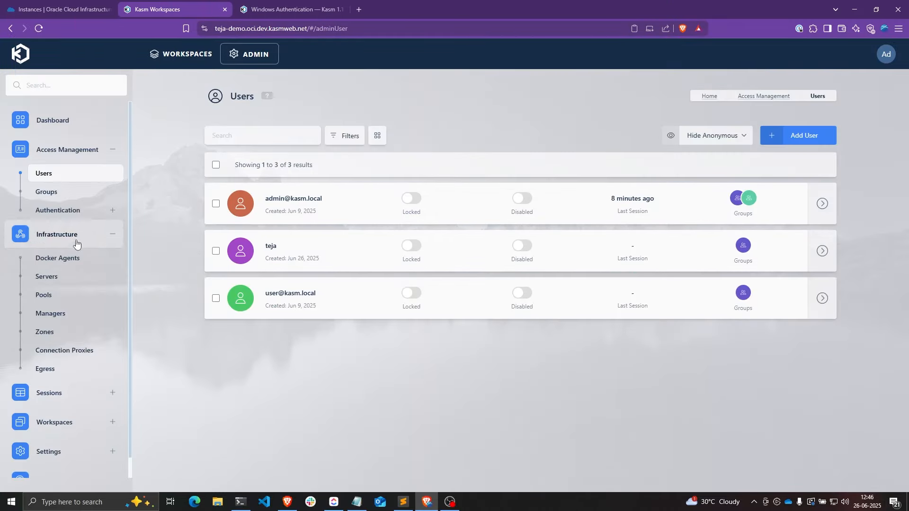
click(63, 276)
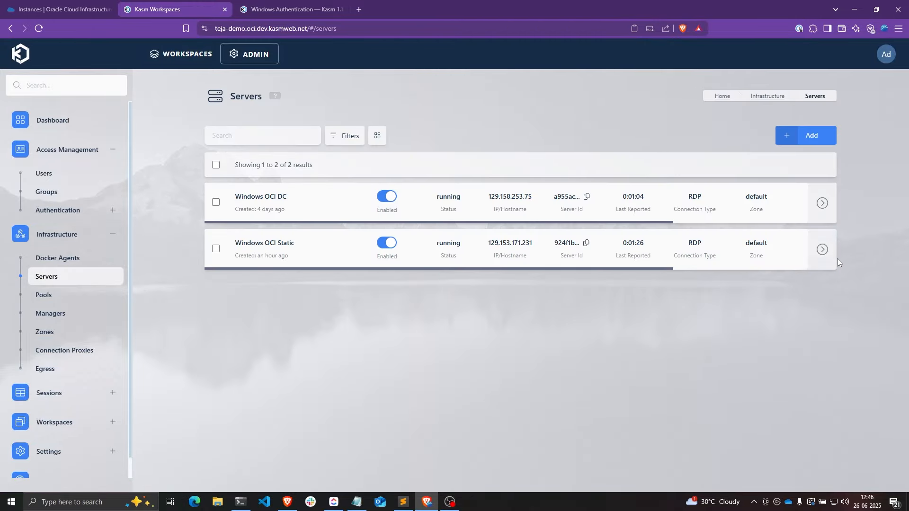
mouse_move(824, 251)
click(787, 251)
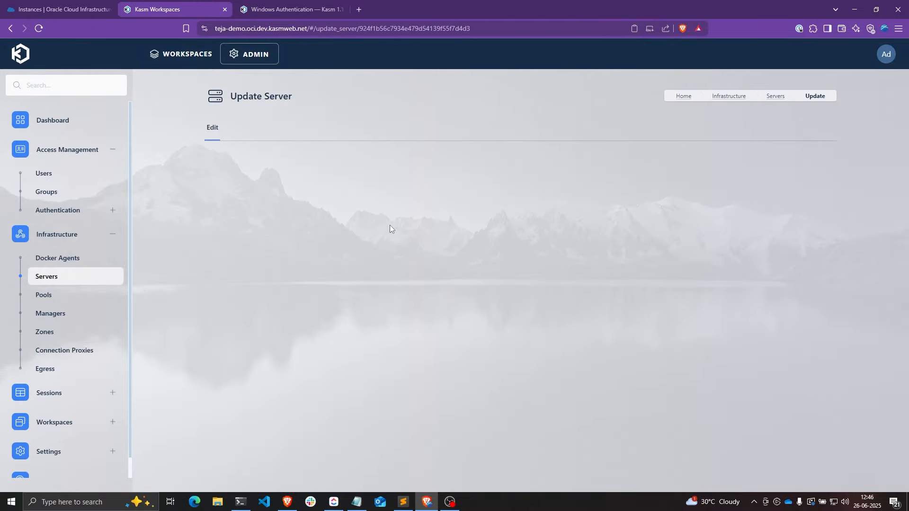
scroll(390, 226, down, 10)
- Set Connection Credential Type to SSO User Accounts, keeping SSO Domain as localhost
click(431, 184)
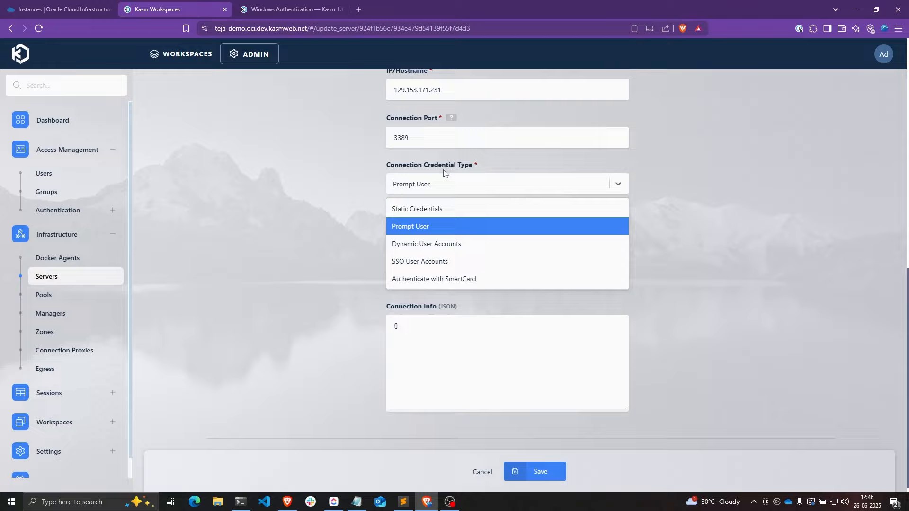
click(417, 265)
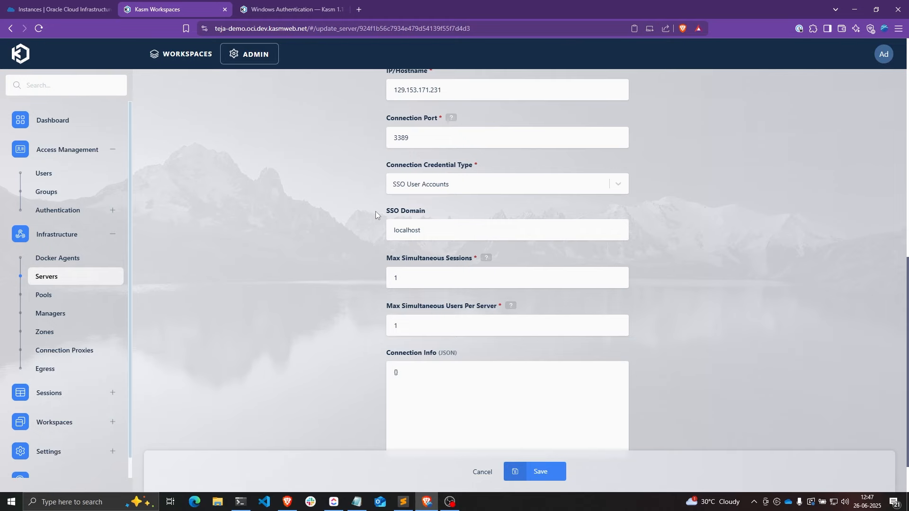
drag(426, 230, 394, 230)
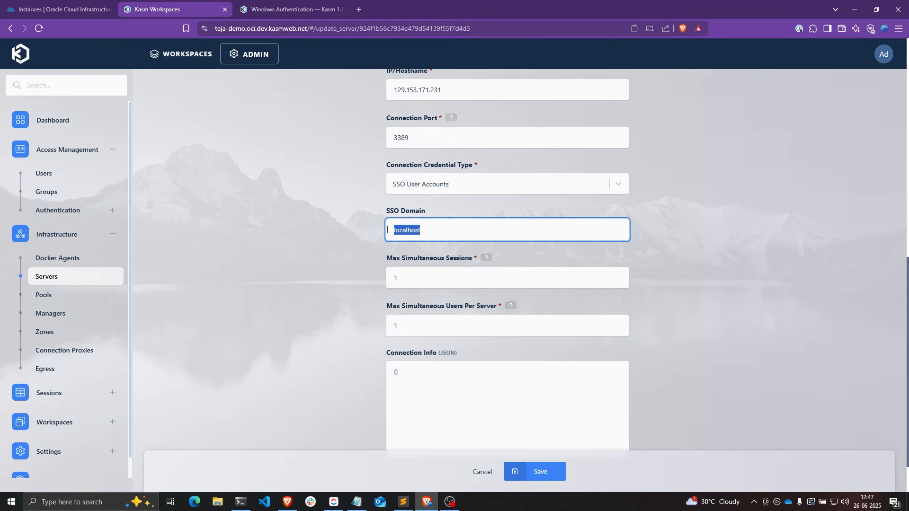
click(423, 231)
click(355, 219)
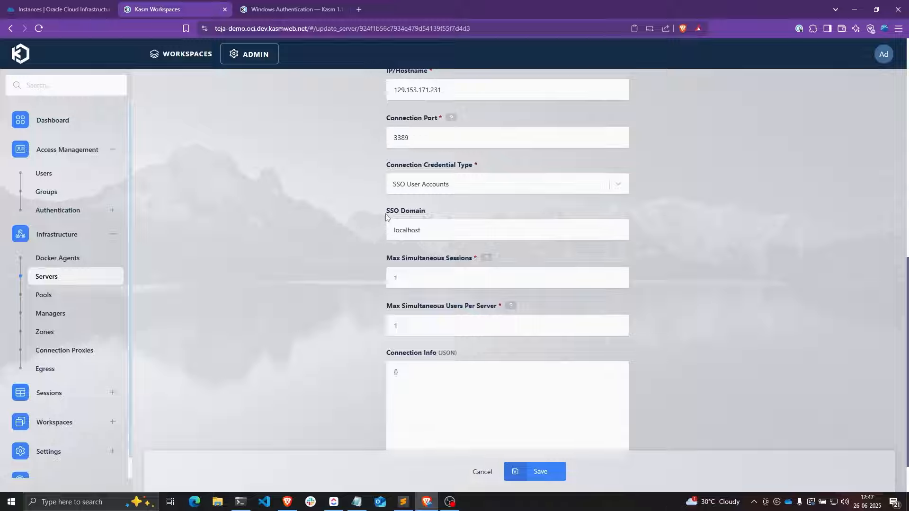
double_click(413, 230)
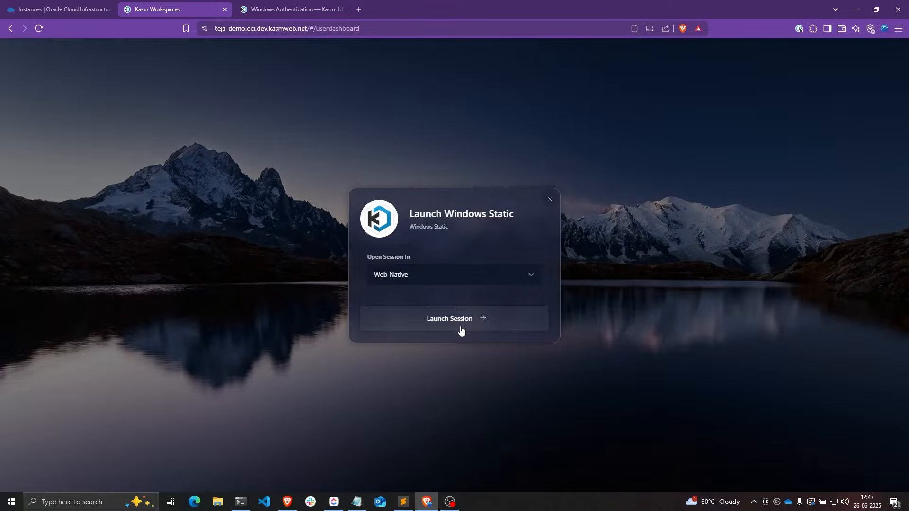
- Close the launch dialog, copy the admin account's email, and choose Sign Out
click(550, 199)
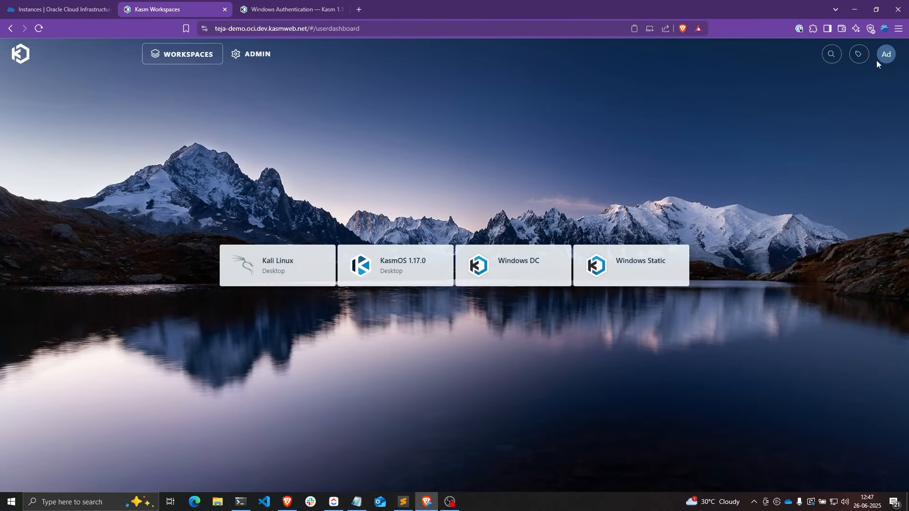
click(879, 59)
drag(814, 192, 859, 189)
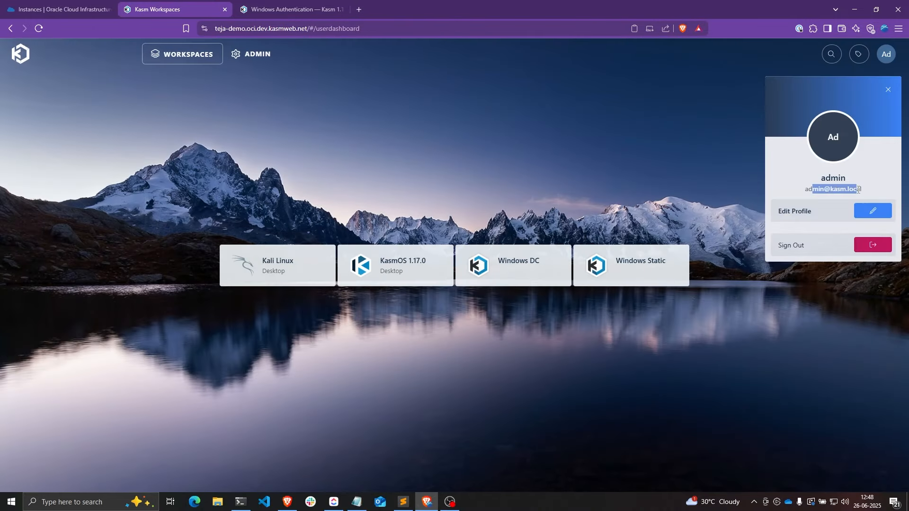
click(862, 188)
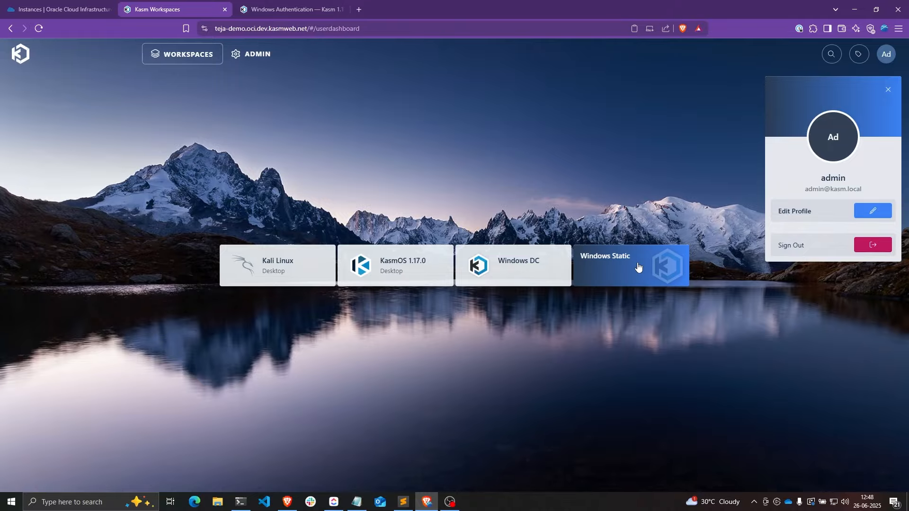
drag(807, 191, 861, 188)
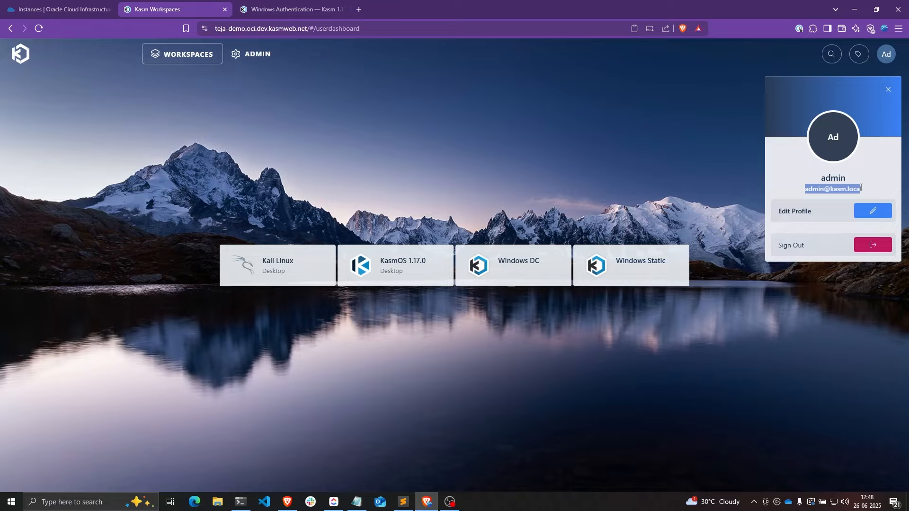
click(869, 191)
drag(867, 188, 805, 192)
click(874, 245)
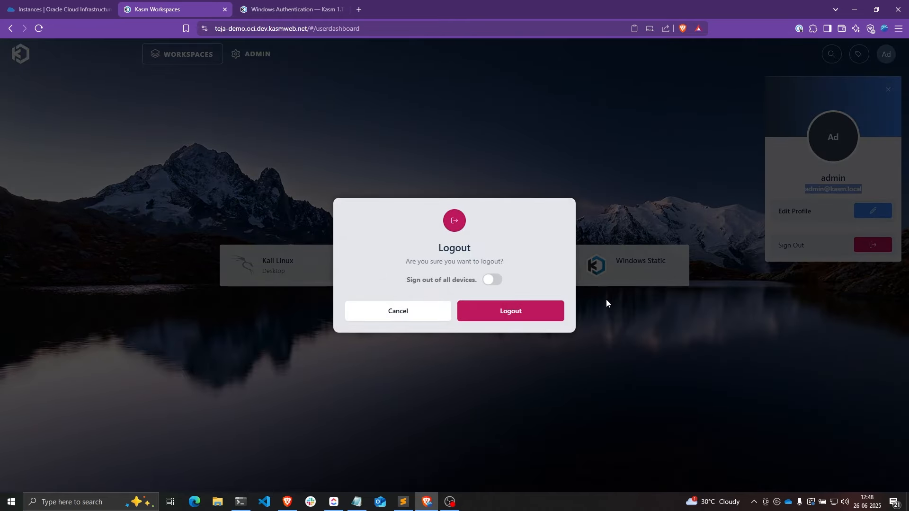
- Log out, sign in as the new user, and launch a Windows Static session
click(543, 310)
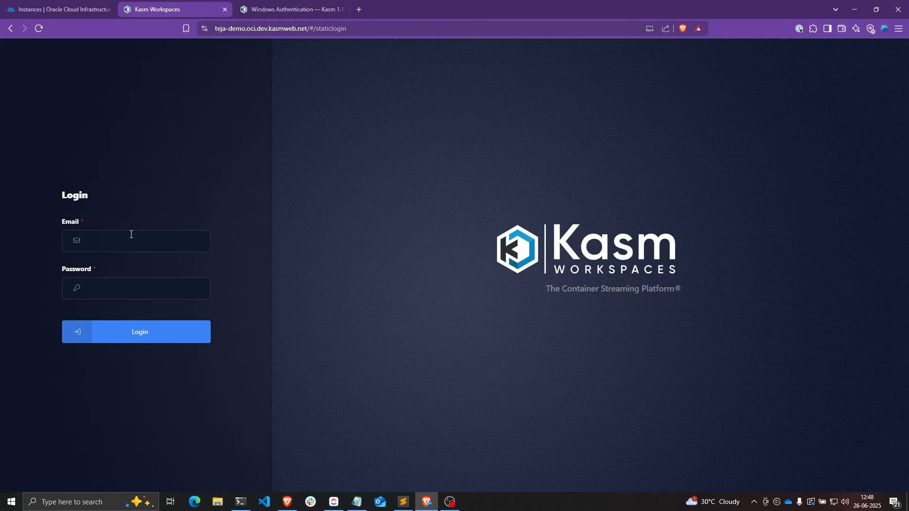
click(137, 234)
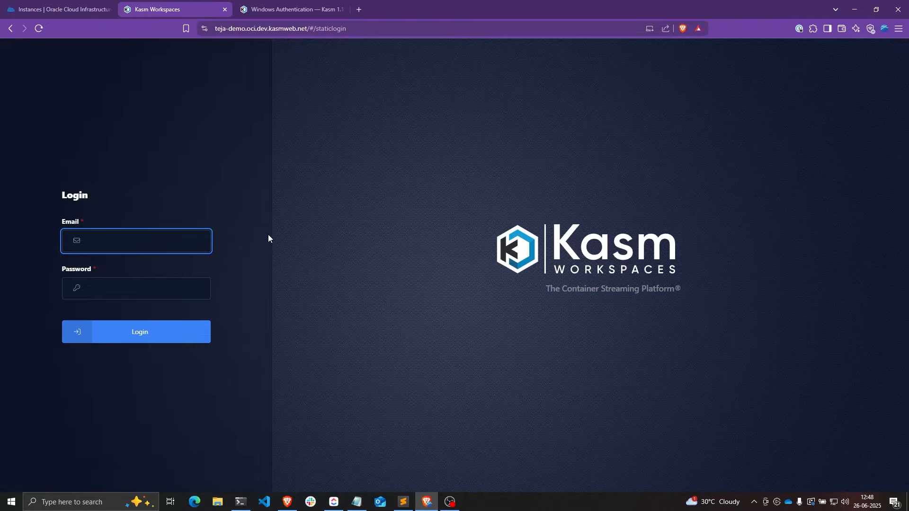
text(teja)
click(133, 297)
key(ctrl+v)
click(119, 327)
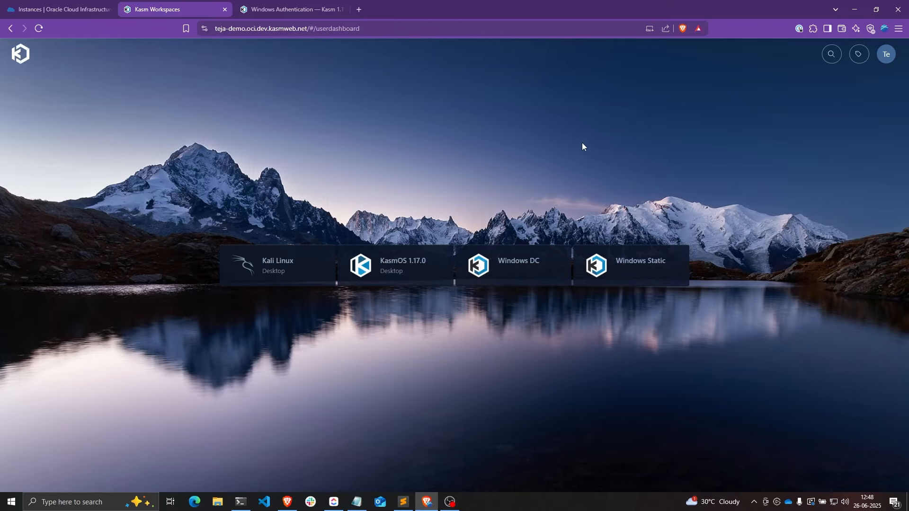
click(637, 263)
click(469, 318)
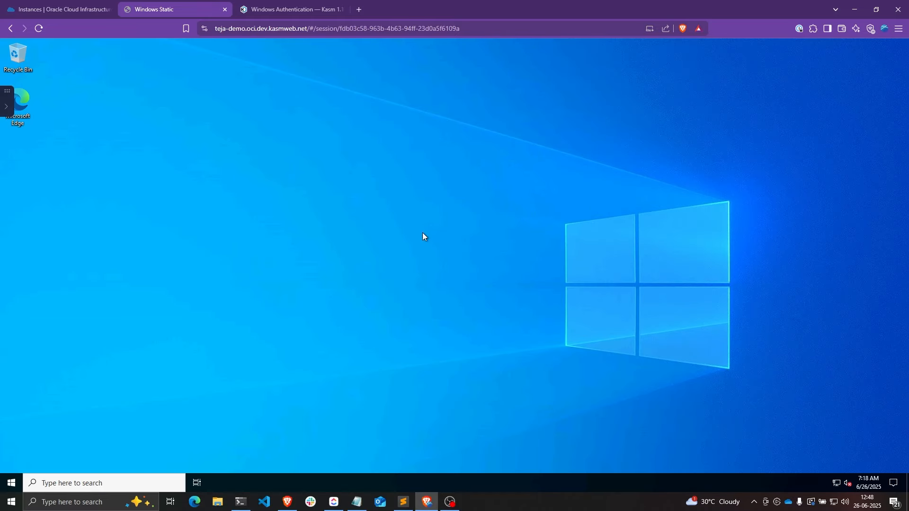
- Run whoami in Command Prompt to confirm the local account, then return to the docs
click(11, 483)
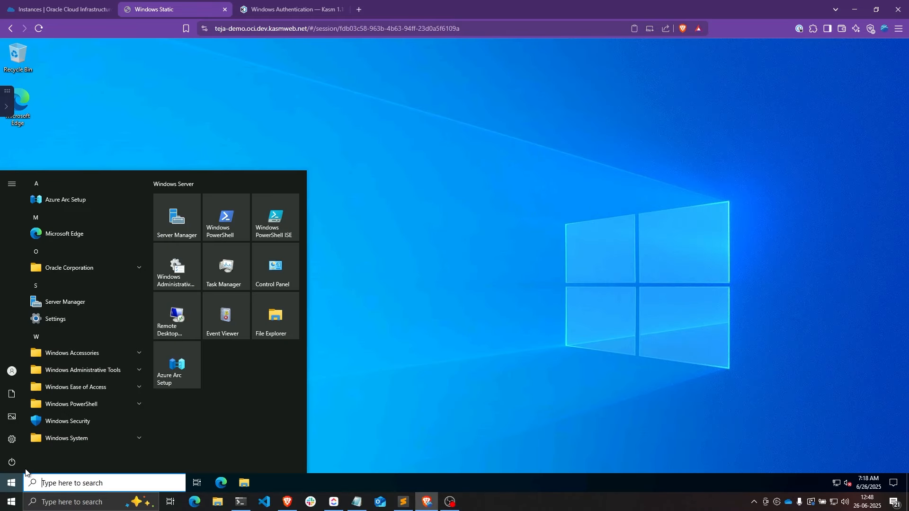
text(comm)
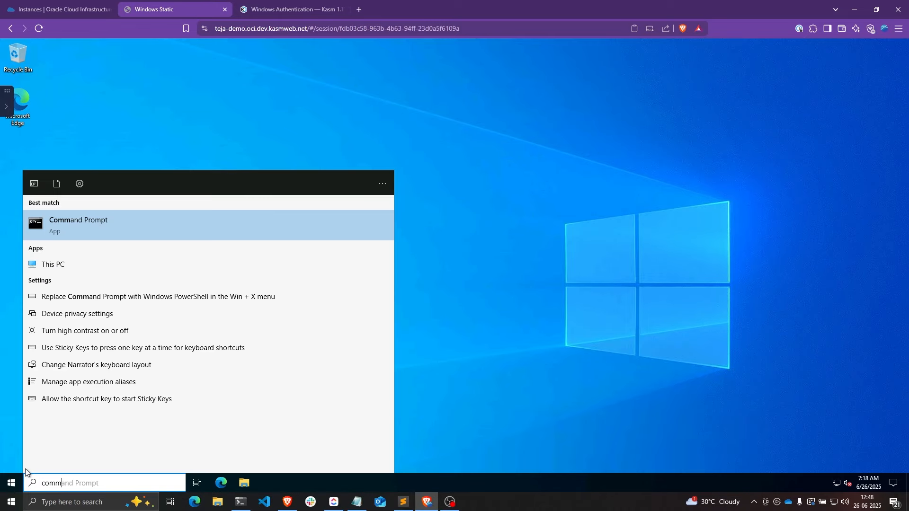
key(Return)
text(whoami)
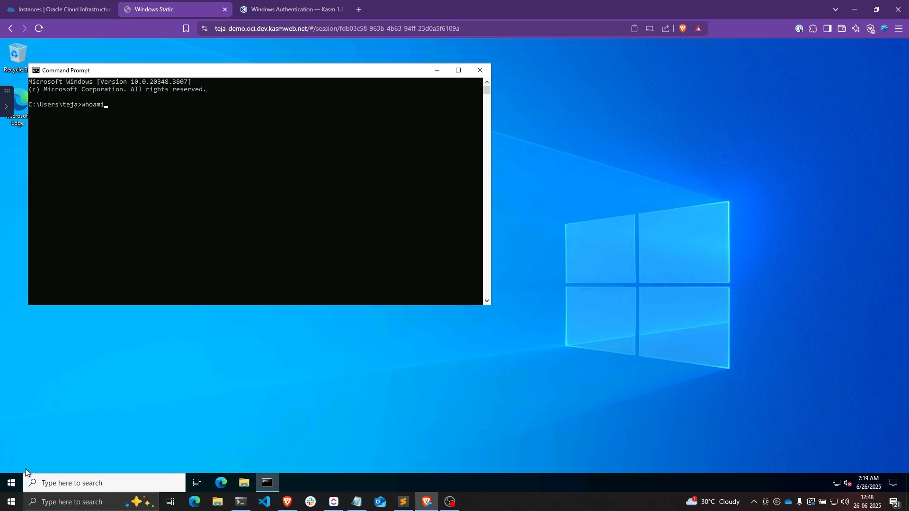
key(Return)
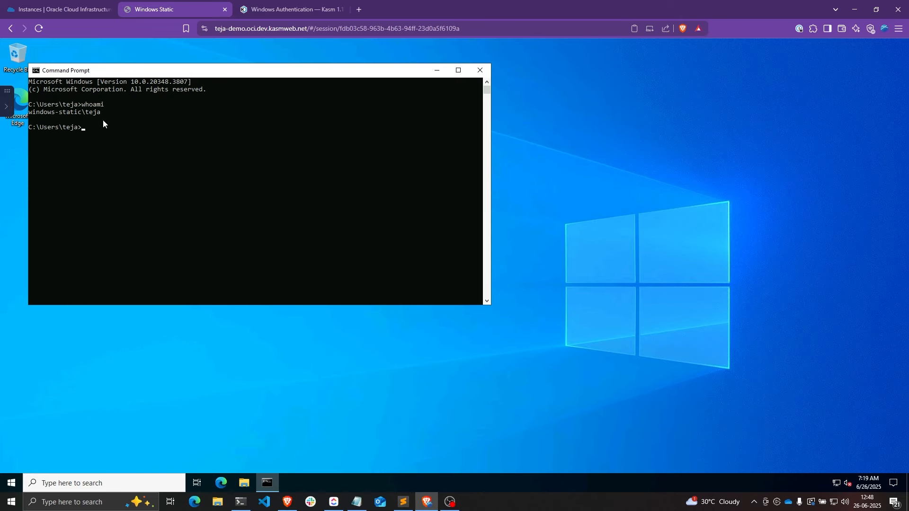
drag(87, 114, 100, 117)
key(ctrl+Tab)
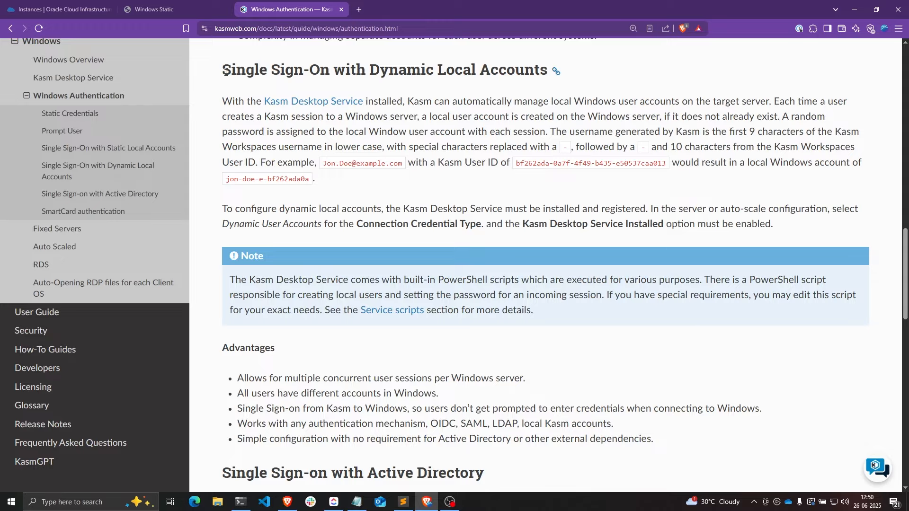
- Highlight the Dynamic Local Accounts heading and bring up the Kasm Desktop Service link's menu
drag(222, 69, 545, 68)
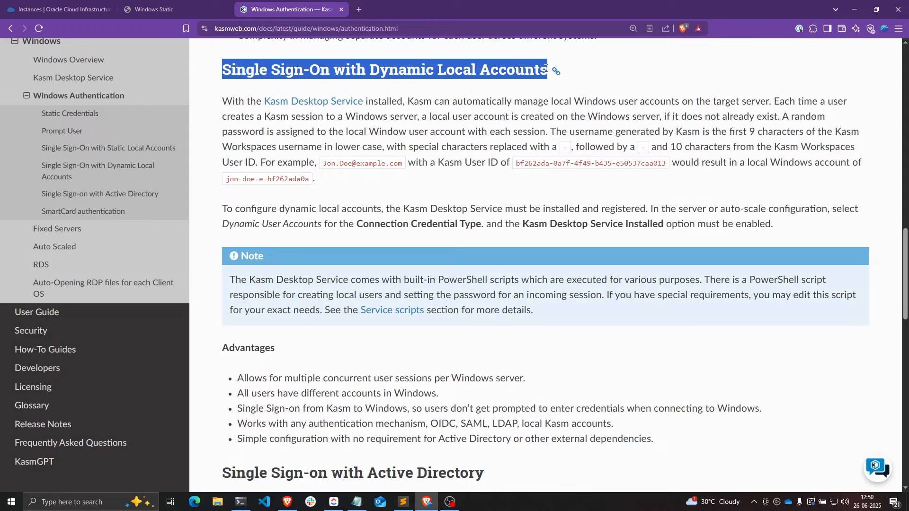
drag(370, 69, 407, 69)
click(407, 68)
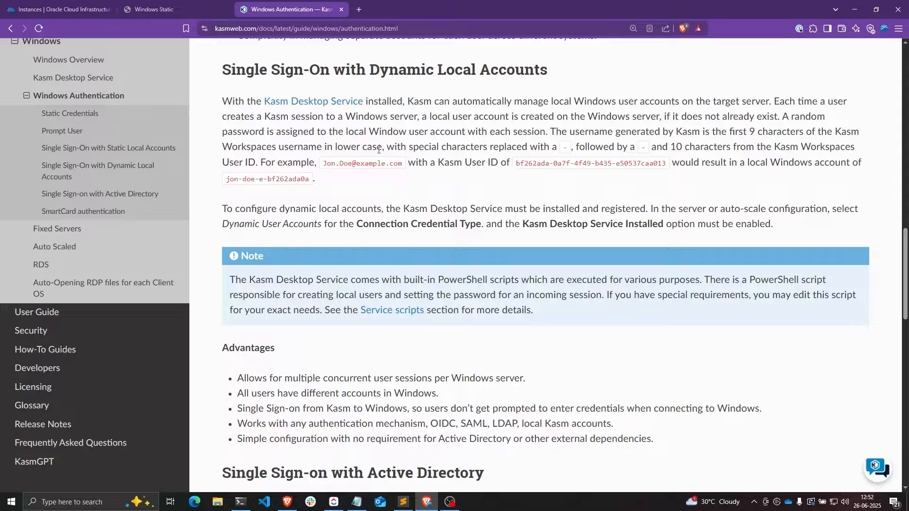
right_click(338, 101)
- Open Kasm Desktop Service in a new tab and highlight create_local_account.ps1 under Builtin Scripts
click(360, 108)
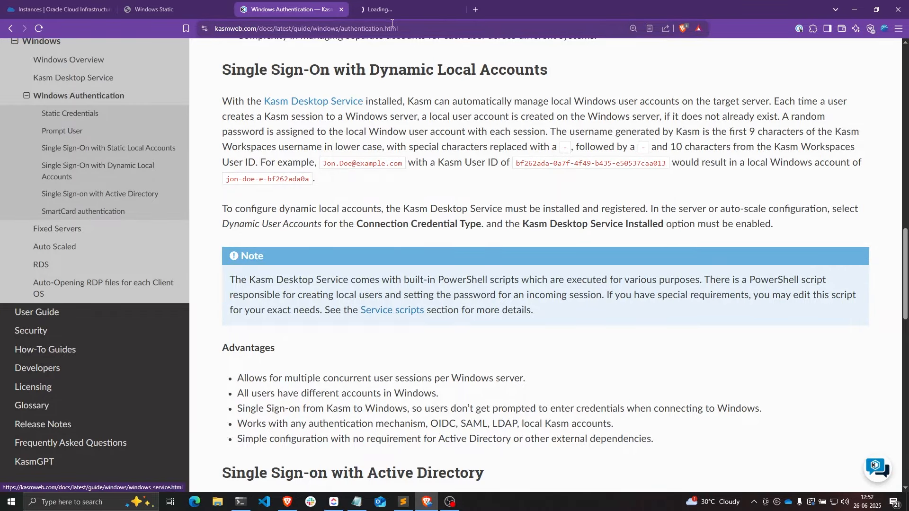
click(393, 9)
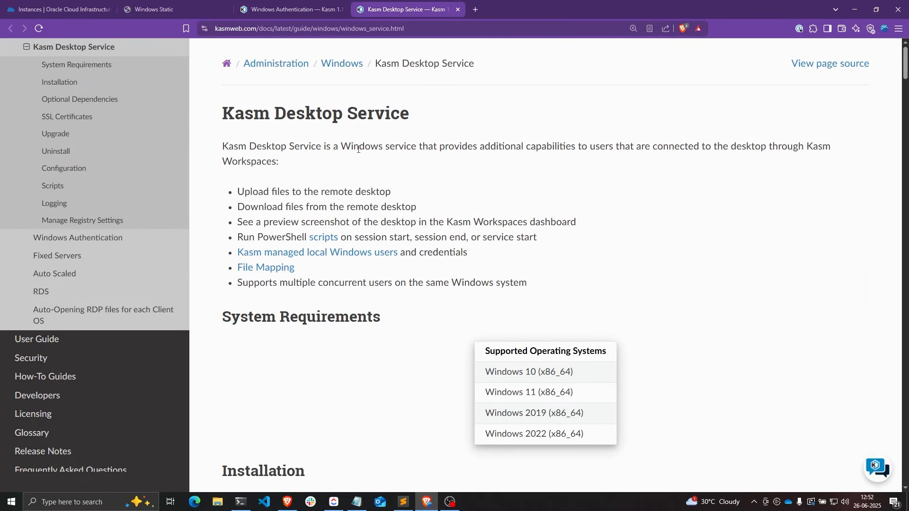
click(71, 185)
scroll(282, 179, down, 5)
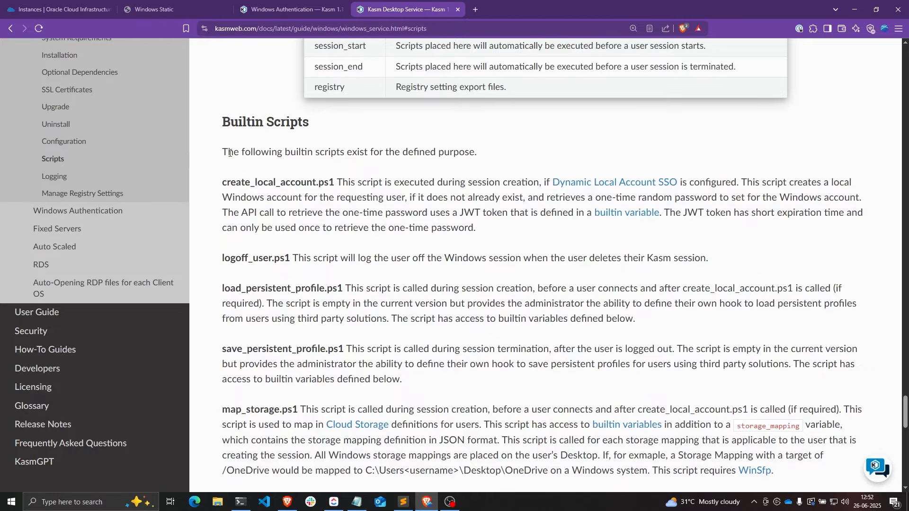
drag(224, 180, 333, 182)
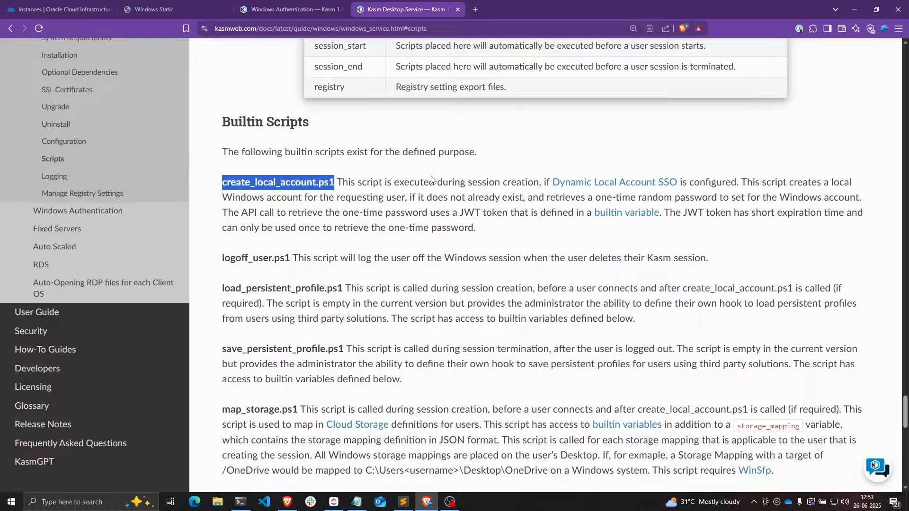
click(225, 183)
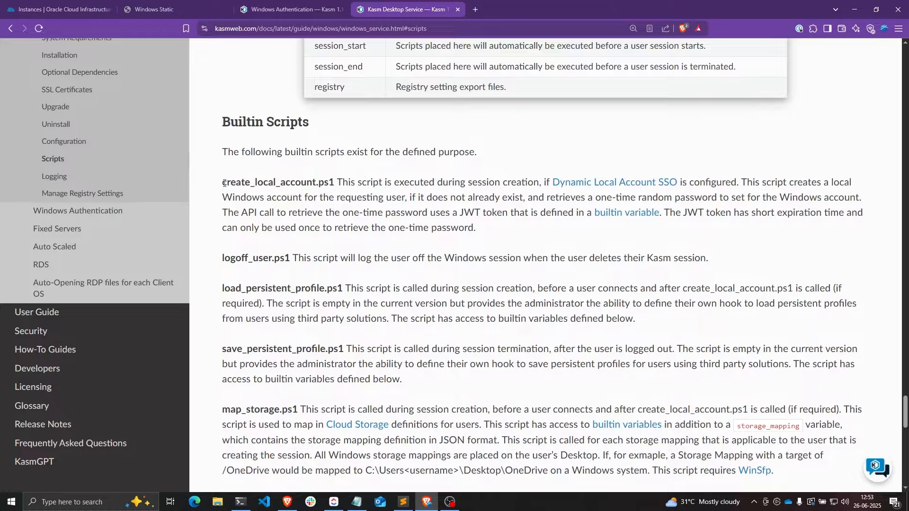
drag(224, 184, 335, 184)
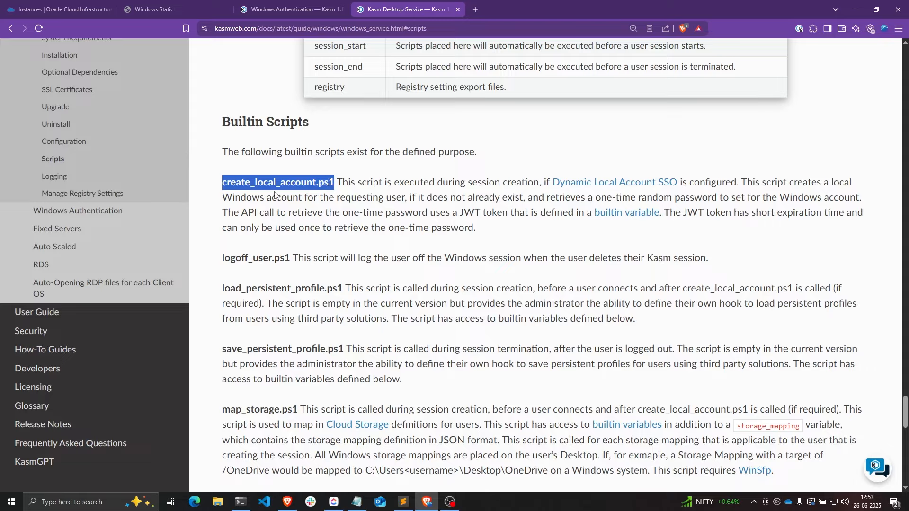
- Delete the running Windows Static session
click(156, 9)
click(6, 106)
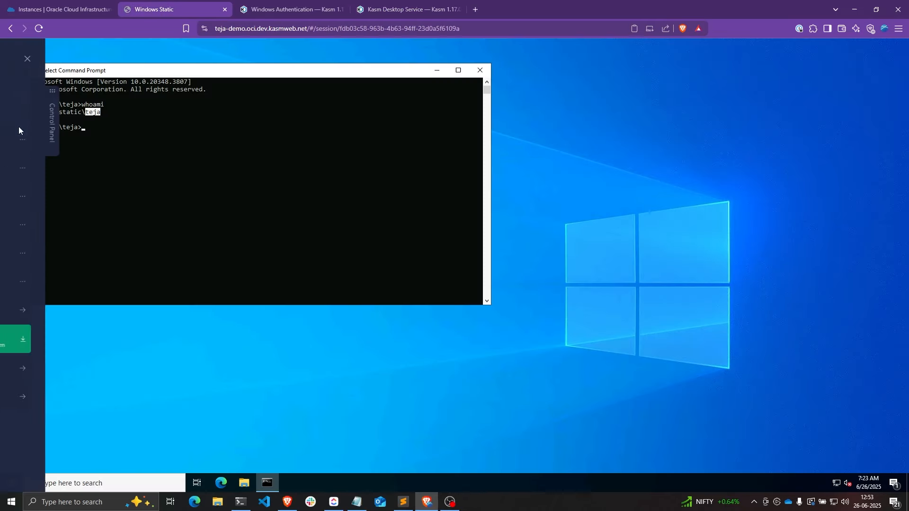
click(167, 410)
click(447, 305)
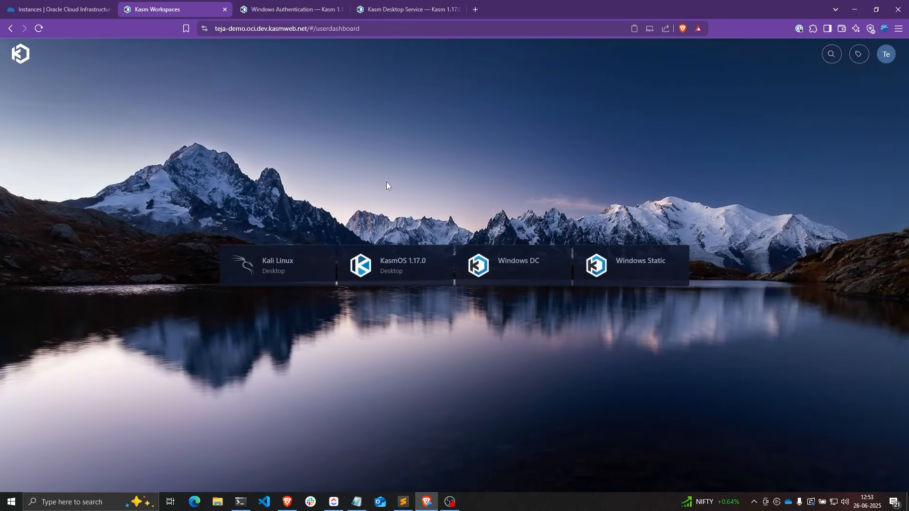
- Log out and sign back in as admin
click(885, 52)
click(866, 240)
click(544, 314)
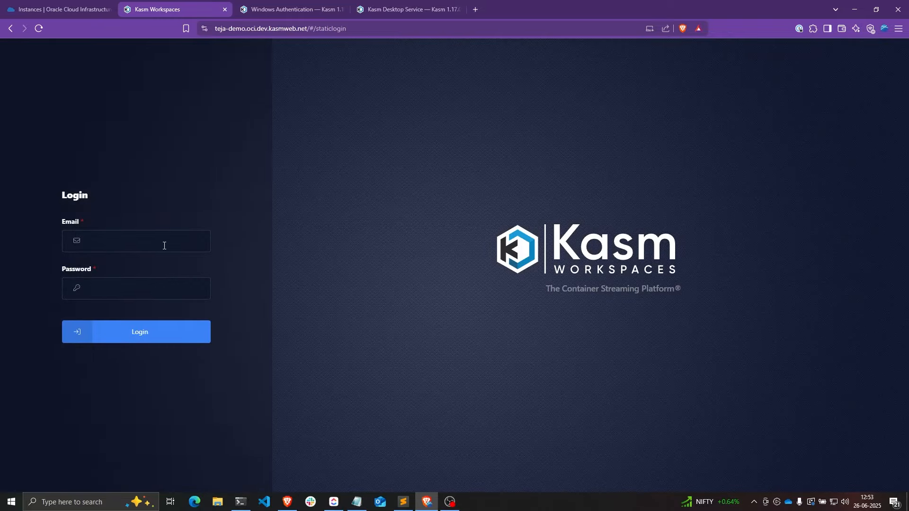
click(164, 244)
text(admin)
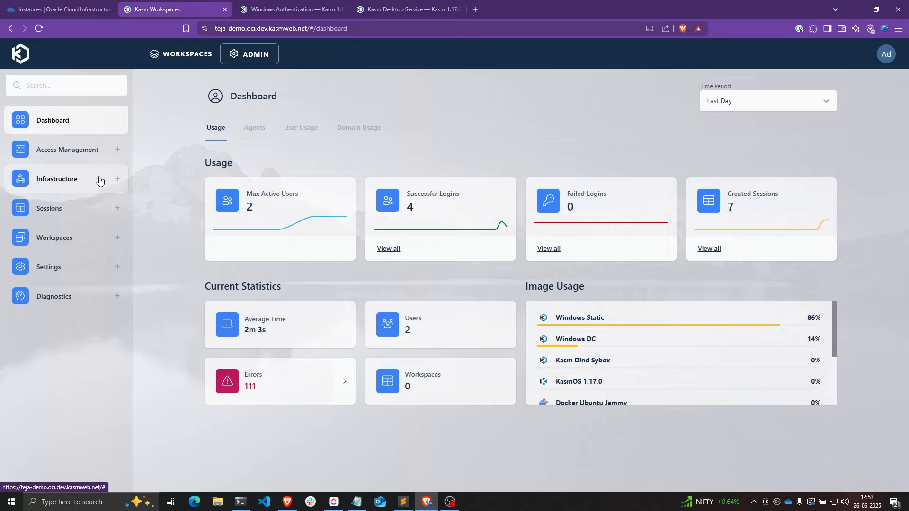
click(57, 179)
- Set the Windows OCI Static server's Connection Credential Type to Dynamic User Accounts and save
click(46, 221)
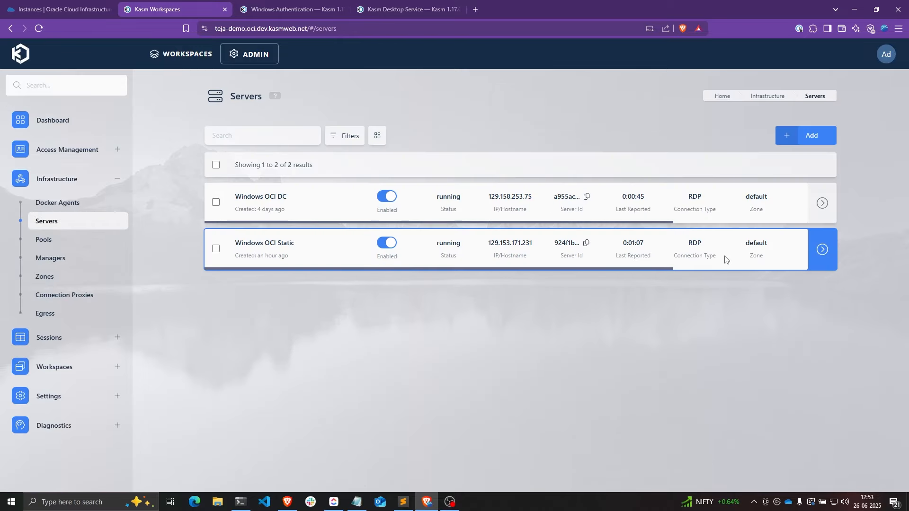
click(820, 251)
scroll(514, 233, down, 10)
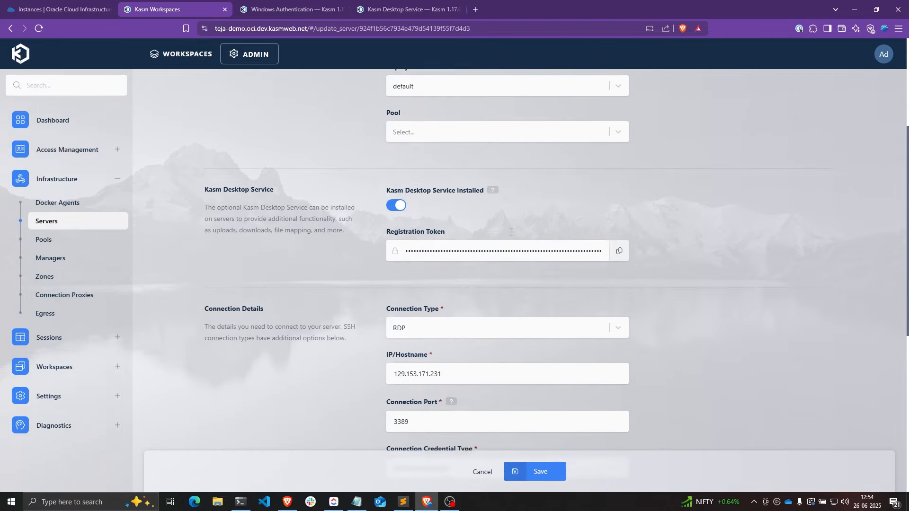
scroll(459, 200, up, 1)
click(415, 192)
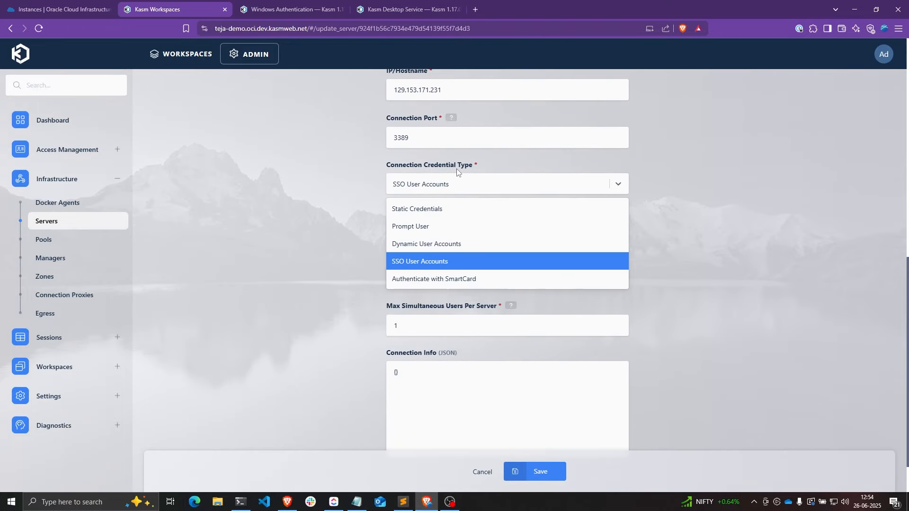
click(449, 246)
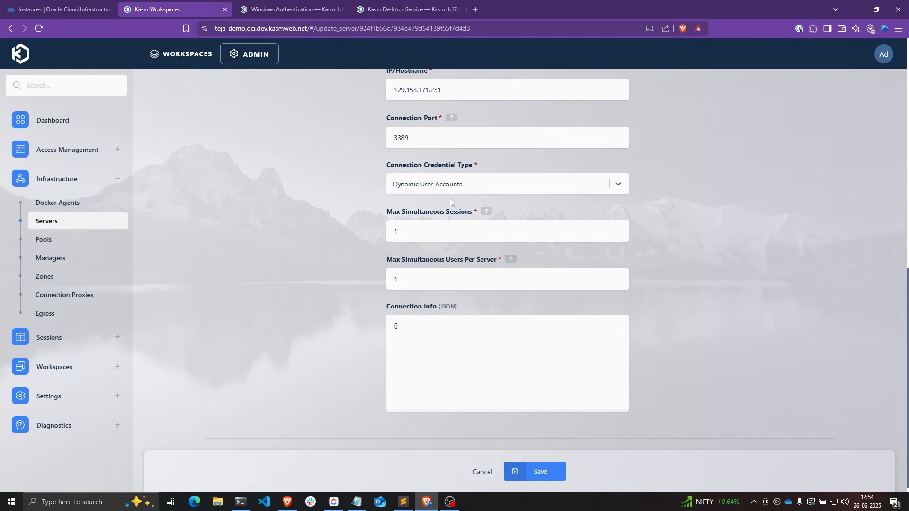
click(547, 469)
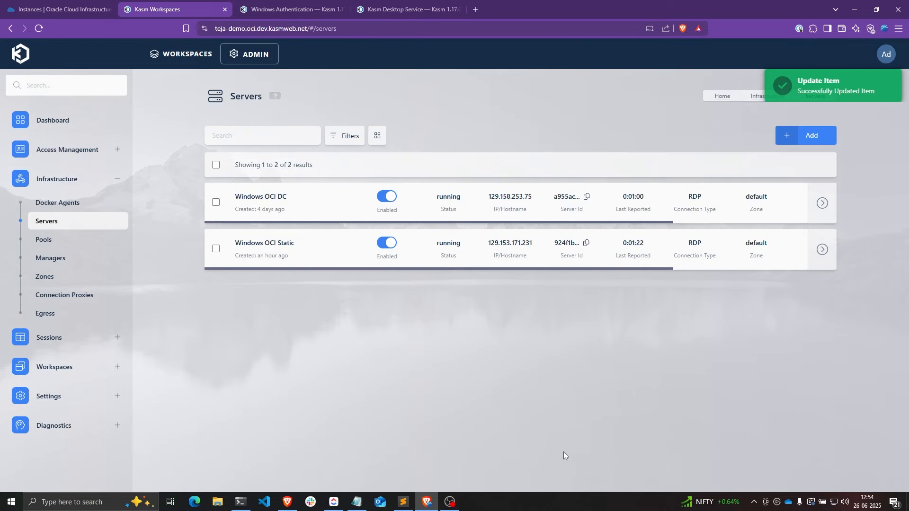
- Launch a new Windows Static session from the workspaces dashboard
click(190, 55)
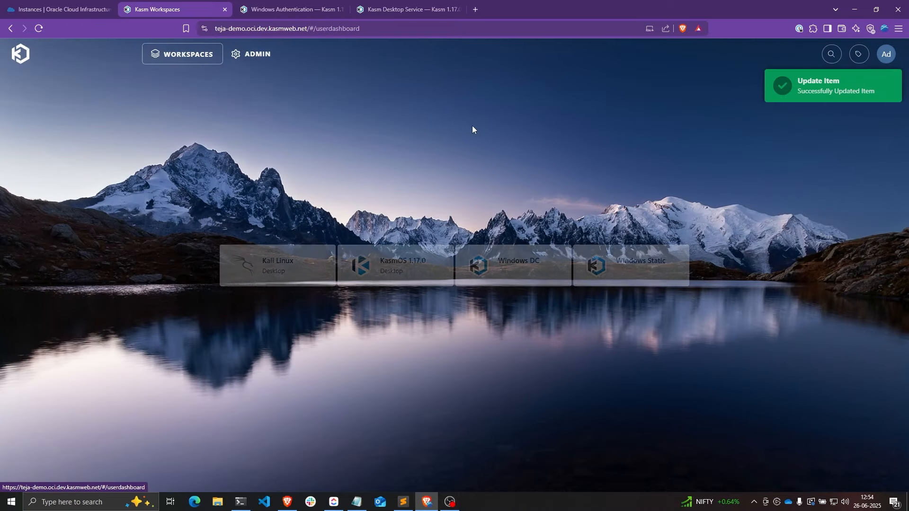
click(648, 264)
click(516, 318)
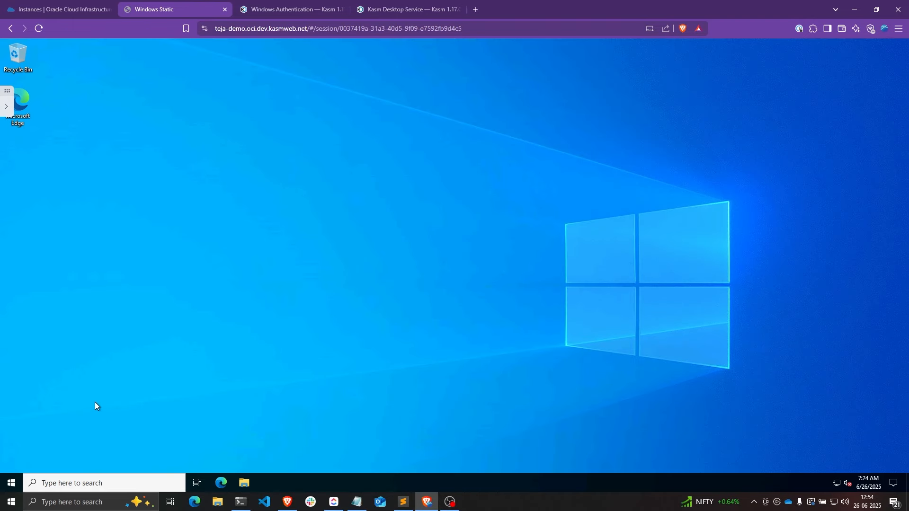
- Run whoami in Command Prompt and highlight the generated local account name
click(12, 484)
text(co)
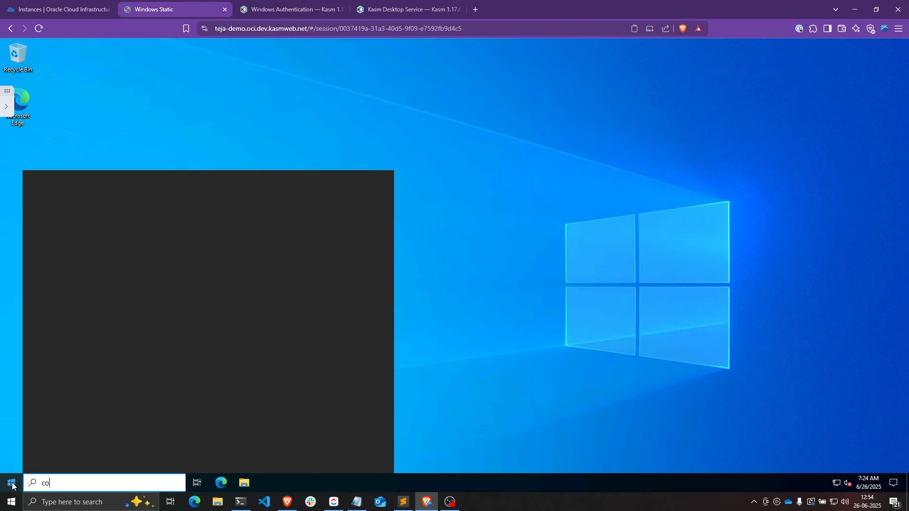
text(mmand)
key(Return)
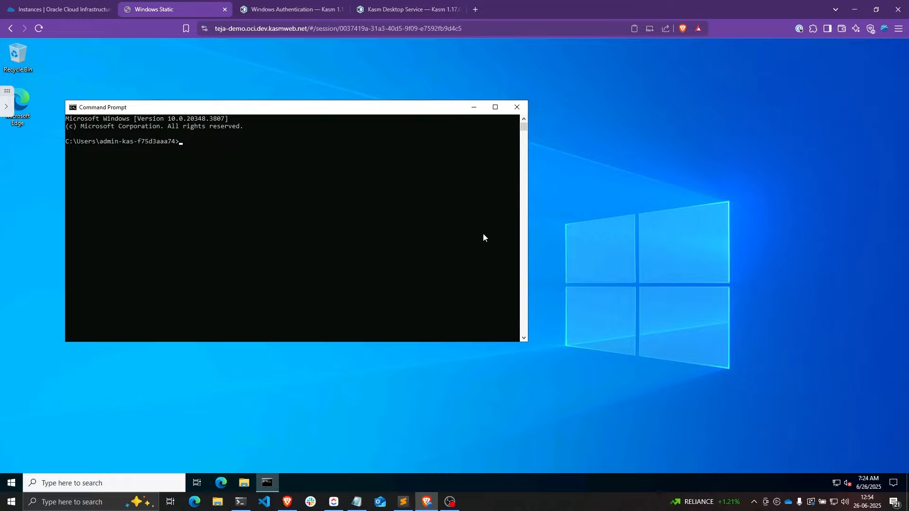
text(whoami)
key(Return)
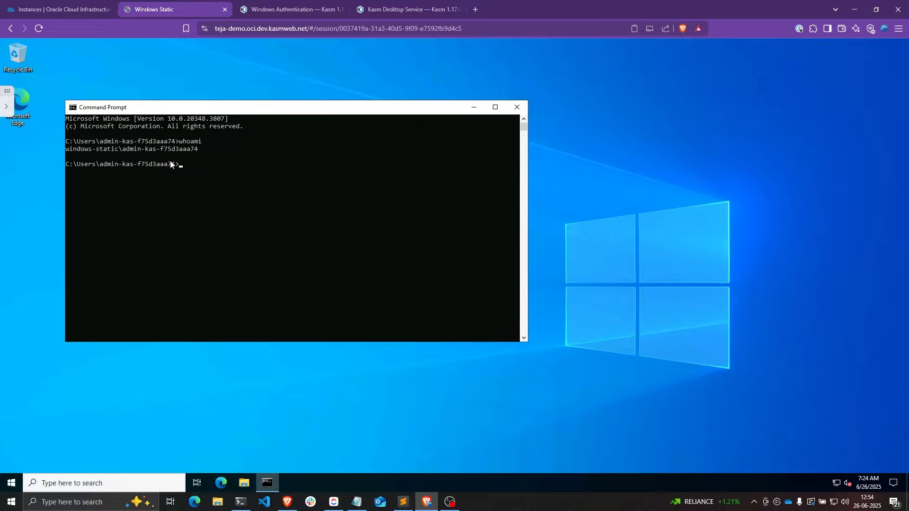
drag(123, 149, 194, 151)
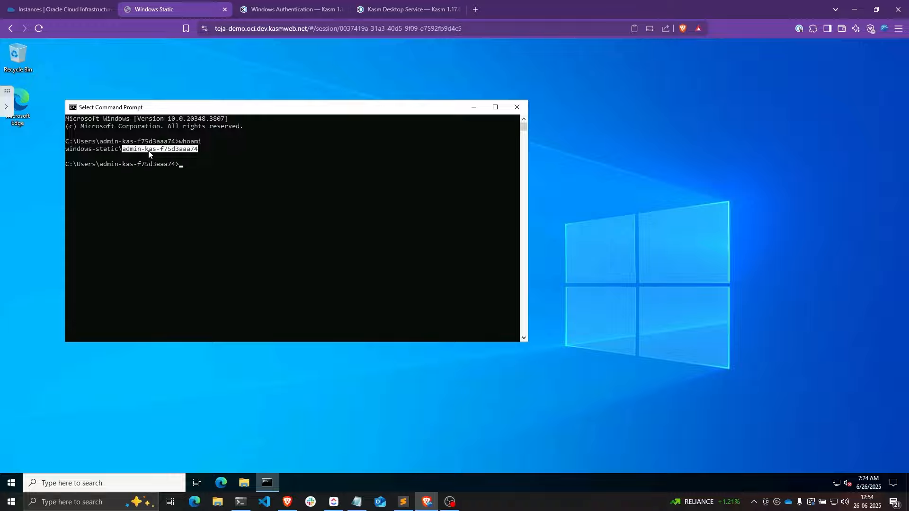
click(278, 6)
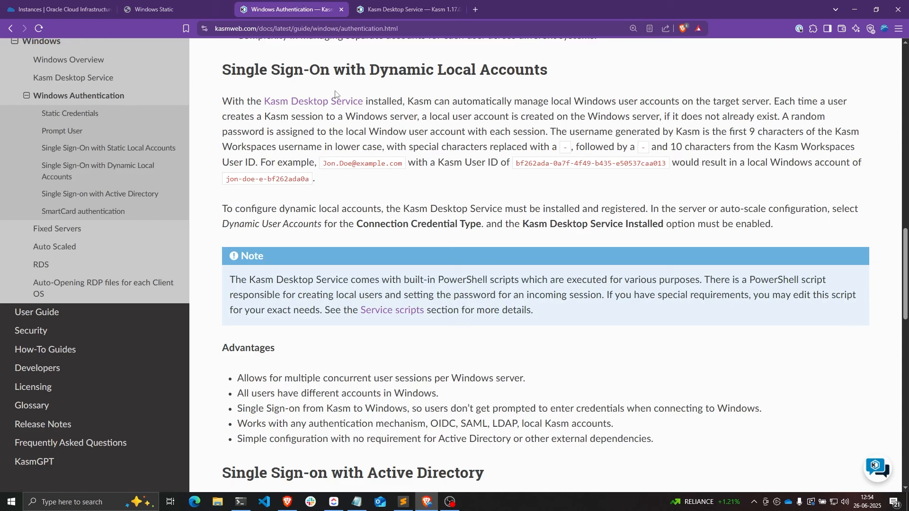
- Highlight the documented username format: hyphens for special characters plus 10 User ID characters
drag(550, 132, 378, 146)
click(498, 150)
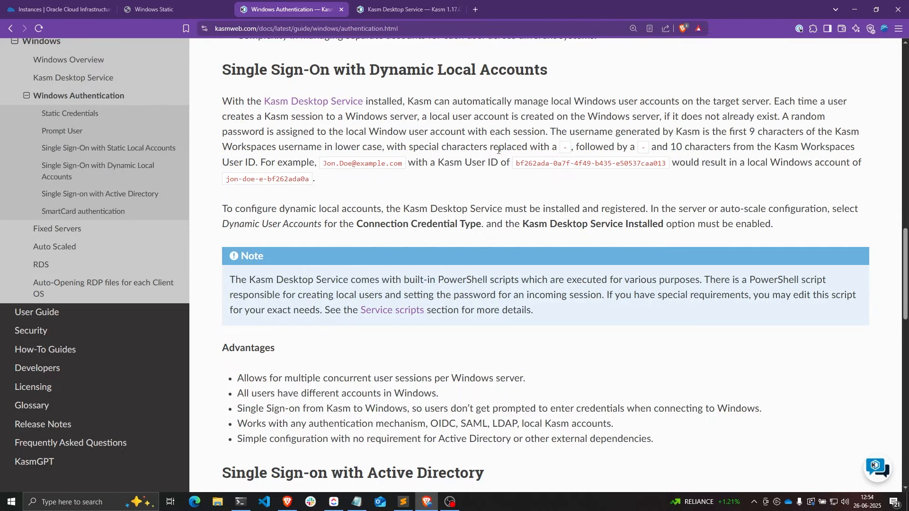
double_click(565, 148)
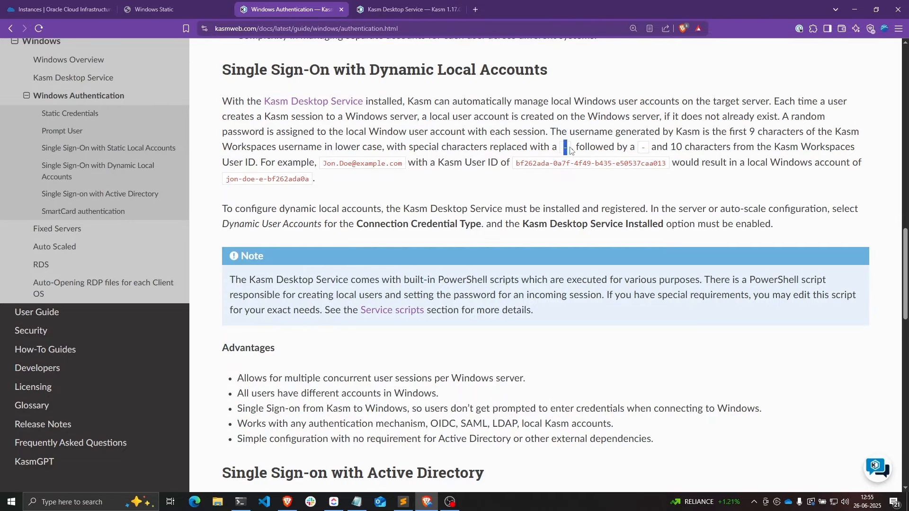
double_click(643, 148)
drag(652, 148, 259, 161)
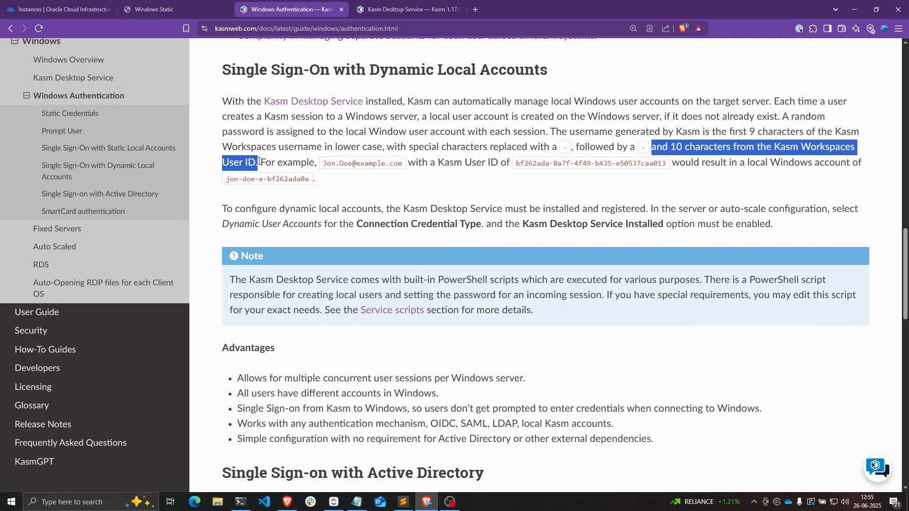
click(259, 161)
- Compare the session's whoami output with the Kasm User ID in the docs example
click(173, 9)
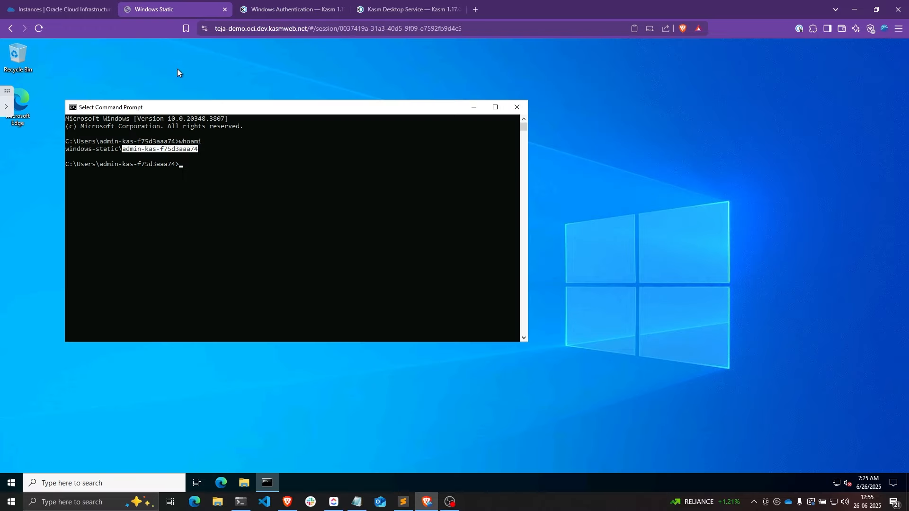
click(143, 149)
click(266, 9)
drag(438, 162, 665, 166)
- In File Explorer, browse to C:\Program Files\Kasm and review its contents
key(ctrl+shift+Tab)
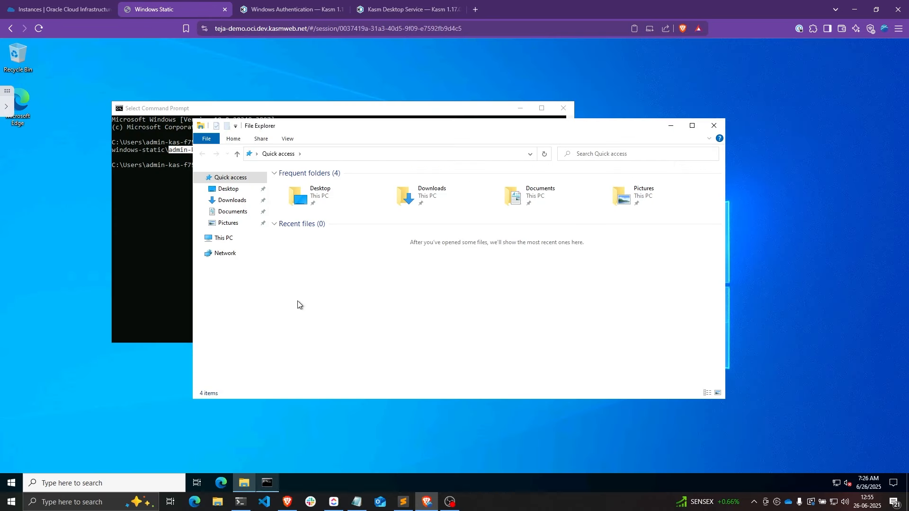
click(228, 239)
double_click(322, 290)
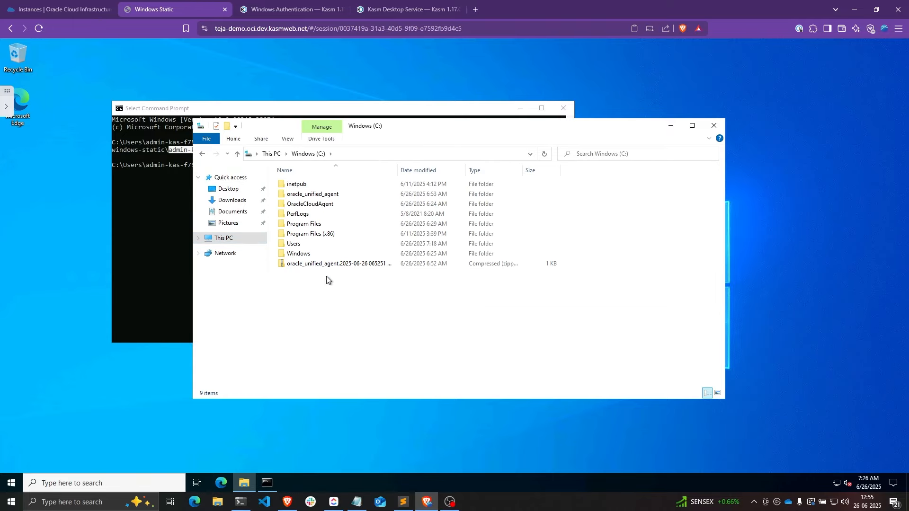
double_click(304, 225)
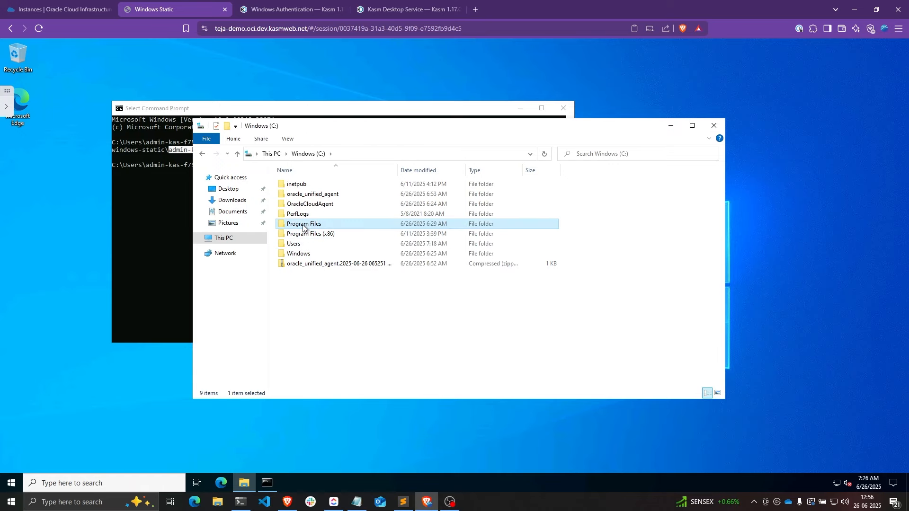
double_click(303, 225)
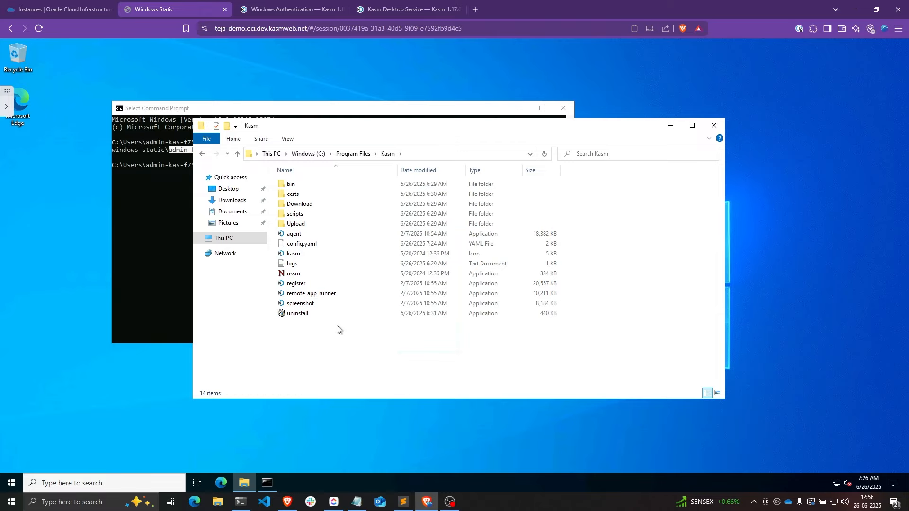
drag(333, 347, 318, 181)
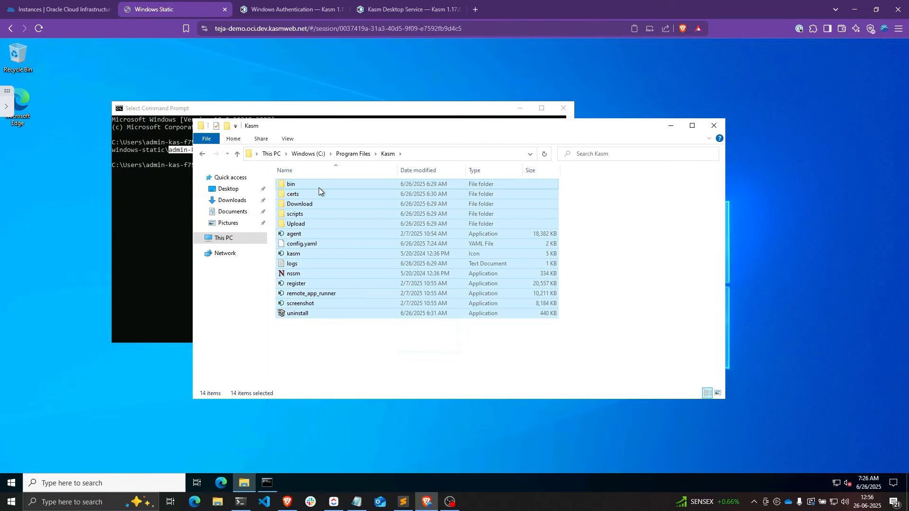
click(630, 250)
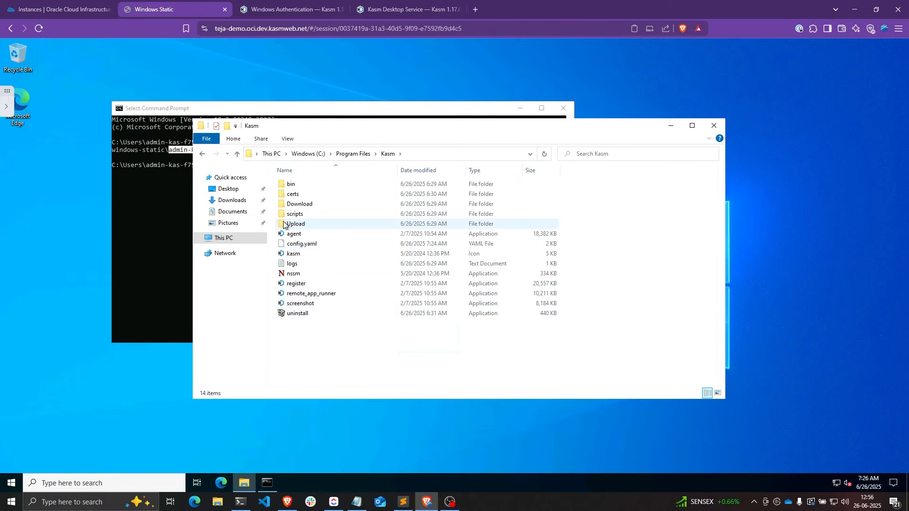
- Open scripts\builtin and select its six PowerShell scripts, including create_local_account
double_click(297, 216)
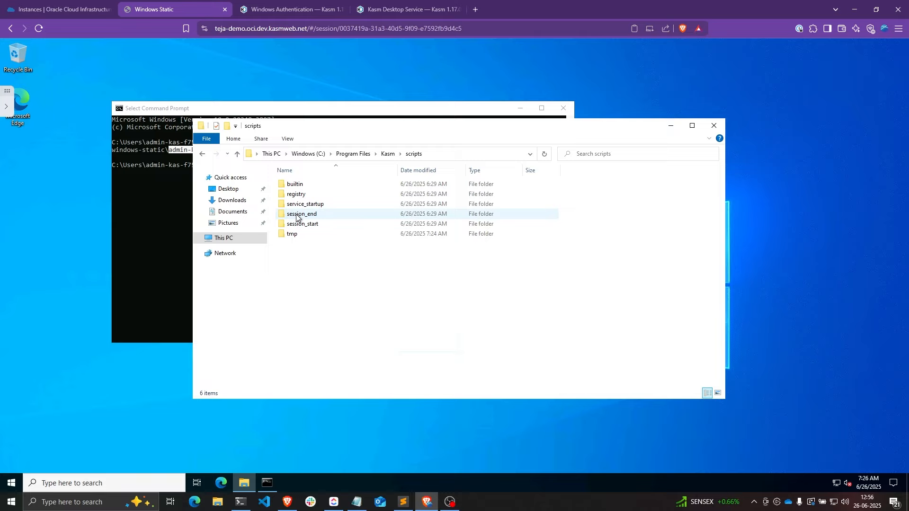
click(294, 186)
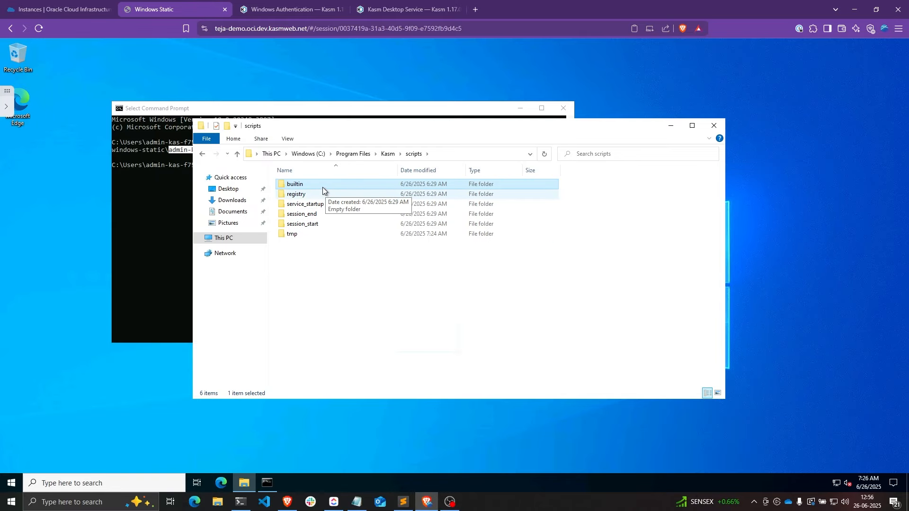
double_click(303, 187)
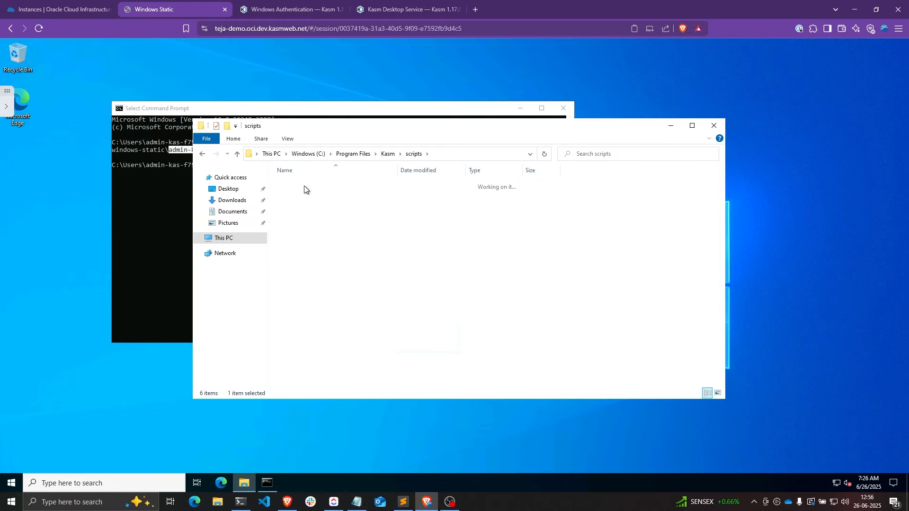
drag(317, 264, 312, 183)
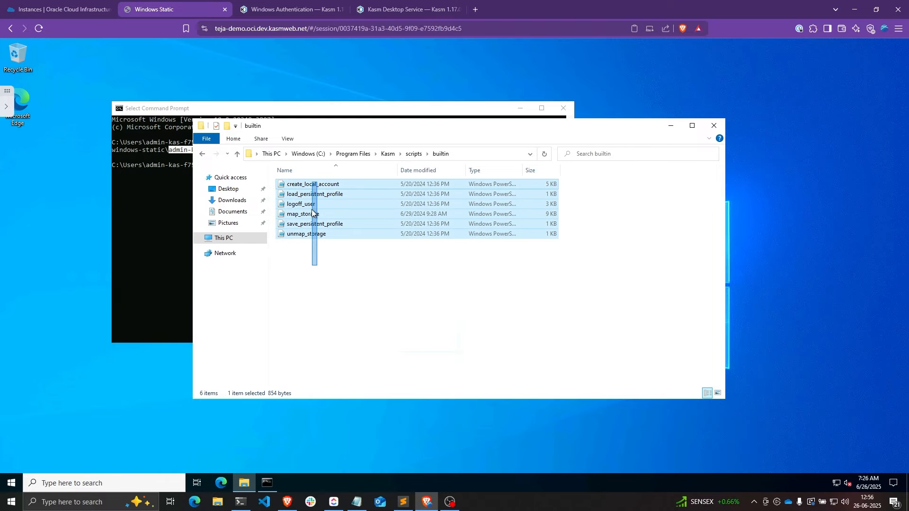
click(340, 266)
drag(592, 182, 292, 185)
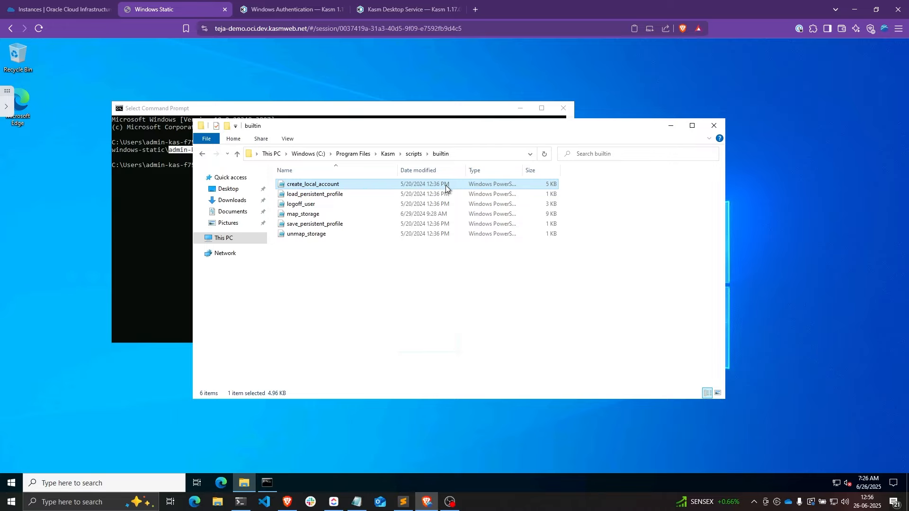
drag(416, 133, 537, 150)
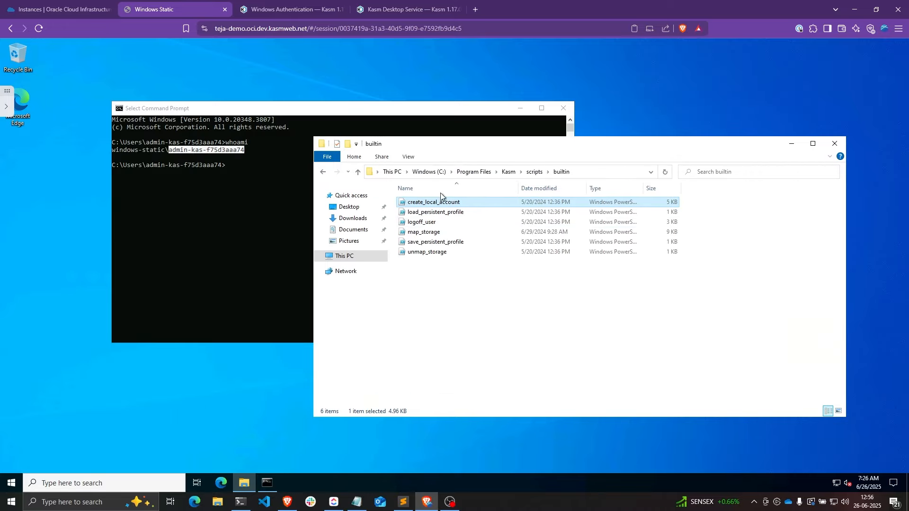
key(ctrl+a)
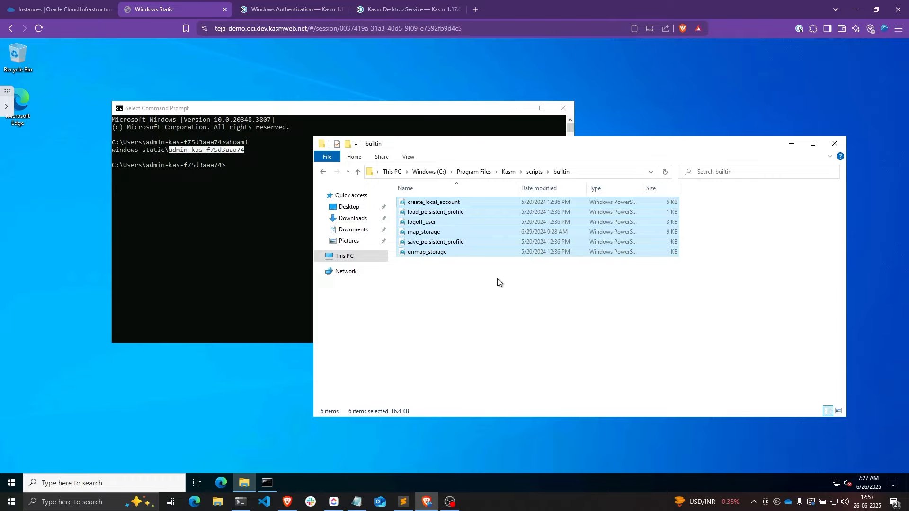
- Scroll the Windows Authentication docs down to the dynamic accounts Advantages list
key(ctrl+Tab)
scroll(291, 222, down, 2)
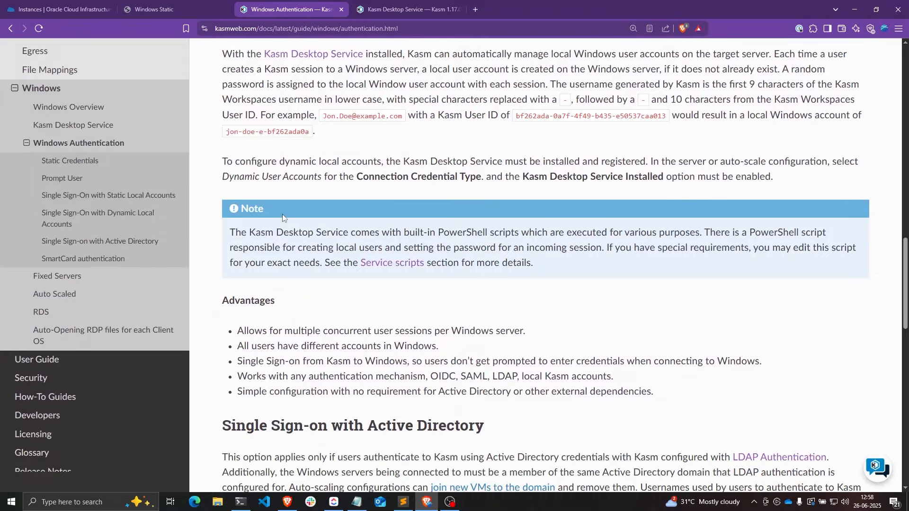
scroll(282, 214, down, 2)
drag(237, 236, 525, 241)
click(520, 248)
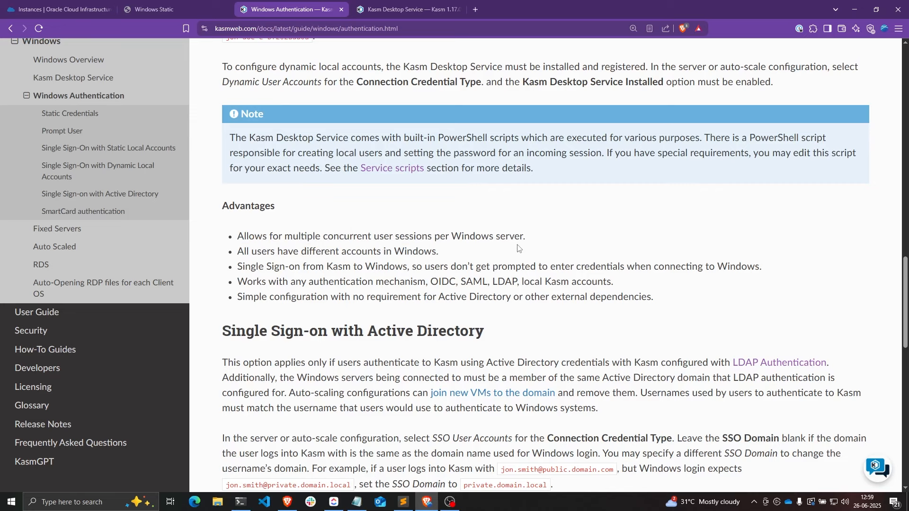
- Highlight the single sign-on, OIDC and simple configuration advantages, then the AD SSO heading
scroll(520, 248, up, 1)
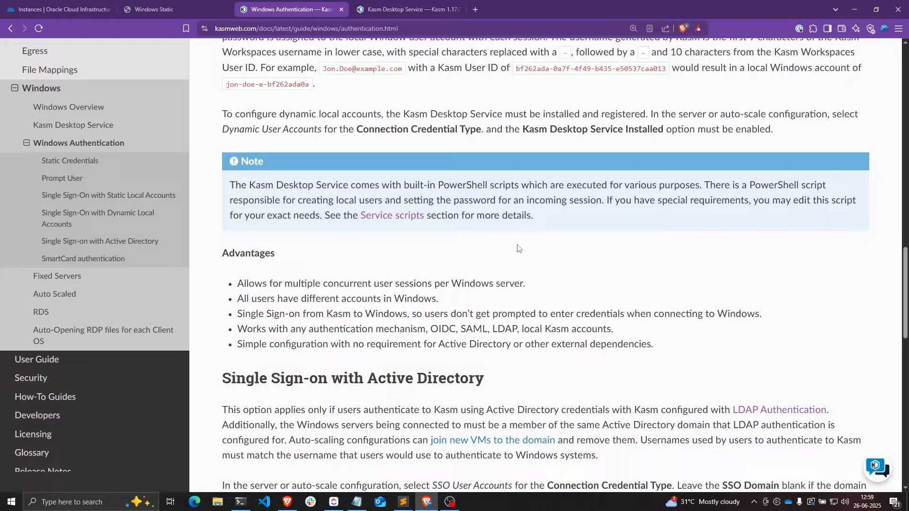
drag(237, 314, 406, 313)
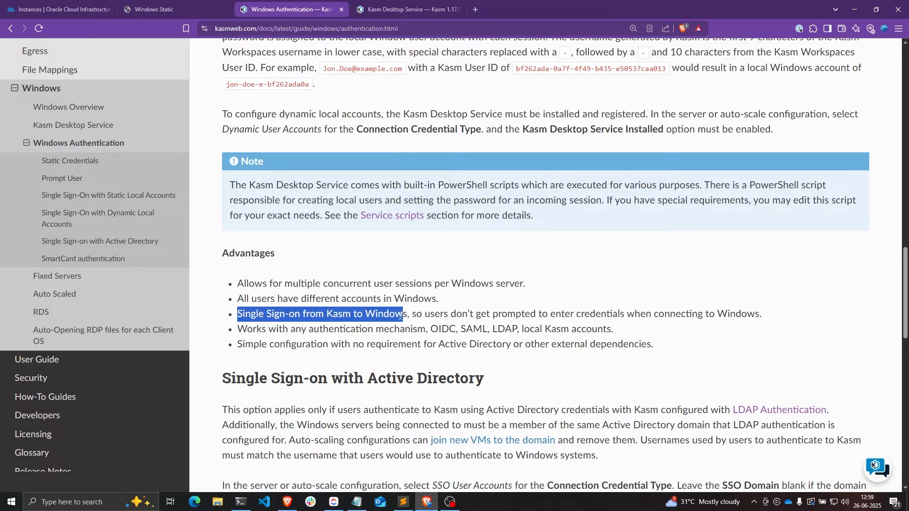
drag(243, 330, 431, 330)
double_click(441, 330)
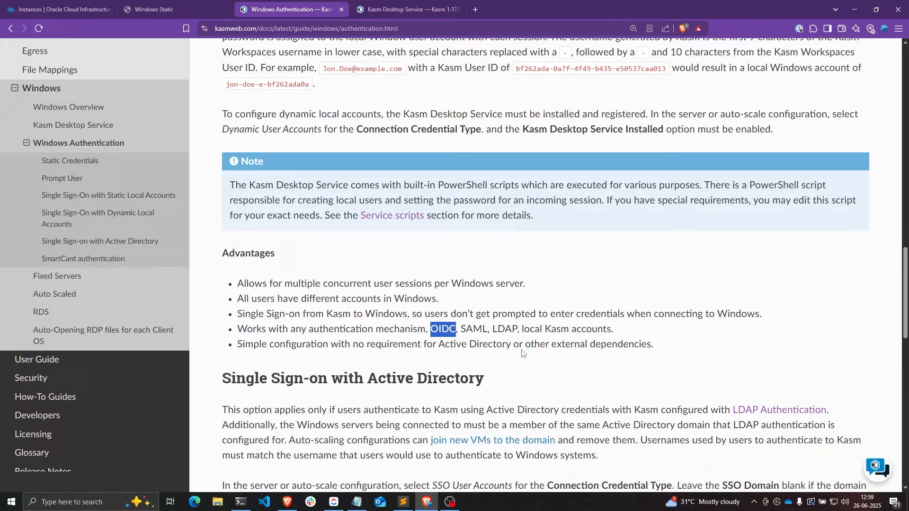
click(251, 356)
drag(239, 345, 325, 344)
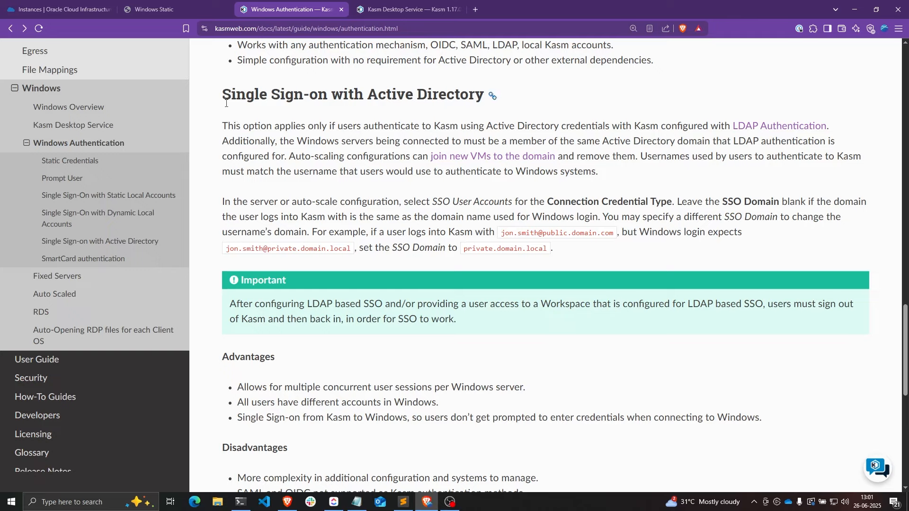
drag(223, 94, 481, 93)
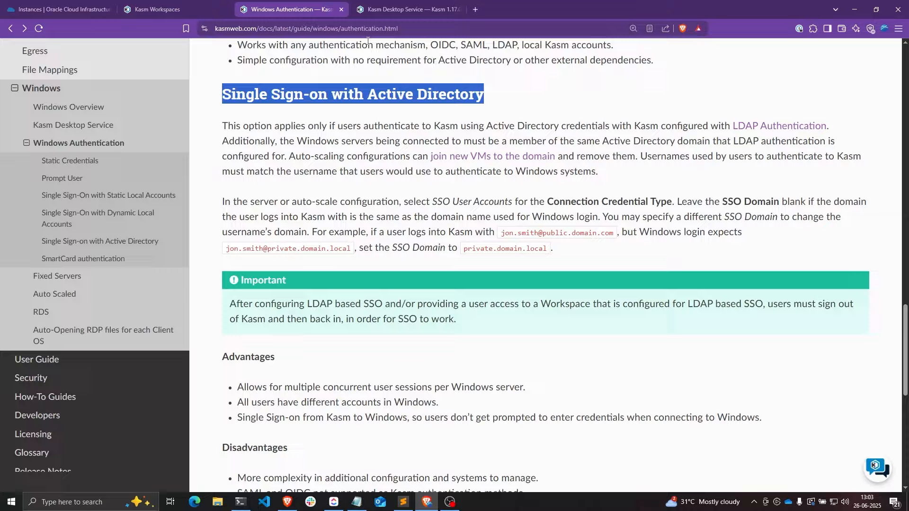
- Start a new LDAP configuration named 'Windows OCI AD'
click(184, 6)
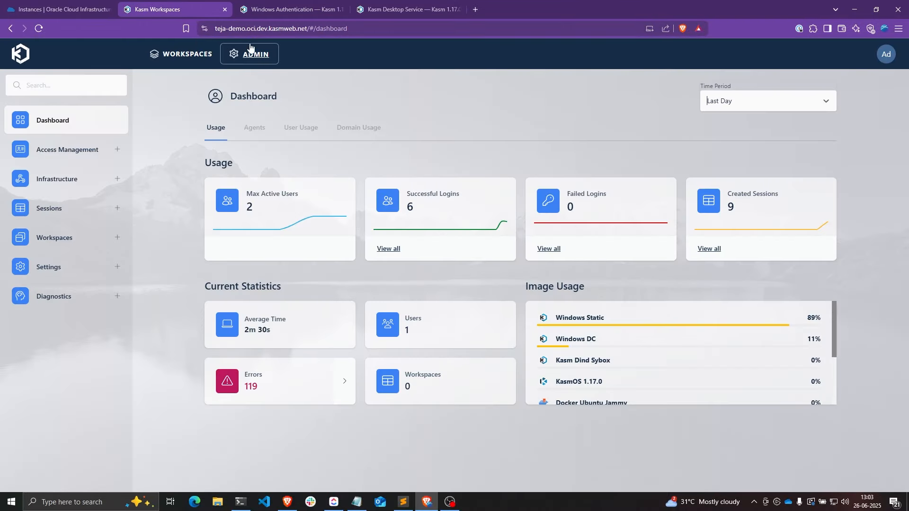
click(85, 157)
click(77, 213)
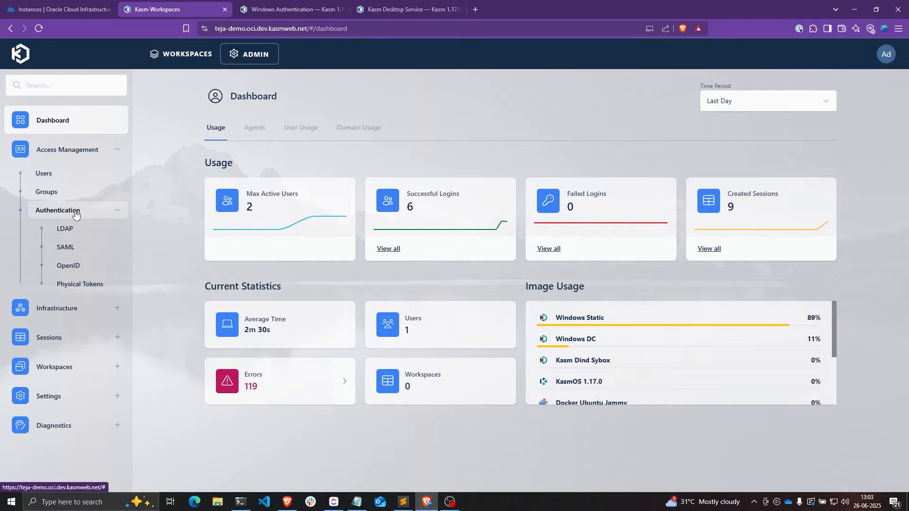
click(74, 230)
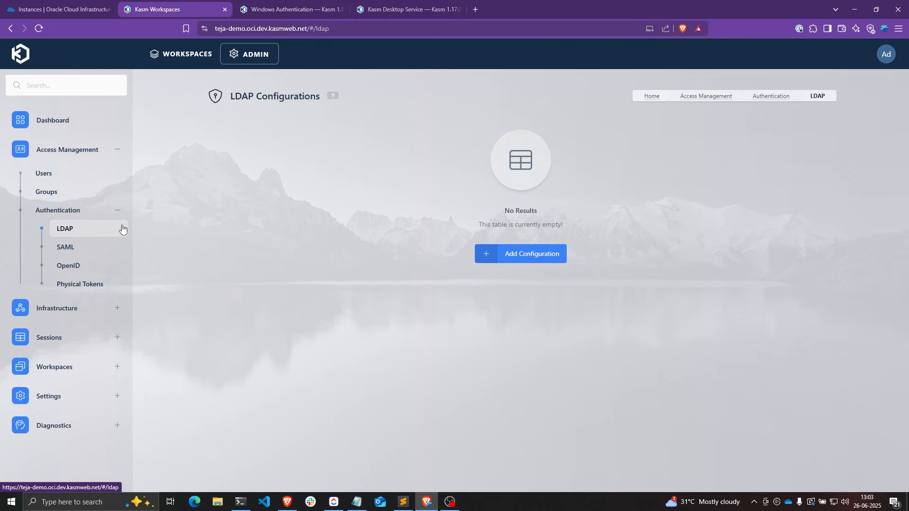
click(531, 255)
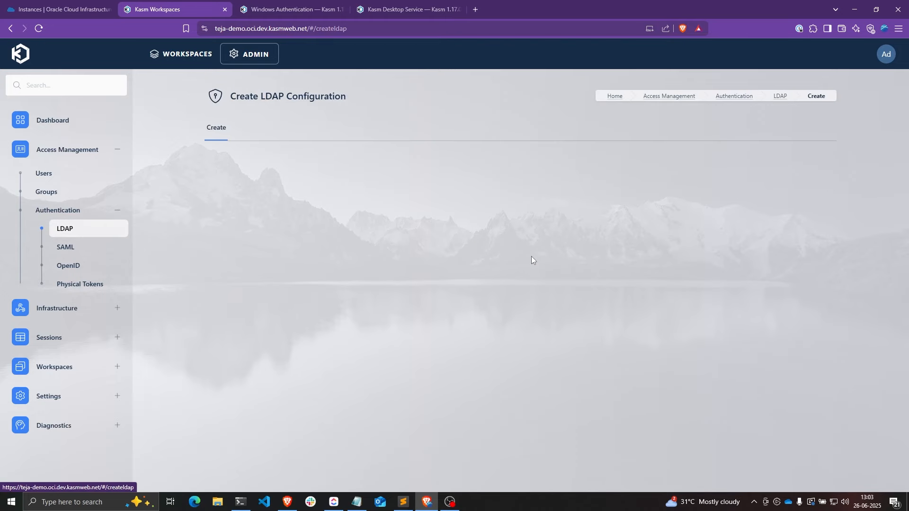
click(465, 230)
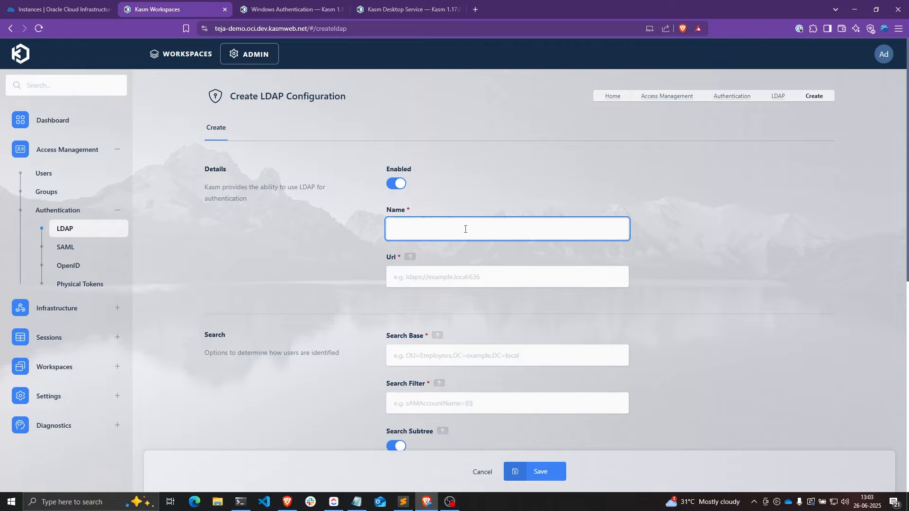
text(Windows OCI AD)
drag(424, 231, 435, 231)
click(474, 232)
- Read the help text explaining the LDAP Url setting
click(421, 273)
click(410, 257)
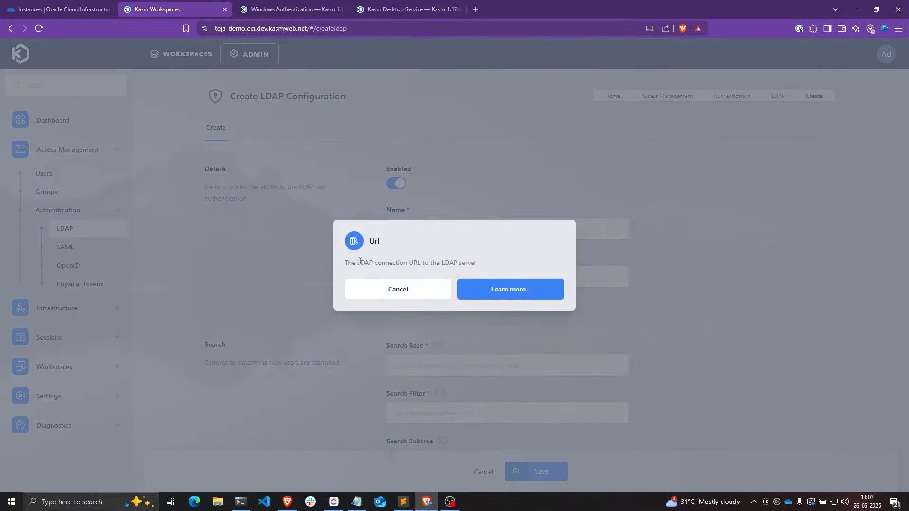
drag(359, 262, 471, 262)
click(477, 266)
click(426, 289)
- Set the Url to ldap://129.158.253.75:389 using the IP copied from Oracle instances
click(403, 276)
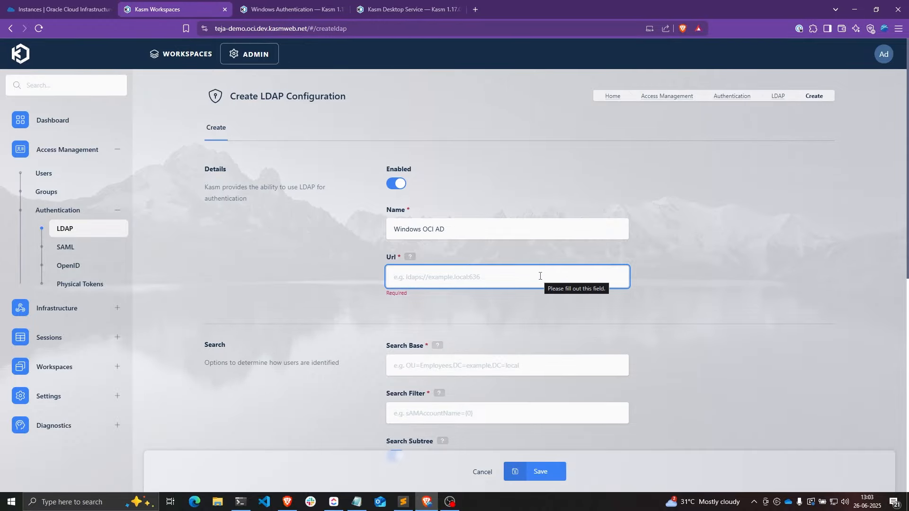
text(ldap:)
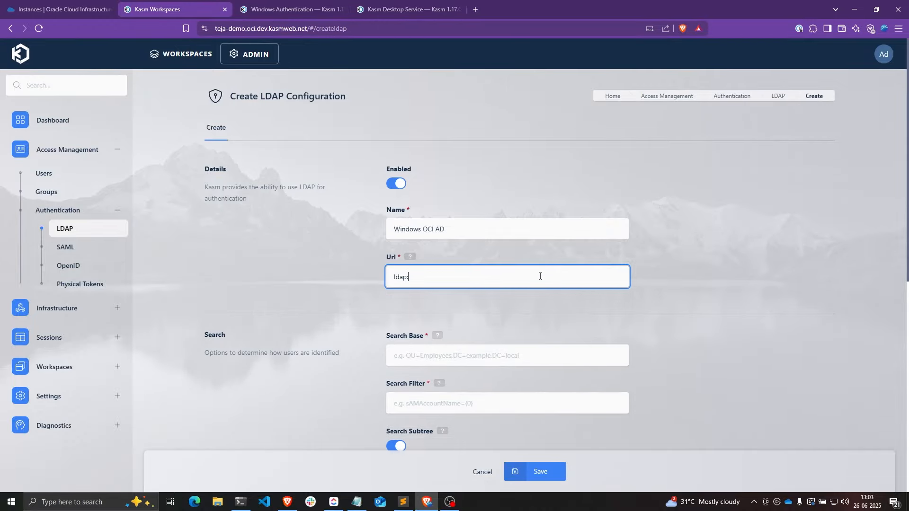
text(//)
click(71, 9)
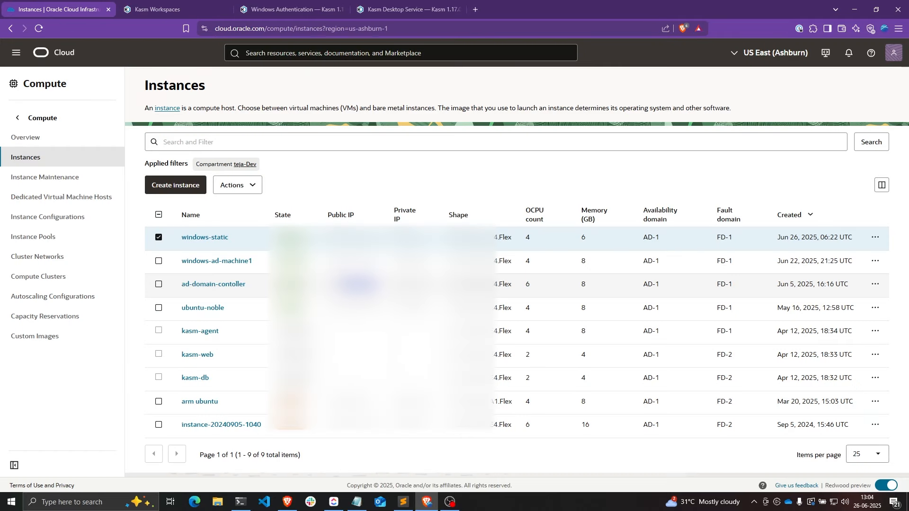
click(172, 7)
text(129.158.253.75)
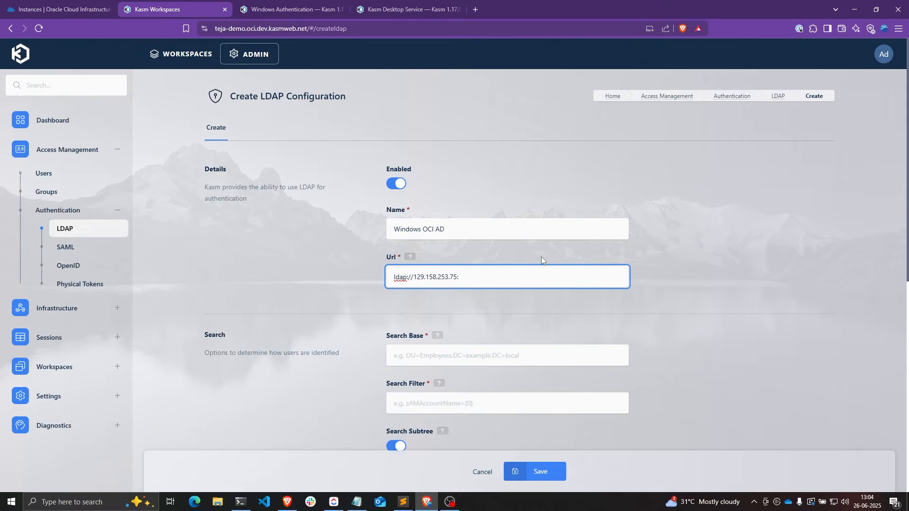
text(:389)
click(616, 252)
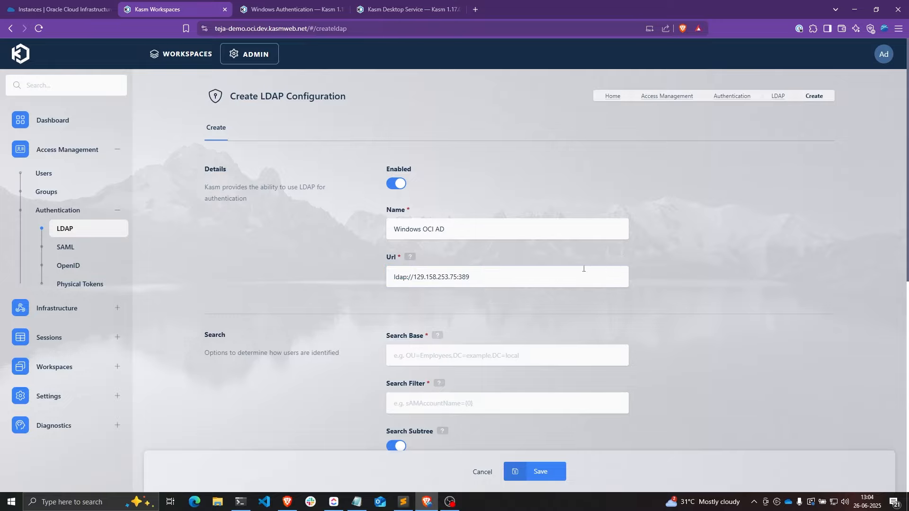
double_click(460, 277)
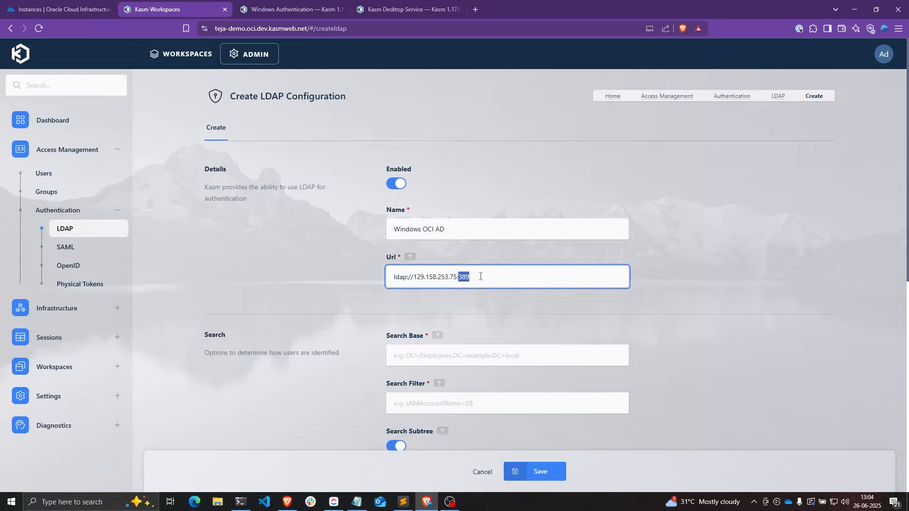
click(467, 281)
drag(408, 278, 393, 278)
- Read the Search Base help explaining the Base OU
click(473, 356)
scroll(473, 261, down, 2)
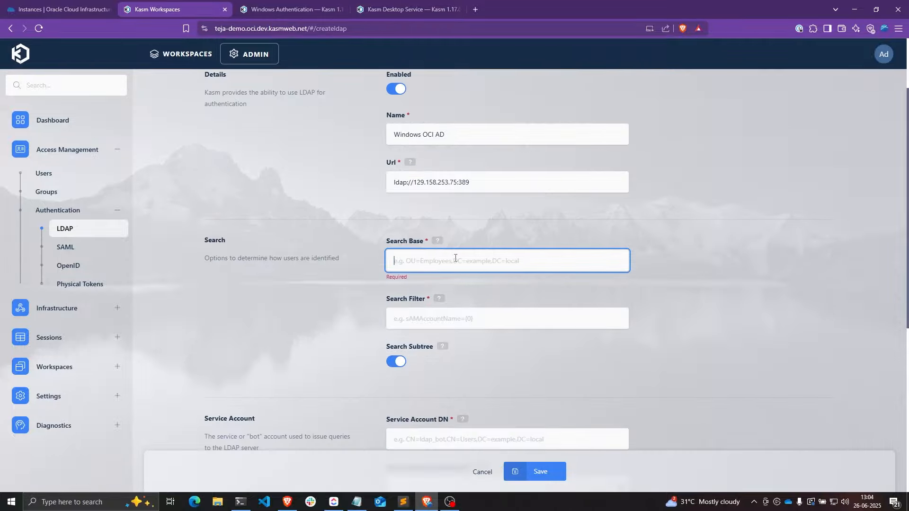
click(437, 241)
drag(358, 252, 472, 254)
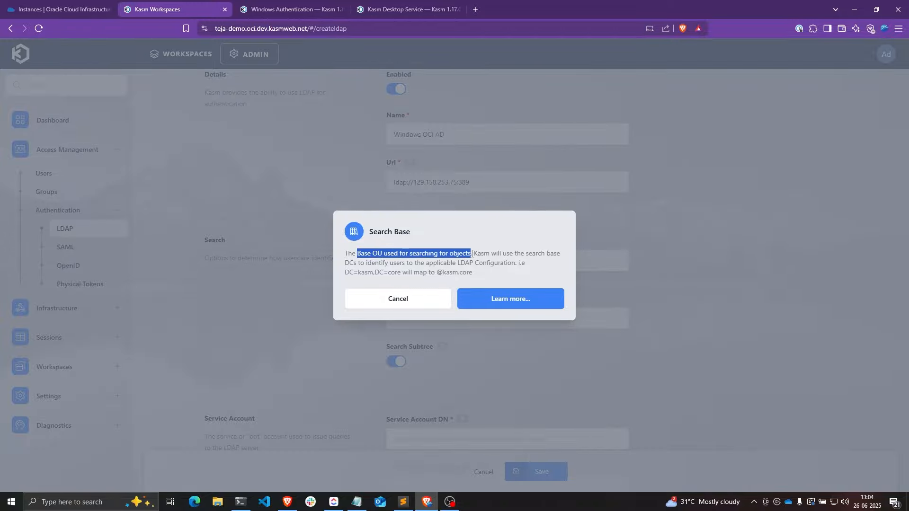
click(658, 252)
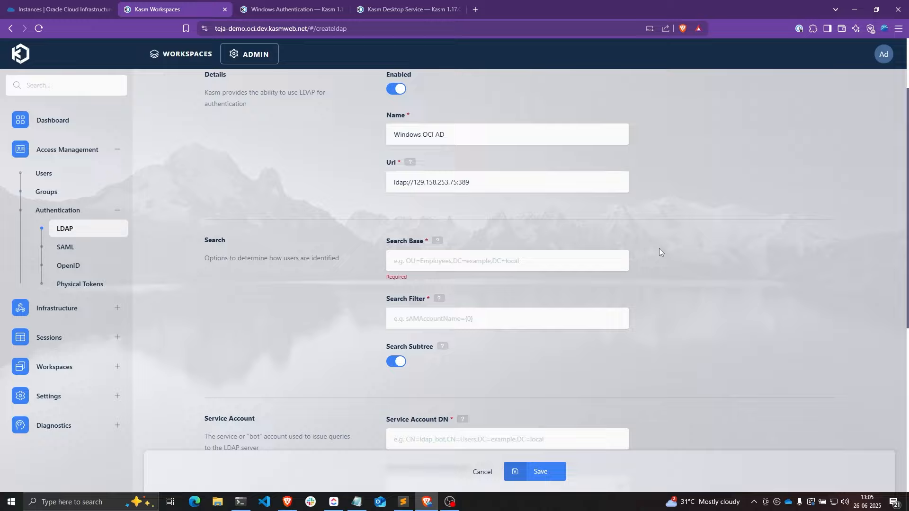
key(super)
- Connect via Remote Desktop and expand the kasm.company.local domain in Active Directory Users and Computers
text(reo)
key(Return)
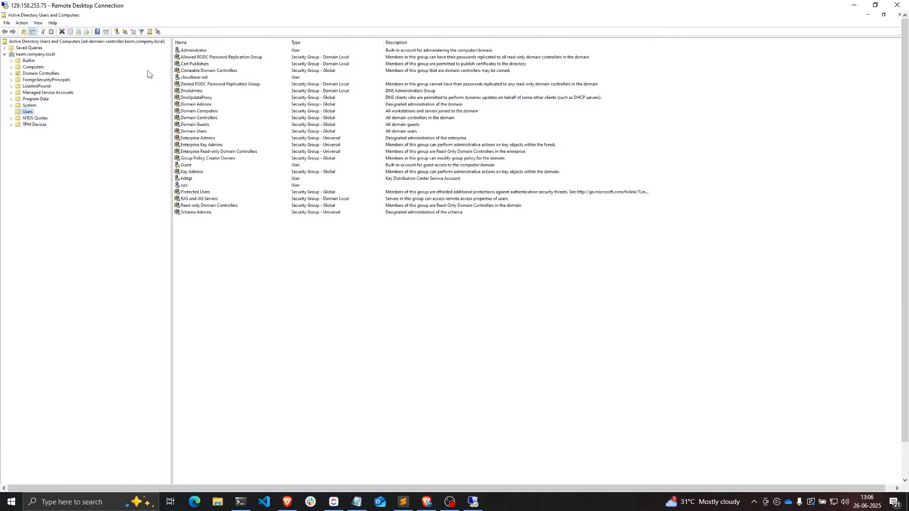
click(25, 56)
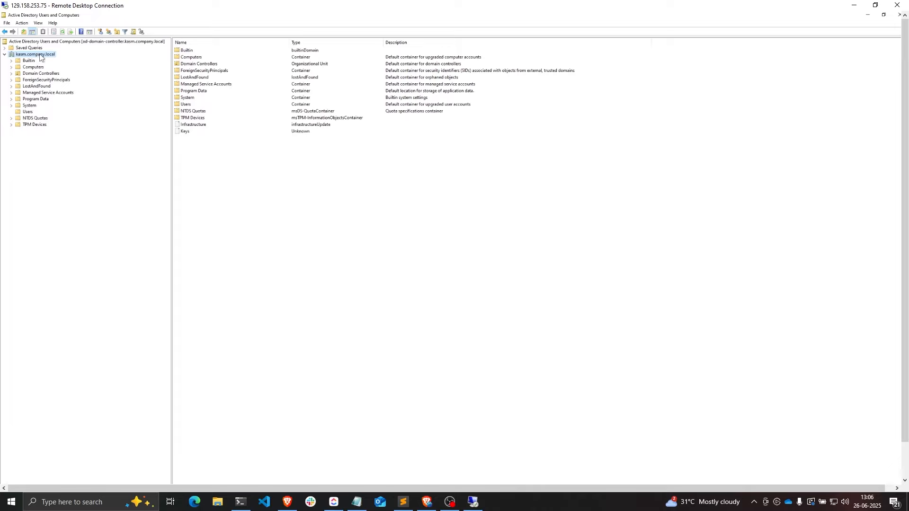
click(427, 502)
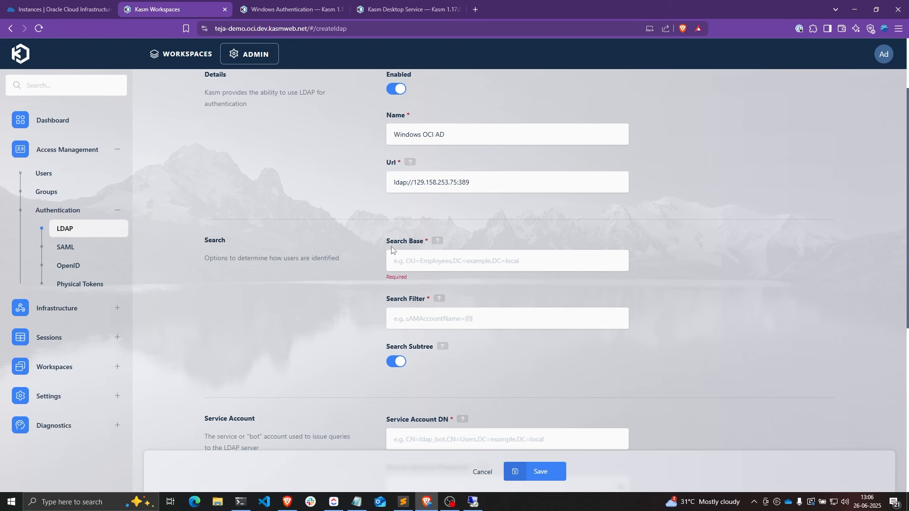
click(474, 502)
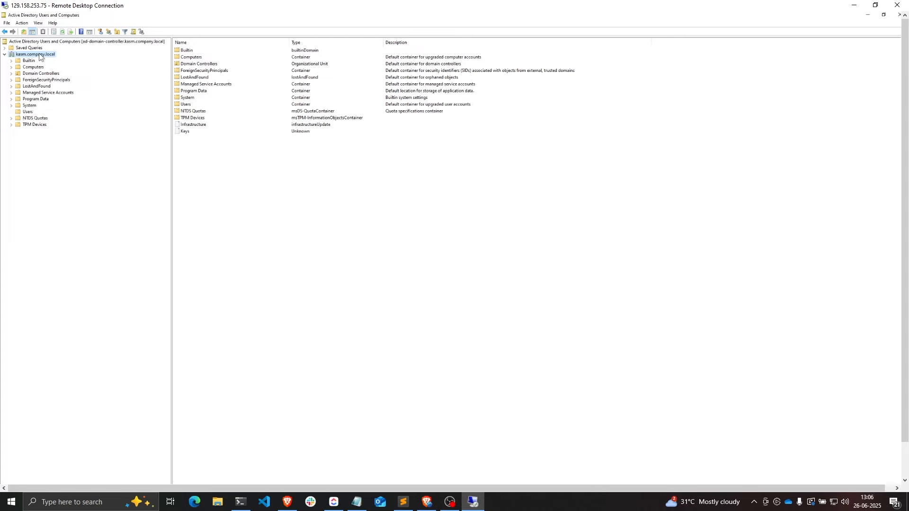
click(38, 24)
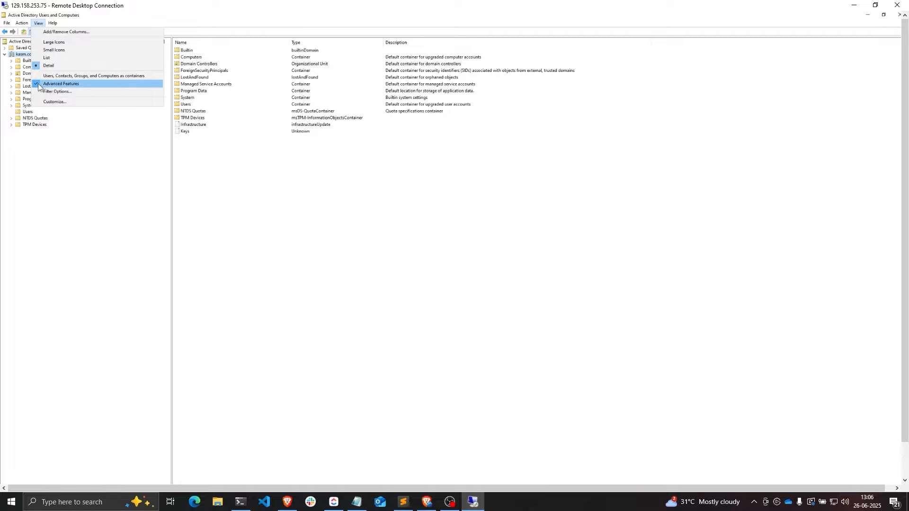
click(236, 174)
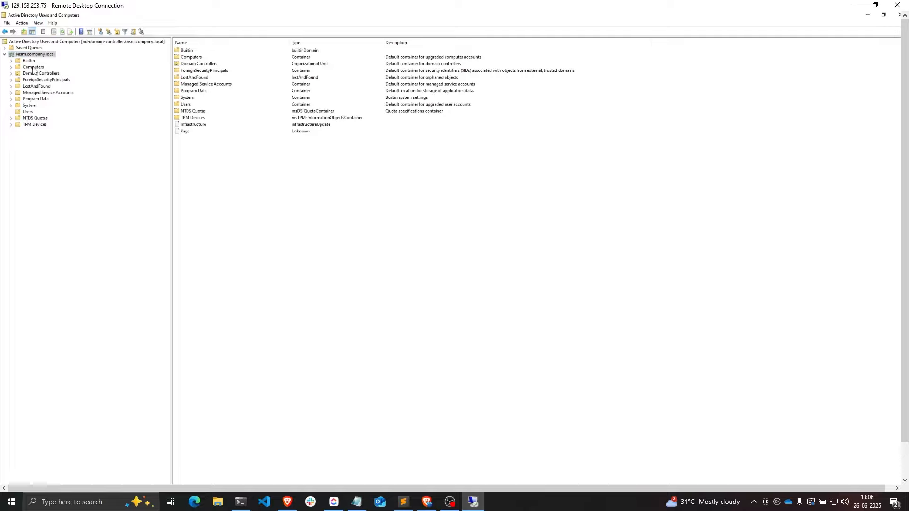
- Copy the domain's distinguishedName from the Attribute Editor in kasm.company.local properties
right_click(37, 54)
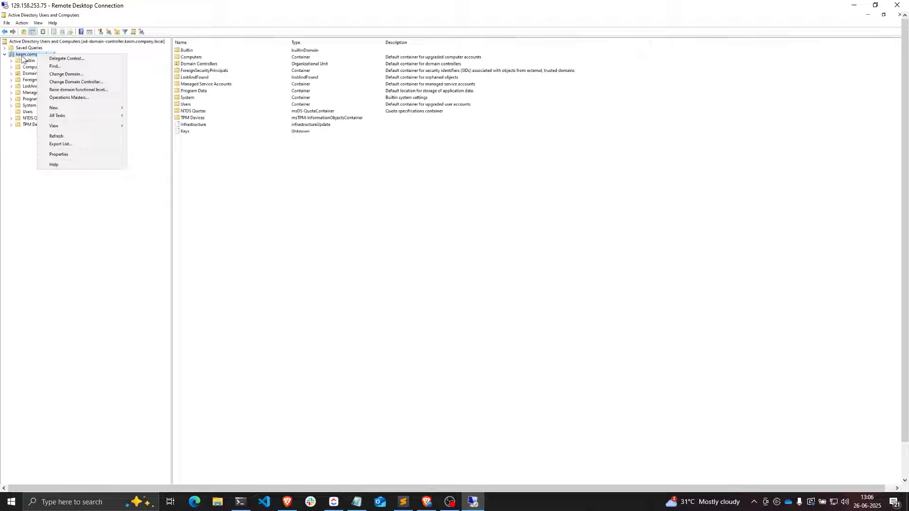
click(73, 155)
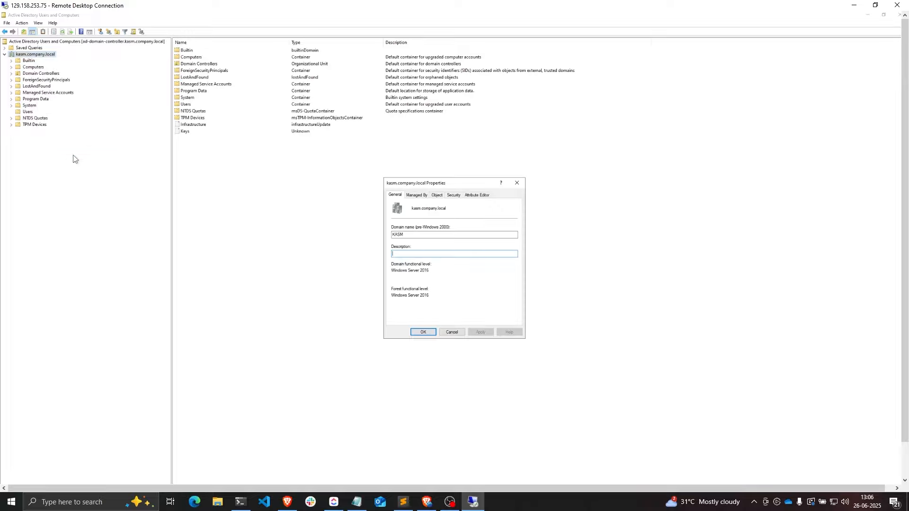
click(471, 195)
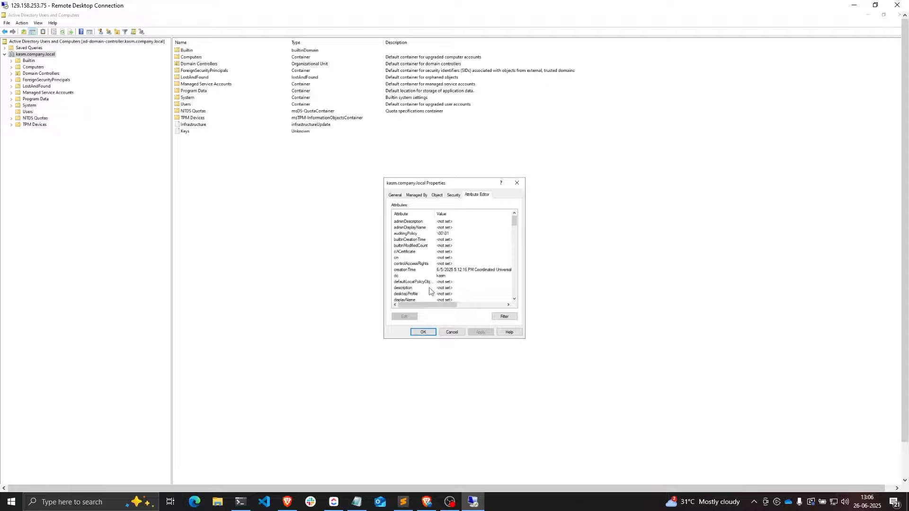
scroll(428, 284, down, 1)
double_click(450, 294)
key(ctrl+c)
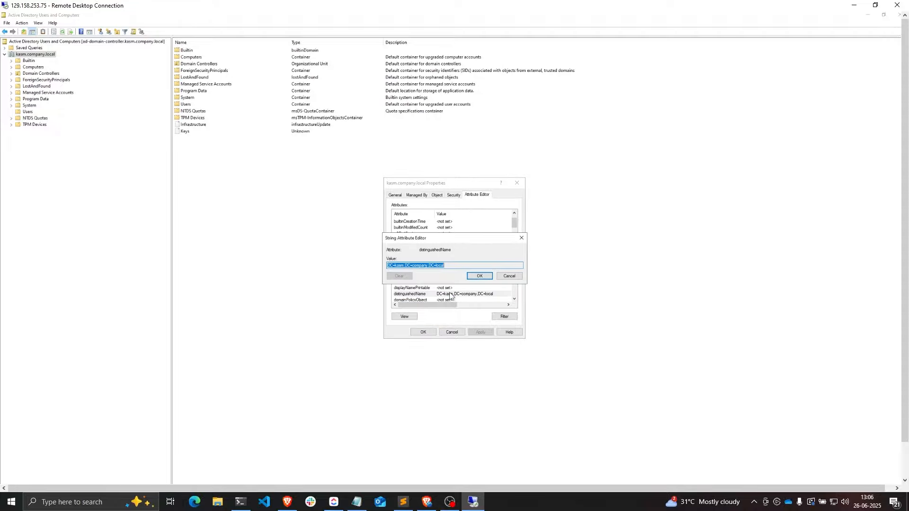
click(461, 269)
- Paste DC=kasm,DC=company,DC=local into the LDAP Search Base field
key(alt+Tab)
click(432, 260)
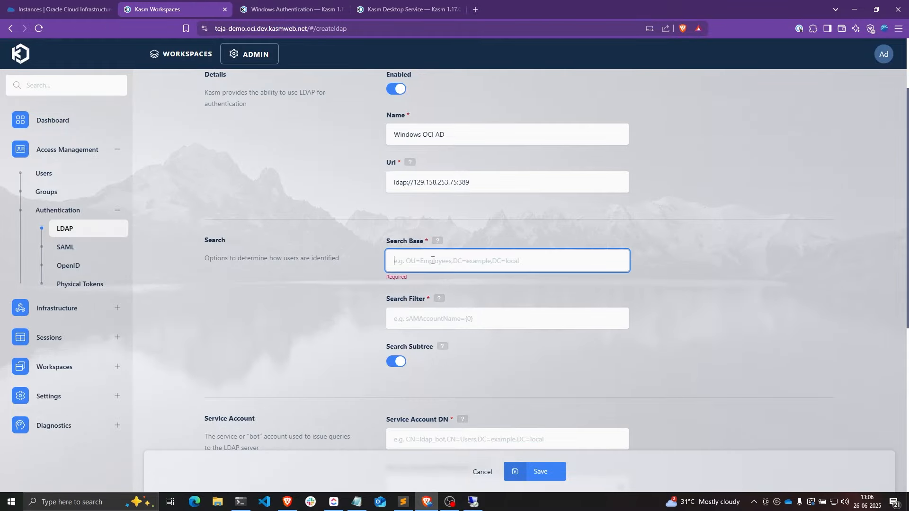
key(ctrl+v)
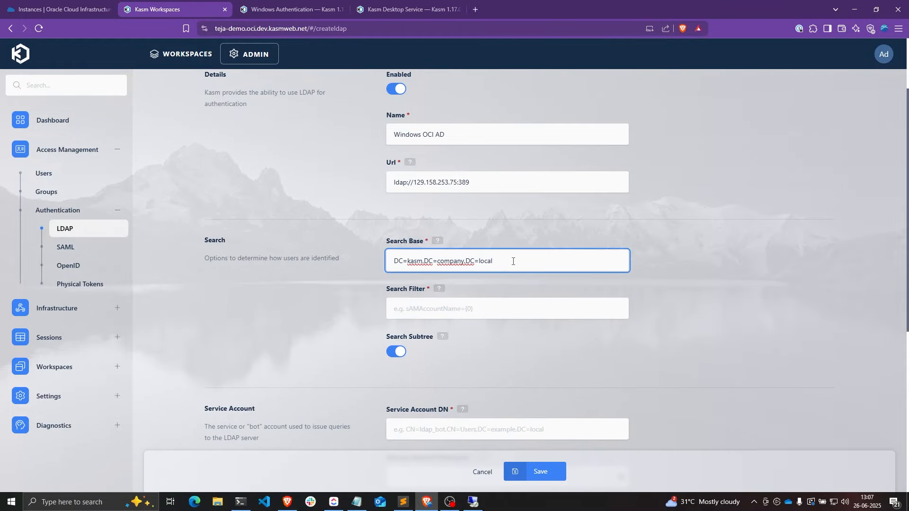
drag(505, 262, 389, 259)
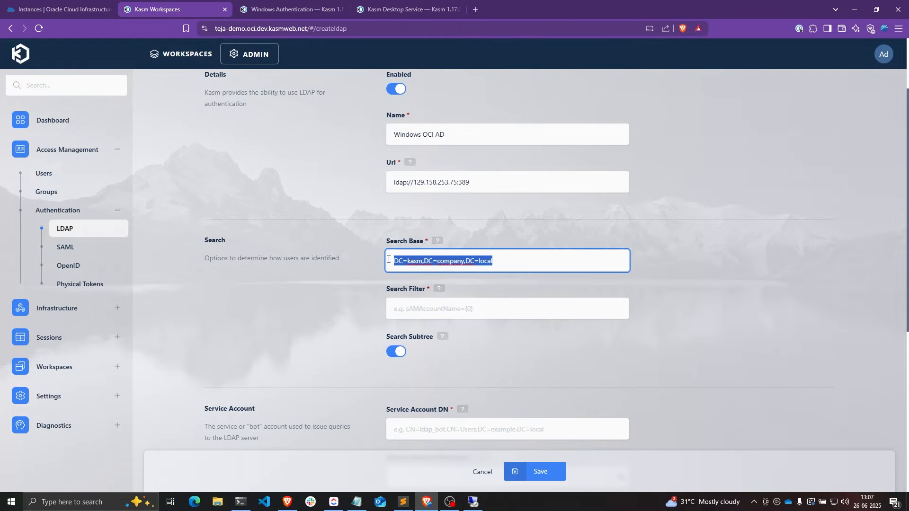
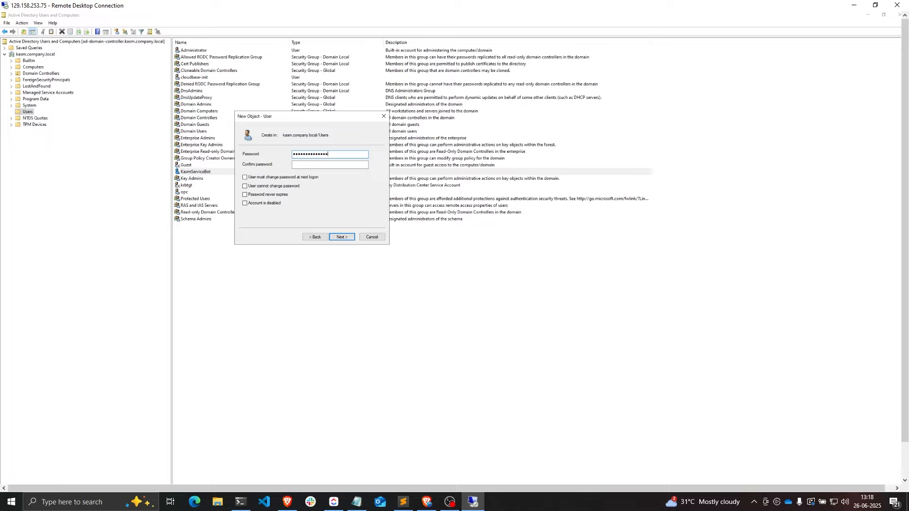
- Confirm the password and finish creating the Test User account
text(••••)
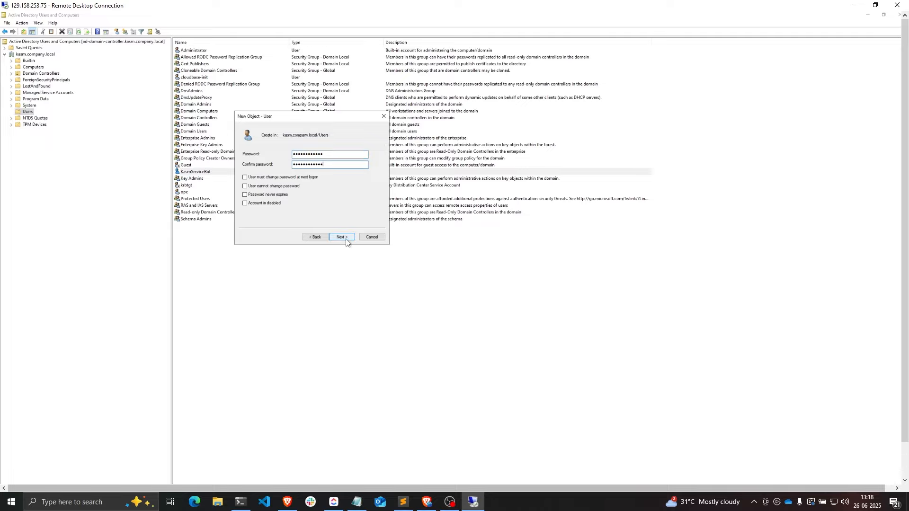
click(343, 238)
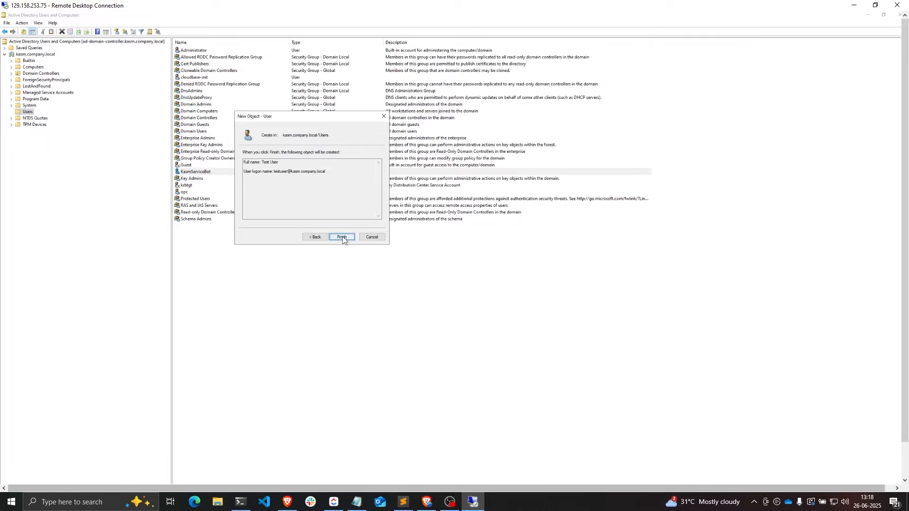
click(343, 237)
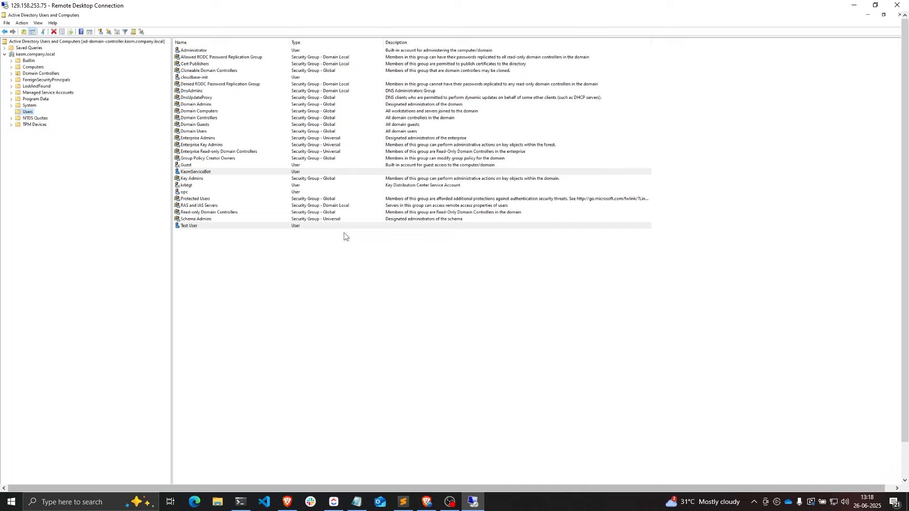
- Verify Test User's Account tab shows the testuser logon name, then close its properties
double_click(188, 227)
click(440, 215)
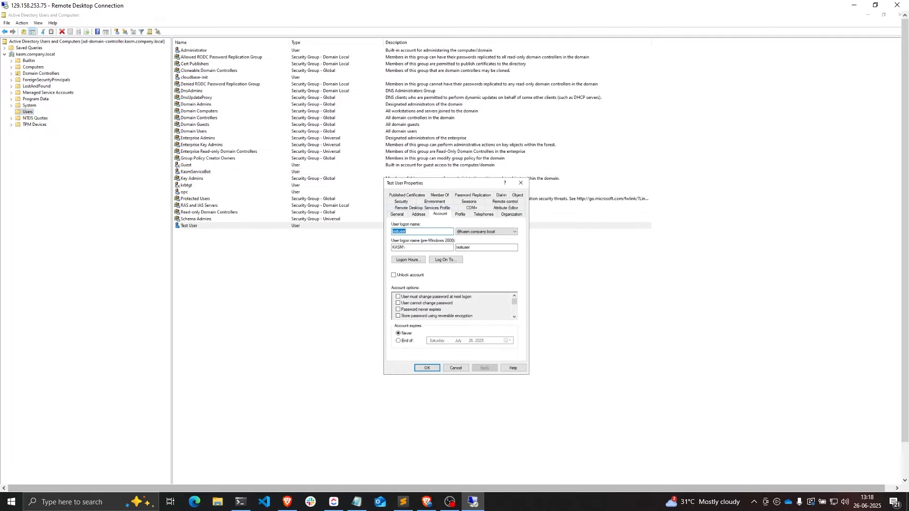
click(408, 232)
click(428, 369)
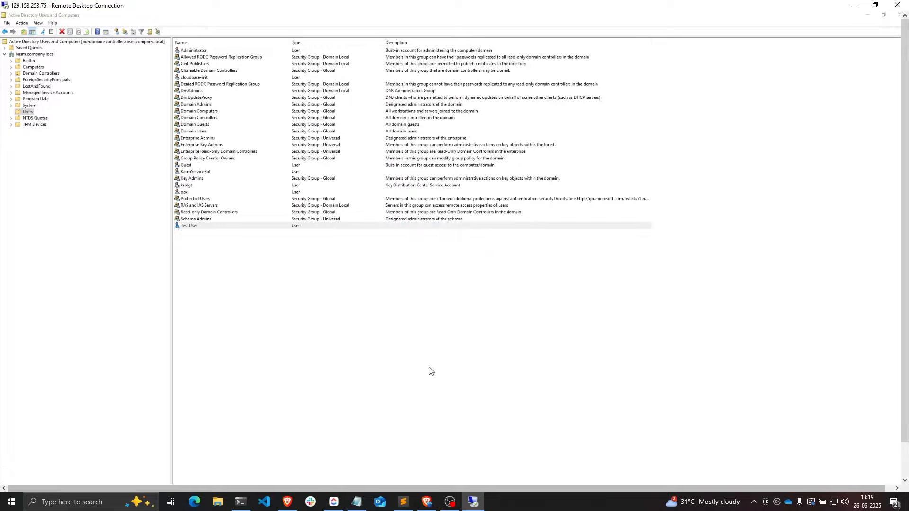
- Sign out of the Kasm admin account in the browser
click(426, 502)
click(886, 54)
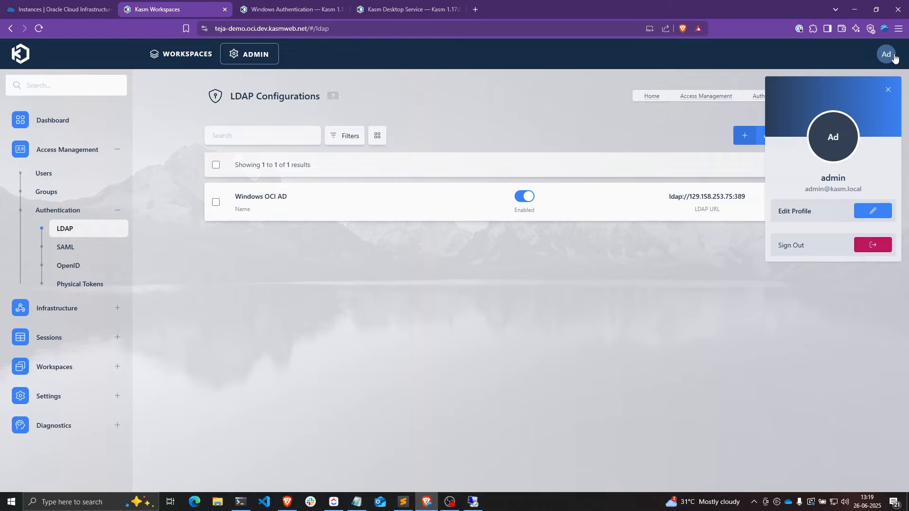
click(871, 244)
click(516, 308)
- Log in to Kasm as the test user with its full kasm.company.local UPN and pasted password
text(test)
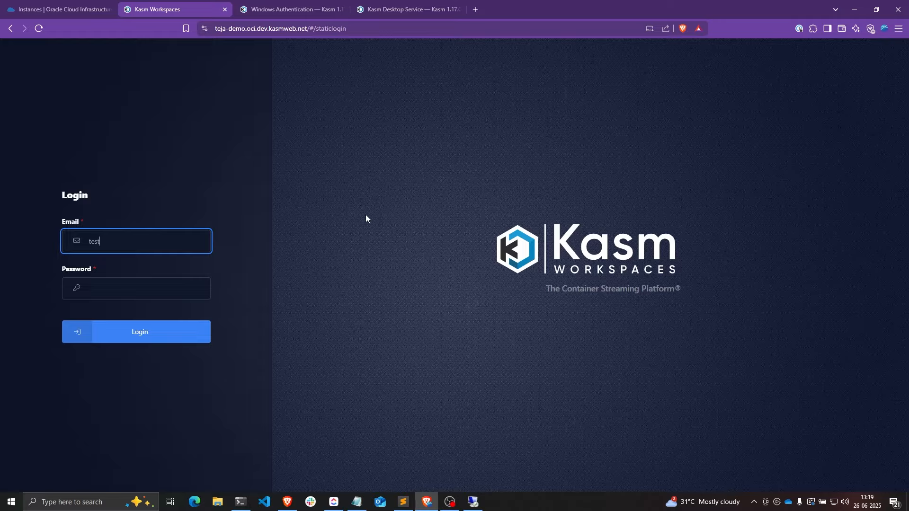
text(user@kasm.company.local)
key(Tab)
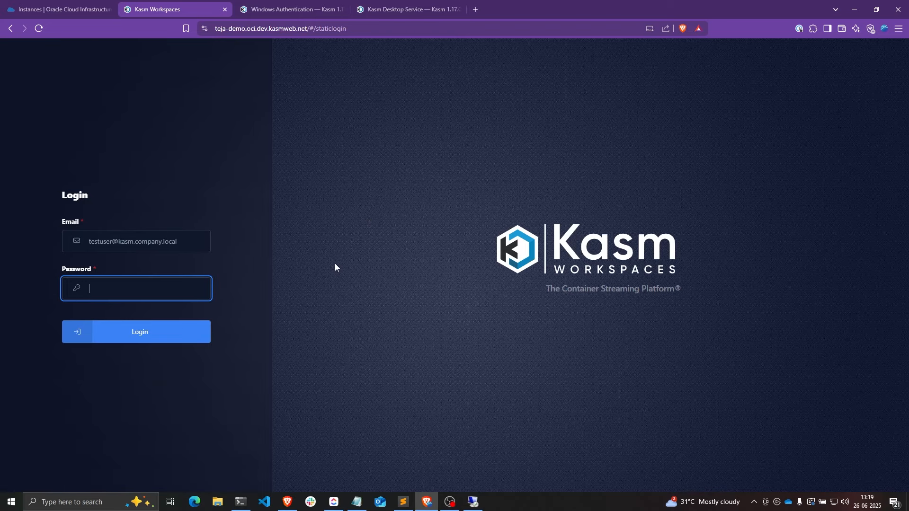
click(335, 501)
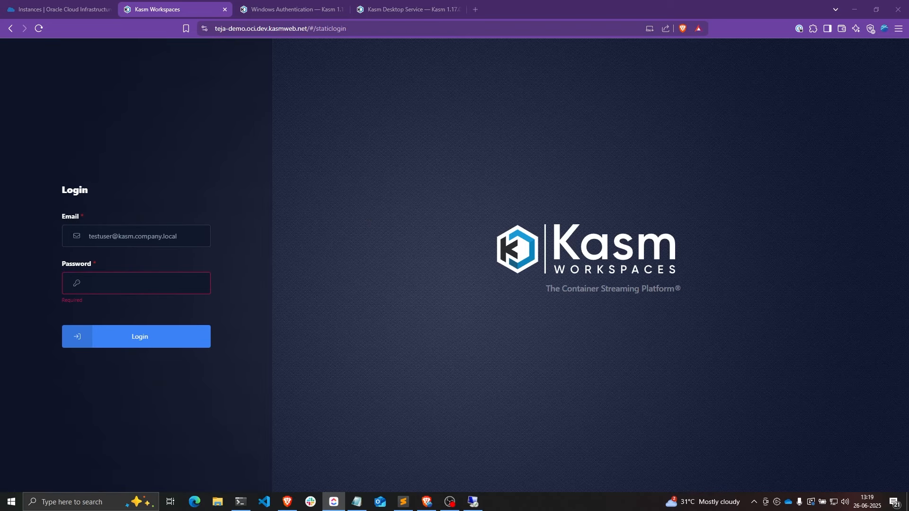
click(126, 285)
key(ctrl+v)
click(142, 336)
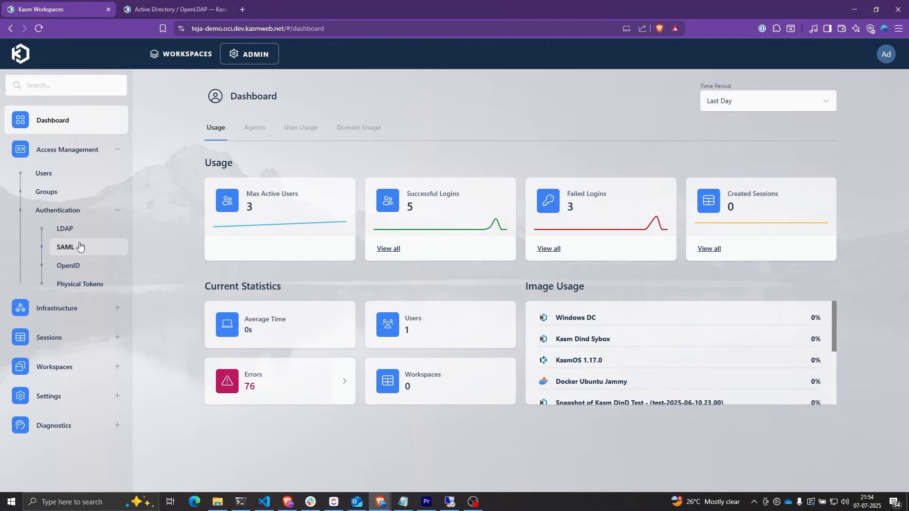
- Open the Windows OCI AD LDAP configuration and read the Alternate Username Domains help
click(66, 229)
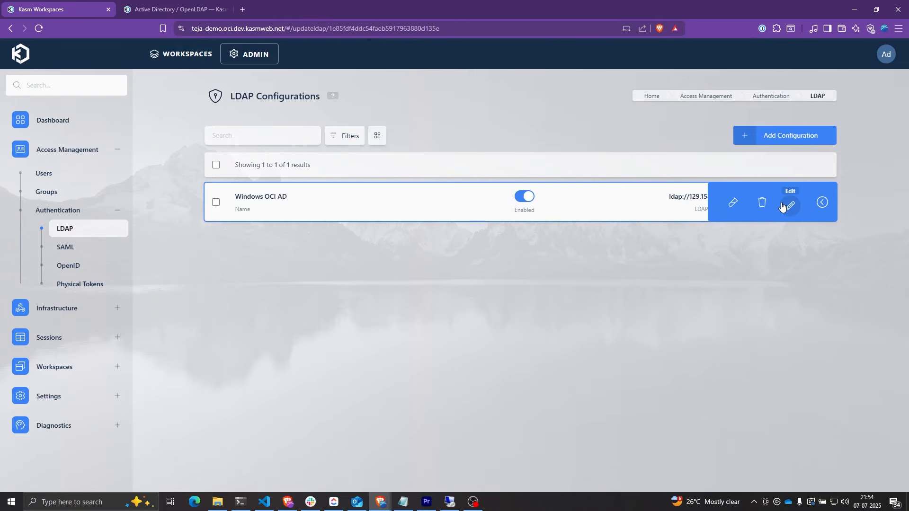
click(786, 203)
scroll(711, 291, down, 10)
scroll(711, 291, down, 1)
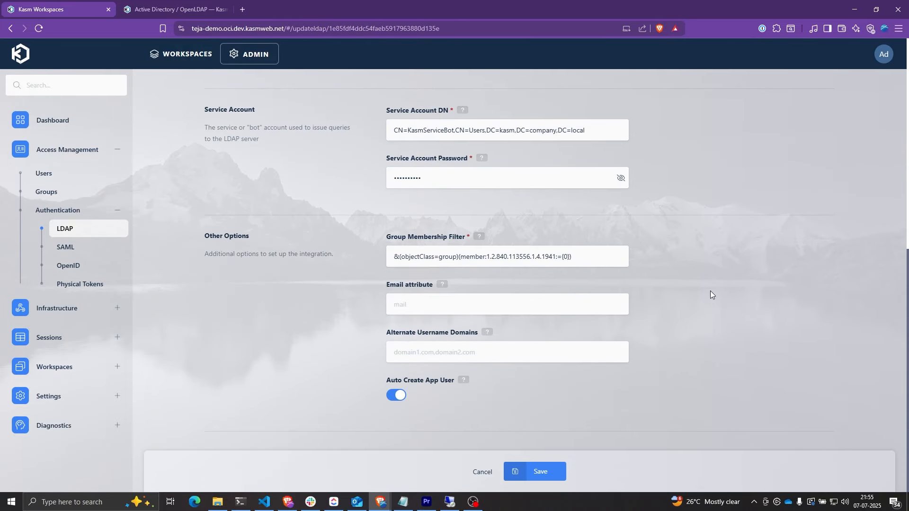
drag(384, 335, 477, 338)
click(487, 332)
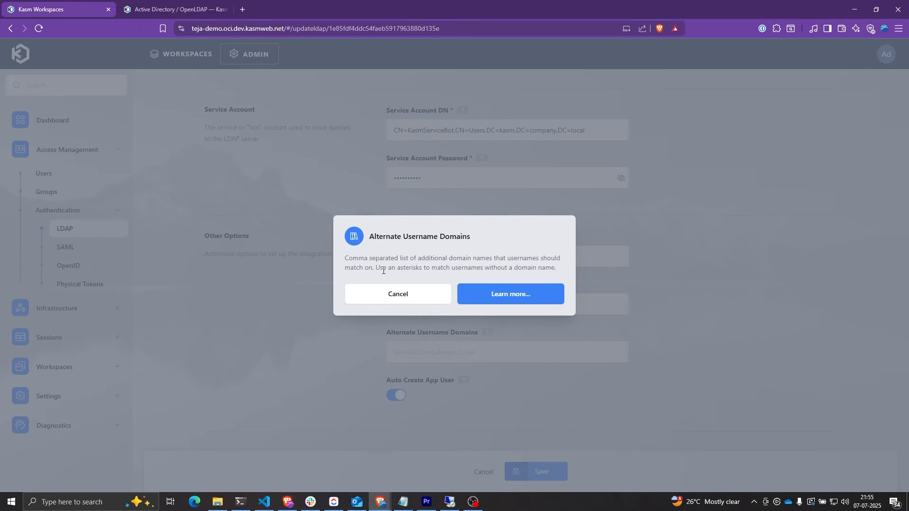
drag(376, 268, 557, 270)
click(435, 297)
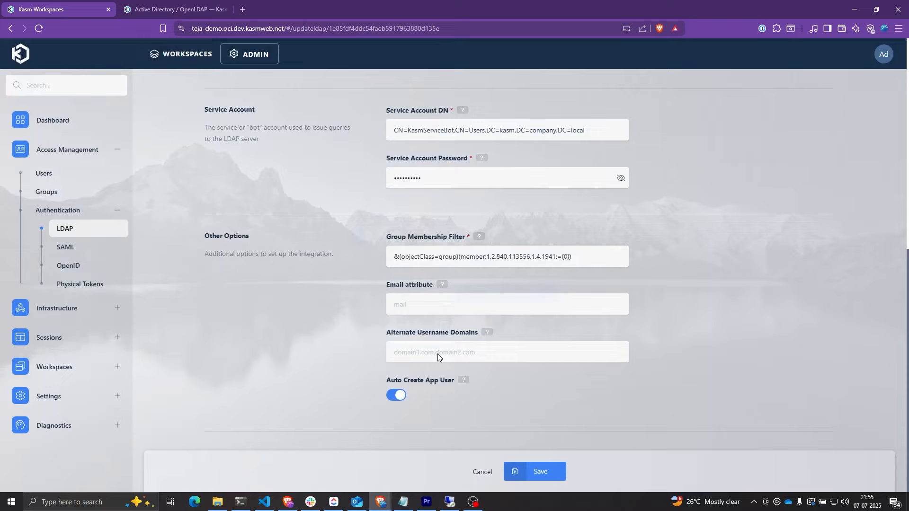
- Set Alternate Username Domains to * and save the configuration
click(436, 352)
text(*)
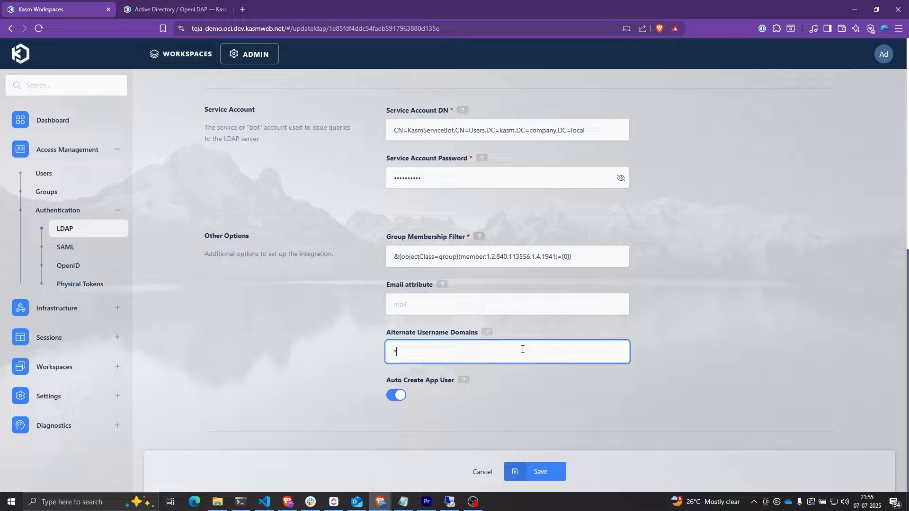
click(553, 470)
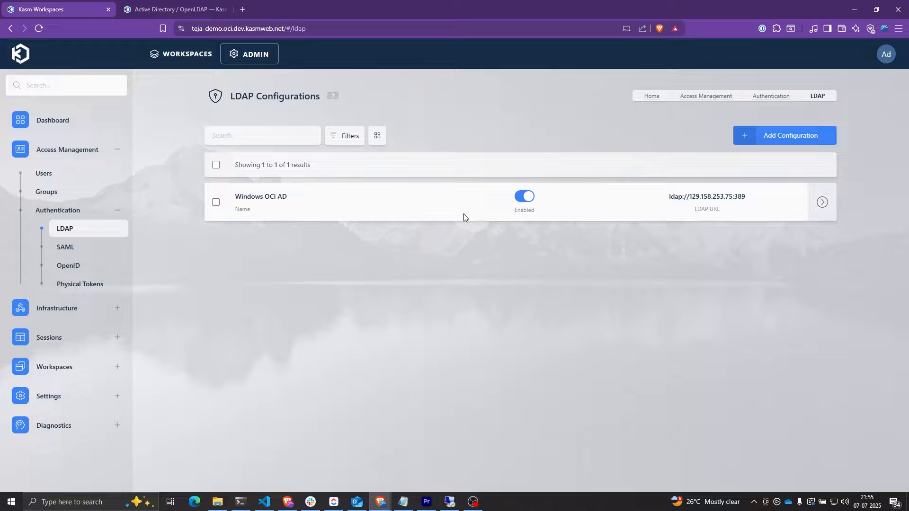
- Sign out of the Kasm admin account
click(886, 54)
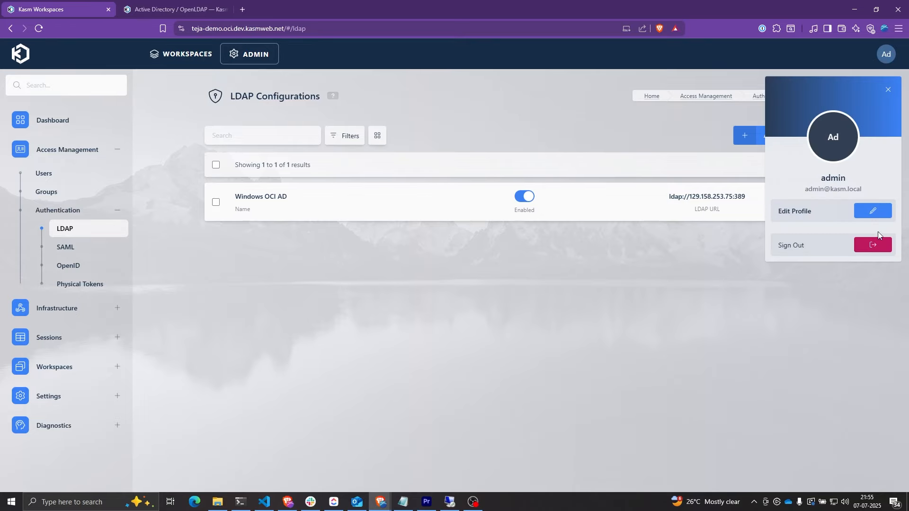
click(811, 243)
click(527, 314)
- Log in as the test user using only the short username, no domain, and the pasted password
click(140, 241)
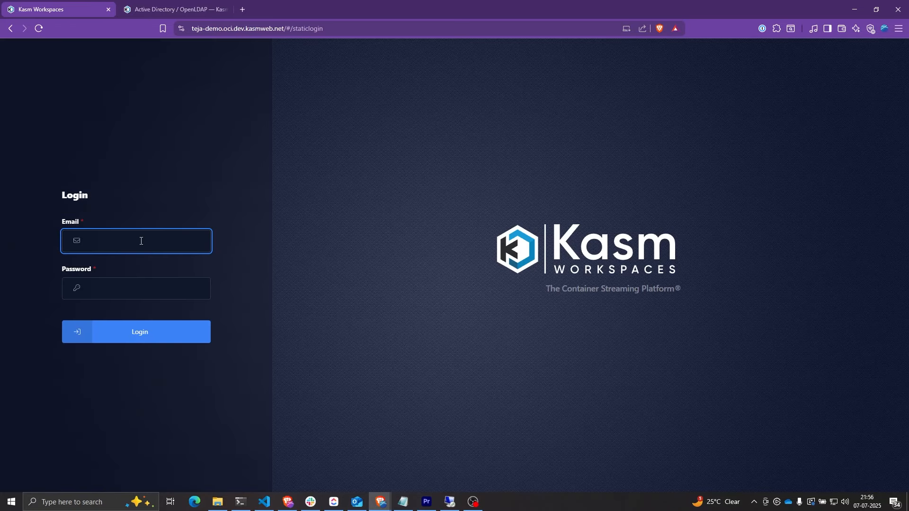
text(testuser)
double_click(104, 241)
click(108, 277)
key(ctrl+v)
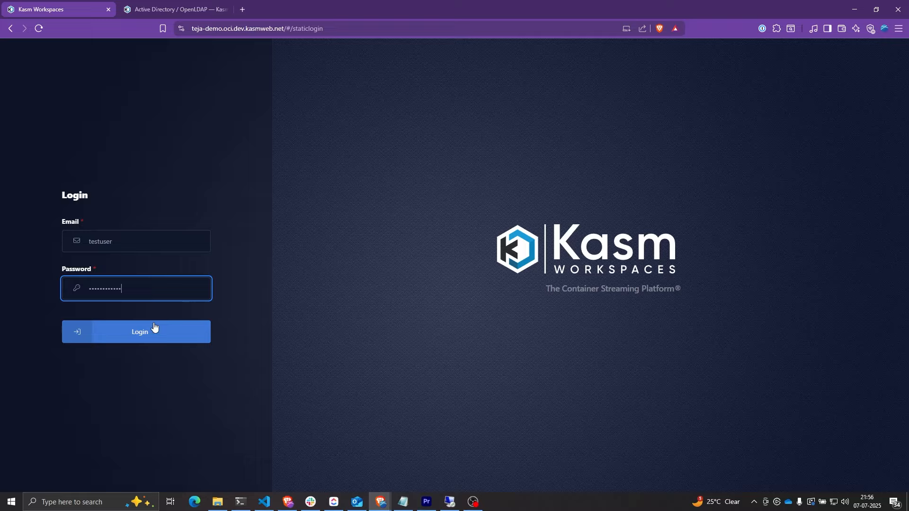
click(139, 322)
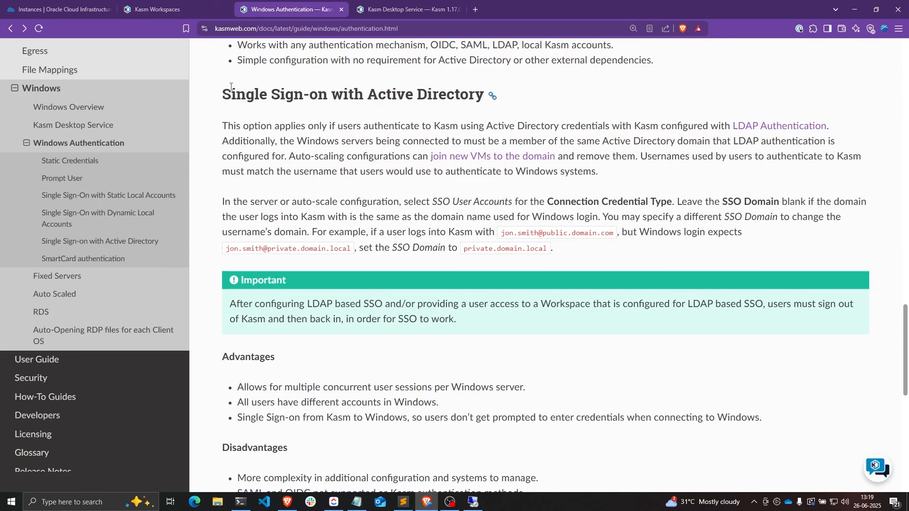
- Highlight the Single Sign-on with Active Directory heading in the Windows Authentication docs
drag(221, 94, 484, 97)
click(333, 85)
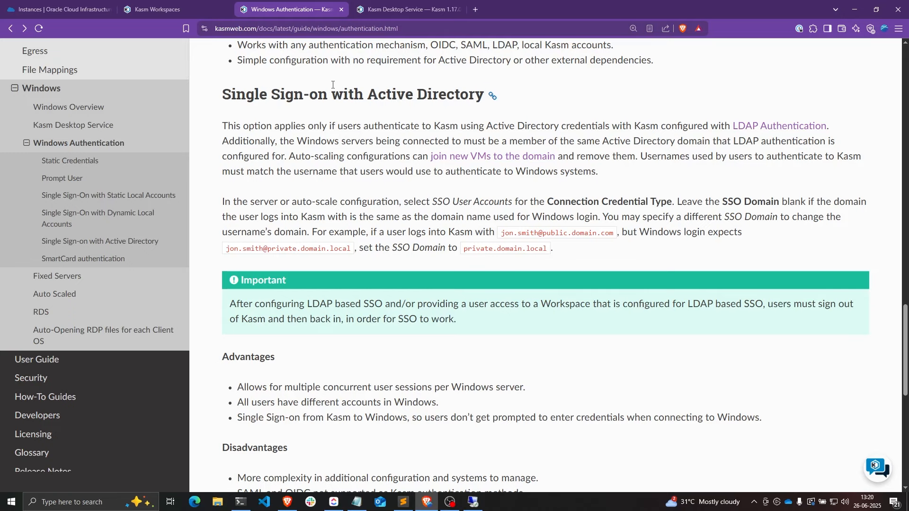
drag(369, 94, 476, 95)
click(443, 90)
click(62, 9)
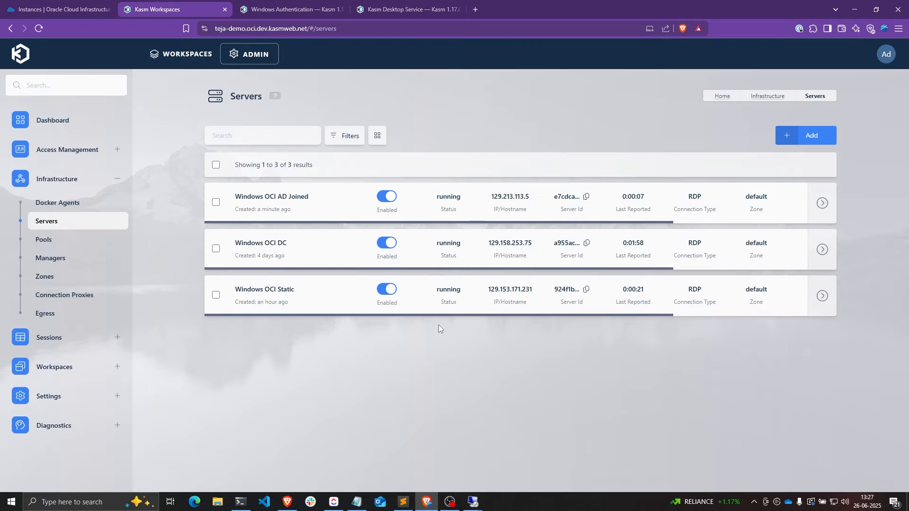
drag(310, 199, 234, 198)
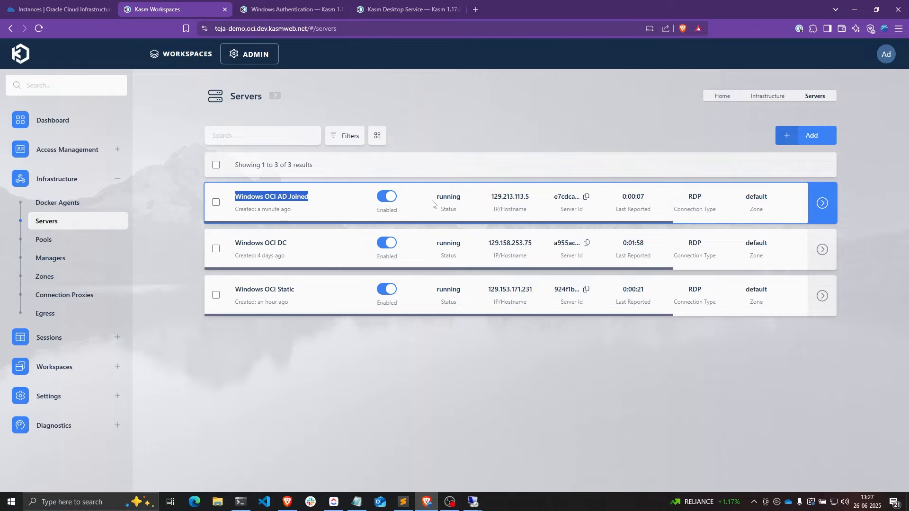
drag(435, 197, 465, 202)
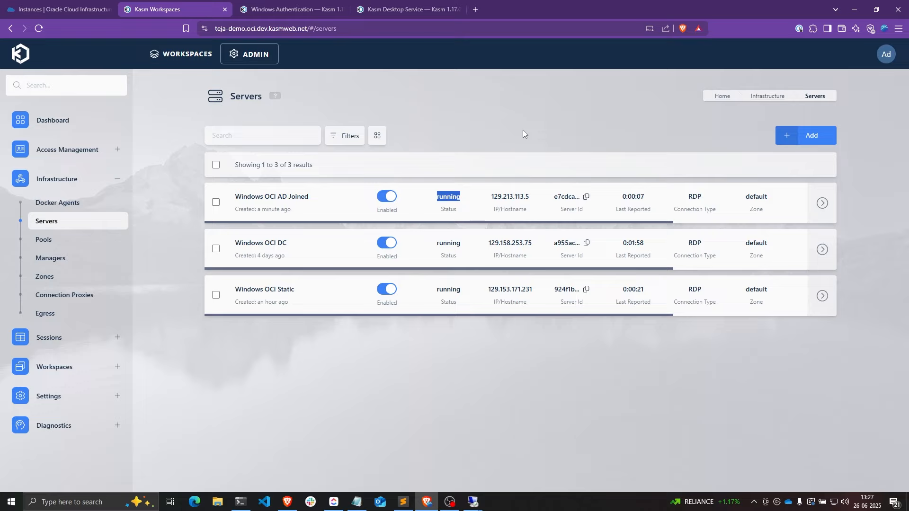
triple_click(348, 188)
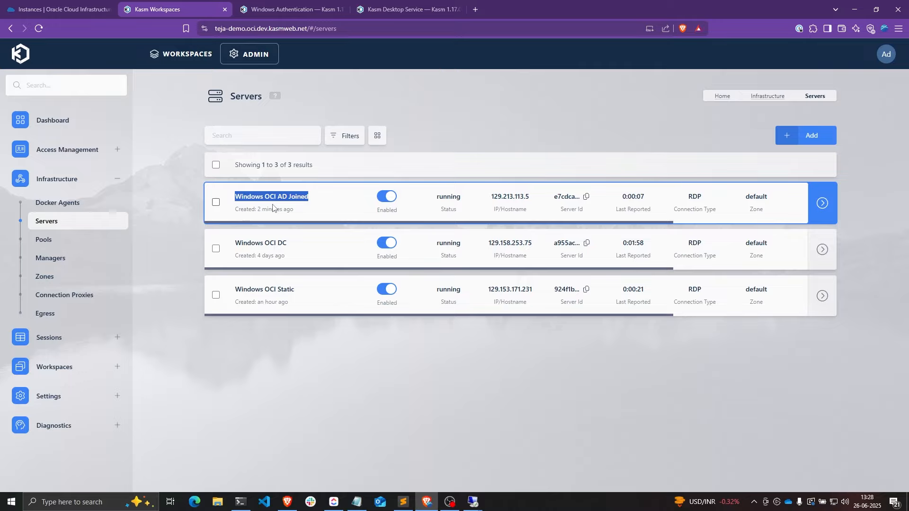
click(448, 319)
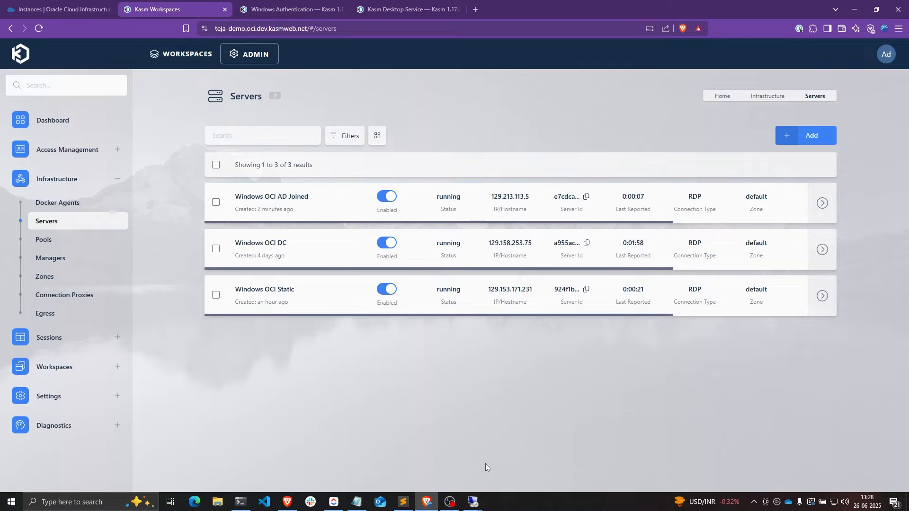
- Bring the domain controller session forward and maximise Active Directory Users and Computers
mouse_move(473, 501)
click(416, 461)
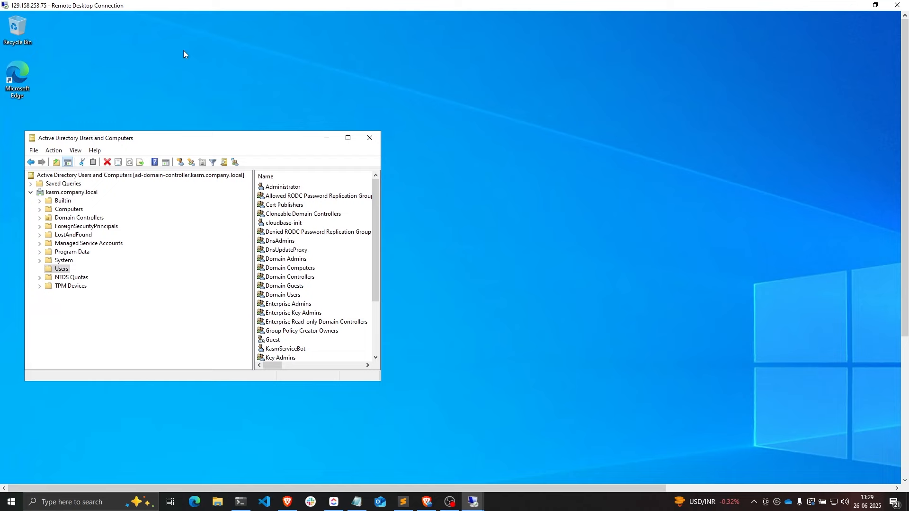
drag(94, 140, 182, 138)
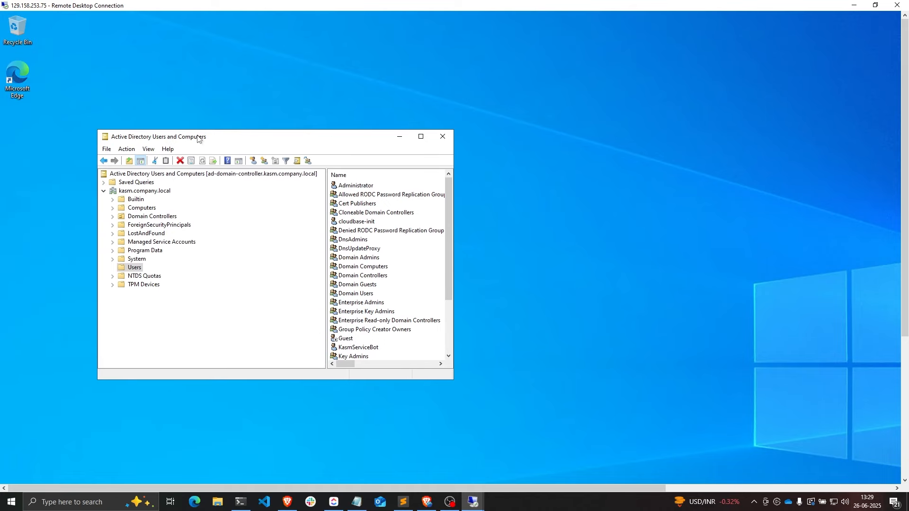
double_click(199, 138)
- Create a global security group named KasmUsers in the Users container
click(40, 146)
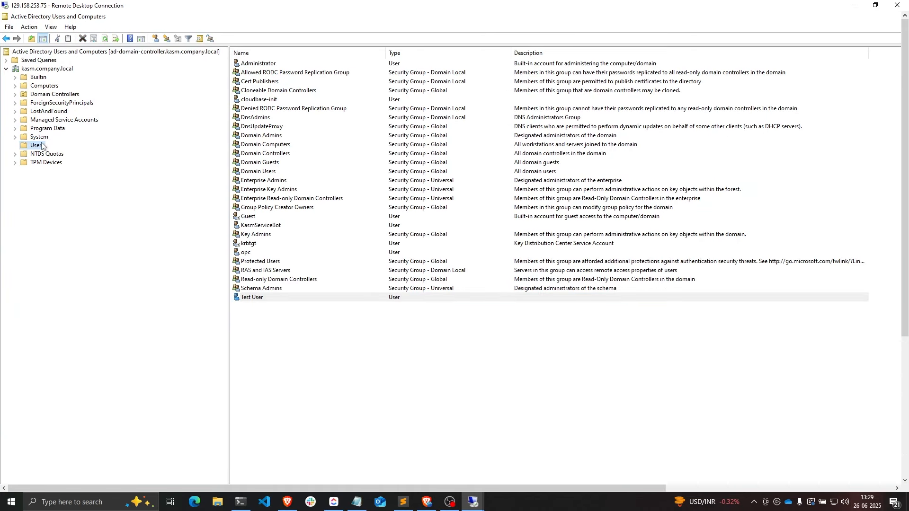
right_click(36, 148)
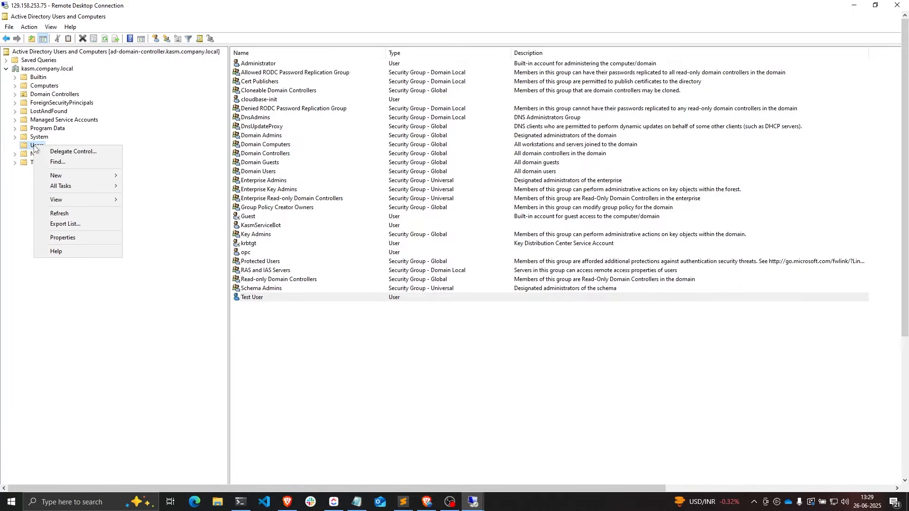
mouse_move(84, 178)
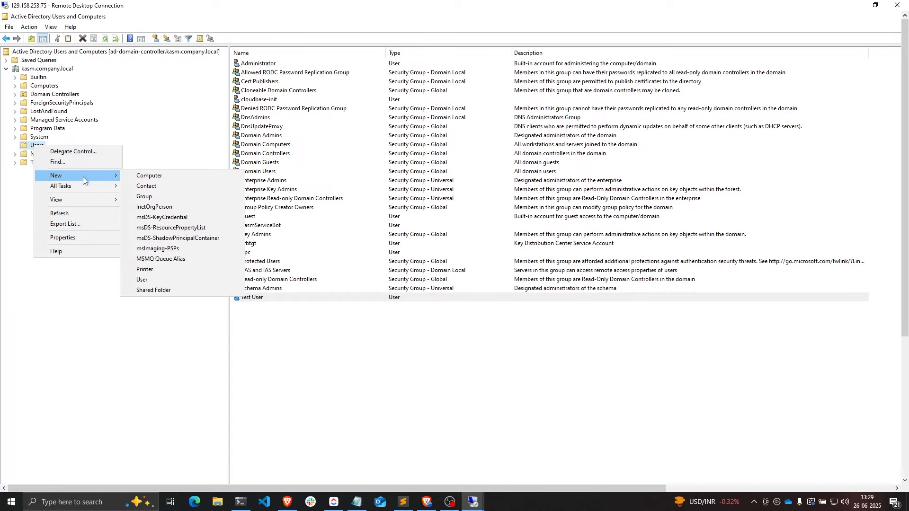
click(152, 197)
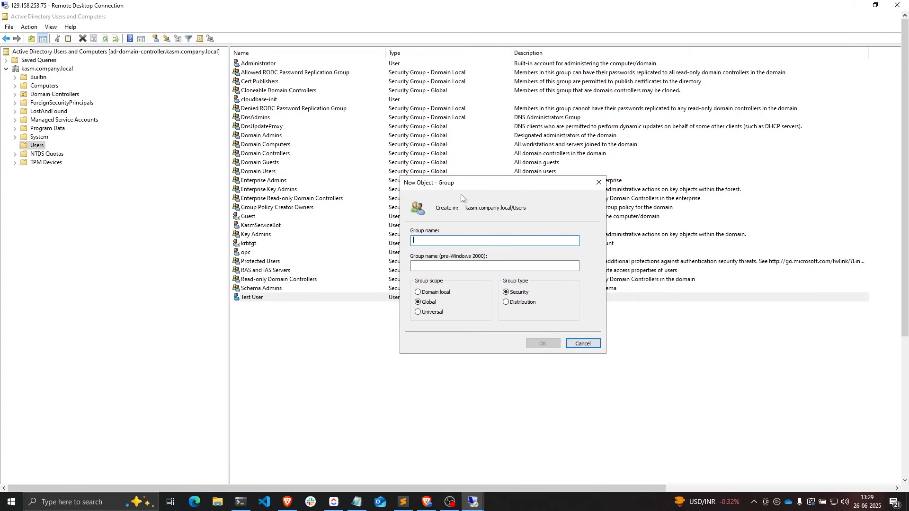
drag(459, 186, 596, 192)
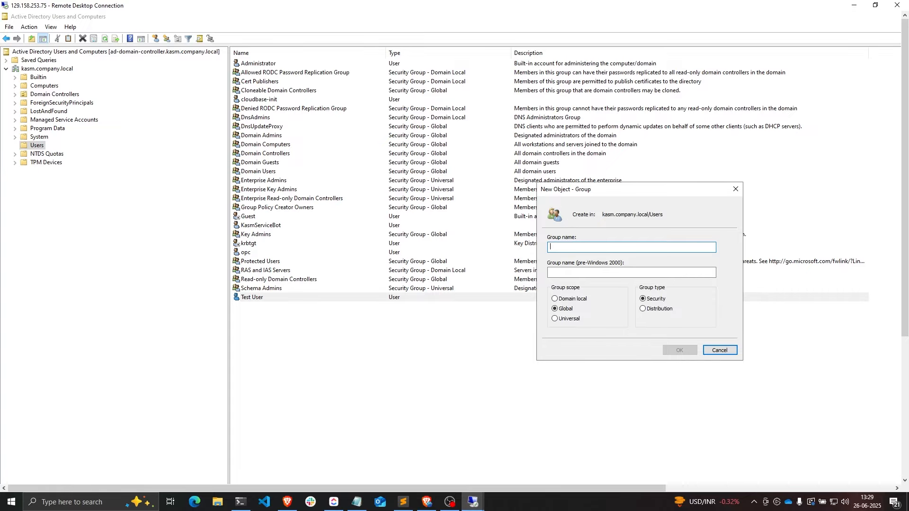
text(KasmUsers)
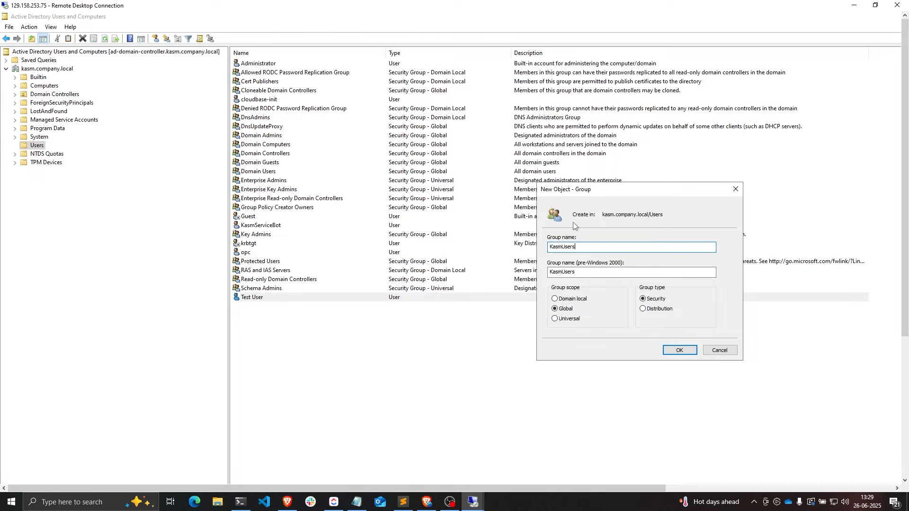
click(689, 353)
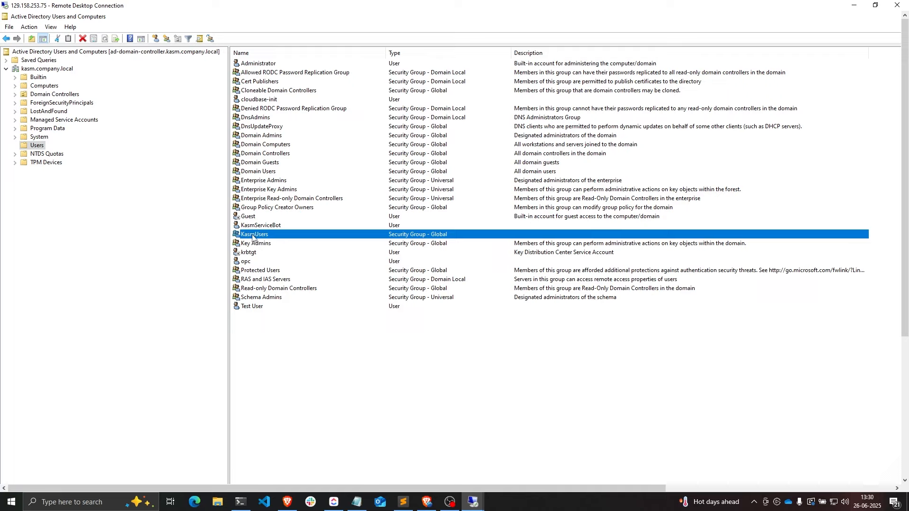
- Add KasmUsers to Test User's Member Of list alongside Domain Users and apply
click(265, 306)
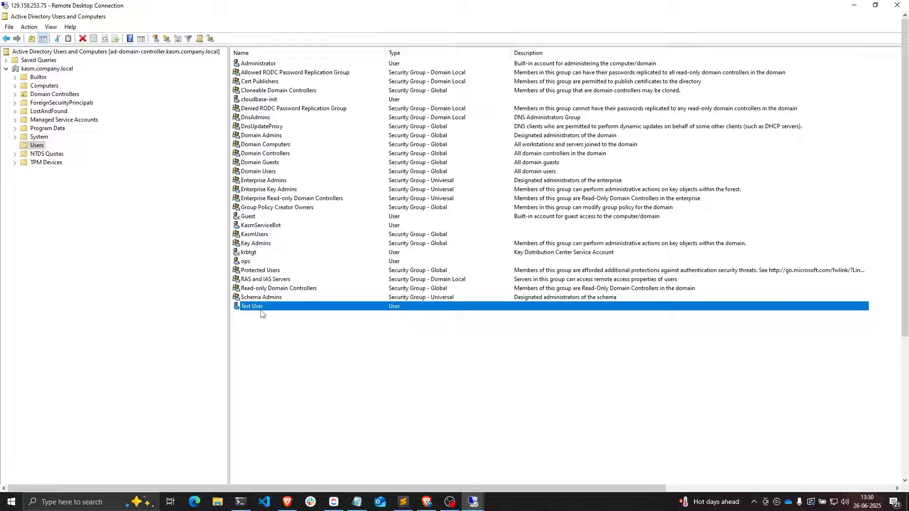
double_click(264, 310)
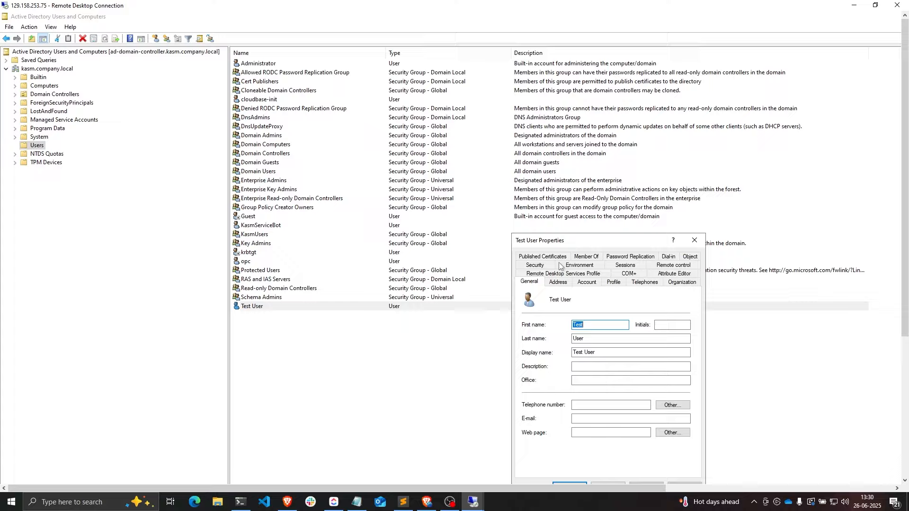
click(504, 211)
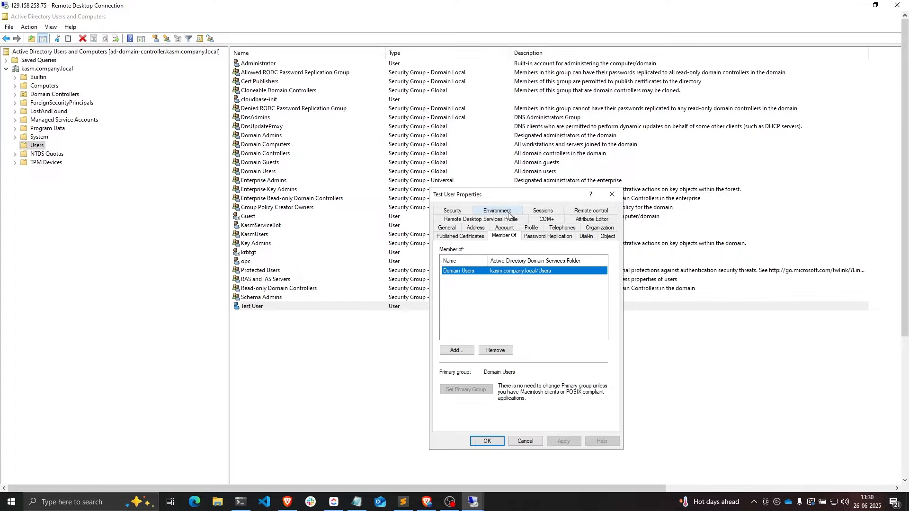
click(456, 350)
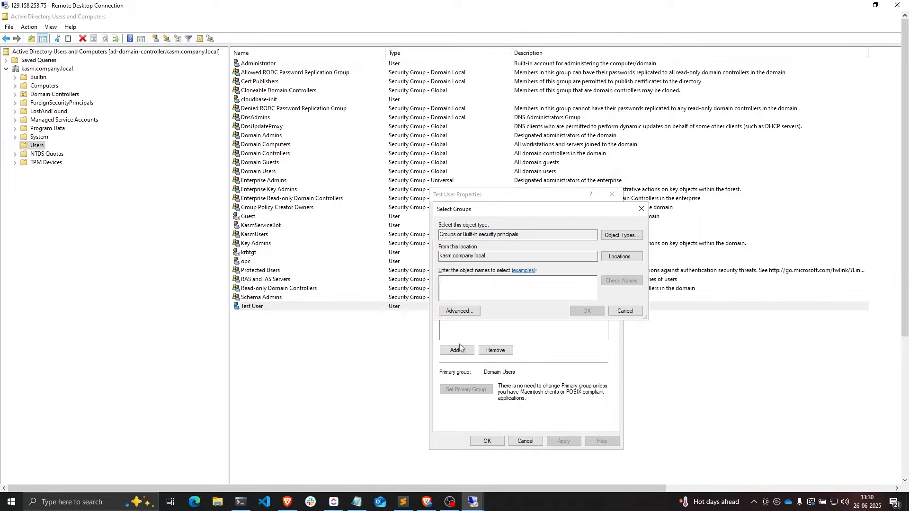
text(KasmUSers)
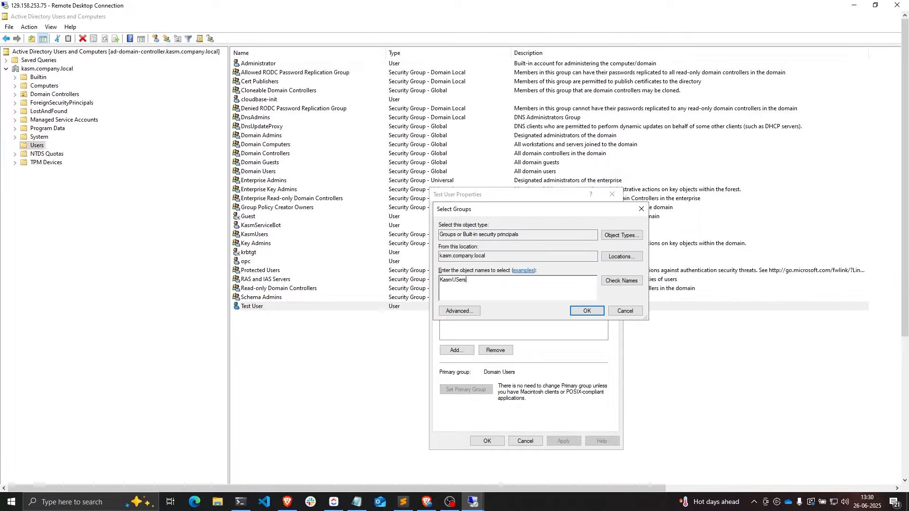
click(617, 283)
click(585, 311)
click(470, 280)
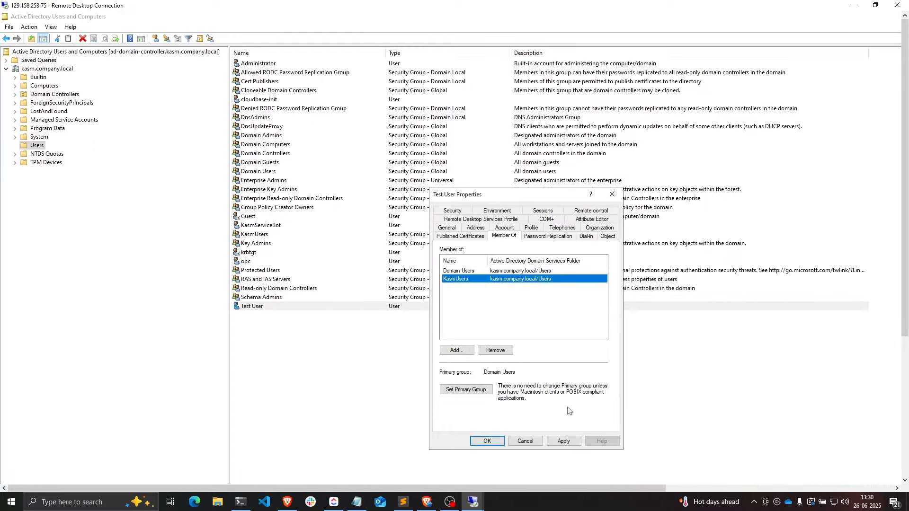
click(564, 443)
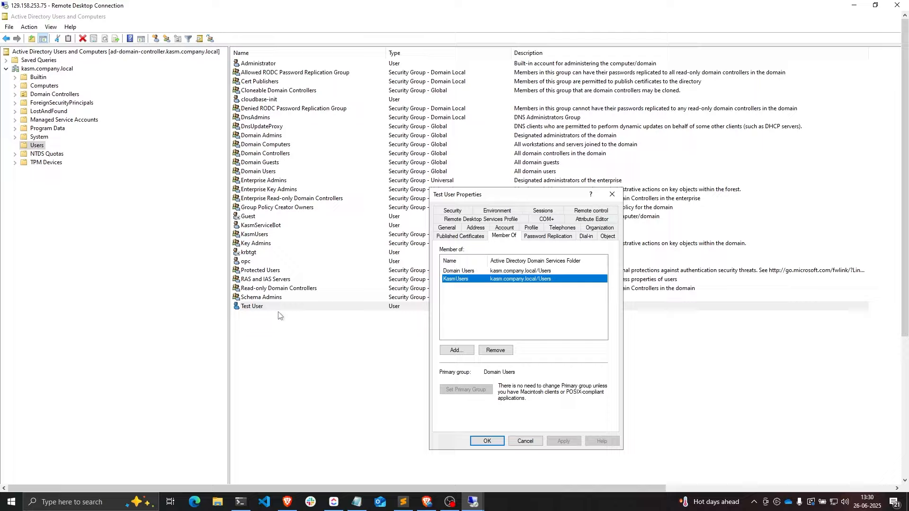
drag(474, 290, 474, 272)
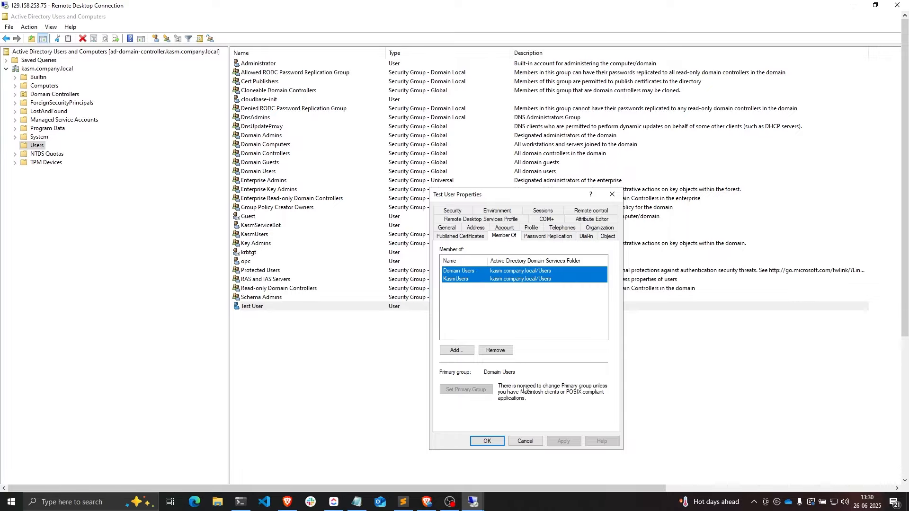
click(487, 442)
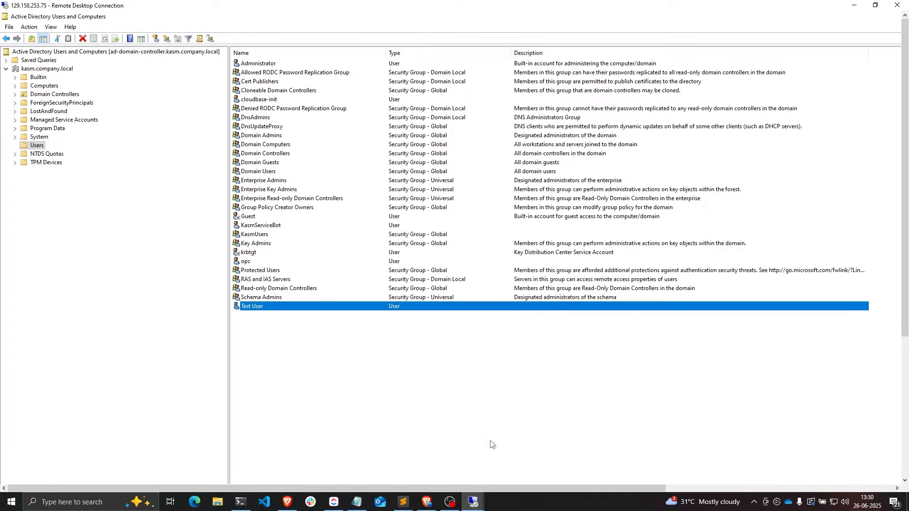
- Start a new user in Users named Test User2 with logon name testuser2
right_click(38, 146)
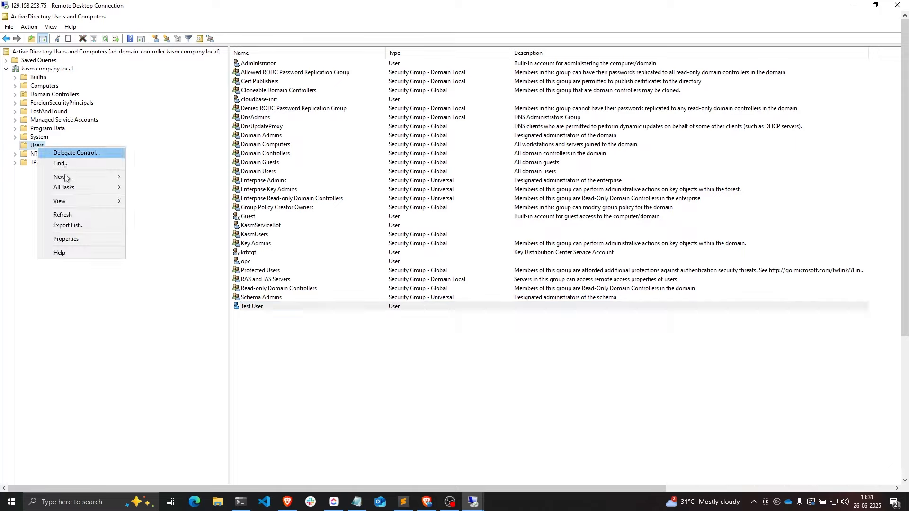
mouse_move(70, 178)
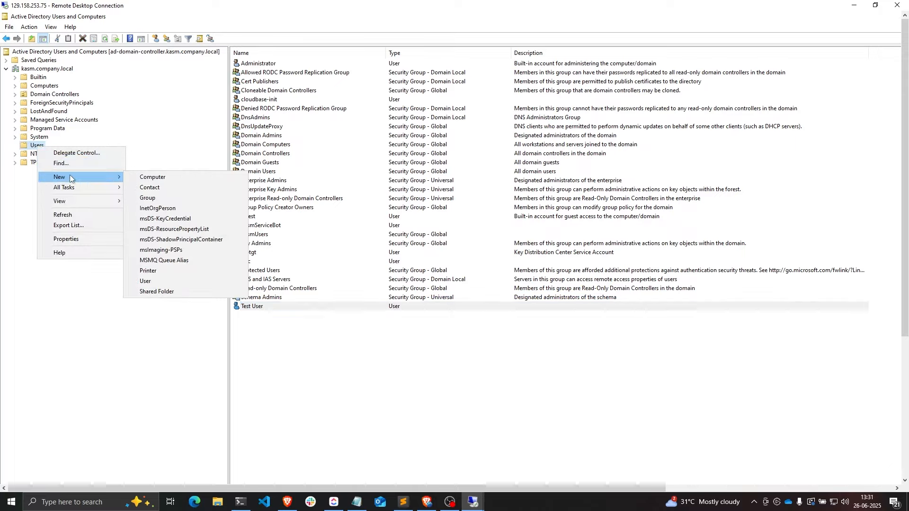
click(157, 281)
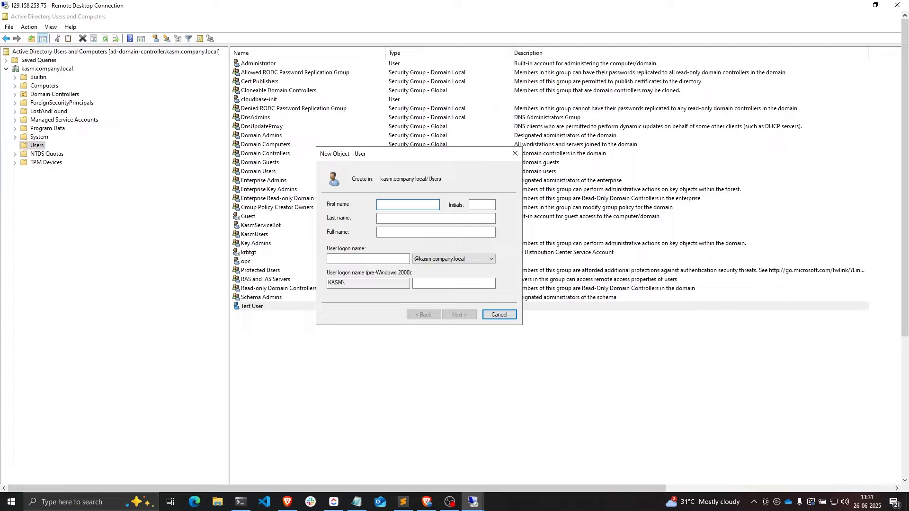
text(Test)
key(Tab)
key(BackSpace)
key(Tab)
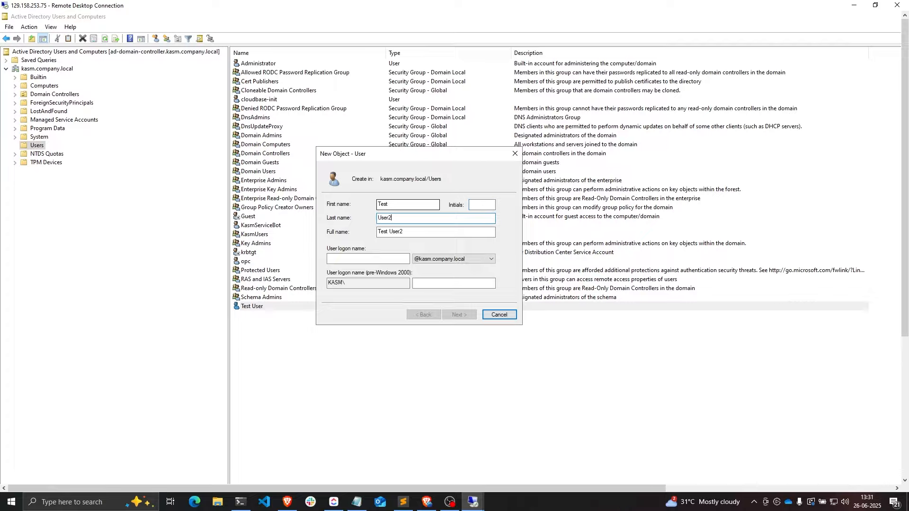
click(368, 257)
text(testuser2)
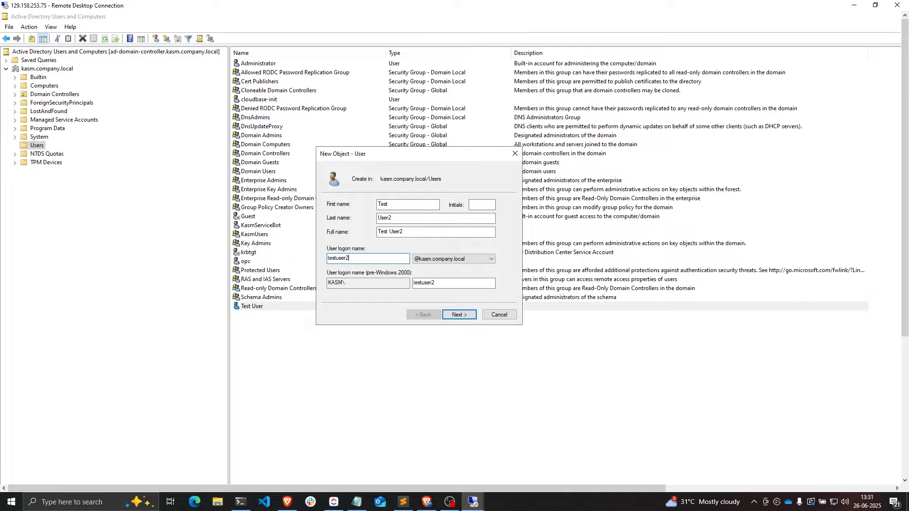
click(459, 315)
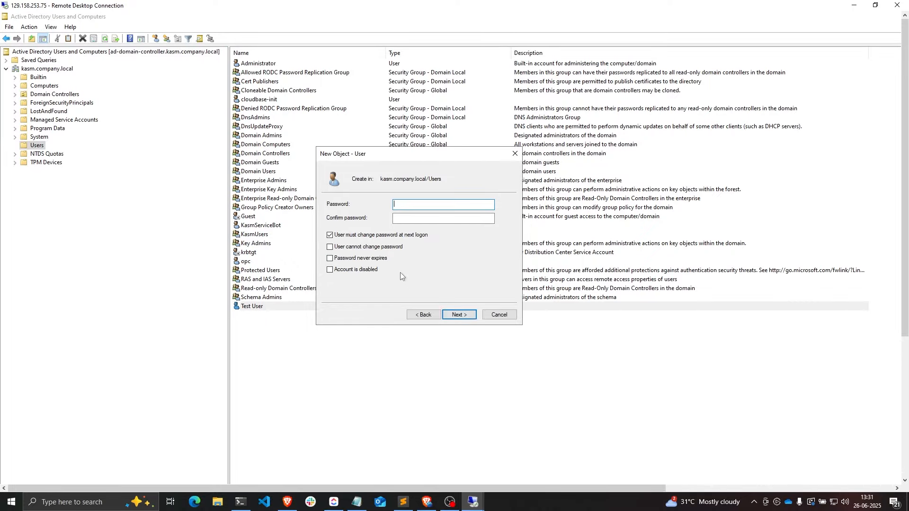
- Paste and confirm the new account's password, continuing to the summary
key(ctrl+v)
key(Tab)
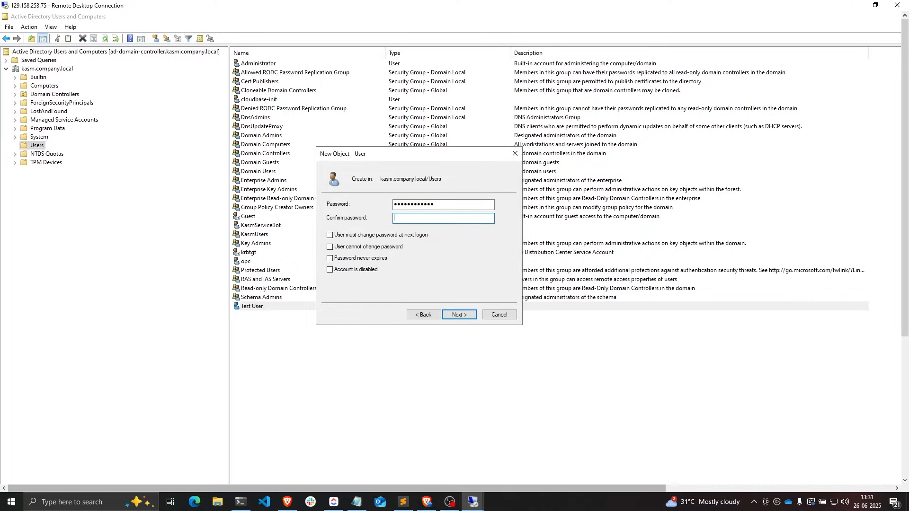
key(ctrl+v)
click(460, 314)
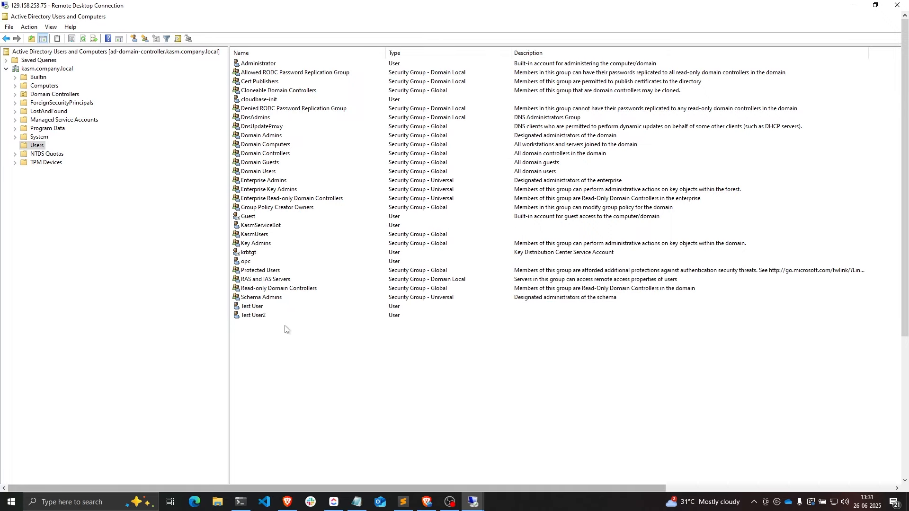
- Add KasmUsers to Test User2's Member Of list, apply and close its properties
double_click(254, 317)
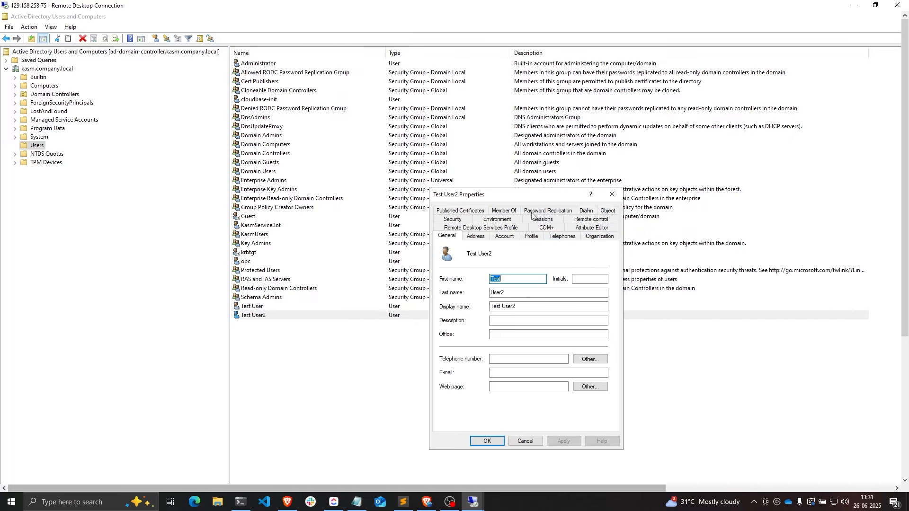
click(505, 211)
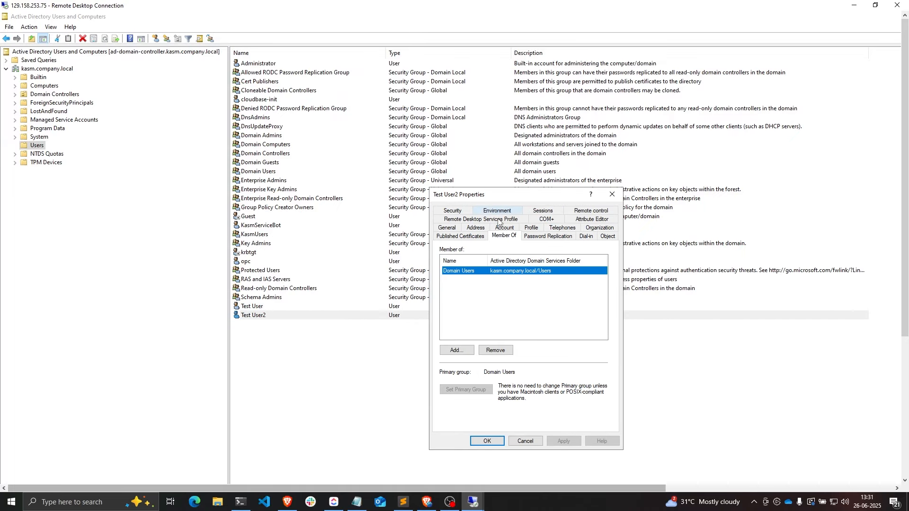
click(457, 350)
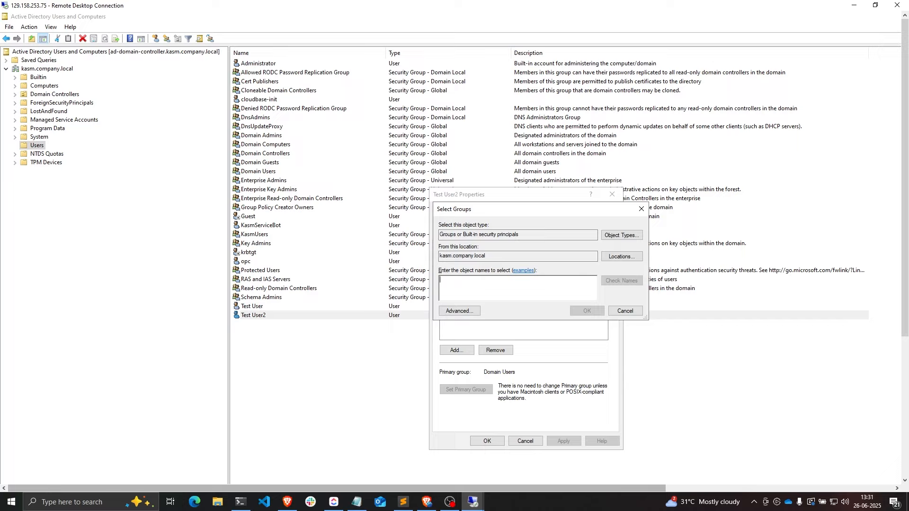
text(kasmUsers)
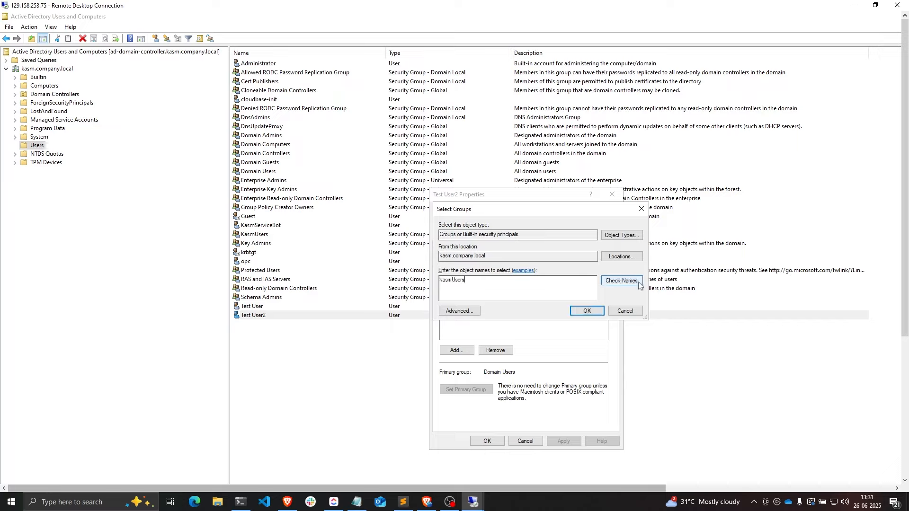
click(622, 280)
click(587, 311)
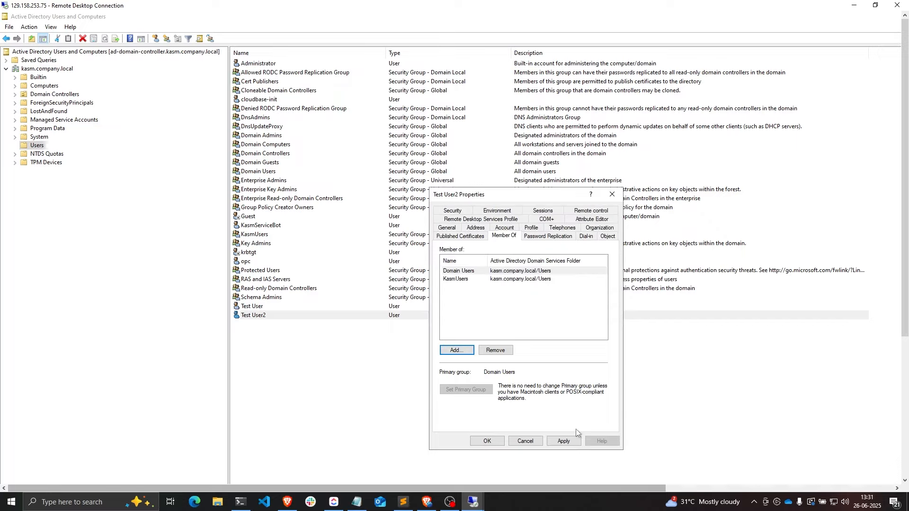
click(564, 441)
click(488, 441)
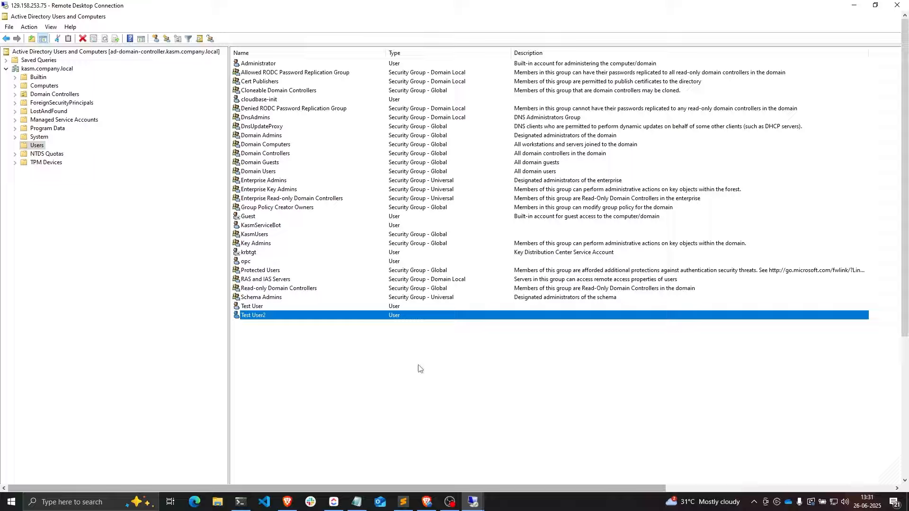
click(286, 337)
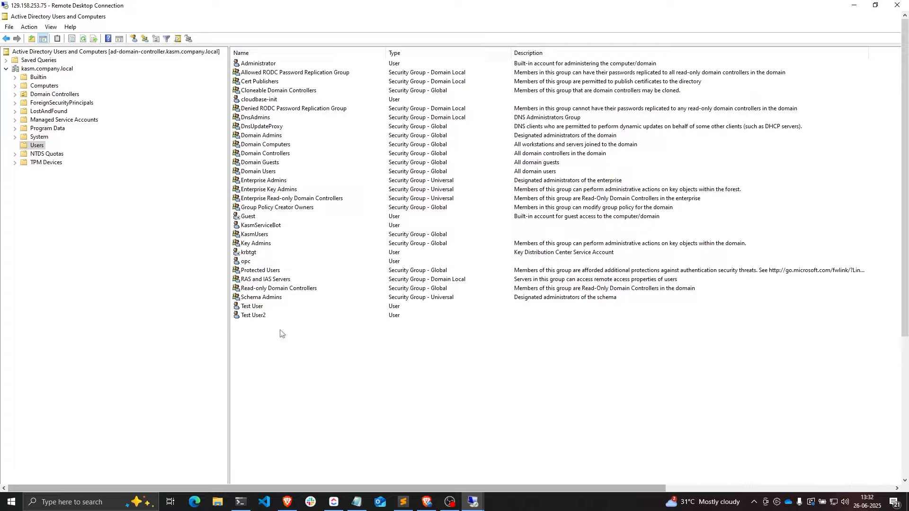
click(254, 234)
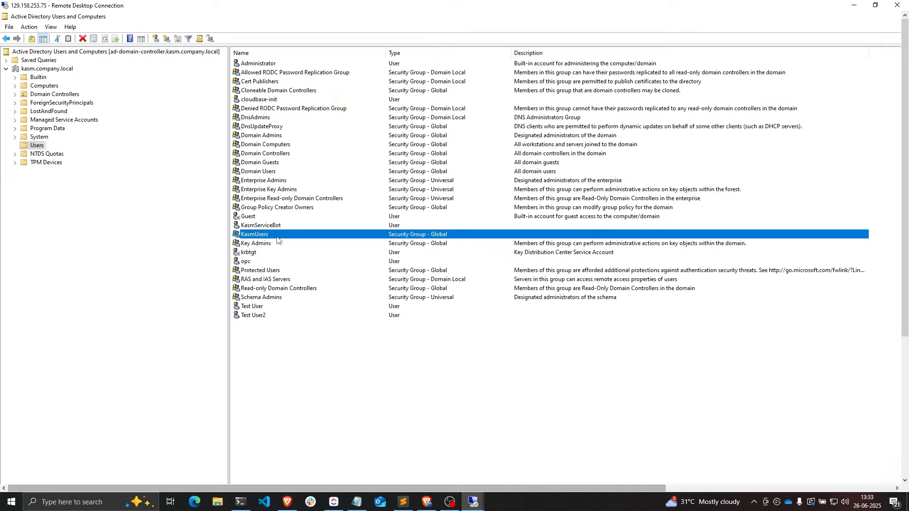
click(617, 303)
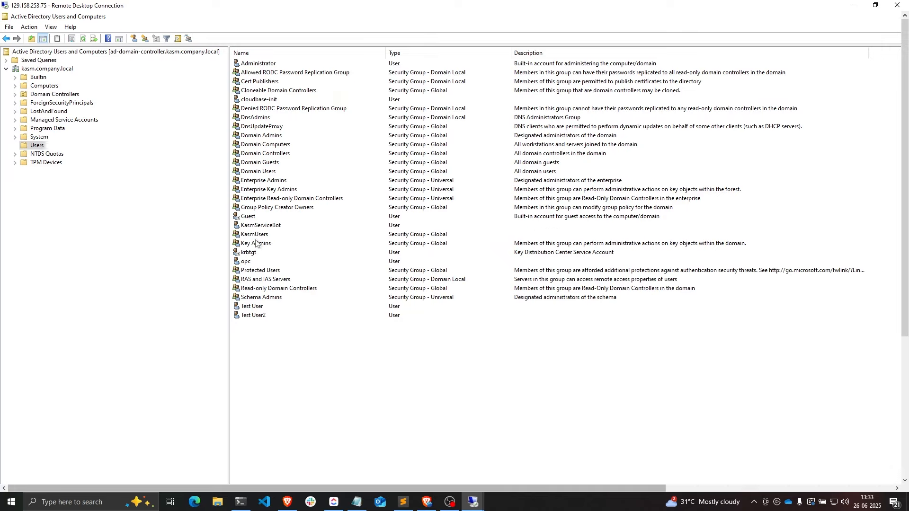
click(255, 236)
drag(256, 328, 249, 307)
click(296, 335)
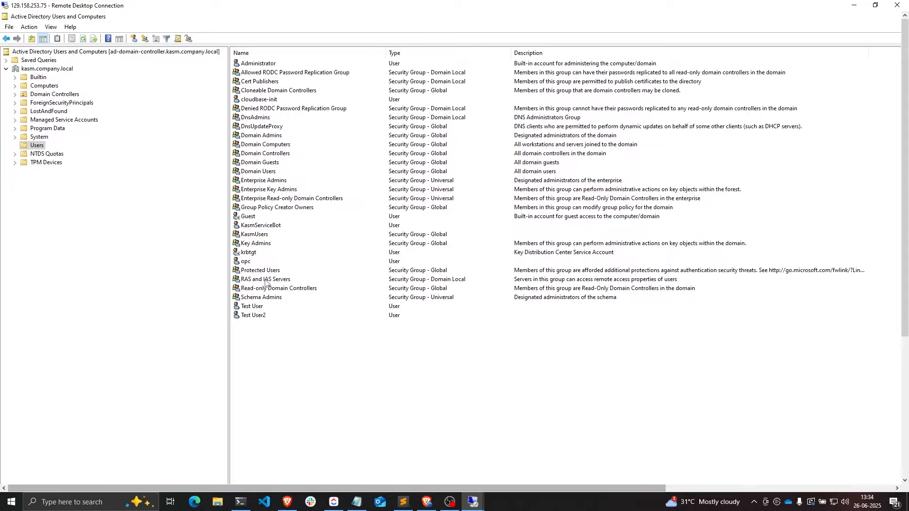
click(256, 235)
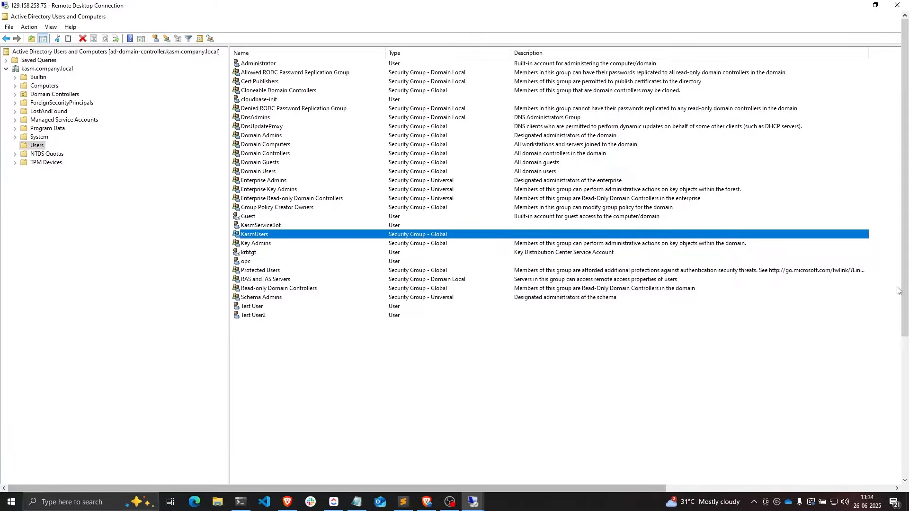
drag(902, 290, 902, 432)
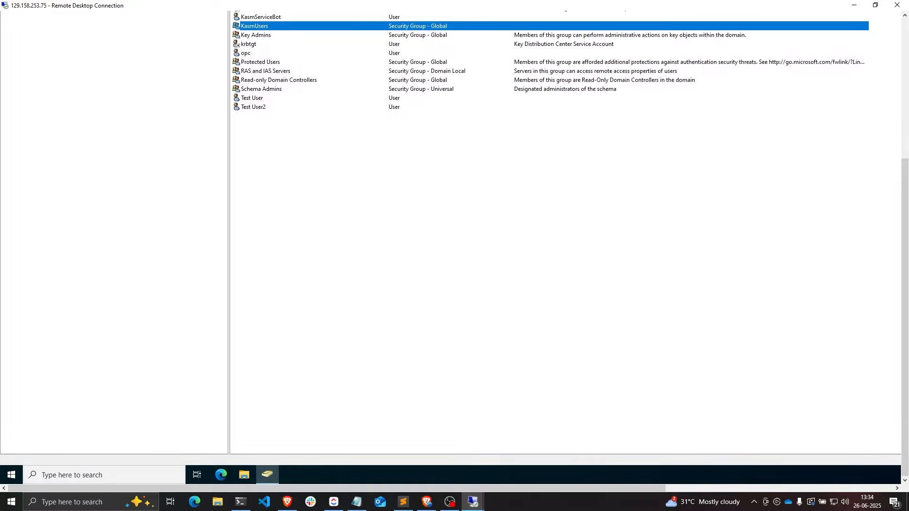
- Launch Group Policy Management by running gpmc.msc
right_click(17, 473)
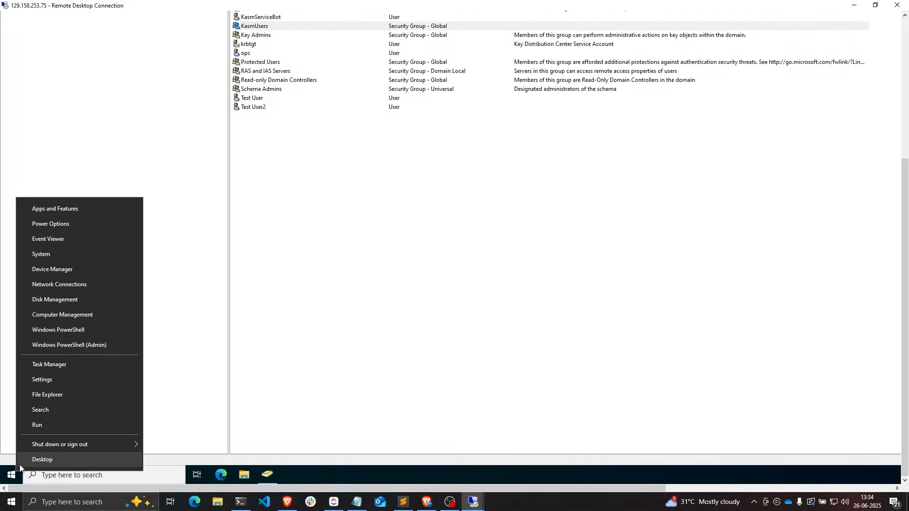
click(44, 425)
click(77, 416)
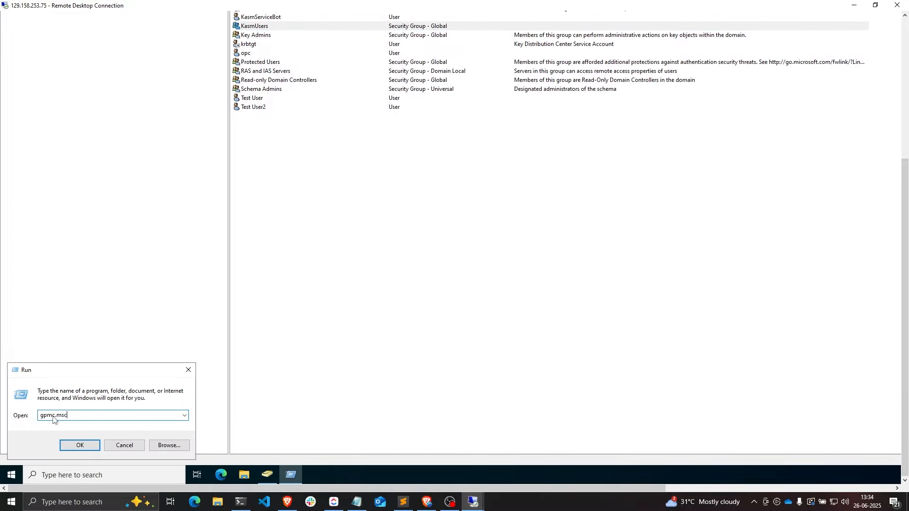
click(80, 445)
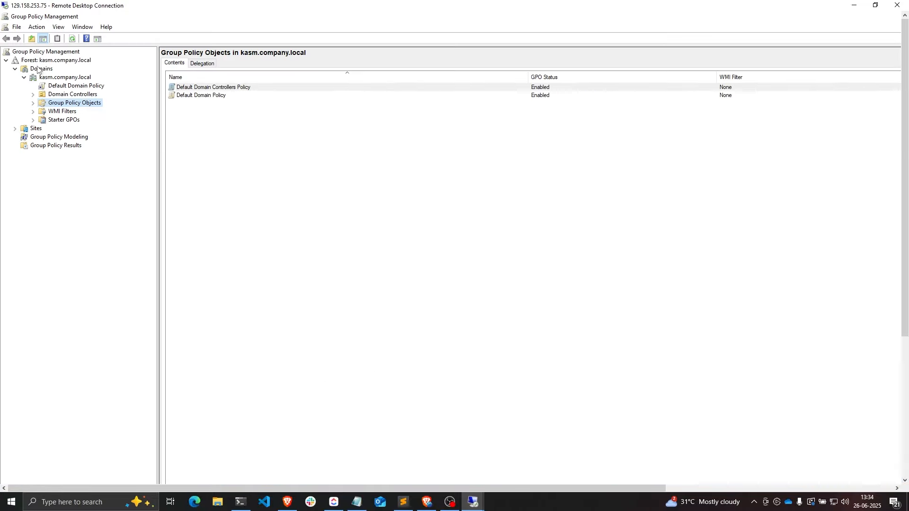
- Expand Forest > Domains and select the kasm.company.local domain, bringing up its actions
click(58, 62)
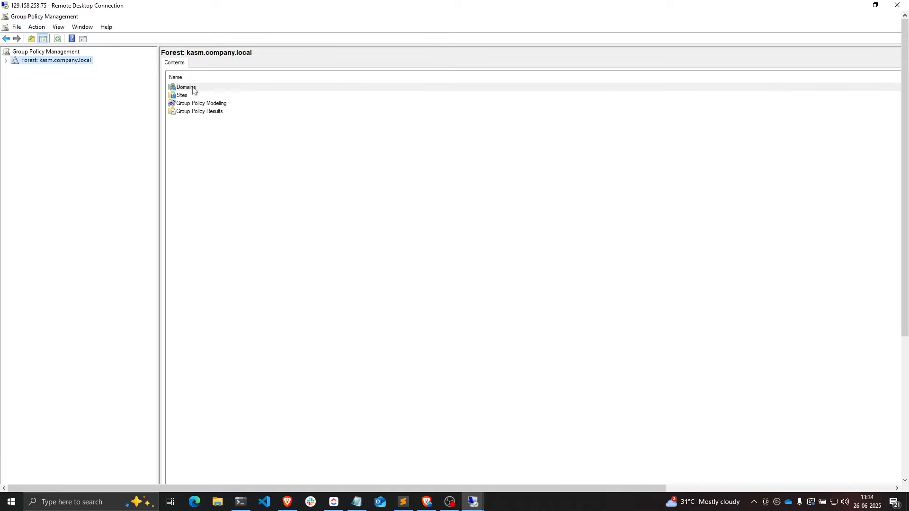
double_click(193, 89)
double_click(45, 70)
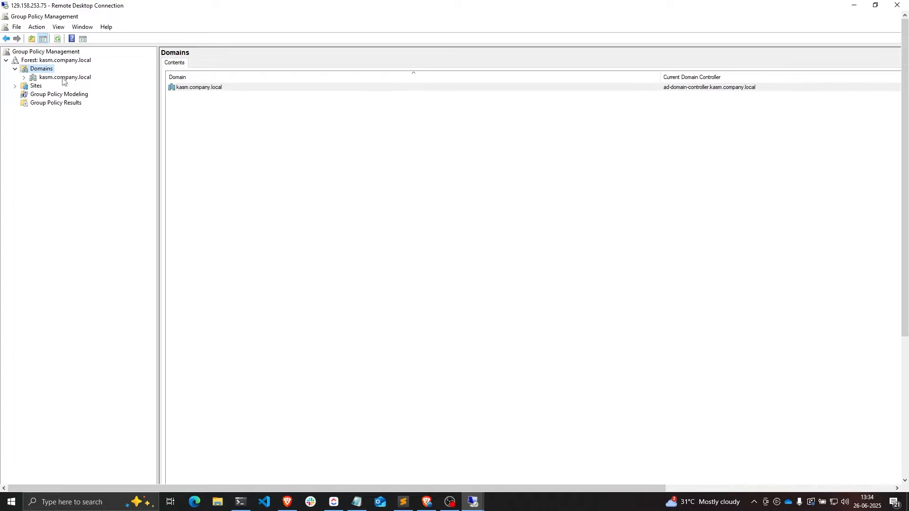
double_click(63, 79)
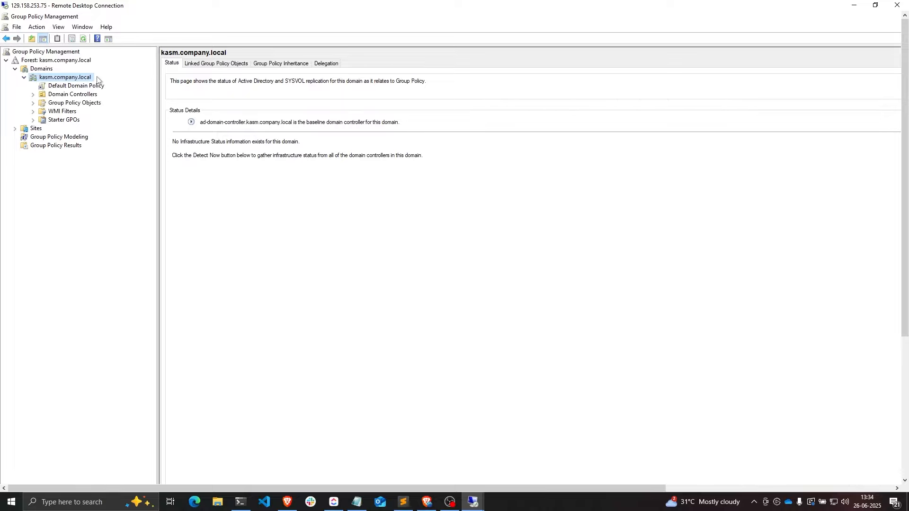
right_click(68, 80)
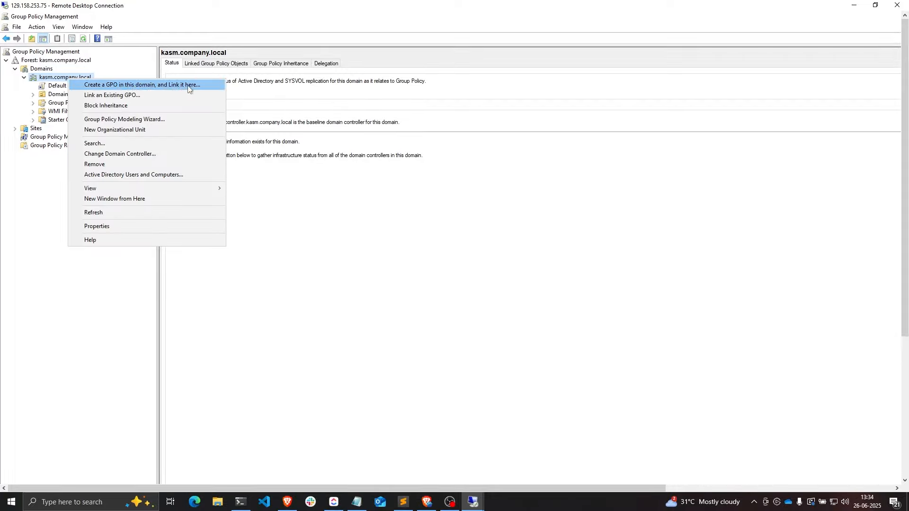
- Create a GPO named 'RDP Policy' linked to the kasm.company.local domain, then select it
click(175, 86)
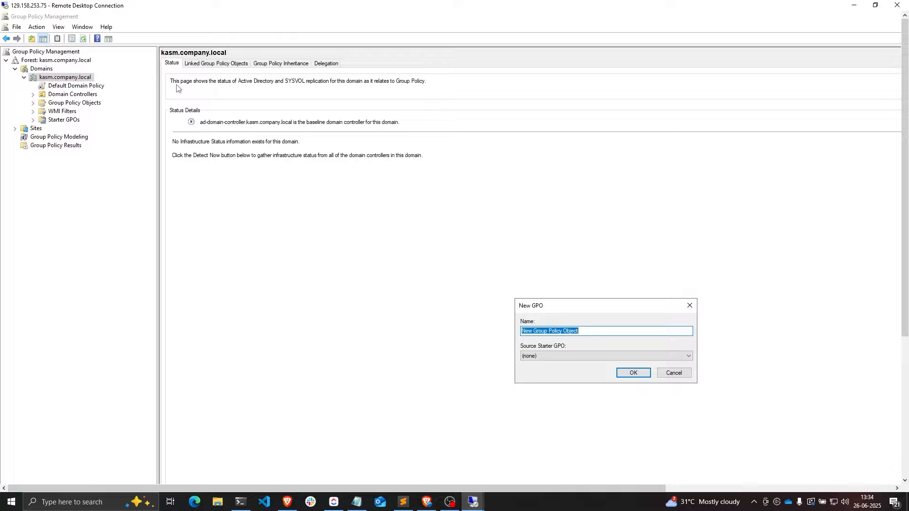
drag(551, 308, 406, 208)
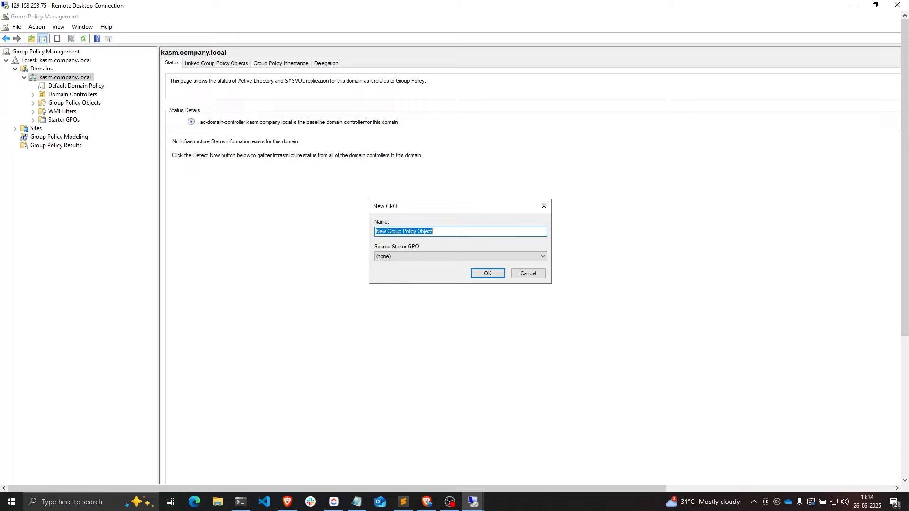
click(435, 231)
key(ctrl+a)
text(RD)
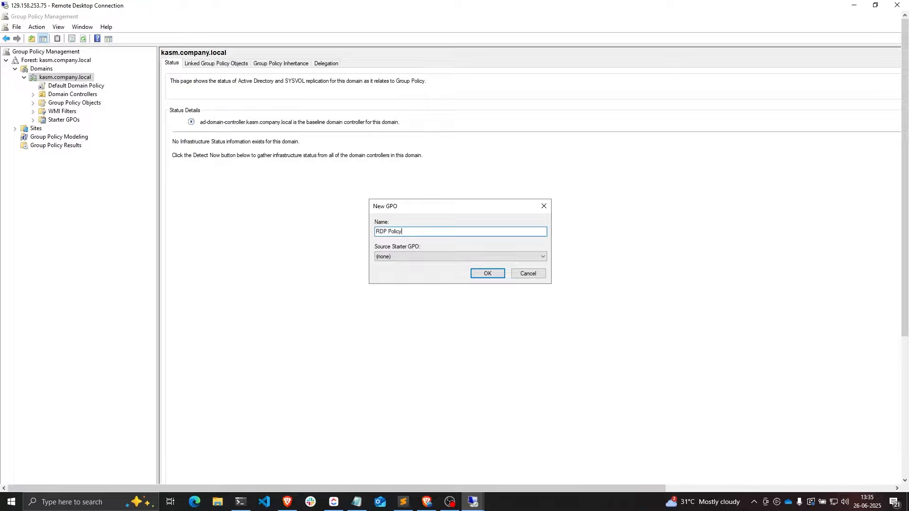
click(499, 276)
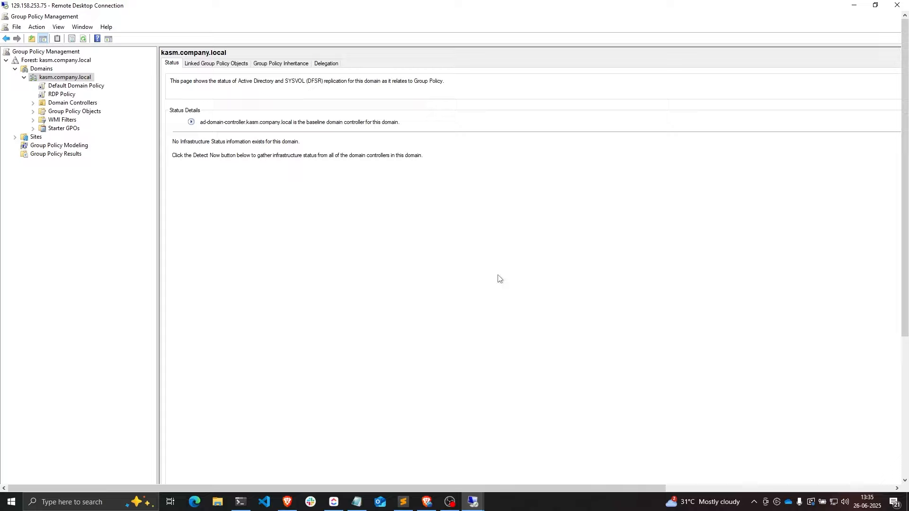
click(66, 95)
right_click(66, 97)
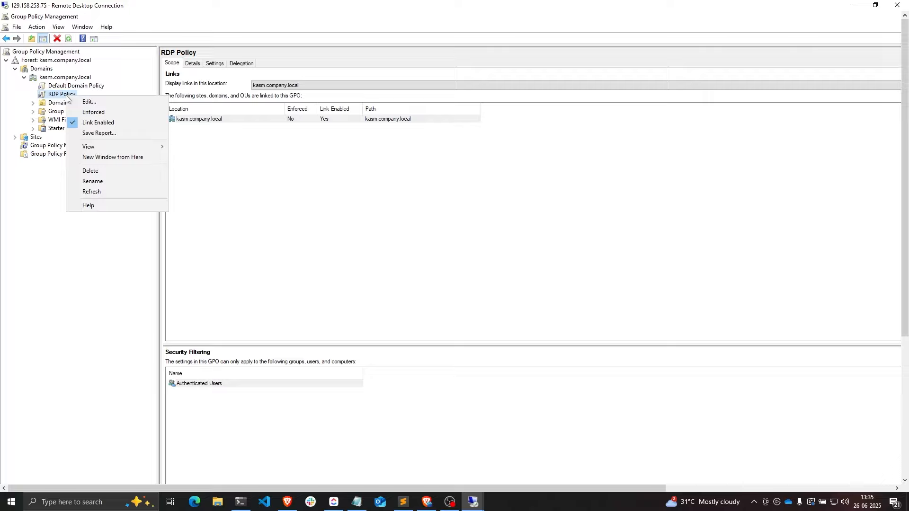
- Edit RDP Policy and open User Rights Assignment's 'Allow log on through Remote Desktop Services' right
click(94, 102)
click(96, 101)
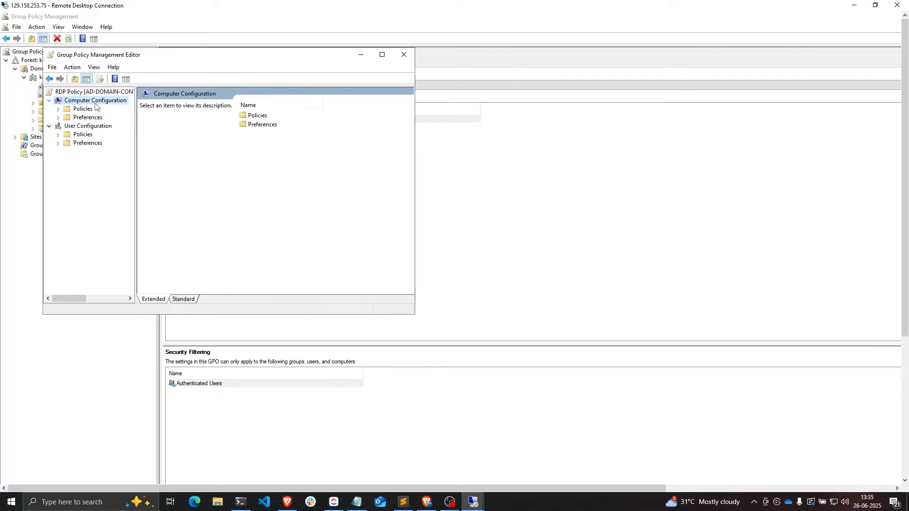
double_click(96, 101)
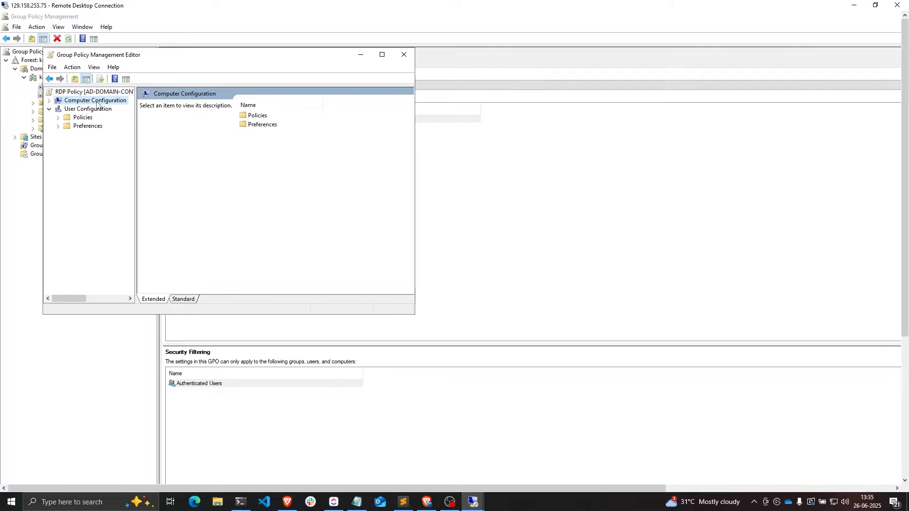
double_click(268, 117)
click(270, 125)
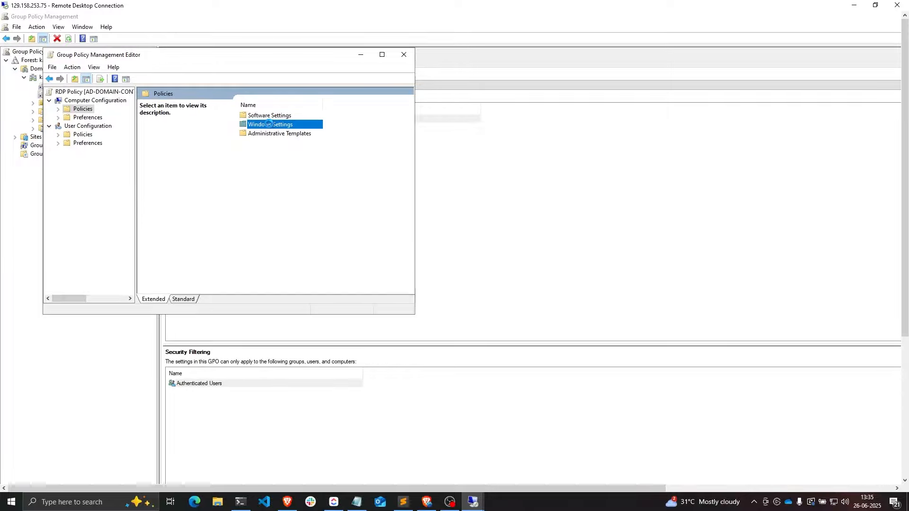
double_click(270, 126)
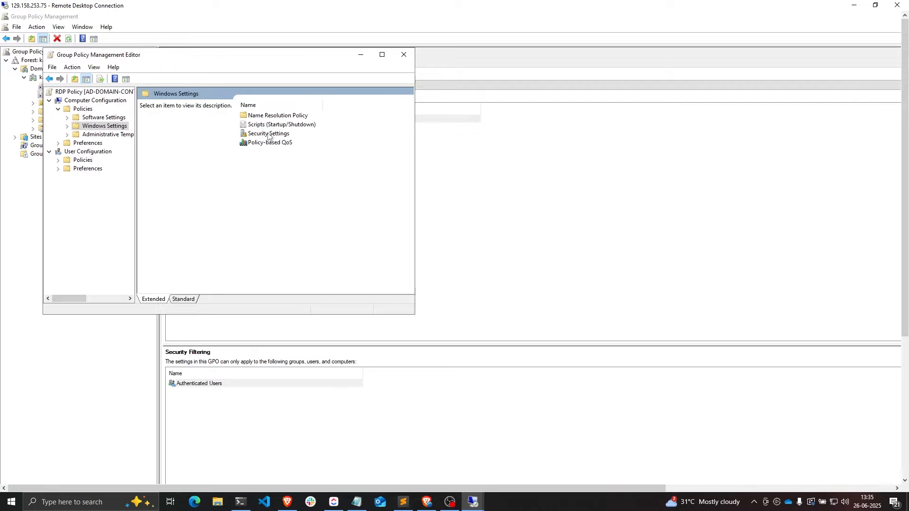
double_click(268, 135)
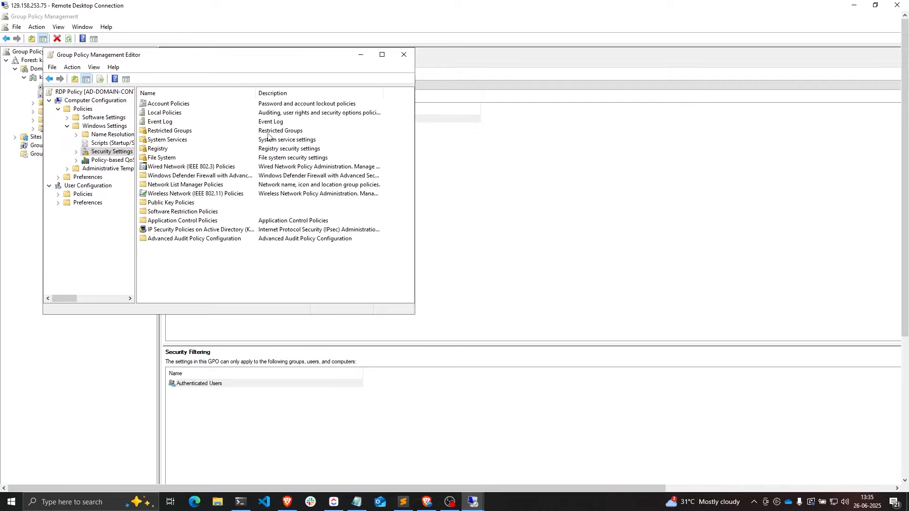
double_click(165, 113)
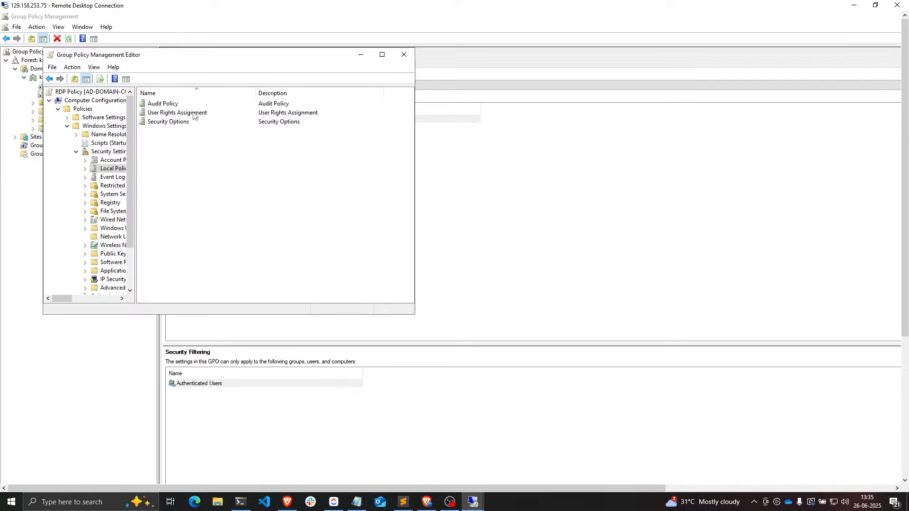
double_click(184, 114)
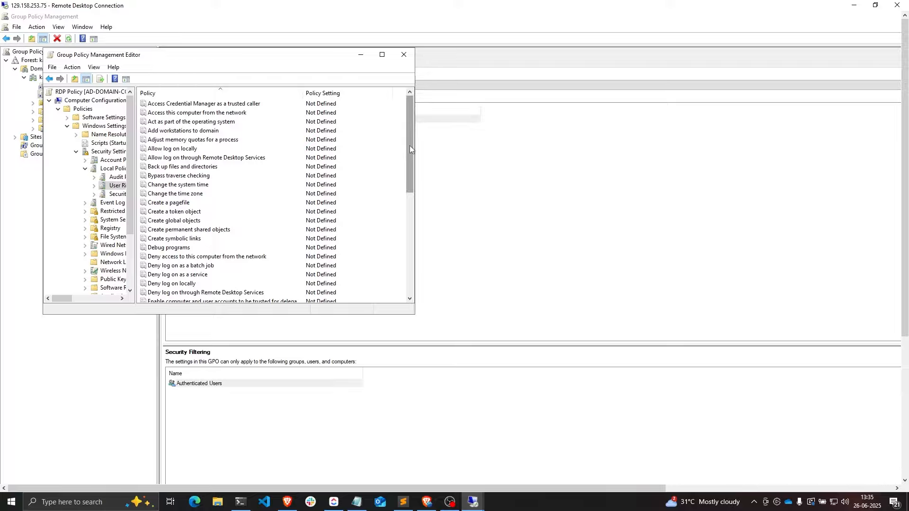
mouse_move(410, 146)
mouse_down()
mouse_move(409, 160)
mouse_move(408, 140)
mouse_up()
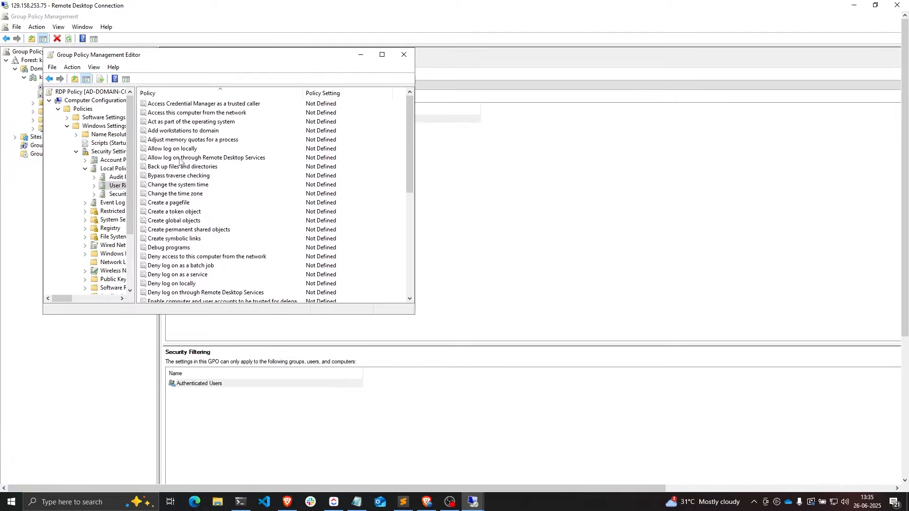
double_click(243, 159)
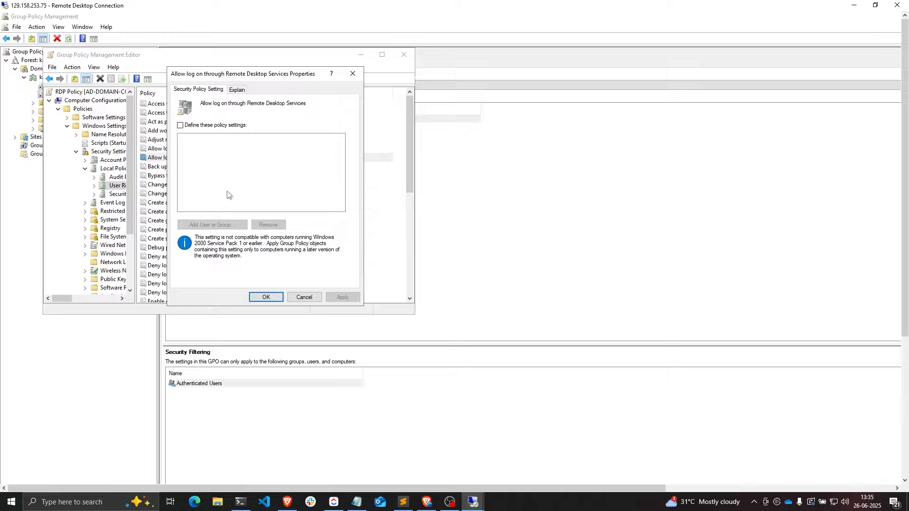
- Define the policy setting and add the KASM\KasmUsers group to the right
click(180, 125)
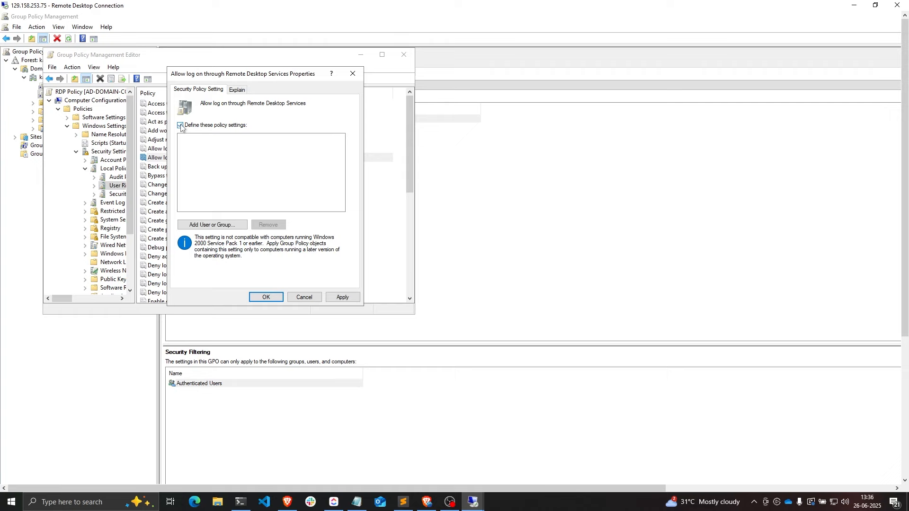
click(211, 225)
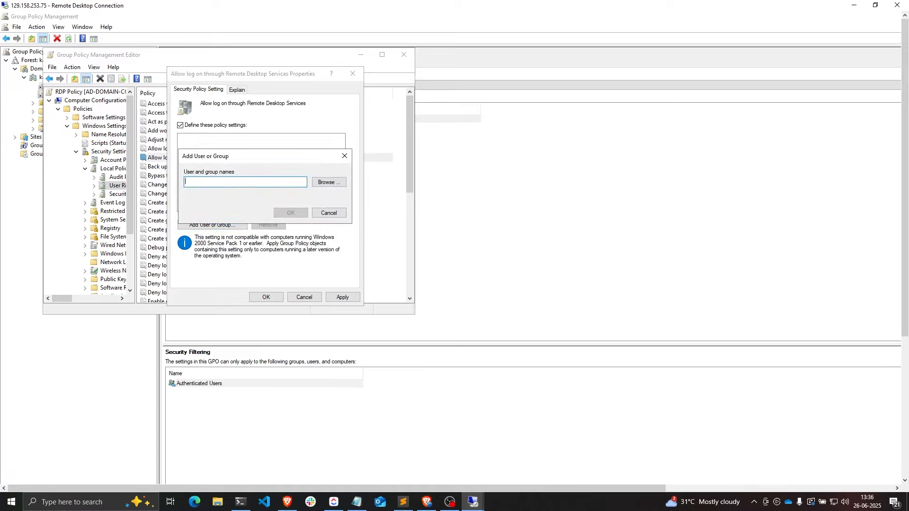
click(334, 183)
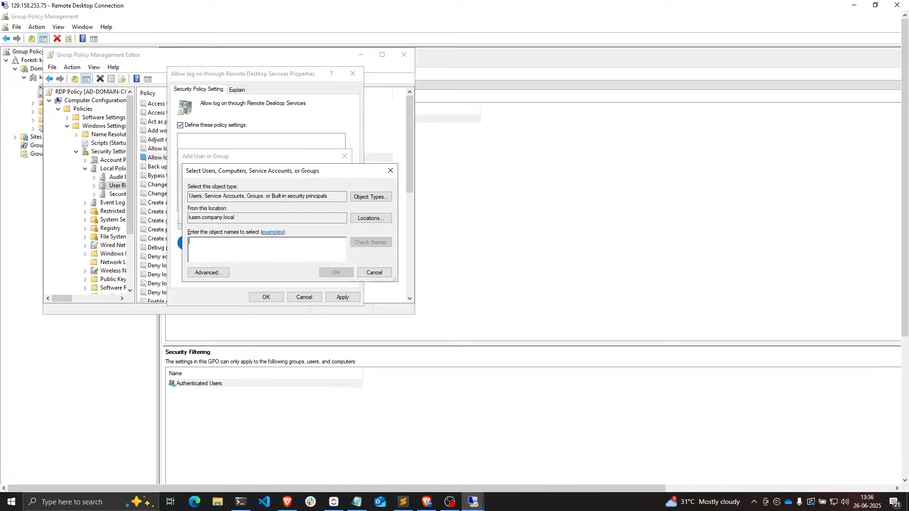
text(KasmUsers)
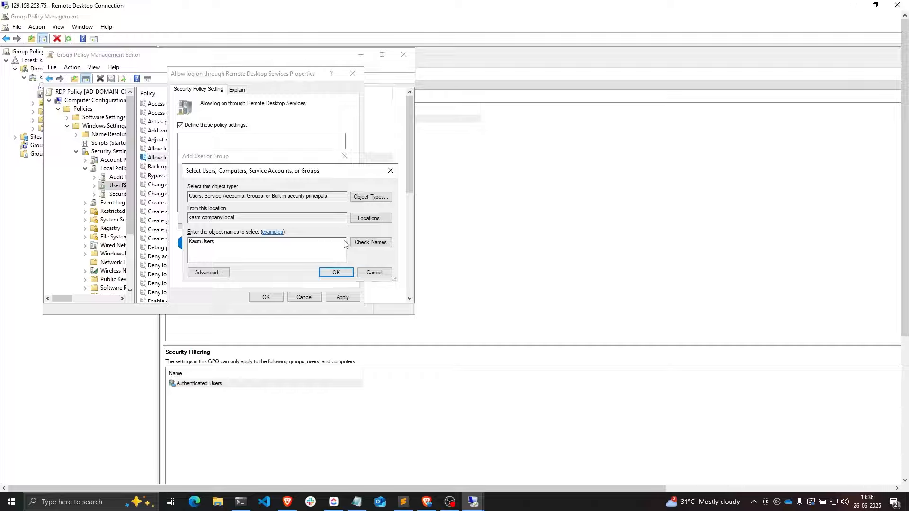
click(336, 273)
click(296, 213)
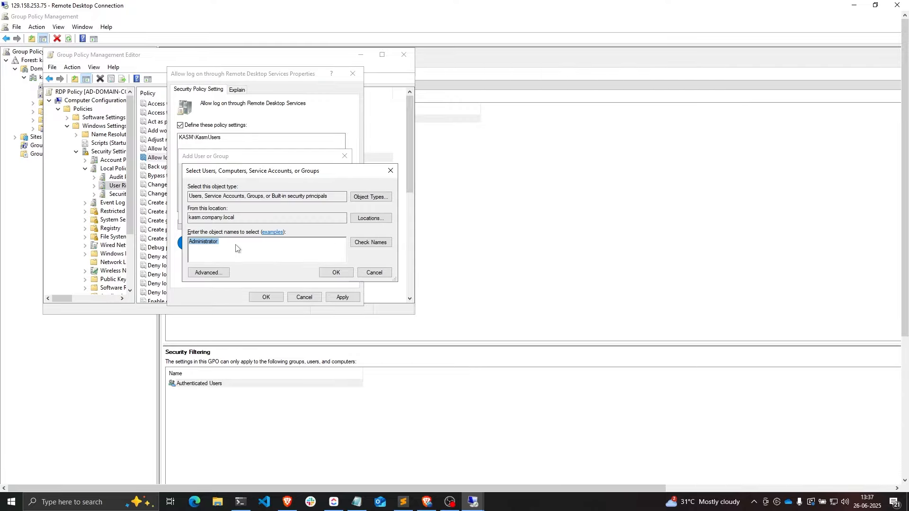
- Add Administrators to the allowed list as well, then apply and close the properties
key(BackSpace)
text(Administrators)
click(336, 272)
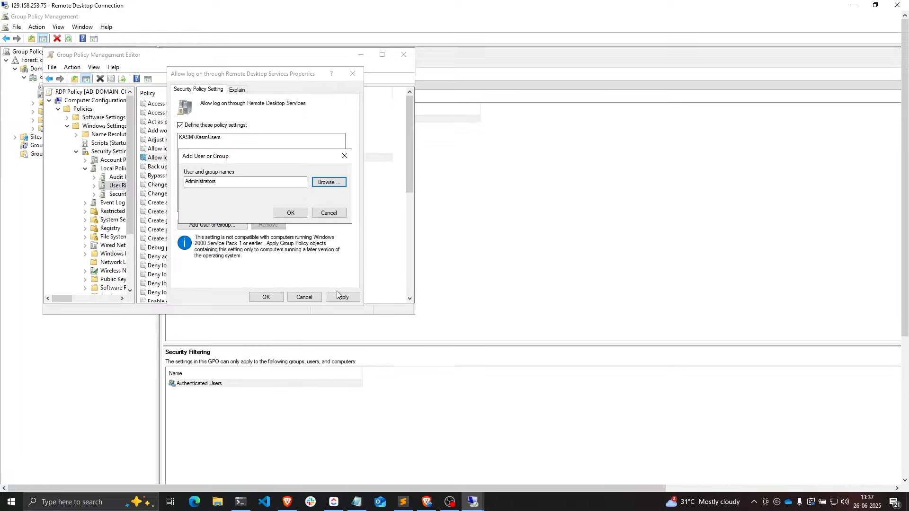
click(299, 214)
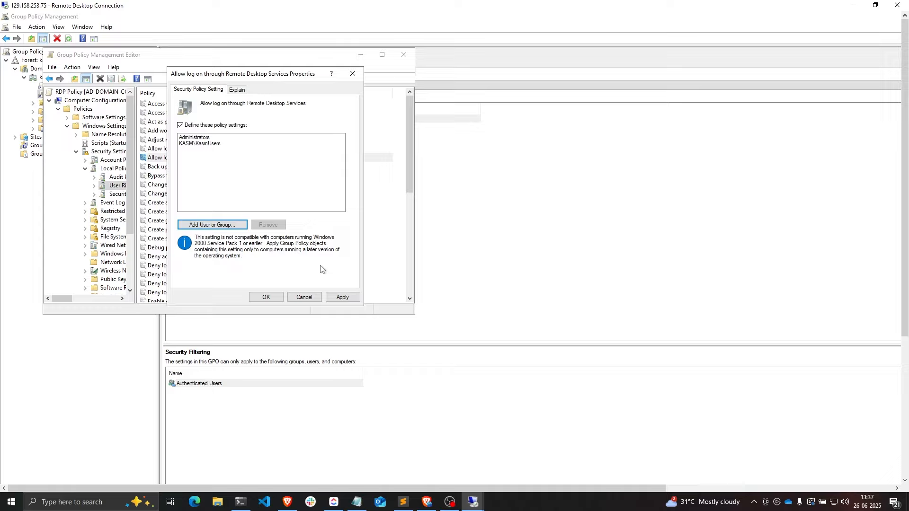
click(334, 300)
click(267, 298)
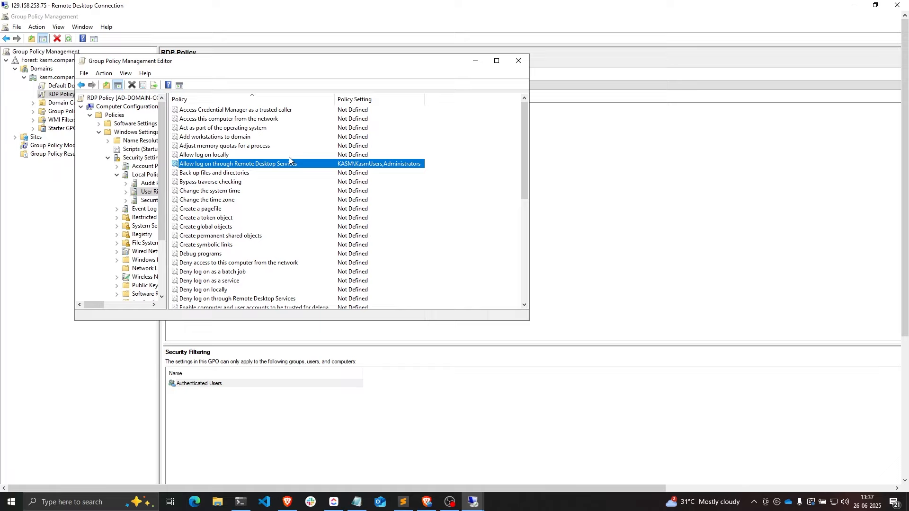
- Maximise the editor and go to Computer Configuration > Preferences > Control Panel Settings > Local Users and Groups
double_click(175, 61)
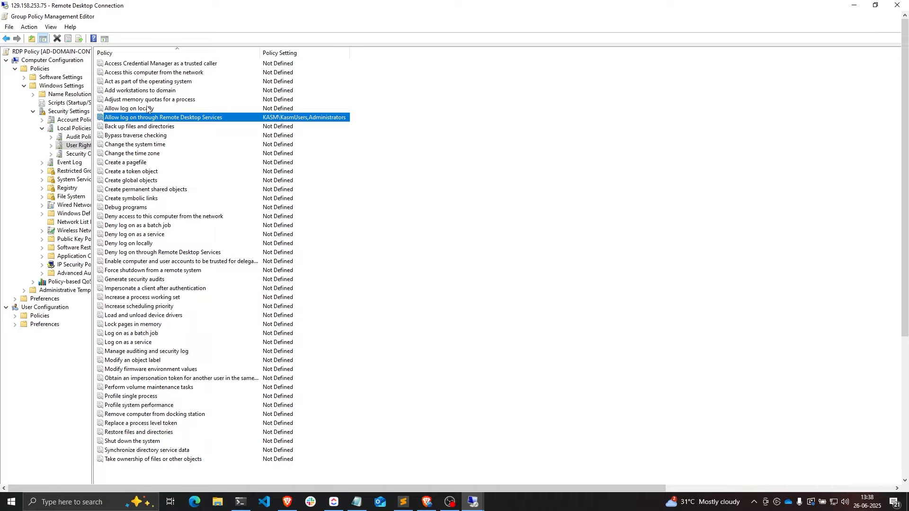
double_click(55, 61)
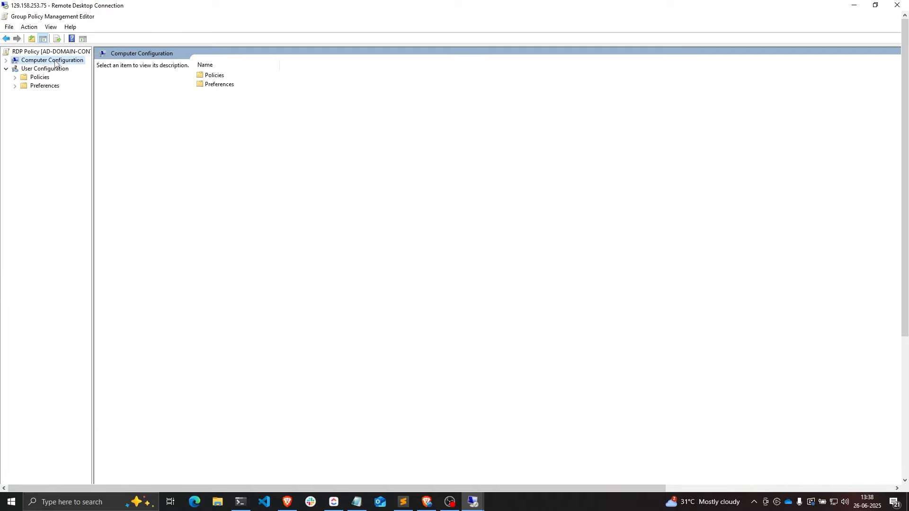
double_click(208, 85)
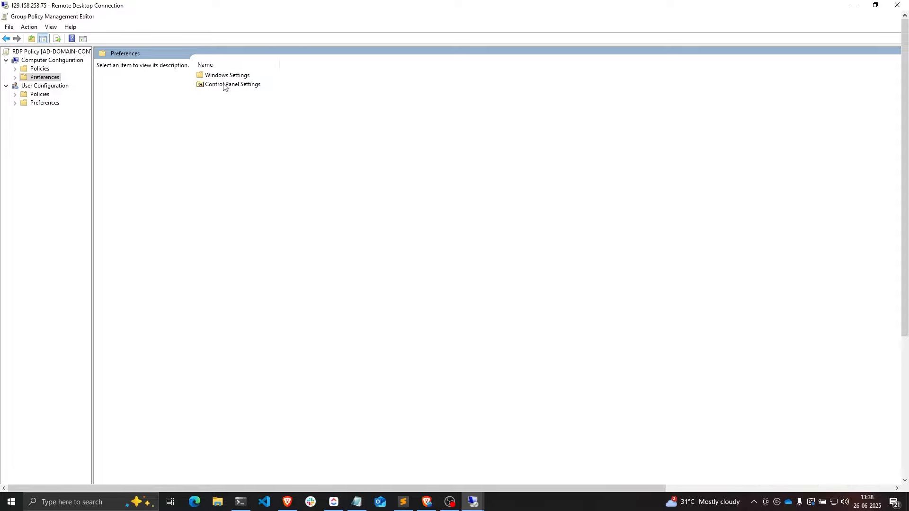
double_click(225, 85)
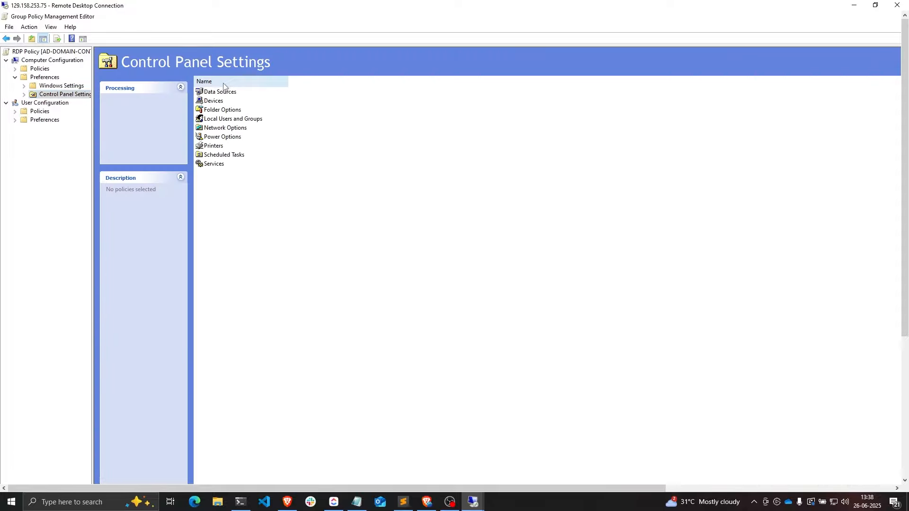
double_click(219, 119)
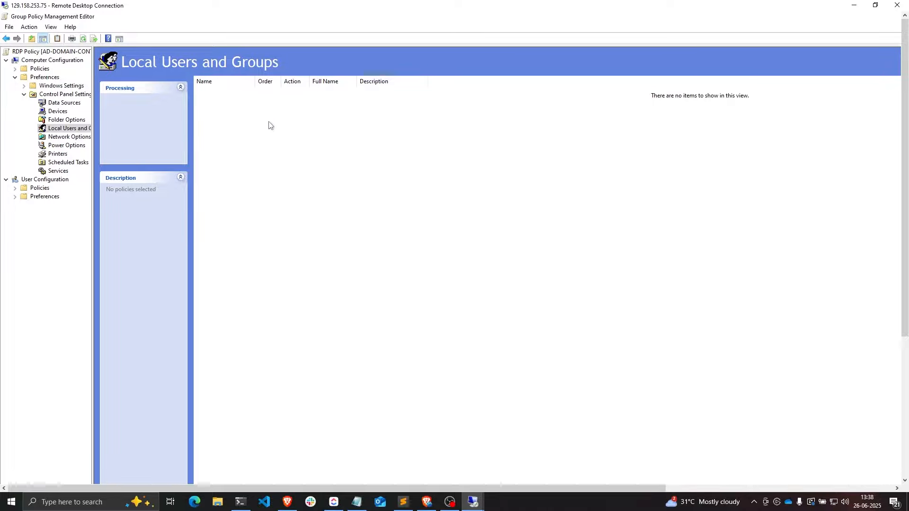
- Create a new Local Group preference for the group 'Remote Desktop Users'
right_click(284, 111)
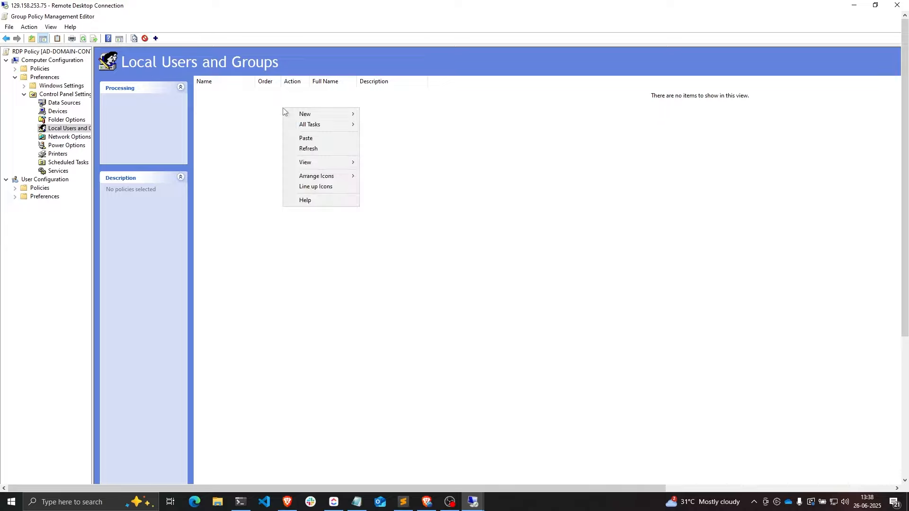
mouse_move(300, 117)
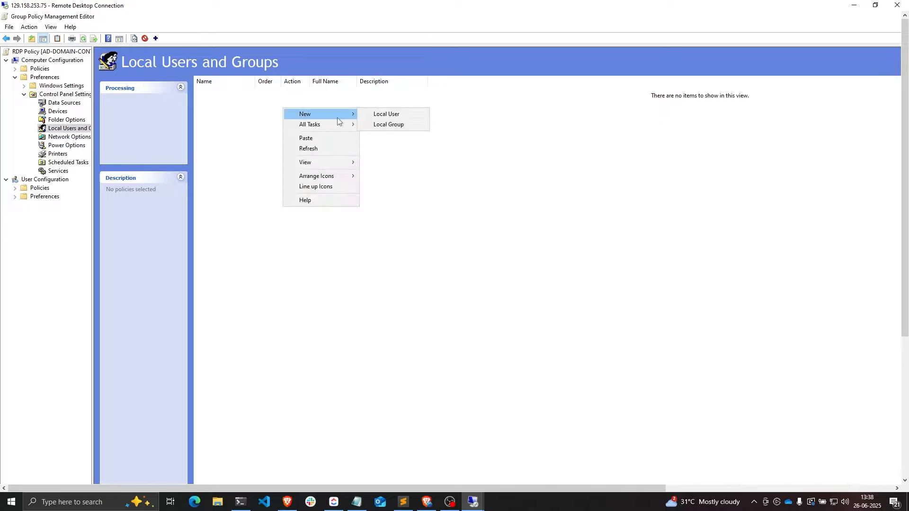
click(402, 125)
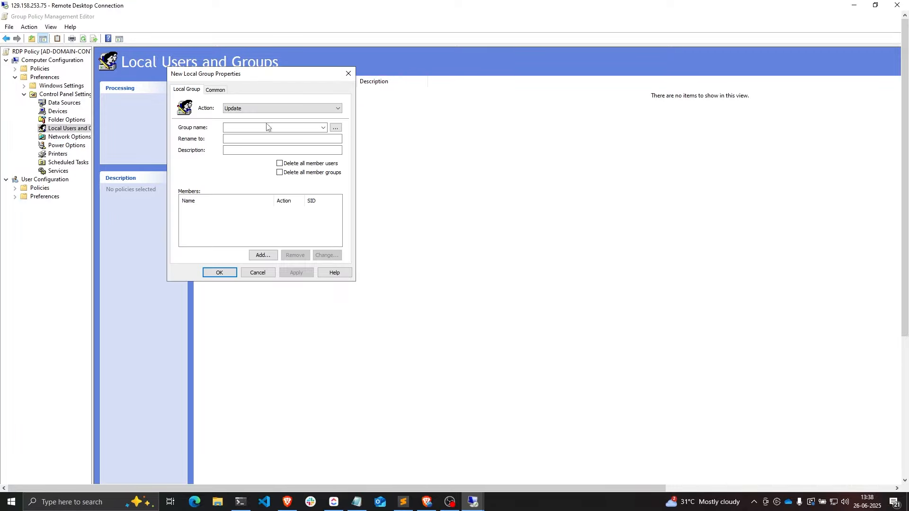
click(258, 128)
text(Remote Des)
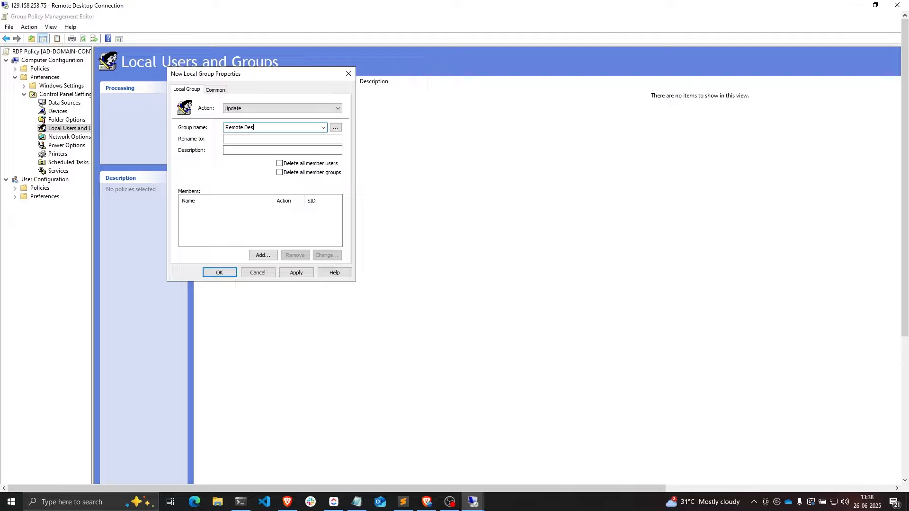
text(ktop Users)
drag(279, 128, 225, 131)
key(End)
- Add members KASM\KasmUsers and KASM\Administrator, then apply and save the group preference
click(261, 256)
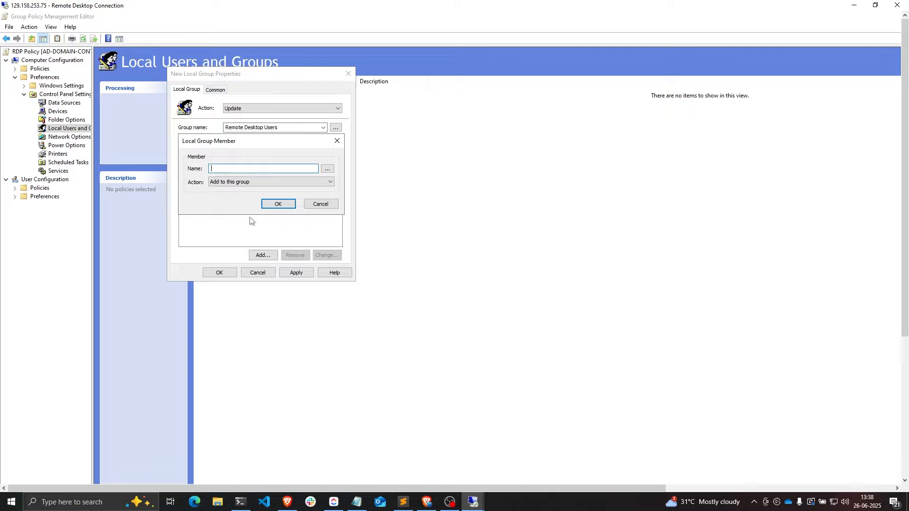
click(327, 169)
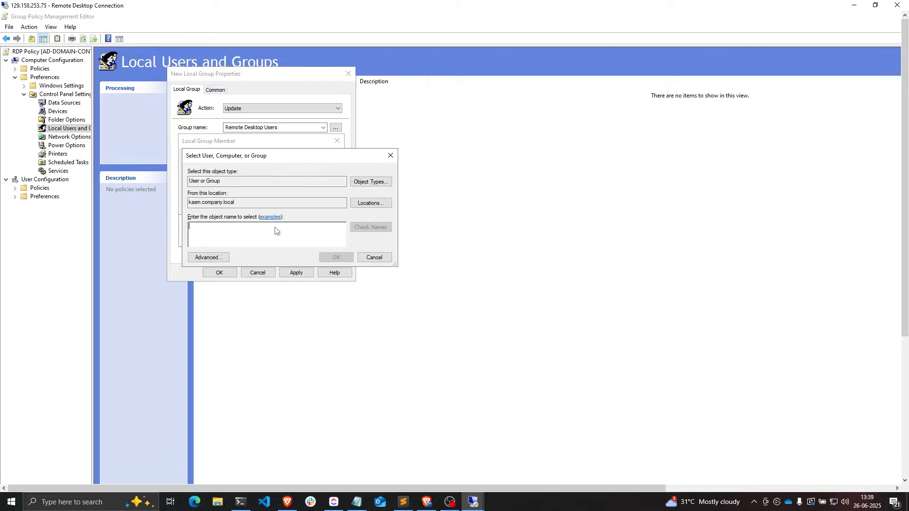
text(kasmUsers)
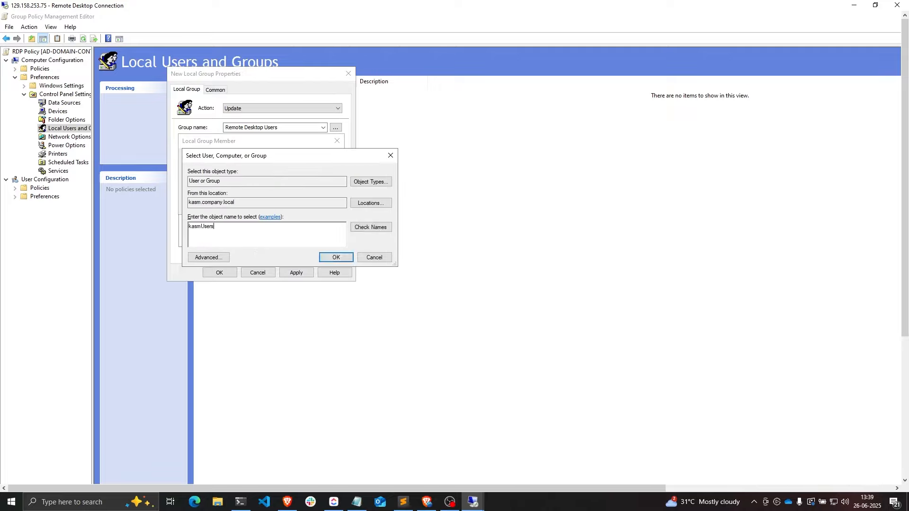
click(379, 229)
click(330, 258)
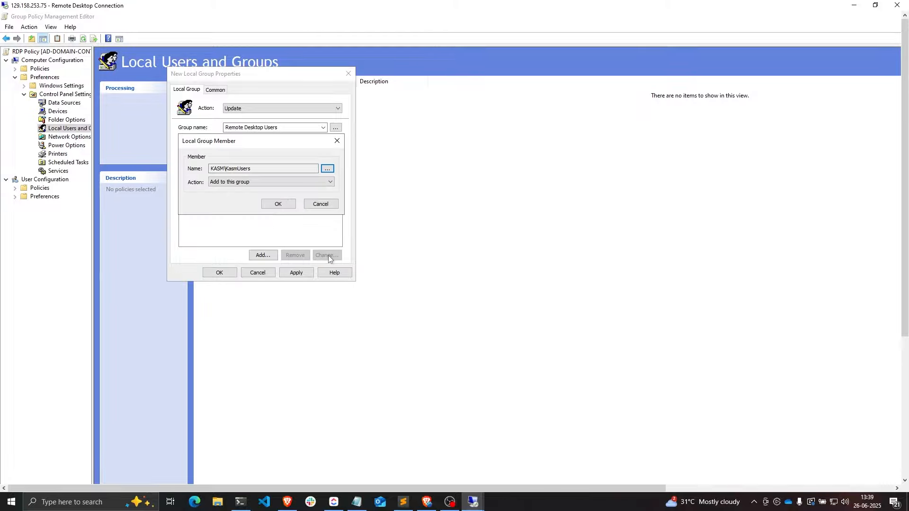
click(327, 169)
text(Admi)
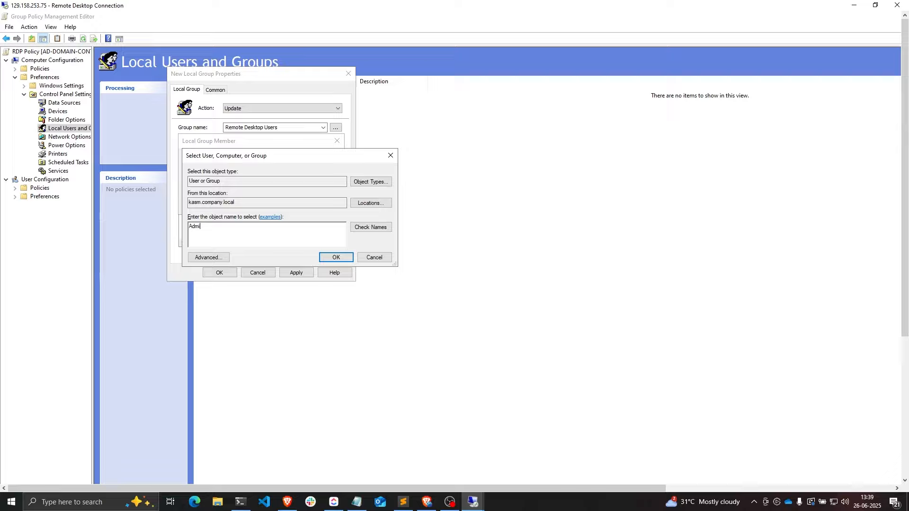
text(nistrator)
key(ctrl+k)
click(339, 258)
click(283, 203)
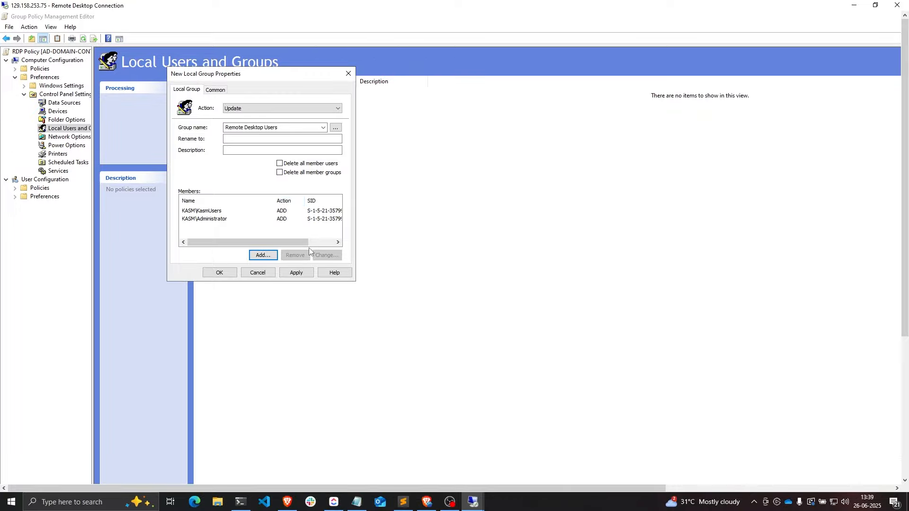
click(300, 273)
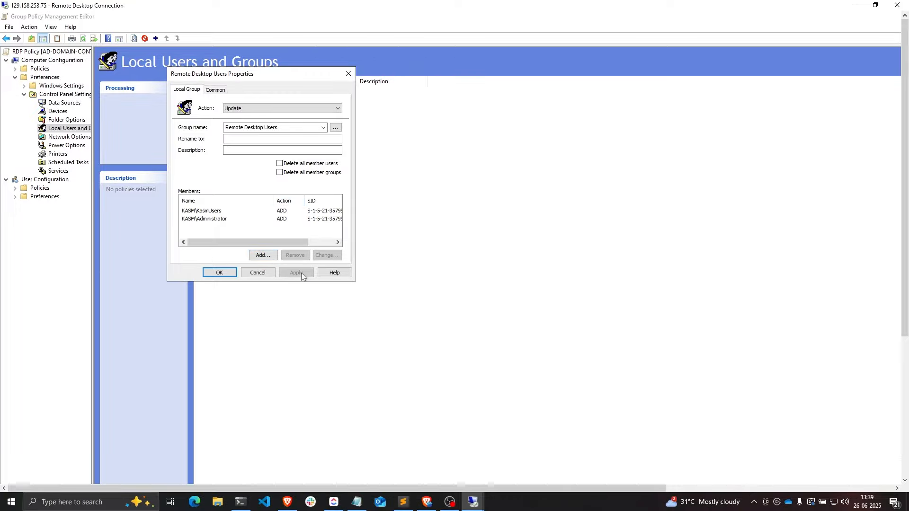
click(229, 274)
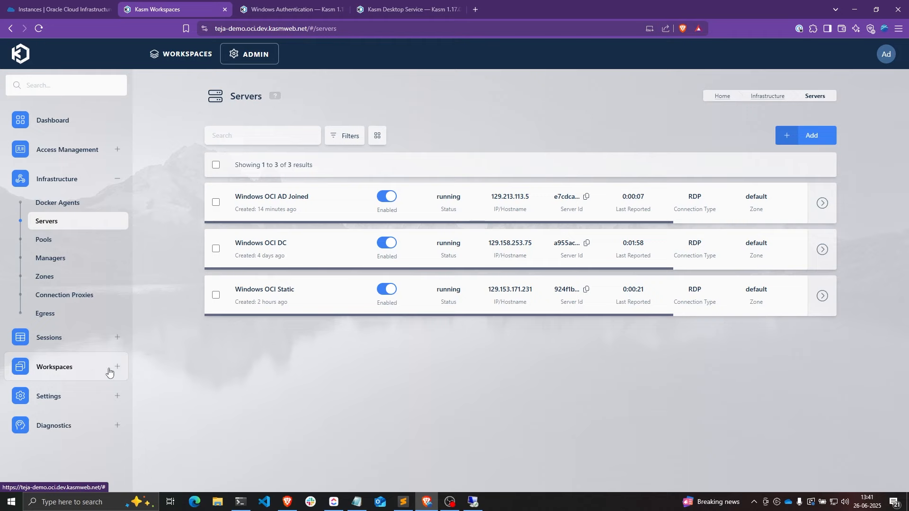
- Start a new workspace under Workspaces and set its type to Server
drag(320, 203, 235, 199)
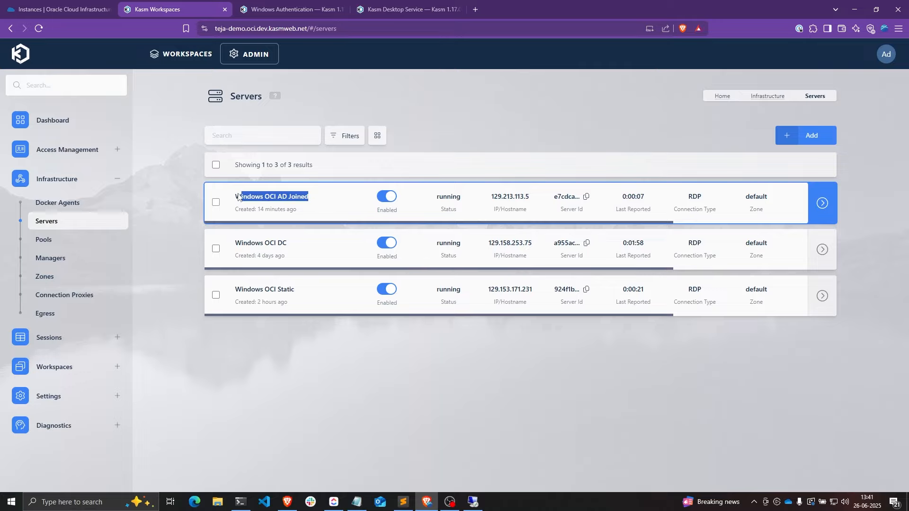
click(65, 369)
click(62, 390)
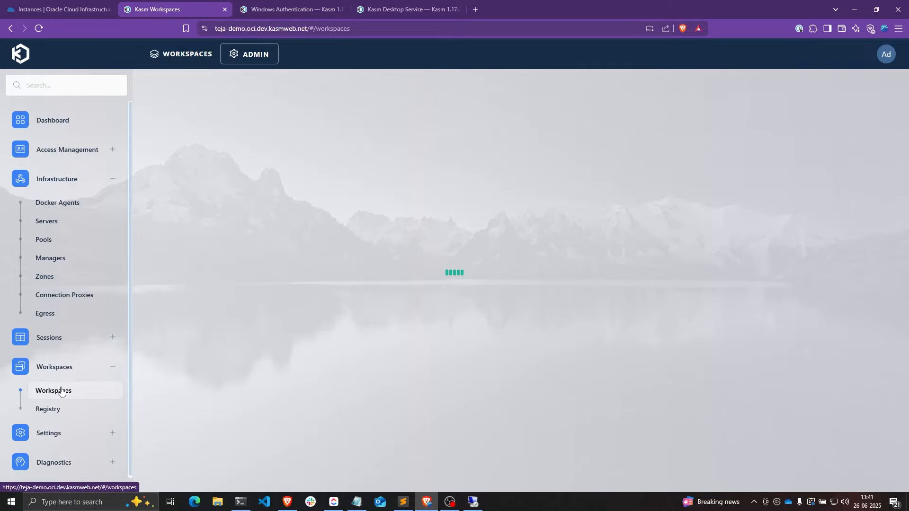
click(789, 162)
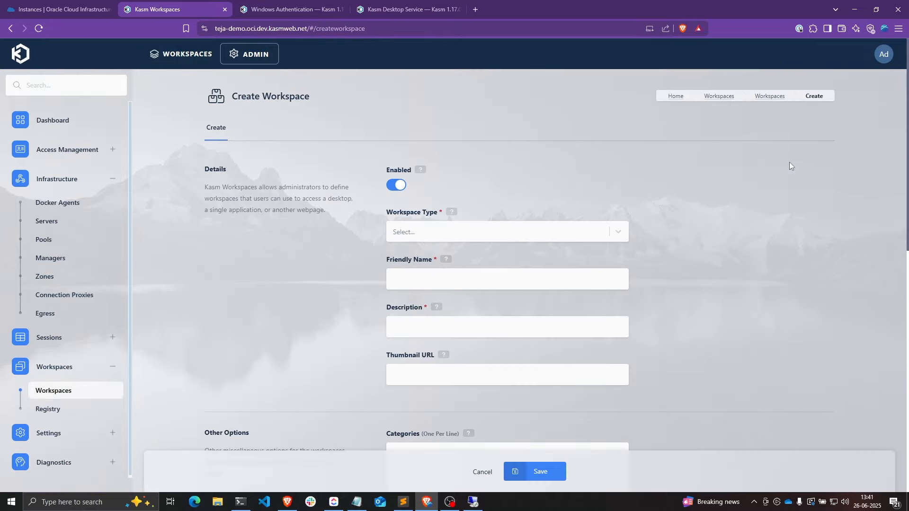
click(461, 239)
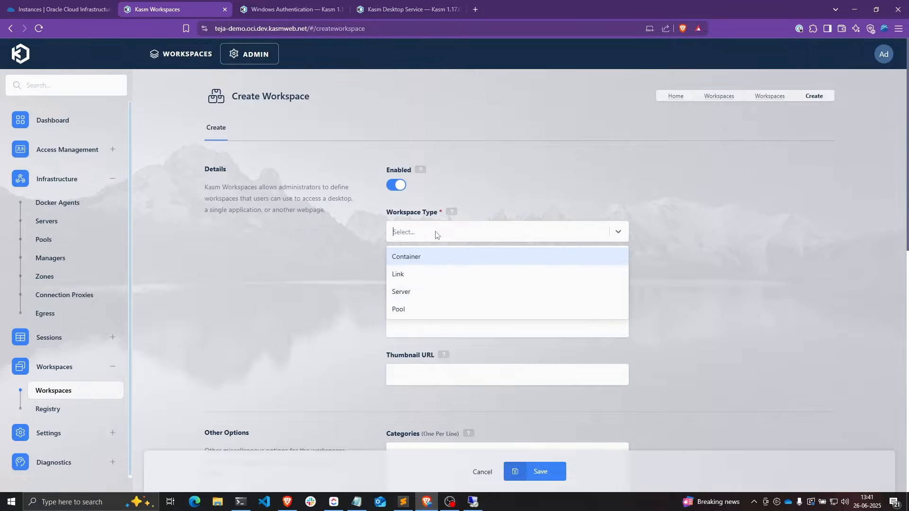
click(411, 289)
- Enter 'Windows OCI Domain Joined' as both the friendly name and the description
scroll(408, 285, down, 2)
click(431, 193)
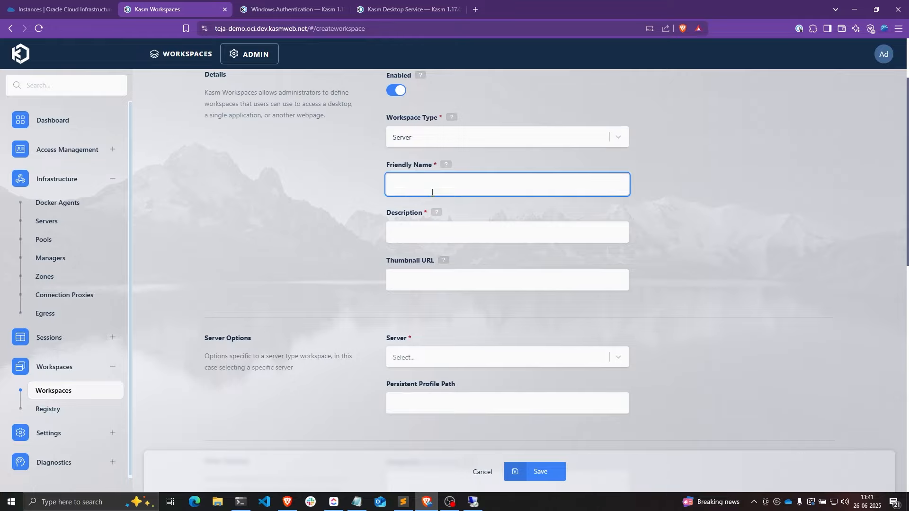
text(Windows )
text(OCI DO)
text(main Joined)
key(ctrl+a)
key(ctrl+c)
key(Tab)
key(ctrl+v)
- Choose server Windows OCI AD Joined, set RDP Client Options to User Selectable, and save
scroll(433, 197, down, 3)
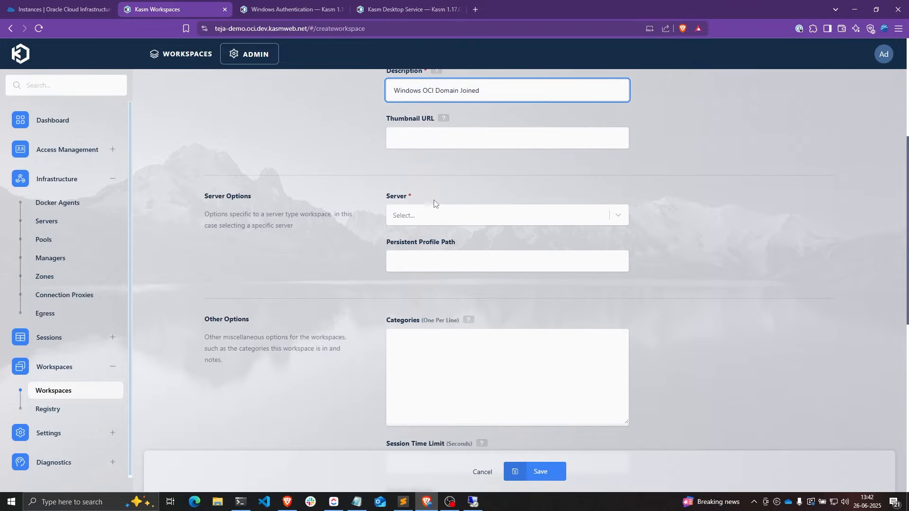
click(434, 216)
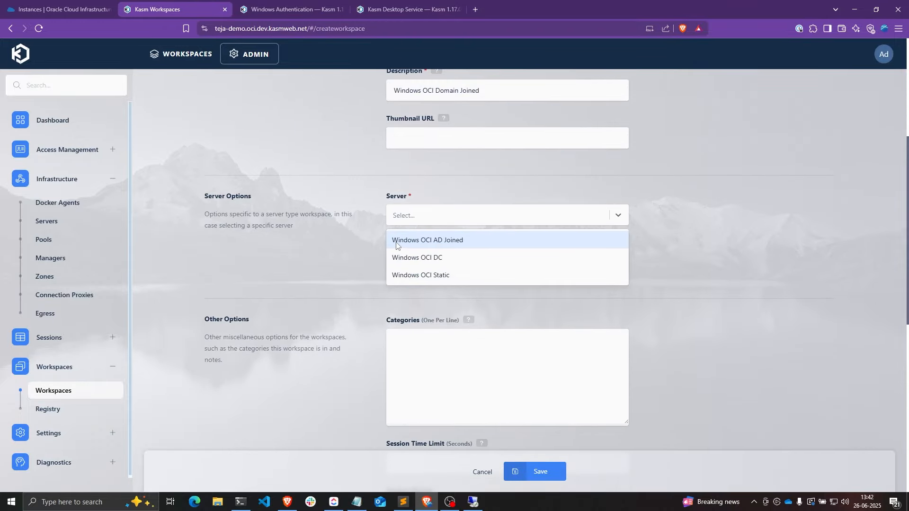
click(420, 245)
scroll(441, 226, down, 3)
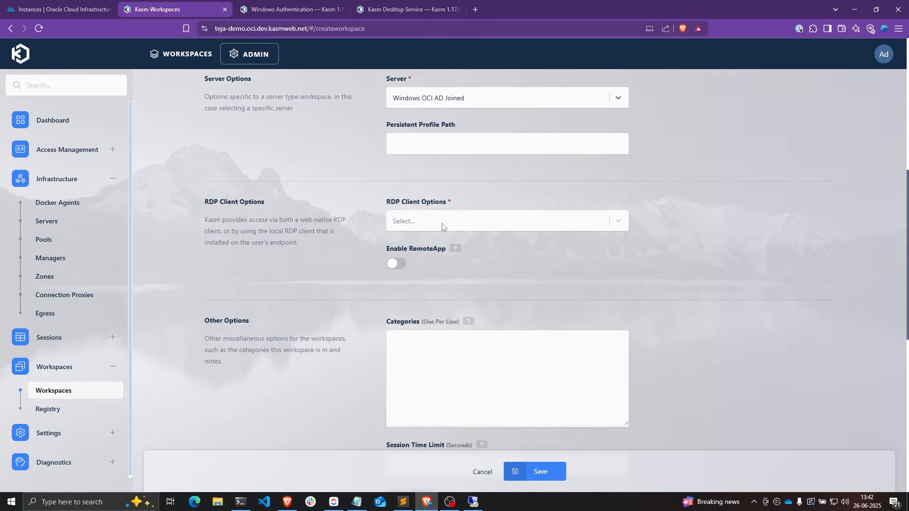
click(455, 196)
click(429, 242)
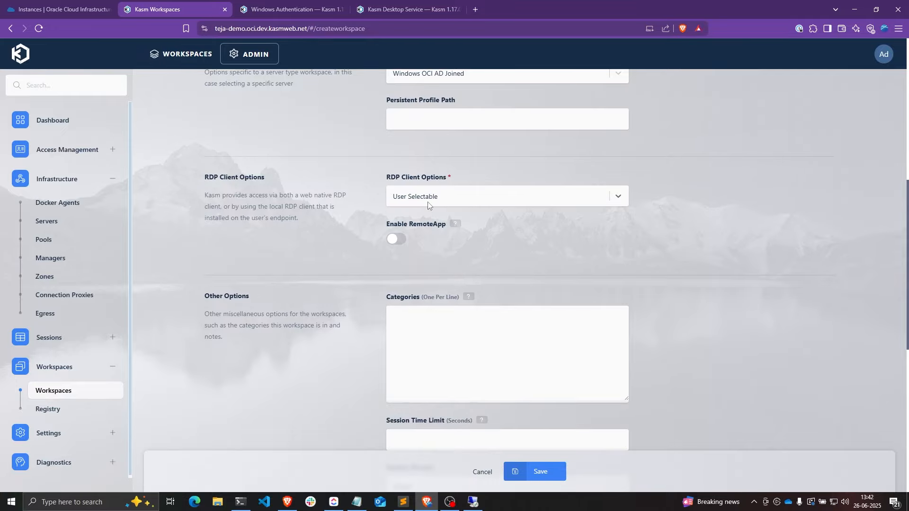
scroll(462, 214, down, 6)
click(547, 468)
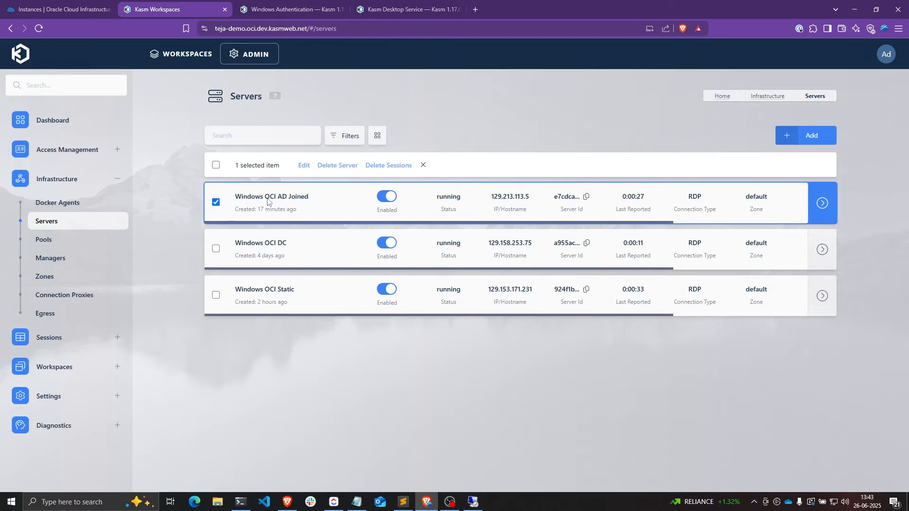
- Set the AD Joined server's credential type to SSO User Accounts, SSO domain kasm.company.local, and save
click(797, 203)
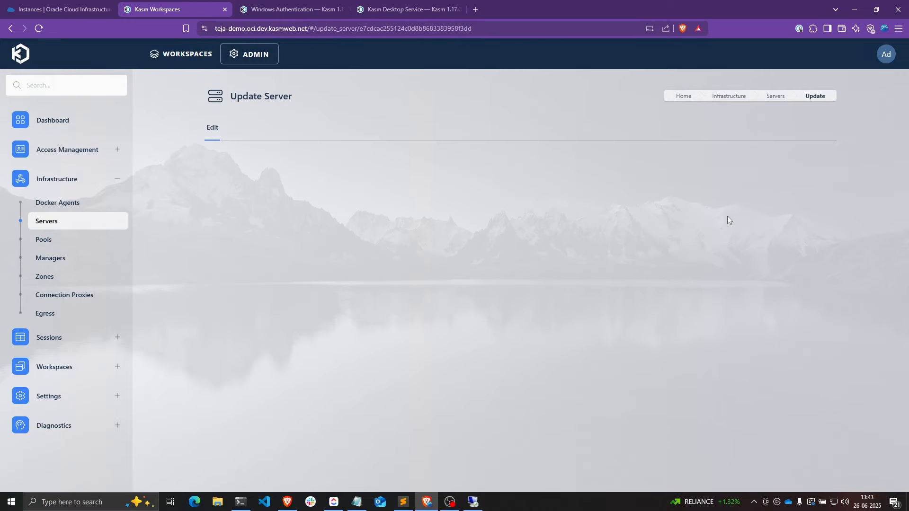
scroll(696, 223, down, 10)
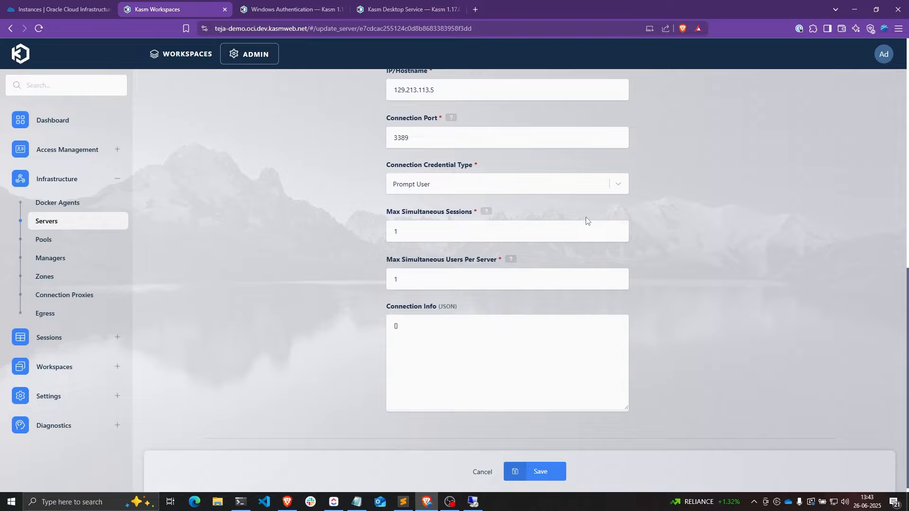
click(406, 184)
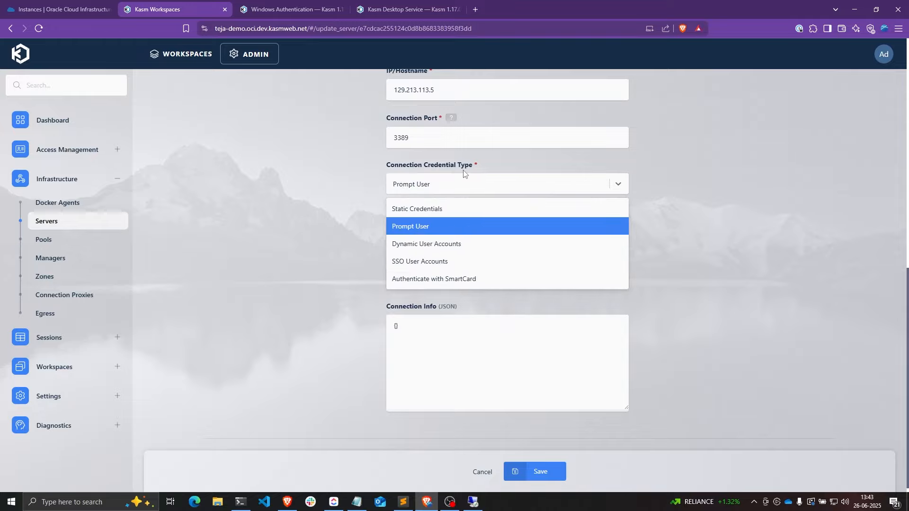
click(438, 266)
click(420, 231)
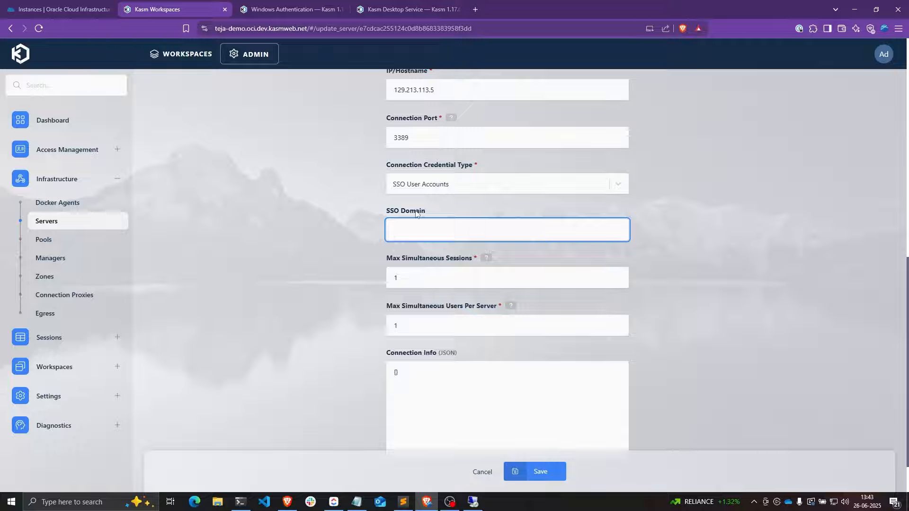
text(kasm.company.local)
drag(493, 231, 359, 231)
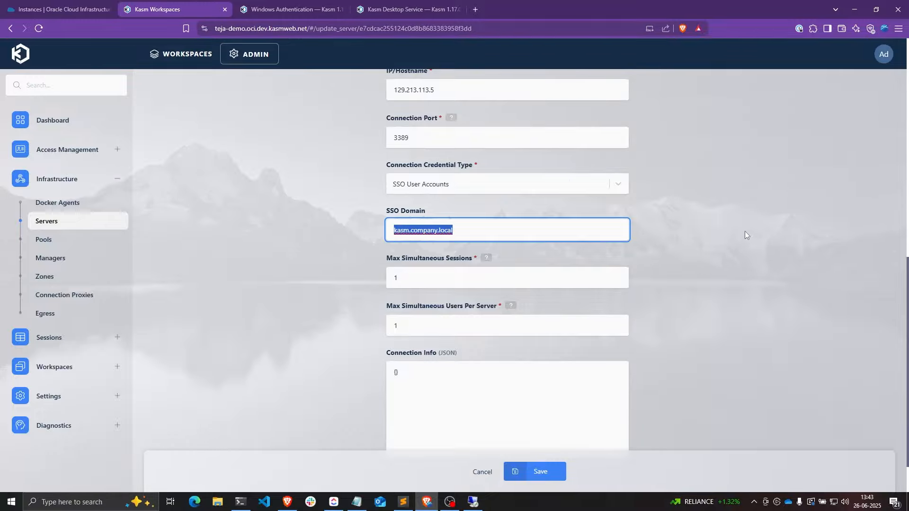
click(547, 471)
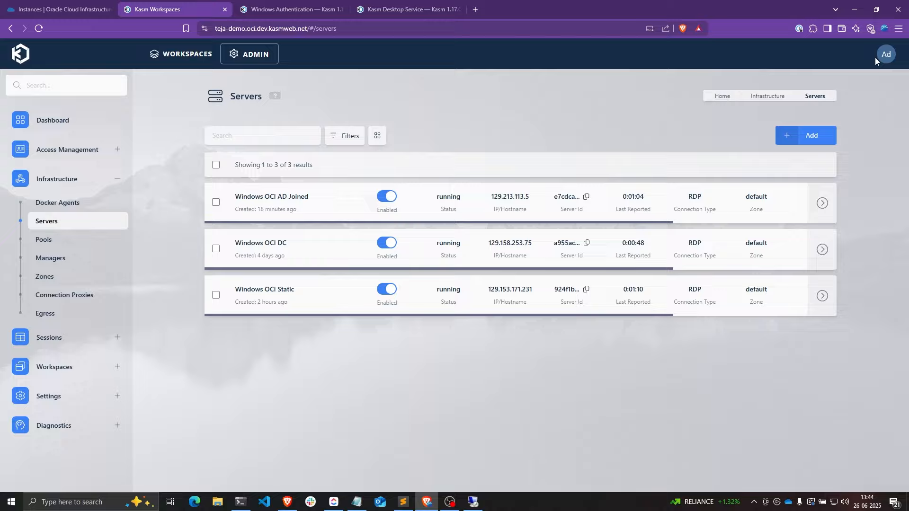
- Sign out of the admin account and log in with the domain test user's e-mail and password
click(882, 57)
click(875, 246)
click(557, 313)
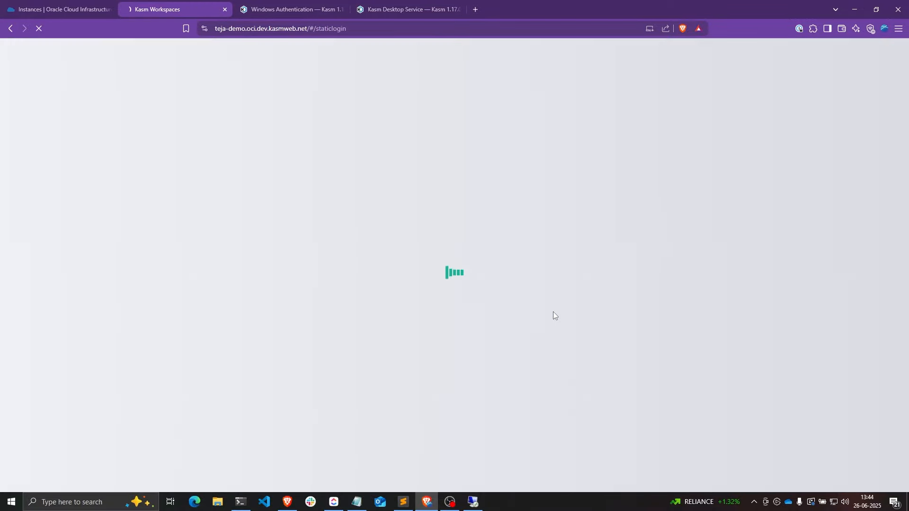
click(116, 243)
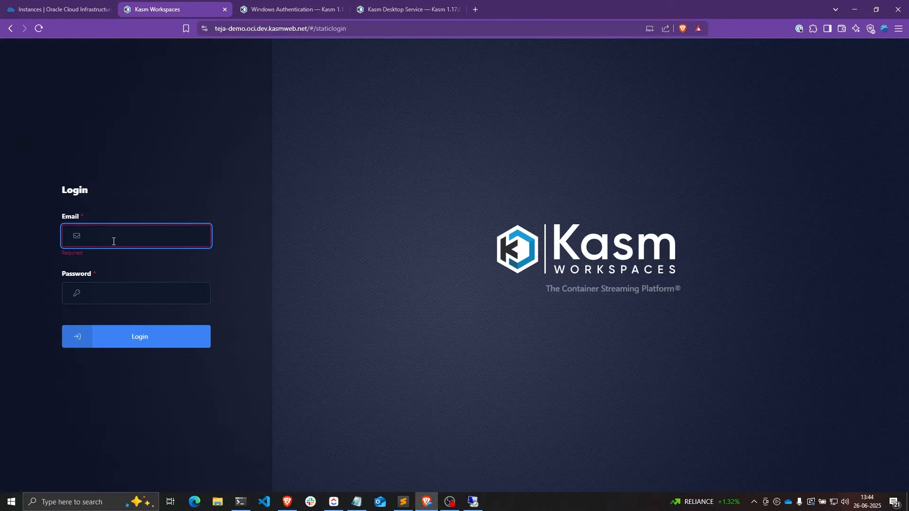
text(tes)
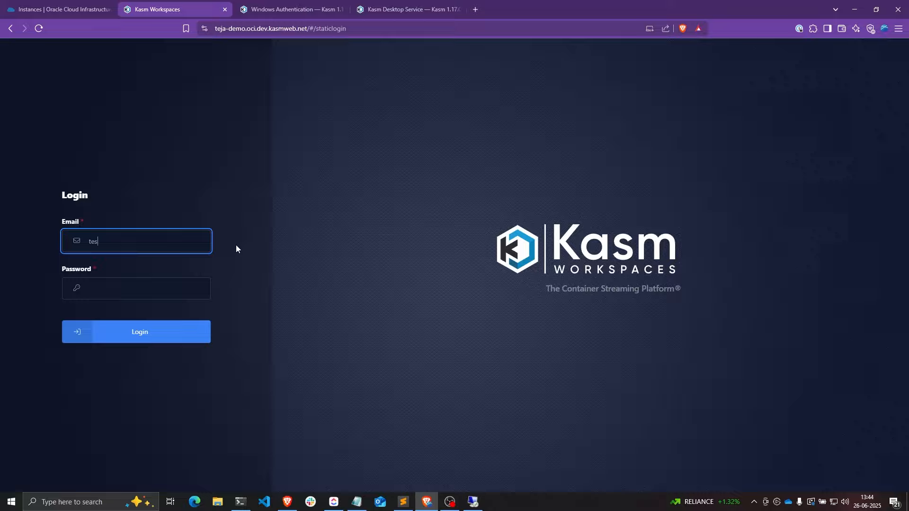
text(tuser@kasm.company.local)
key(Tab)
text(••••••••••••)
click(156, 328)
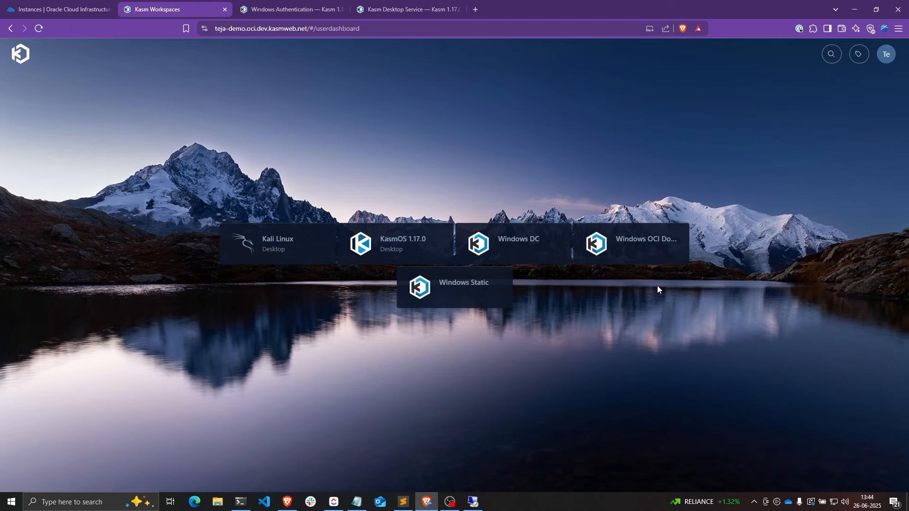
- Launch a Windows OCI Domain Joined session
click(642, 250)
drag(445, 209, 475, 215)
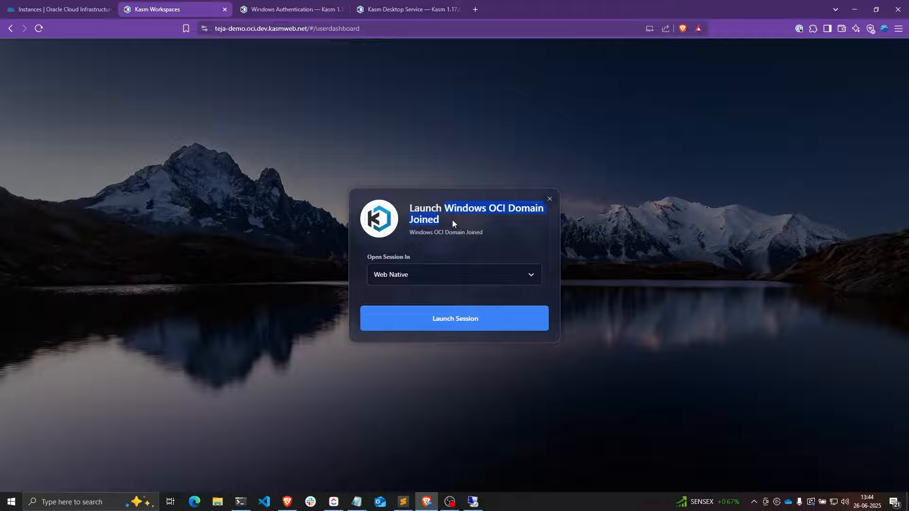
click(446, 321)
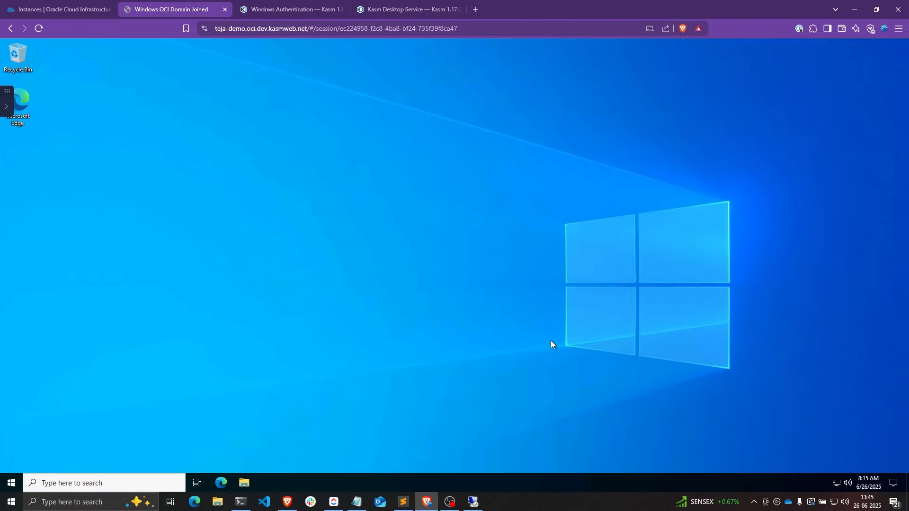
- Open Command Prompt in the remote Windows desktop and run whoami to confirm the kasm domain user
click(12, 483)
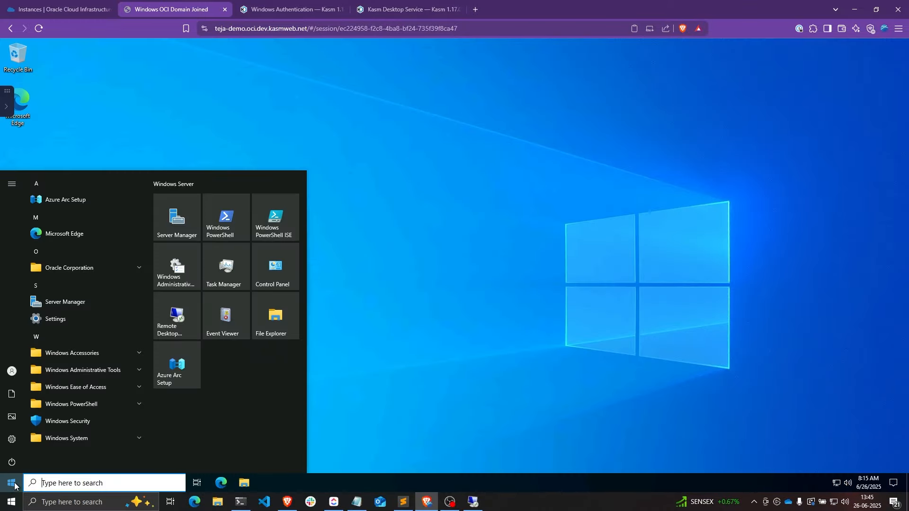
text(comma)
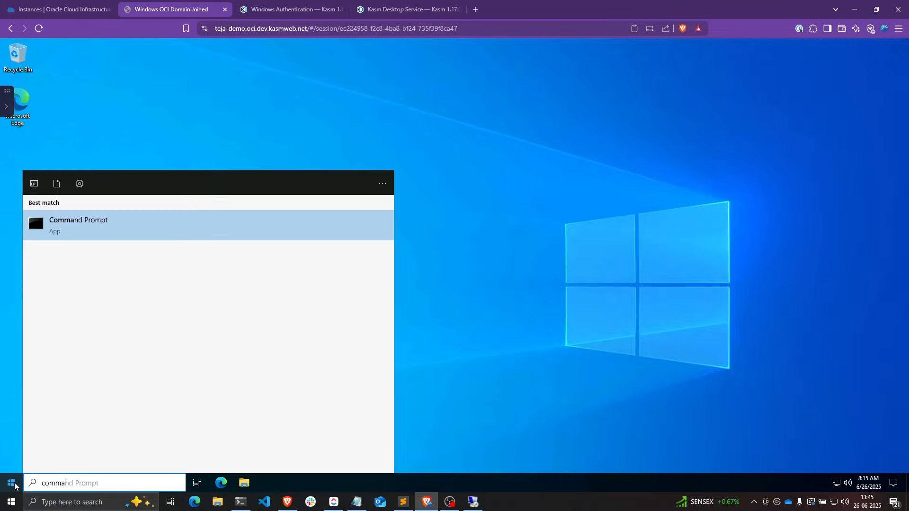
key(Return)
text(w)
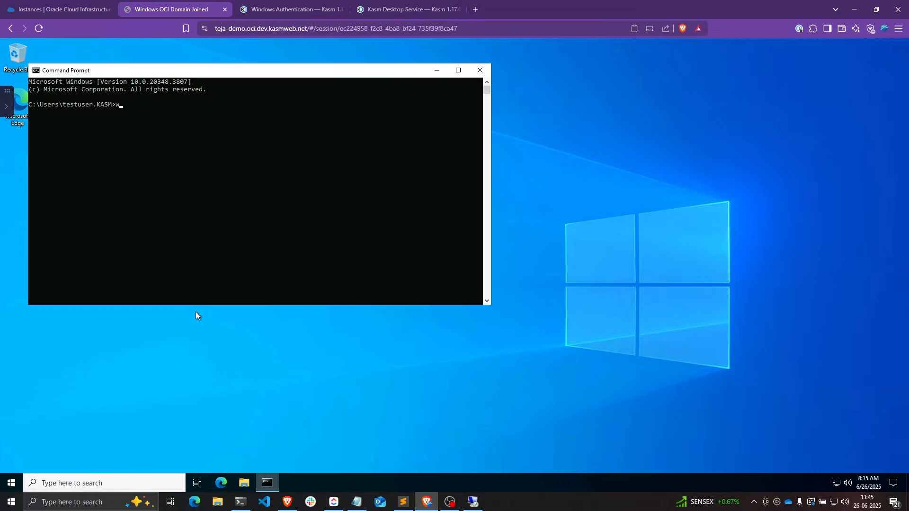
text(hoami)
key(Return)
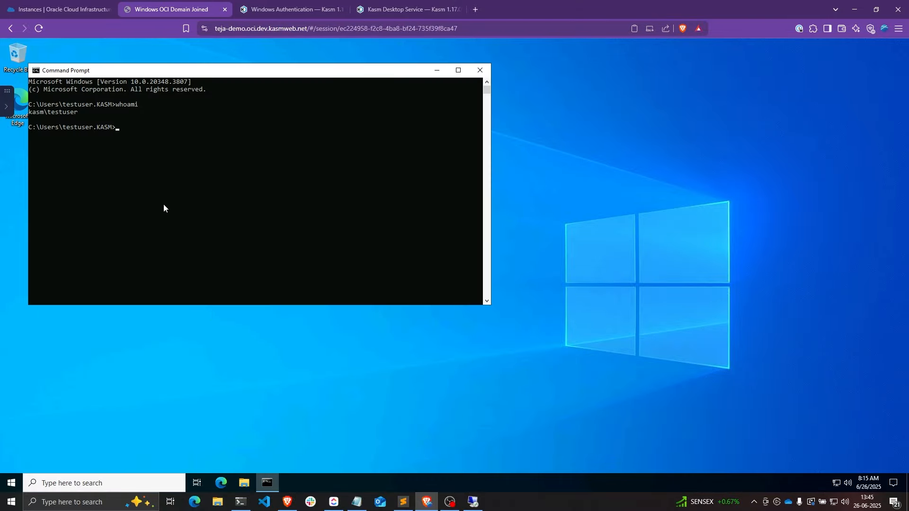
drag(214, 76, 358, 99)
double_click(163, 128)
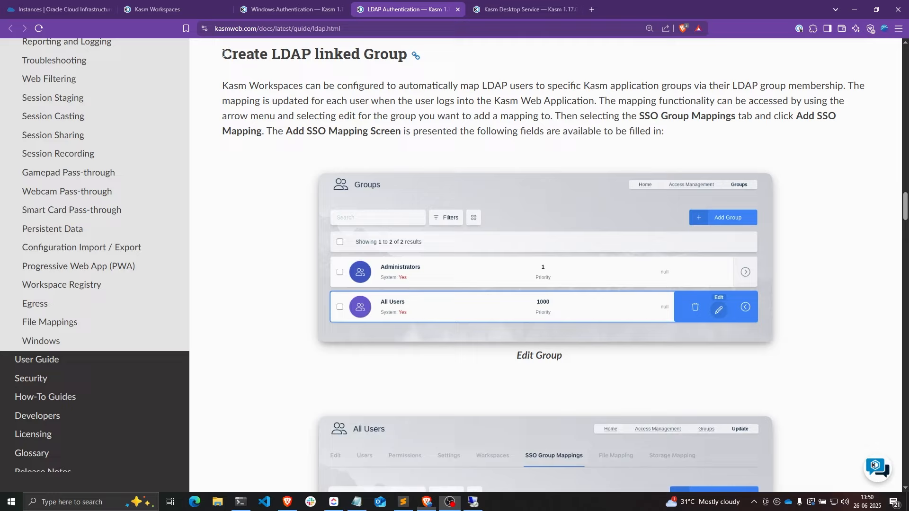
- Highlight the 'Create LDAP linked Group' heading in the docs, then return to the Kasm admin pages
drag(222, 54, 409, 57)
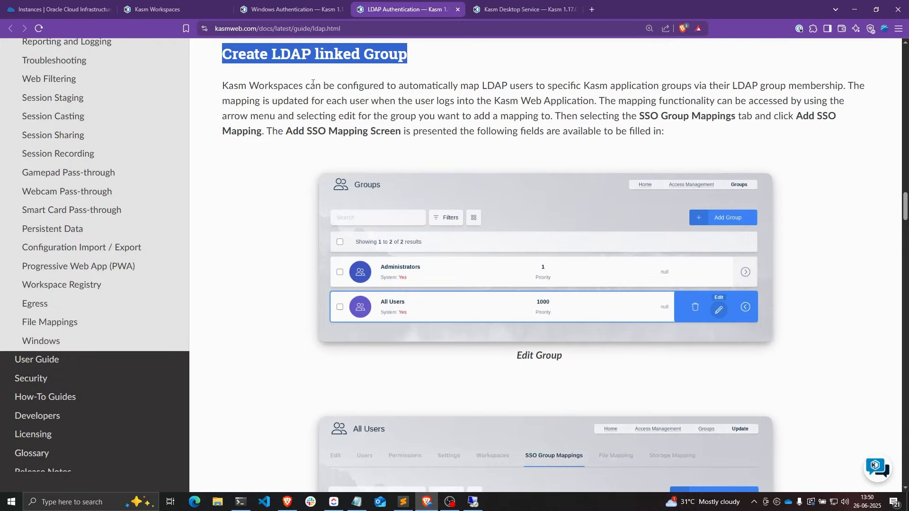
click(166, 9)
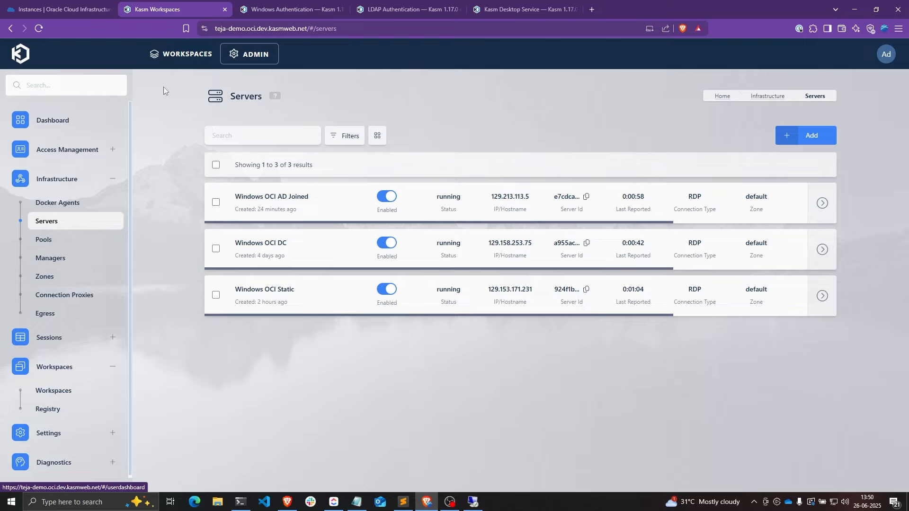
- Under Access Management > Groups, add group 'AD Users' with priority 10, then open it for editing
click(82, 154)
click(71, 192)
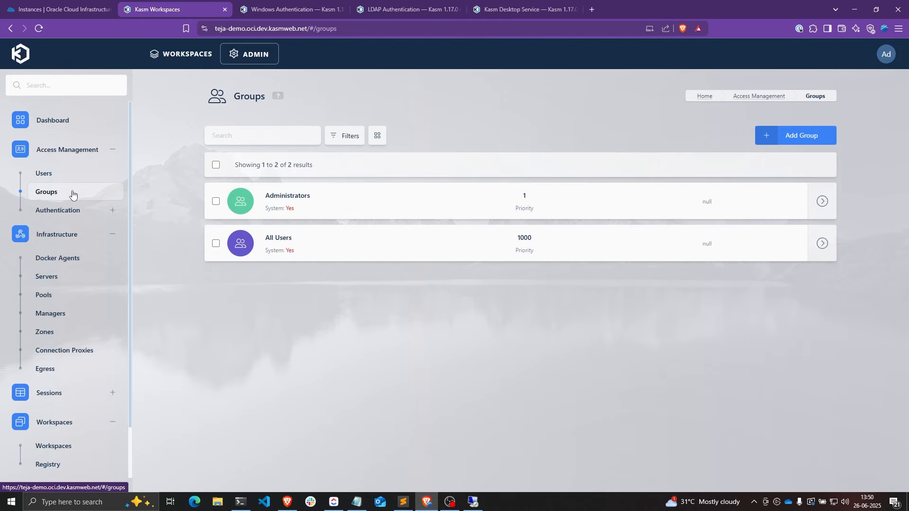
click(800, 136)
click(451, 184)
text(AD )
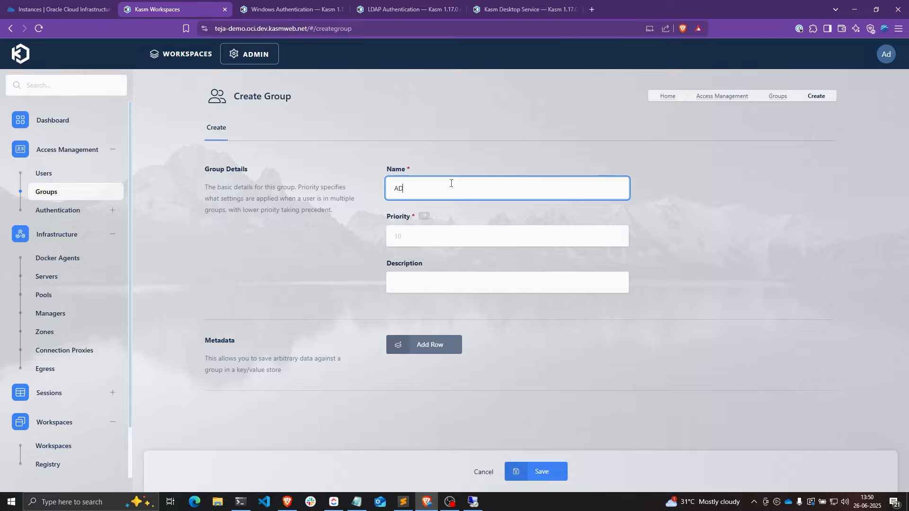
text(Users)
click(437, 230)
text(10)
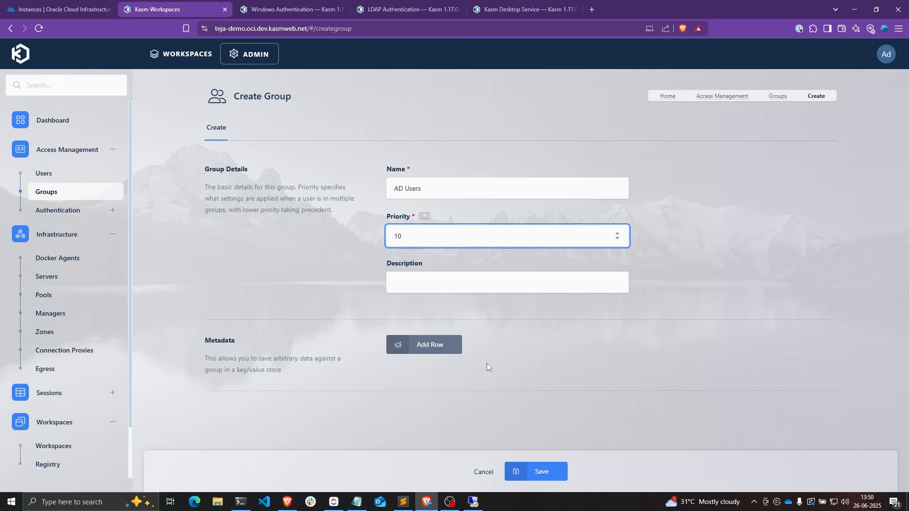
click(539, 470)
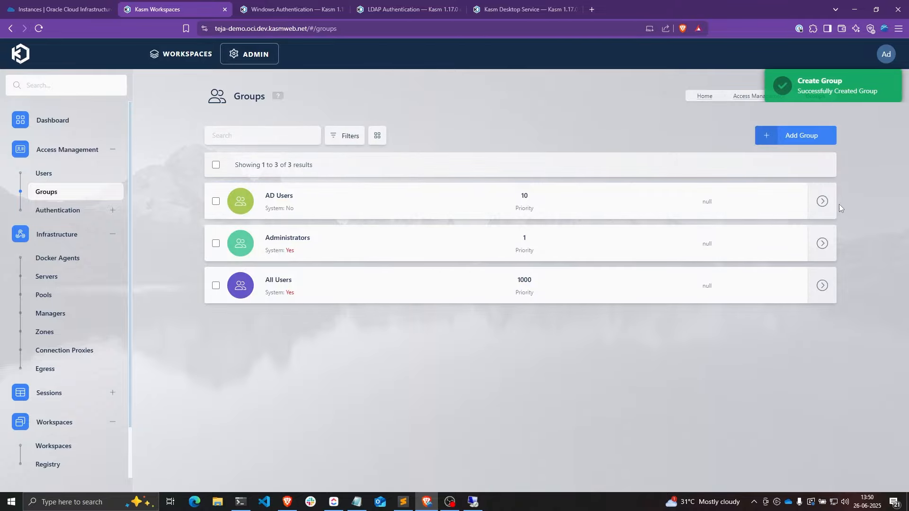
click(789, 202)
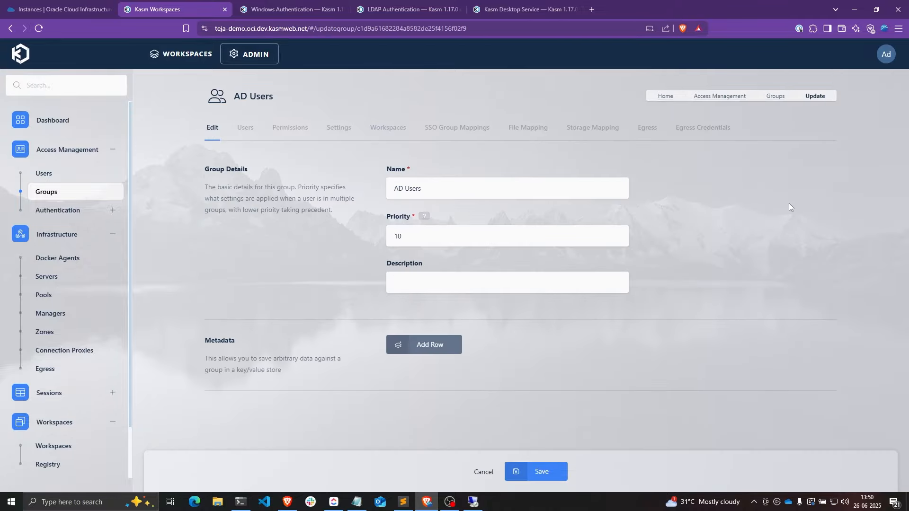
- Start an SSO group mapping for the LDAP - Windows OCI AD provider, leaving Assign All Users off
click(450, 134)
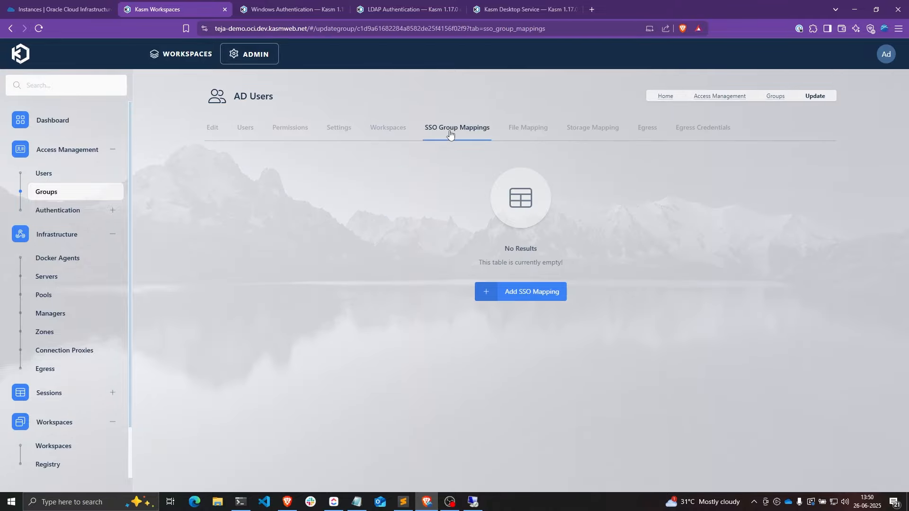
click(514, 291)
click(395, 232)
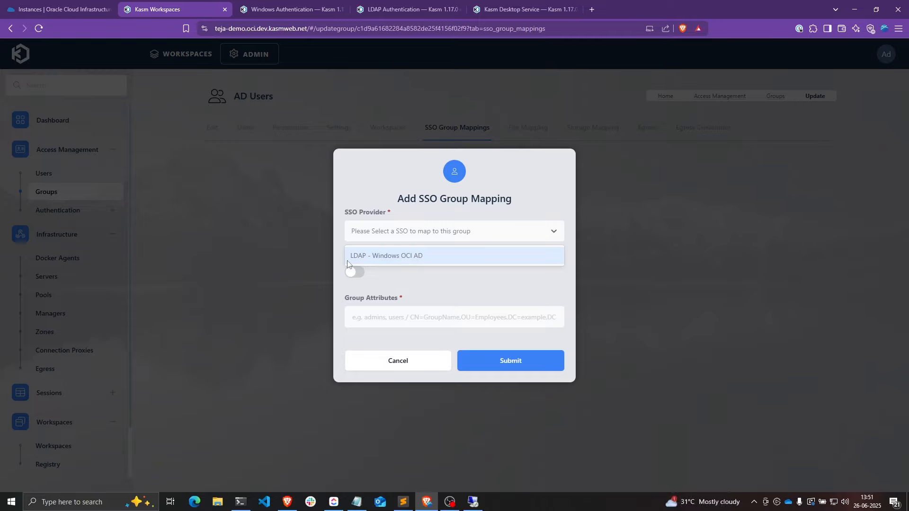
click(395, 259)
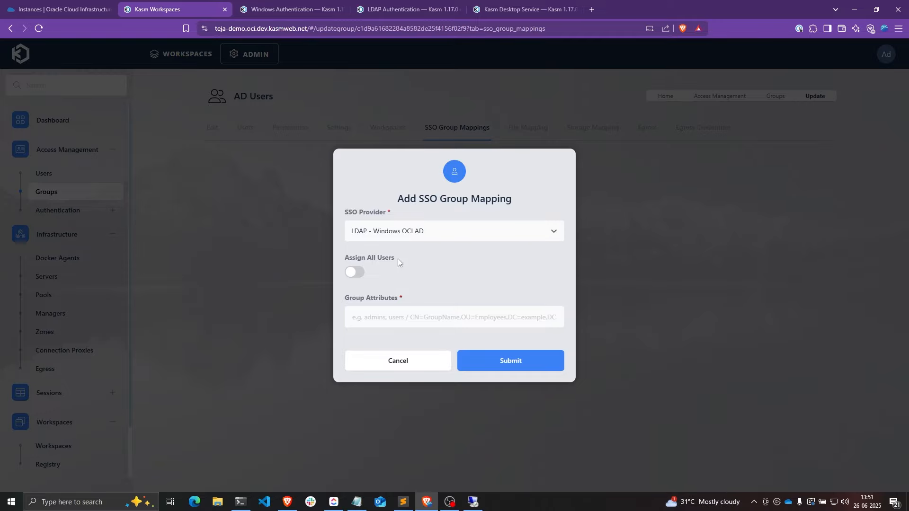
click(365, 277)
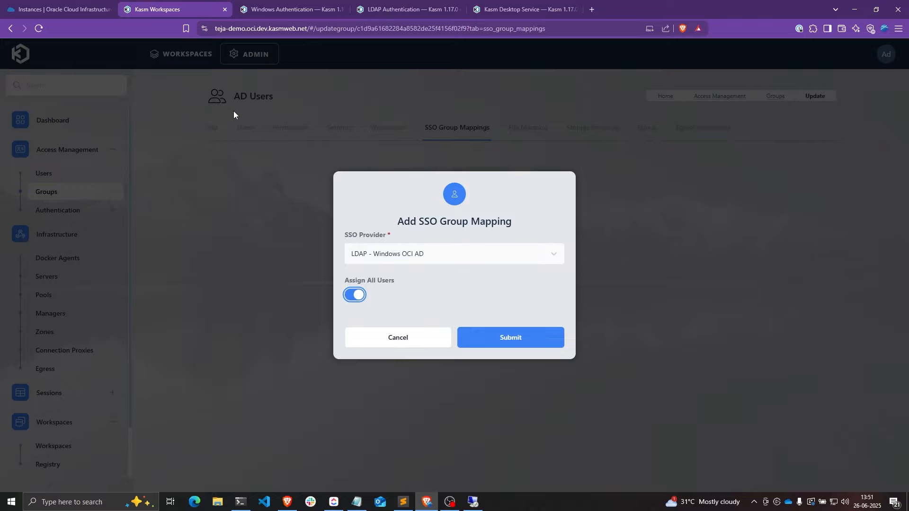
click(379, 296)
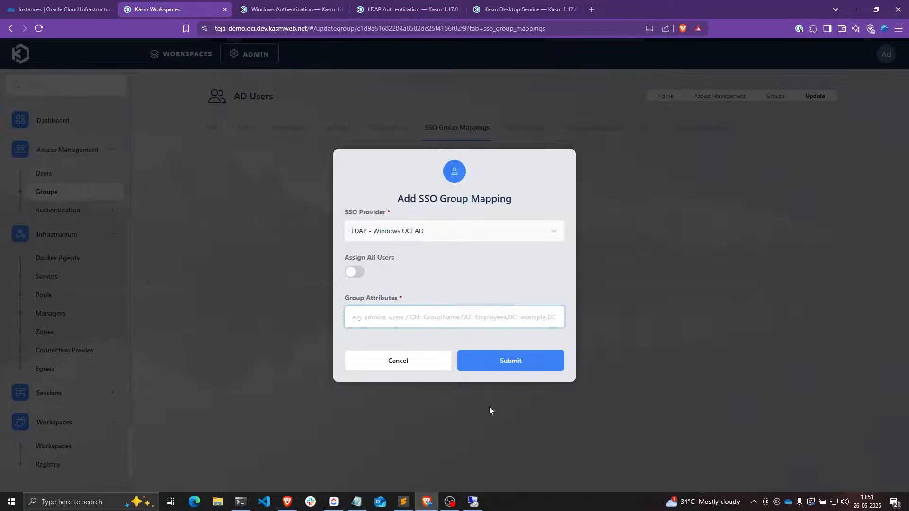
click(473, 501)
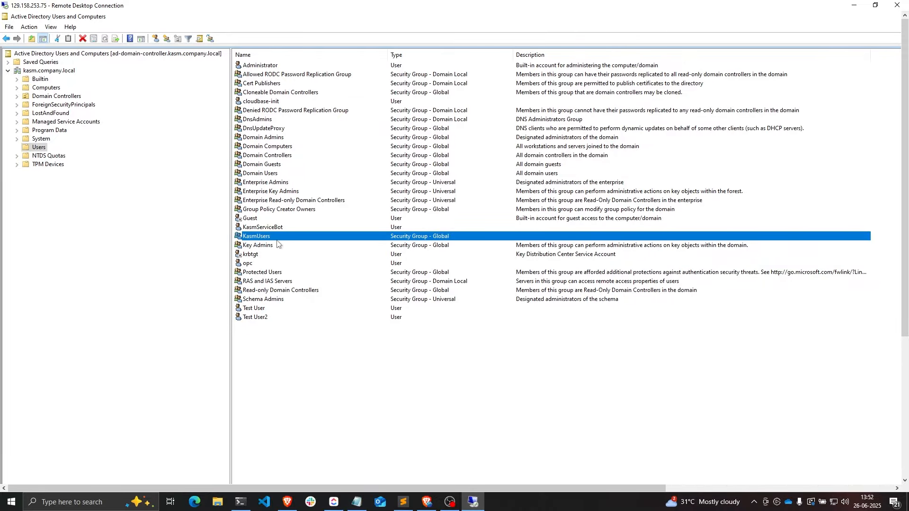
- Copy the KasmUsers group's distinguishedName from its Attribute Editor in Active Directory Users and Computers
click(427, 501)
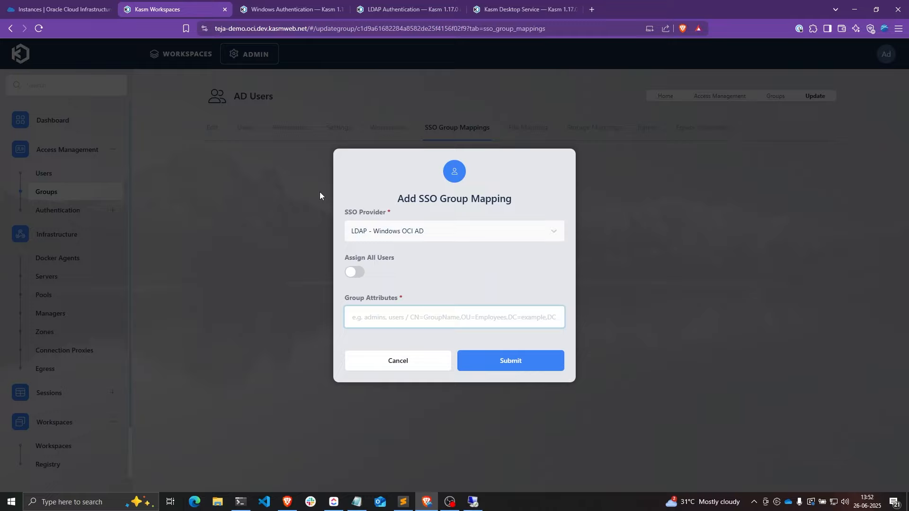
click(473, 502)
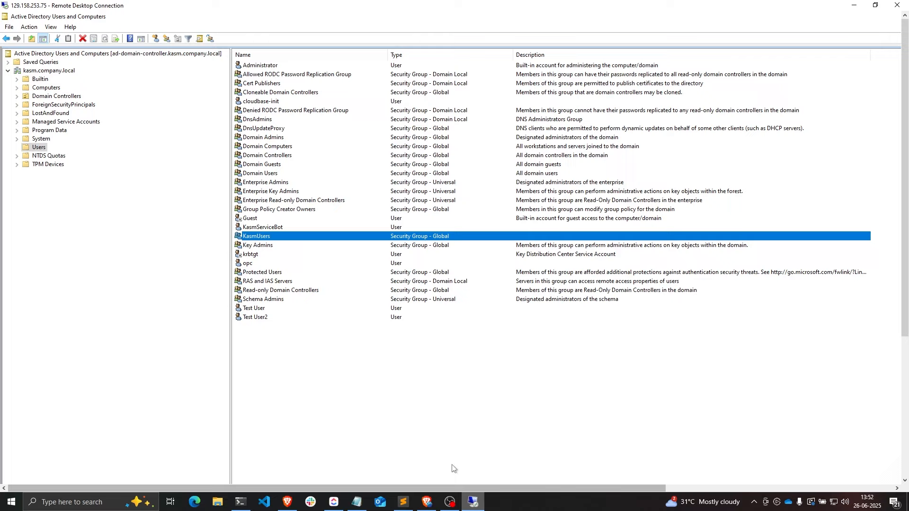
double_click(267, 237)
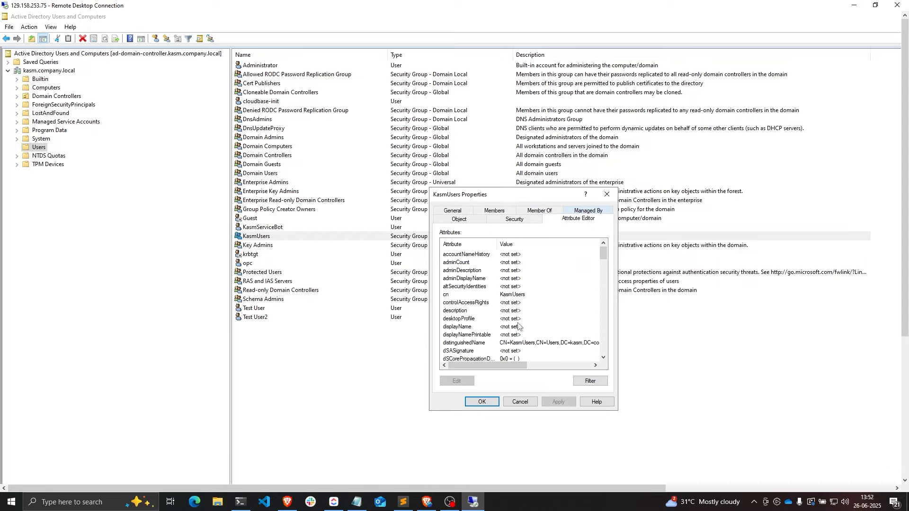
double_click(507, 343)
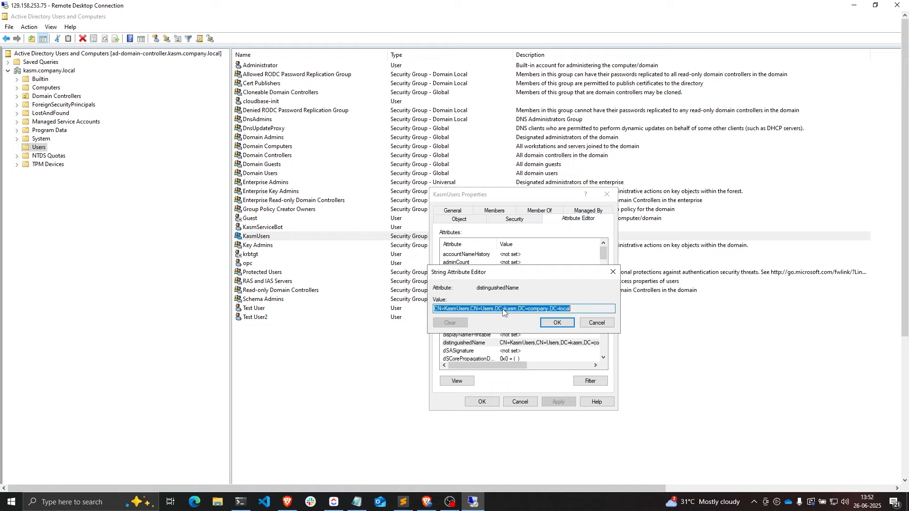
right_click(502, 310)
click(527, 339)
click(427, 501)
- Paste CN=KasmUsers,CN=Users,DC=kasm,DC=company,DC=local as the group attribute and submit the mapping
key(ctrl+v)
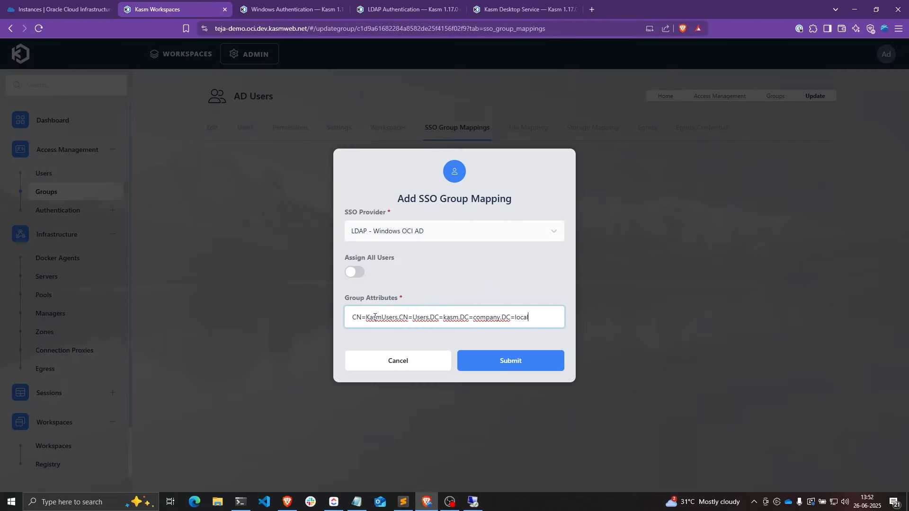
click(409, 331)
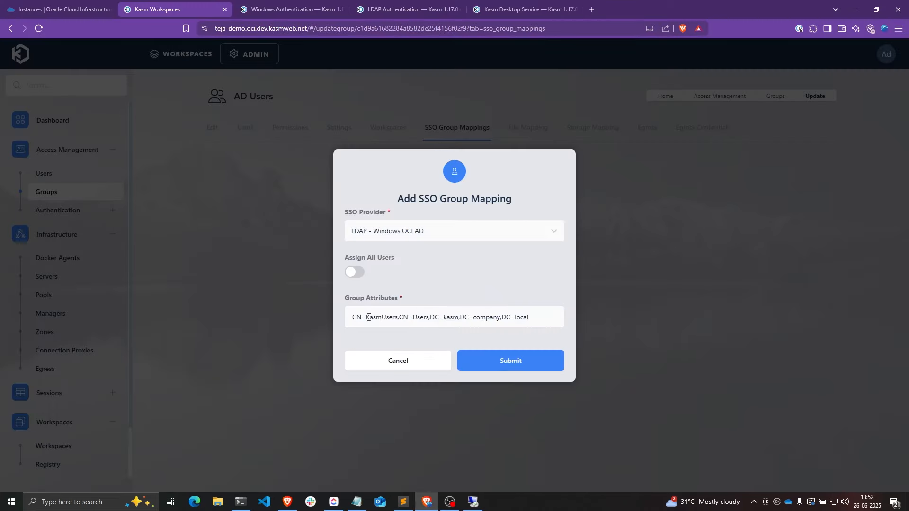
drag(366, 317, 398, 317)
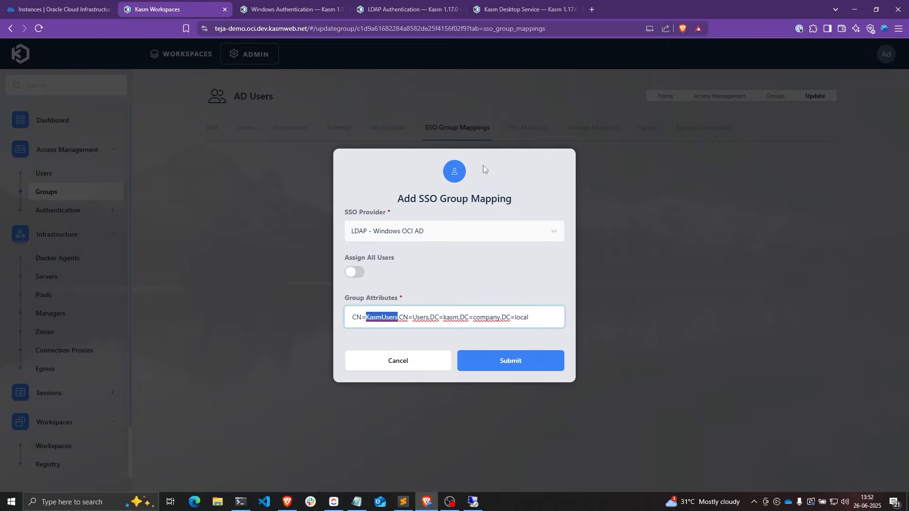
click(516, 362)
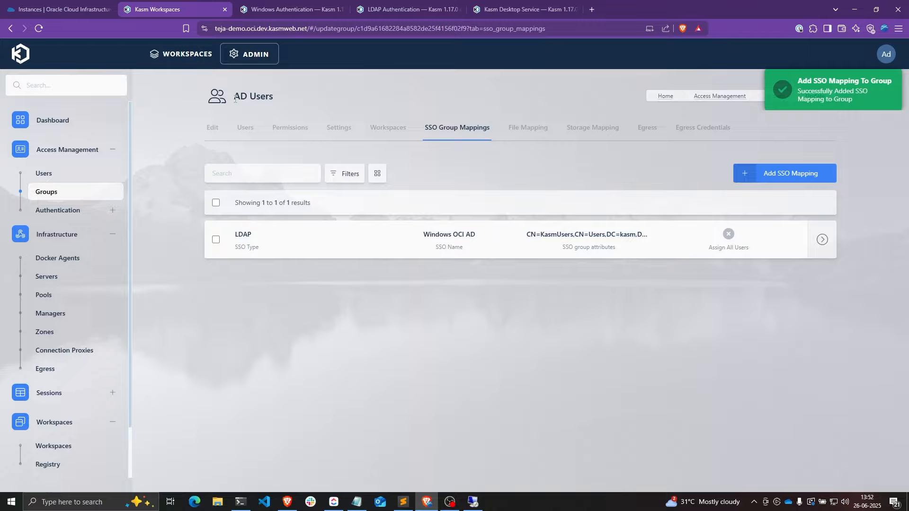
triple_click(273, 98)
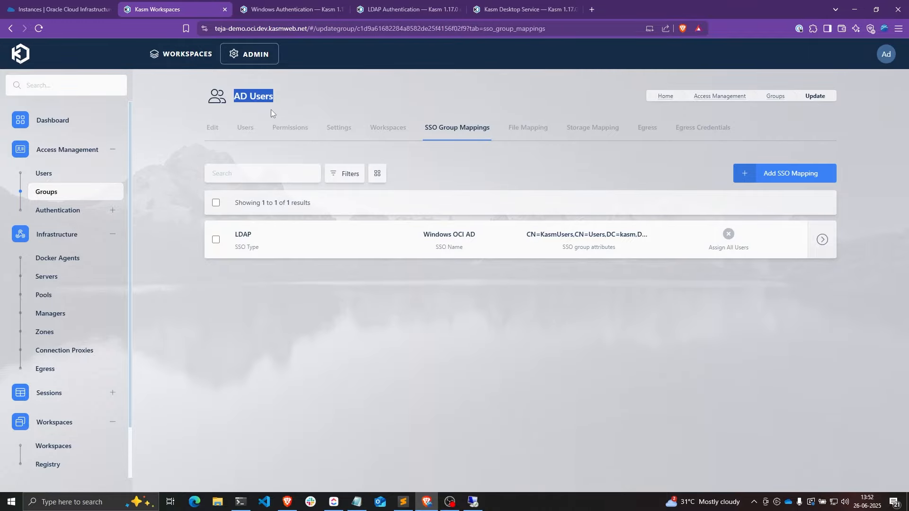
click(78, 176)
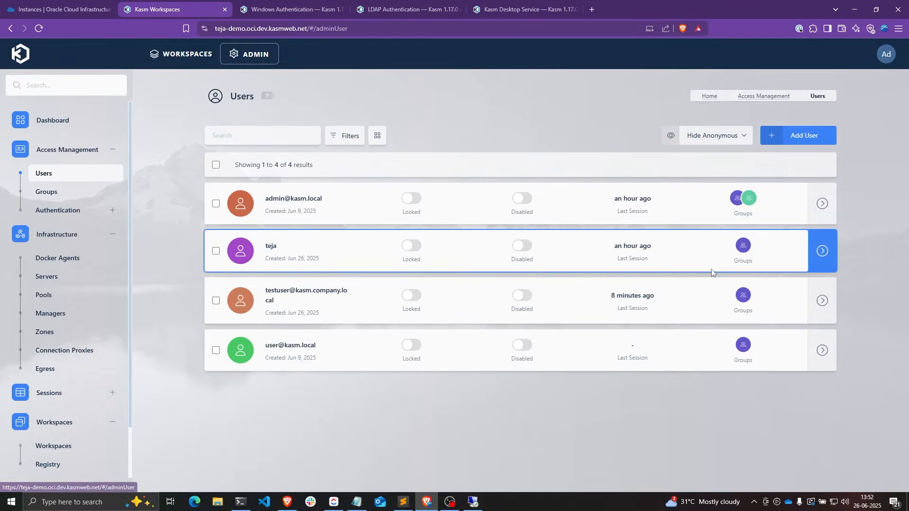
- Delete the test user from Kasm and sign out of the administrator account
click(819, 310)
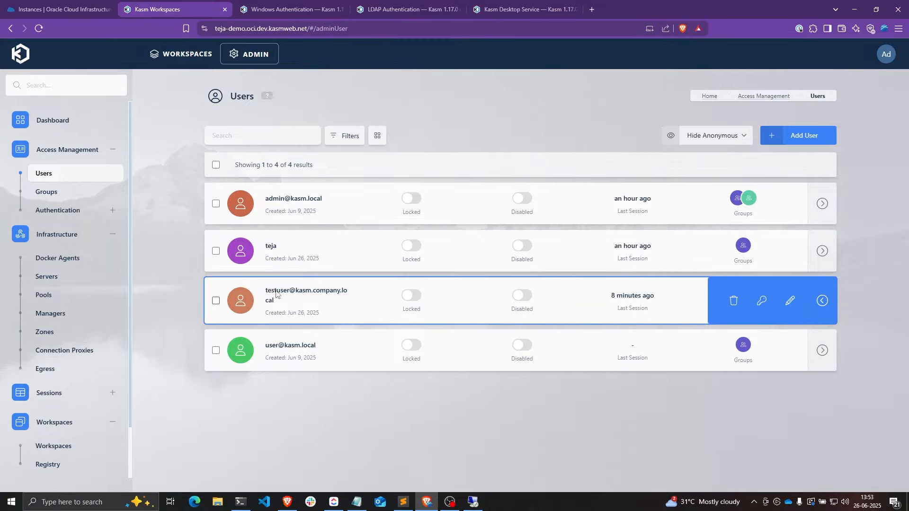
click(734, 301)
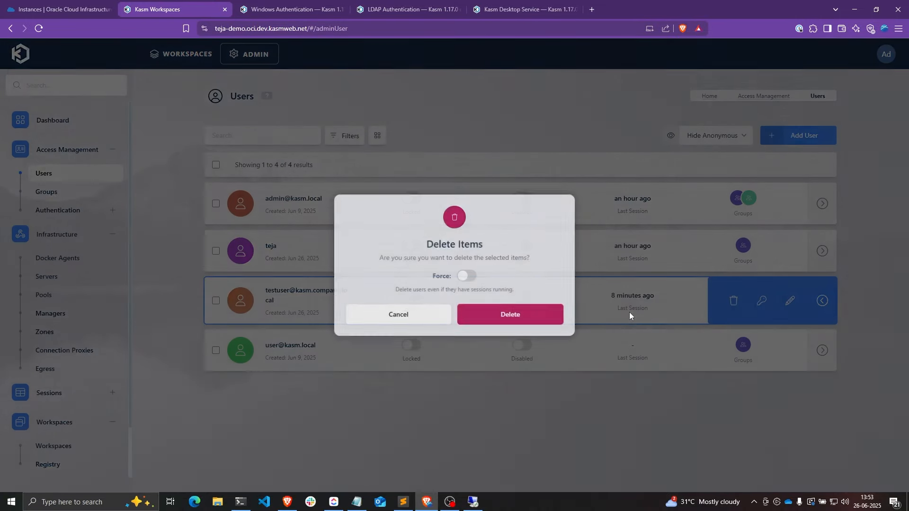
click(519, 315)
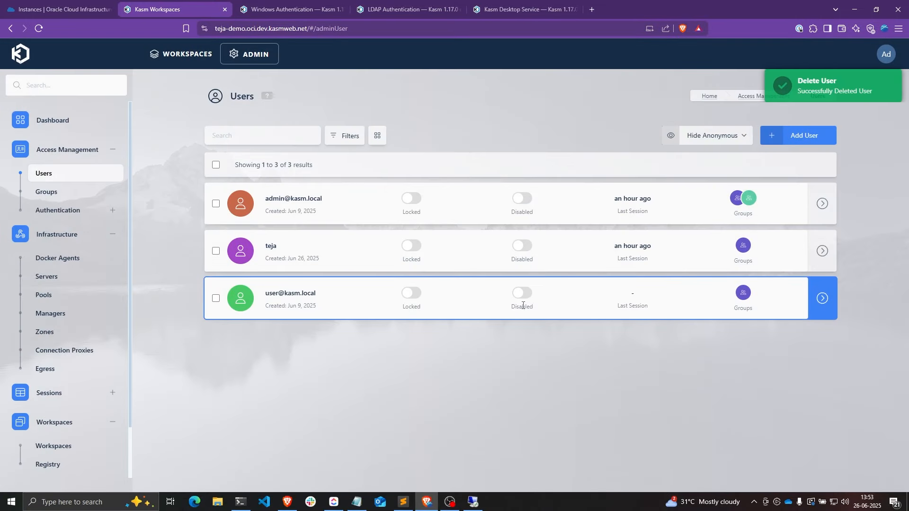
click(879, 57)
click(803, 245)
click(554, 311)
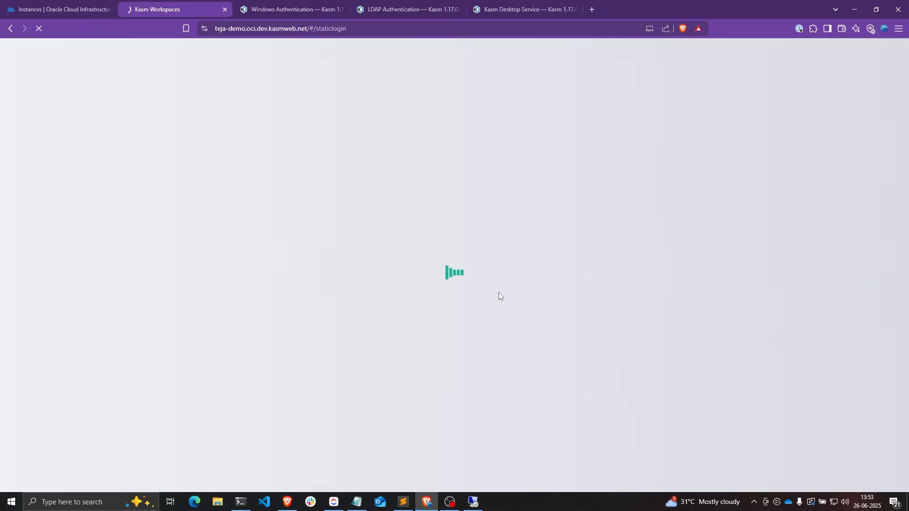
- Log in with the AD test user's e-mail and password to recreate the account
click(172, 245)
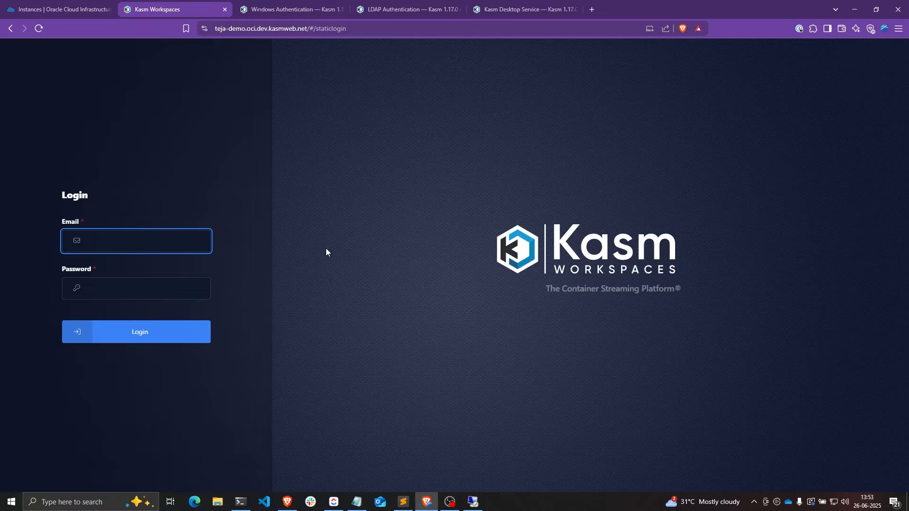
text(testuser@kasm.company.local)
click(182, 295)
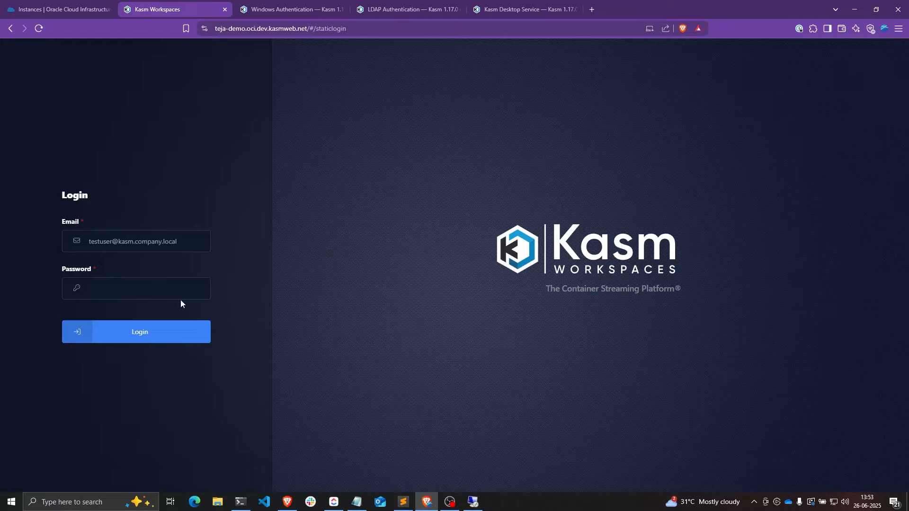
key(ctrl+v)
click(167, 324)
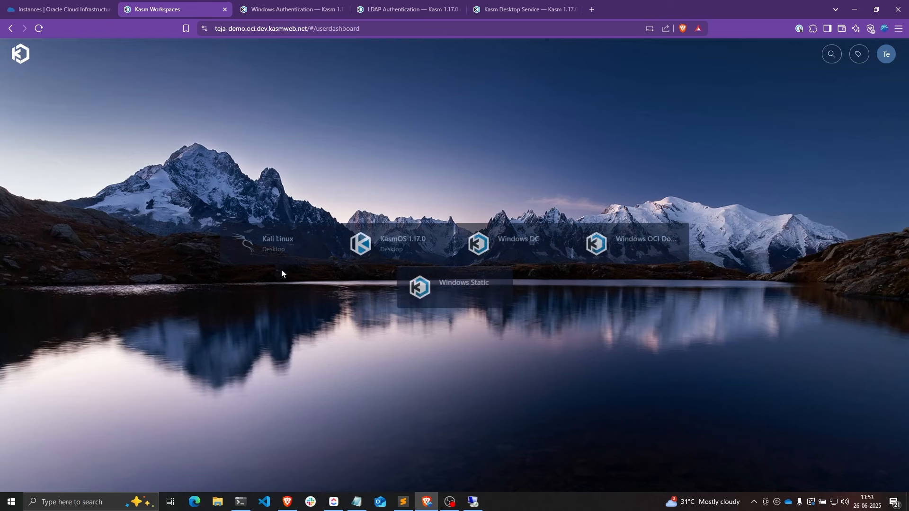
- Compare the test user's profile display name against Active Directory, then sign out
click(886, 54)
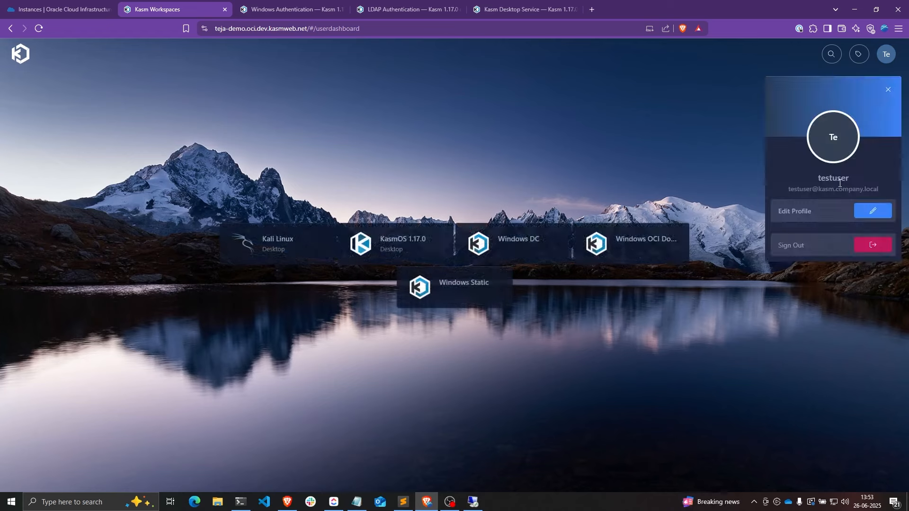
click(473, 502)
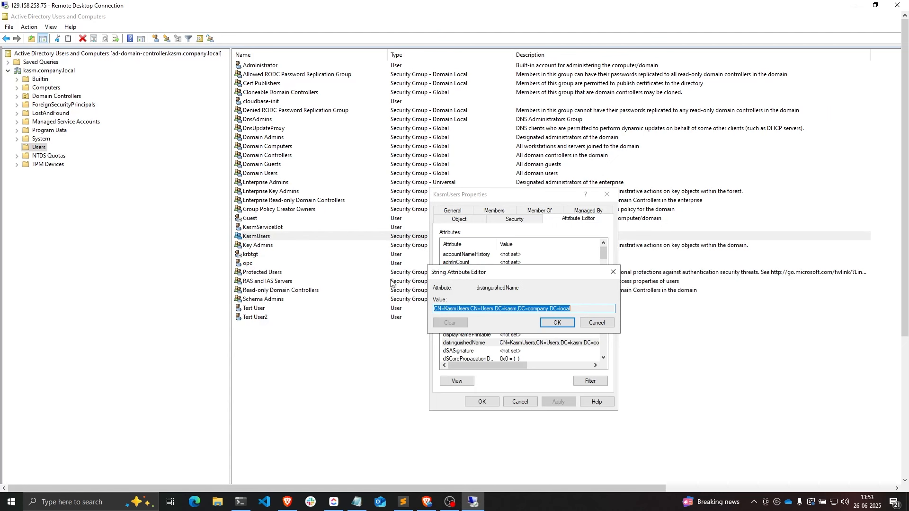
click(427, 502)
drag(819, 178, 849, 178)
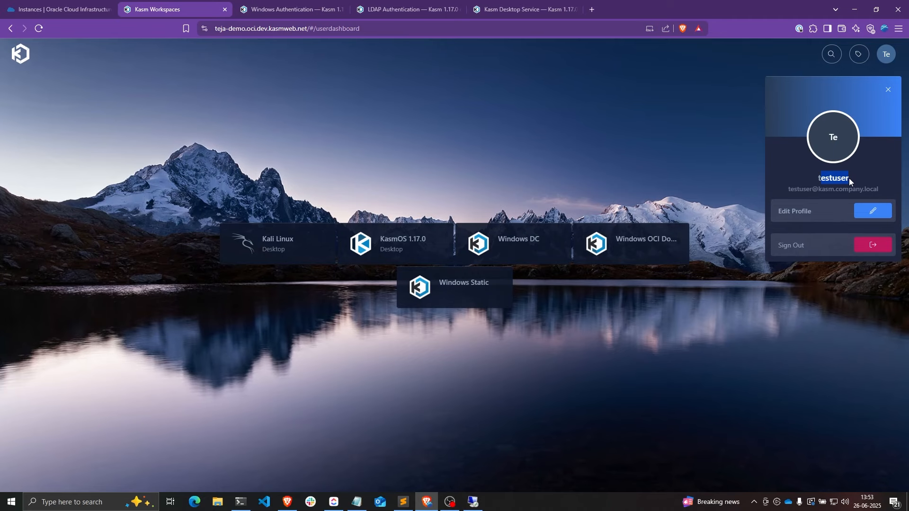
click(698, 147)
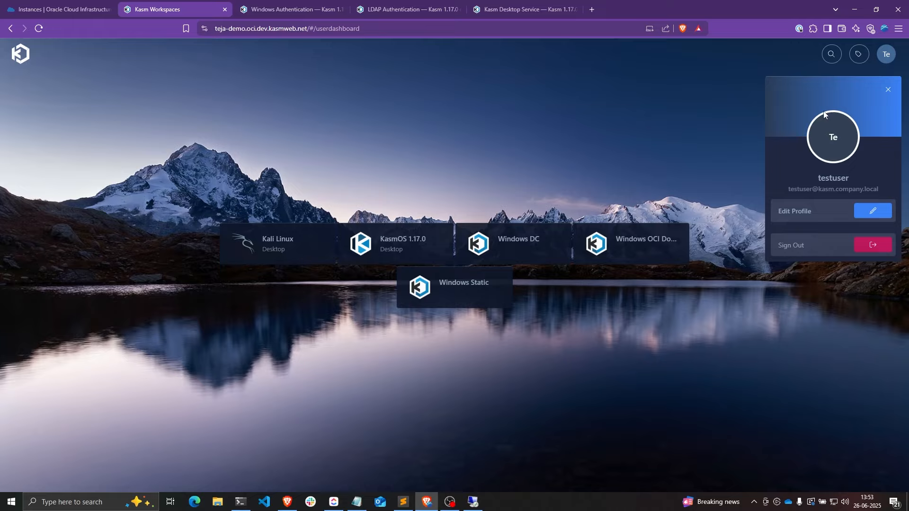
click(880, 243)
click(518, 312)
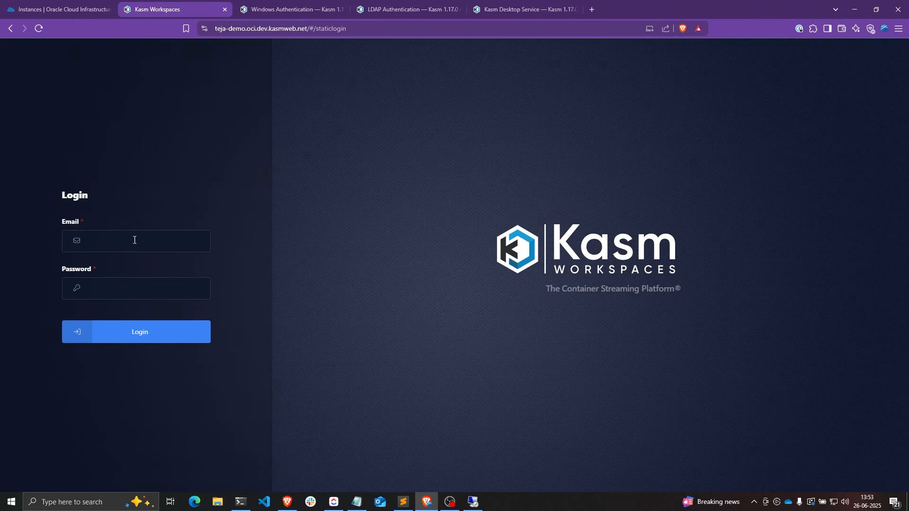
- Log back in with the administrator's e-mail and password
click(134, 241)
text(admin)
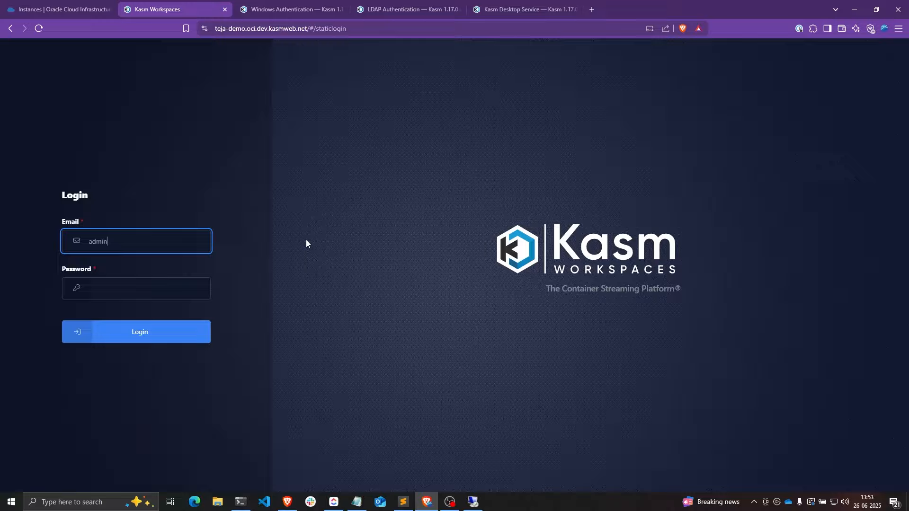
text(@kasm.local)
key(Tab)
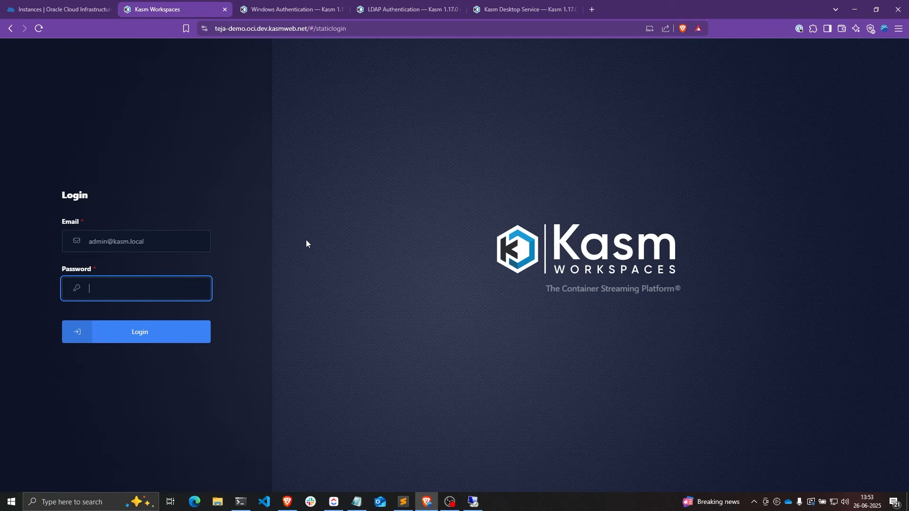
text(•)
key(Return)
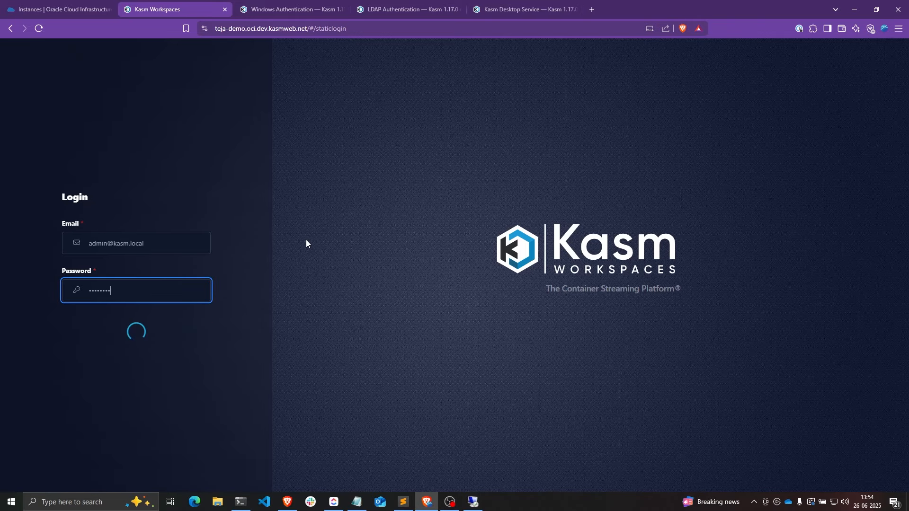
- Edit the recreated test user and view its Groups tab, showing All Users and AD Users
click(86, 158)
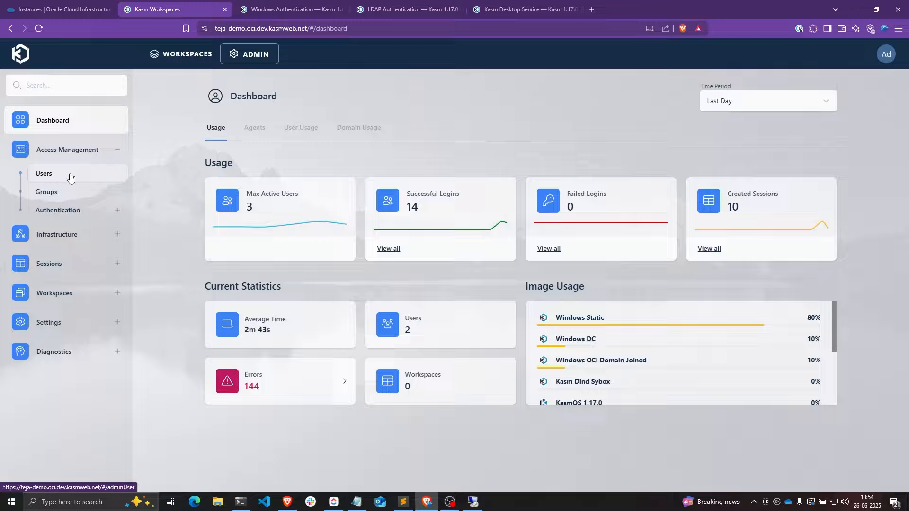
click(70, 176)
click(272, 295)
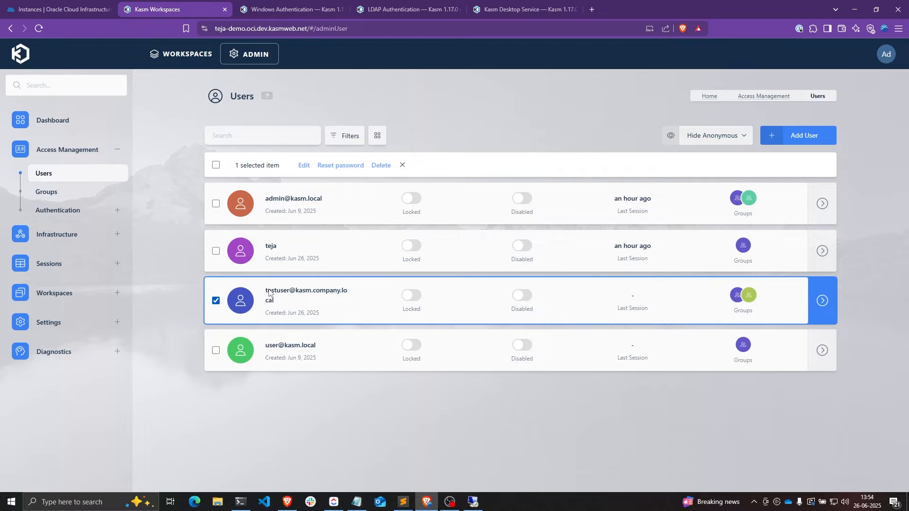
drag(267, 293, 347, 294)
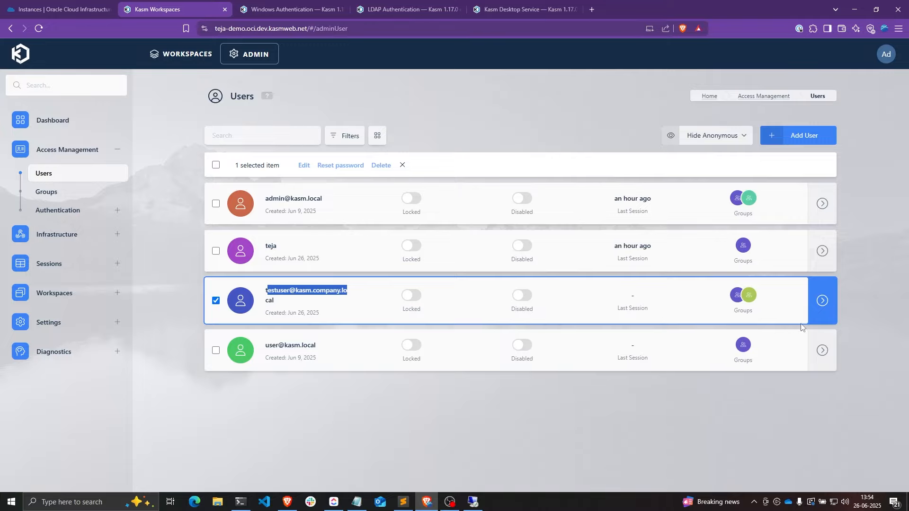
click(791, 303)
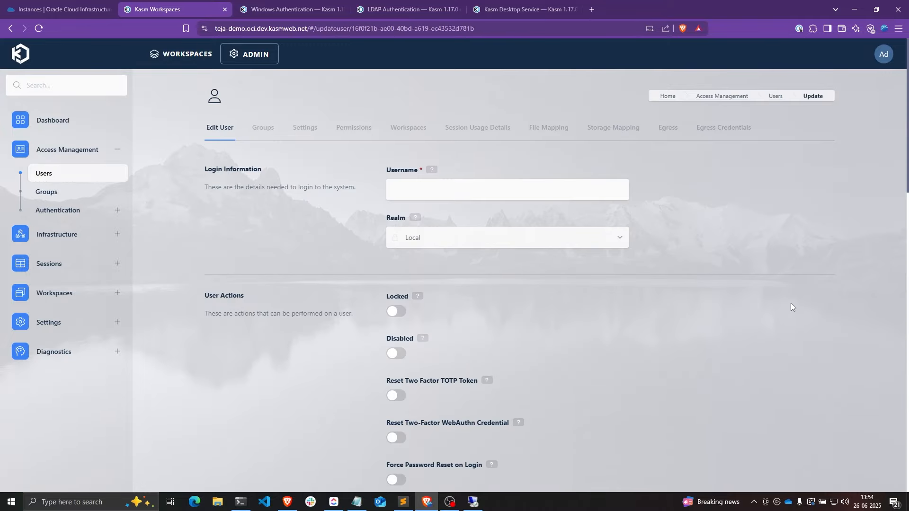
click(270, 135)
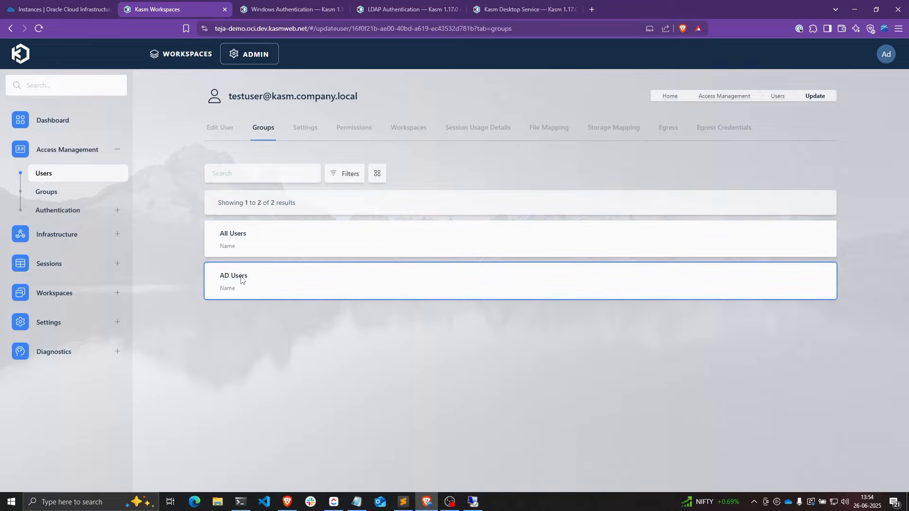
drag(220, 276, 248, 278)
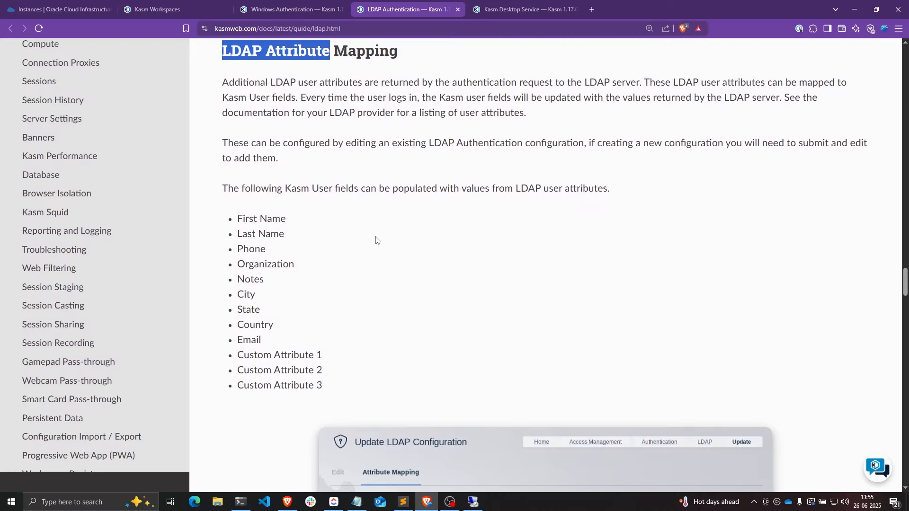
- Review the docs' LDAP Attribute Mapping field list, including First Name, Last Name and Notes
click(376, 240)
drag(222, 50, 399, 52)
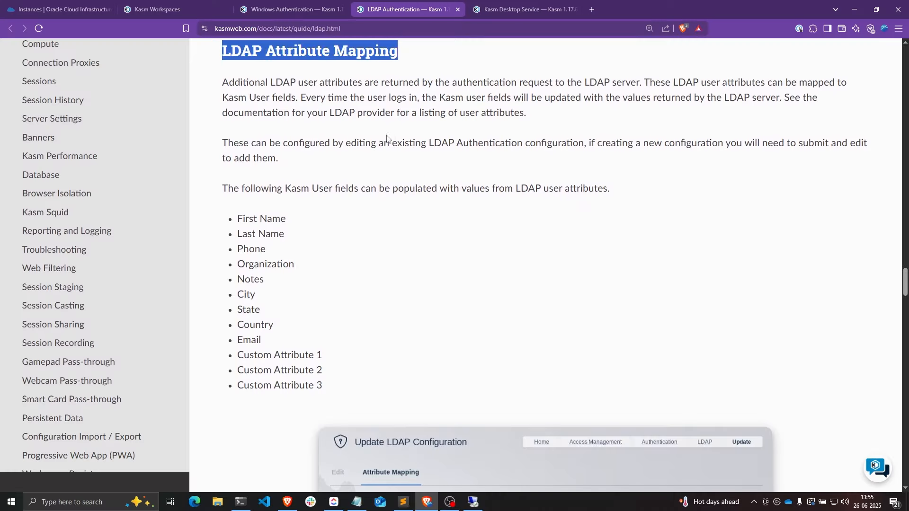
click(244, 56)
drag(222, 50, 330, 52)
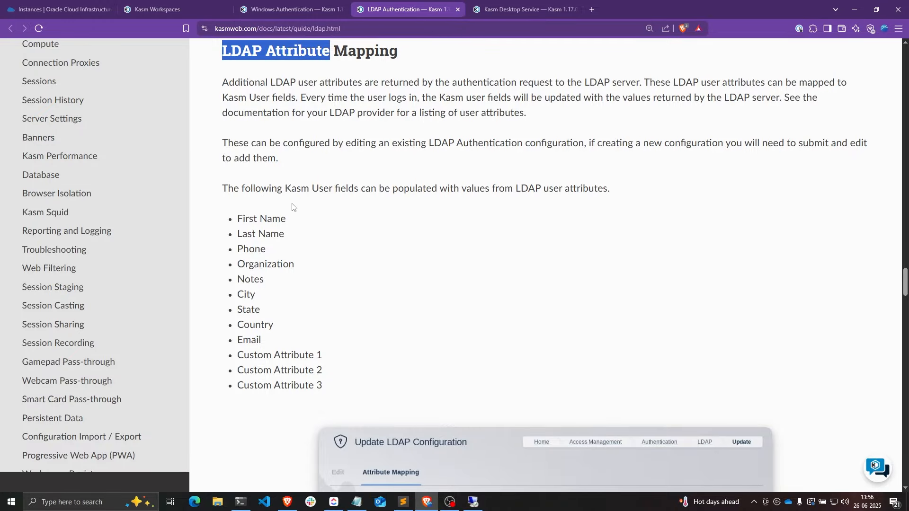
drag(238, 218, 287, 218)
drag(238, 234, 265, 288)
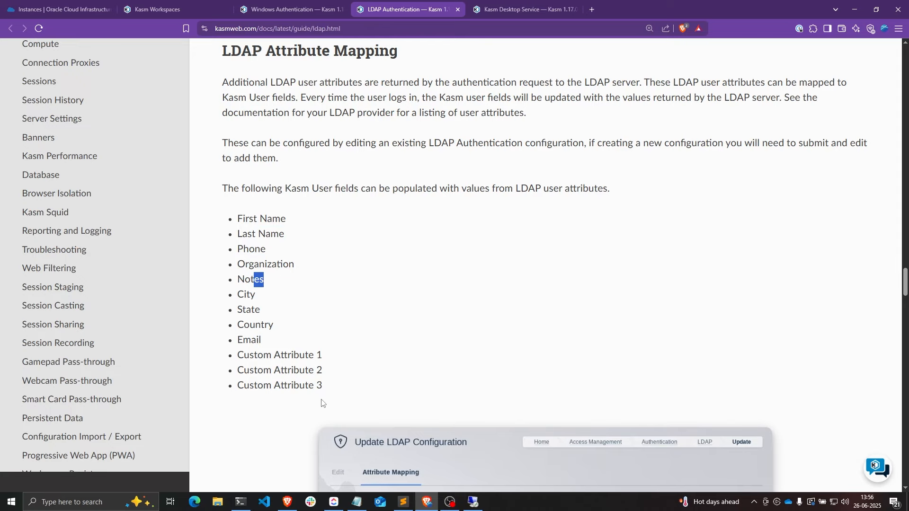
click(307, 217)
drag(240, 220, 290, 223)
scroll(291, 223, up, 1)
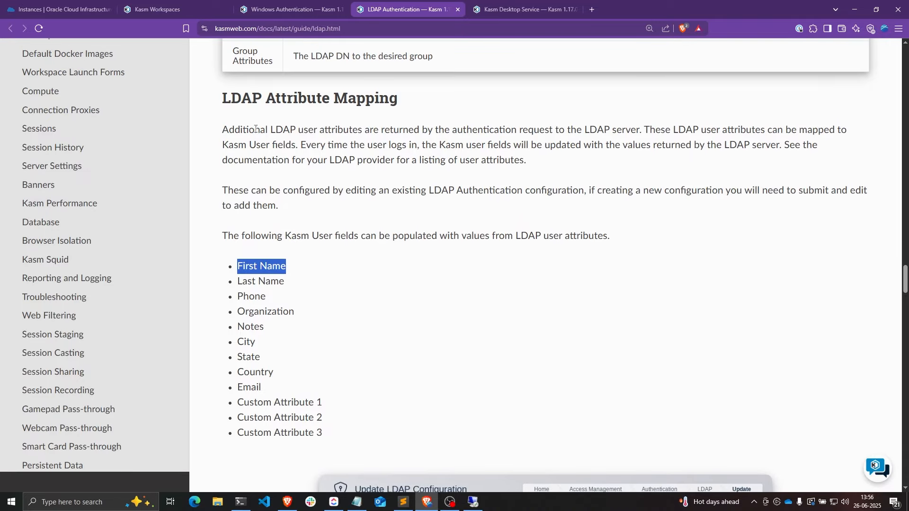
drag(223, 97, 330, 100)
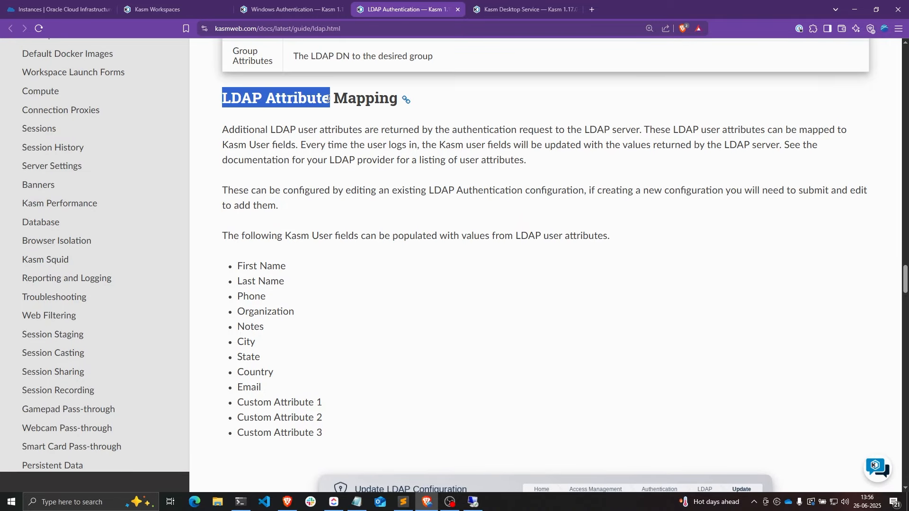
click(180, 4)
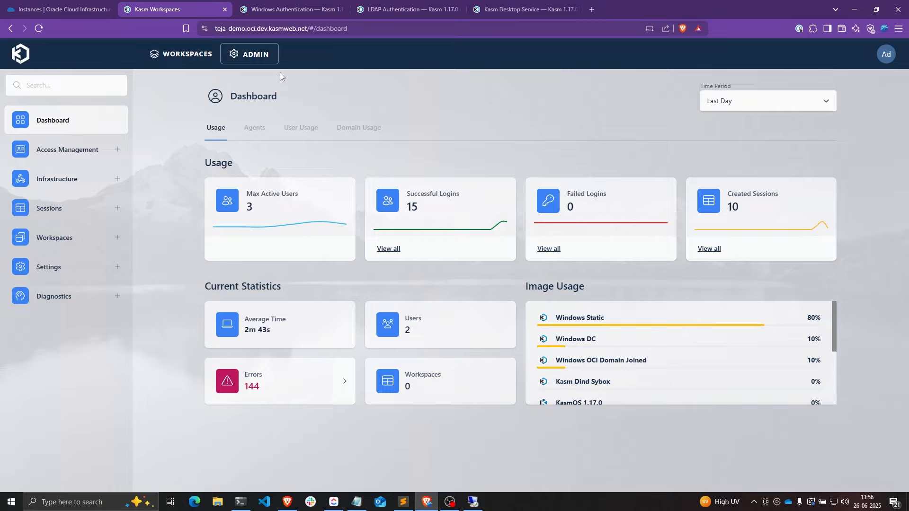
- Open the Windows OCI AD LDAP configuration's Attribute Mapping tab
click(99, 176)
click(71, 150)
click(79, 209)
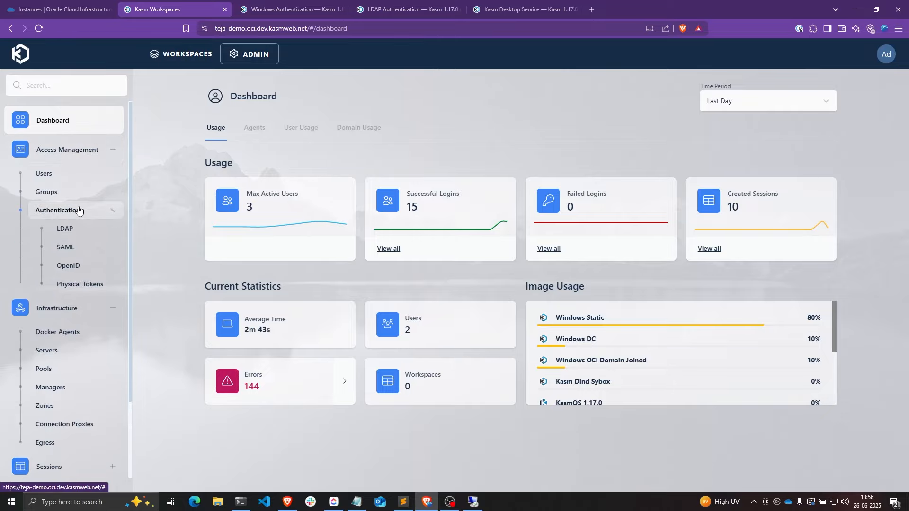
click(65, 229)
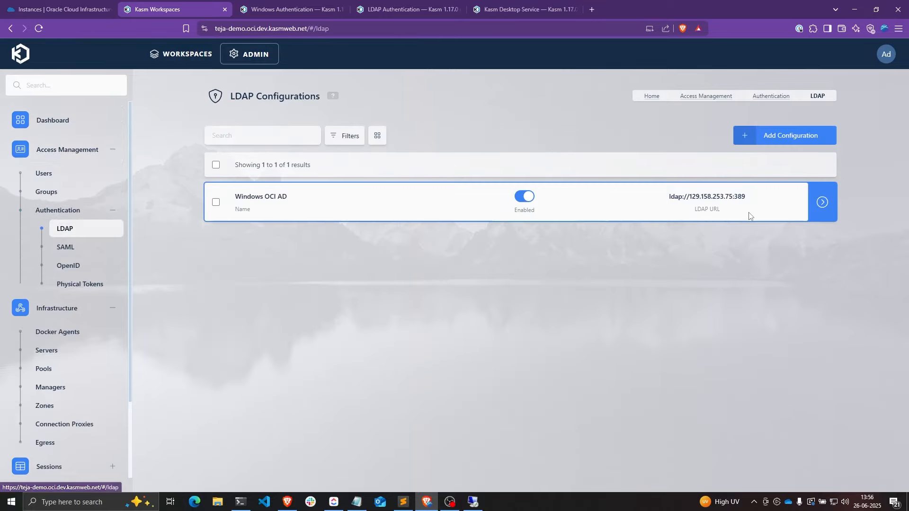
click(768, 207)
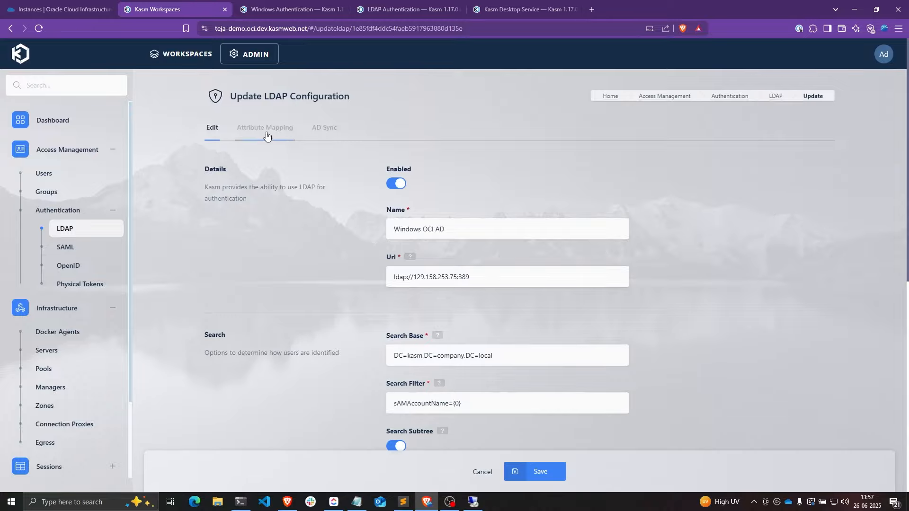
click(251, 132)
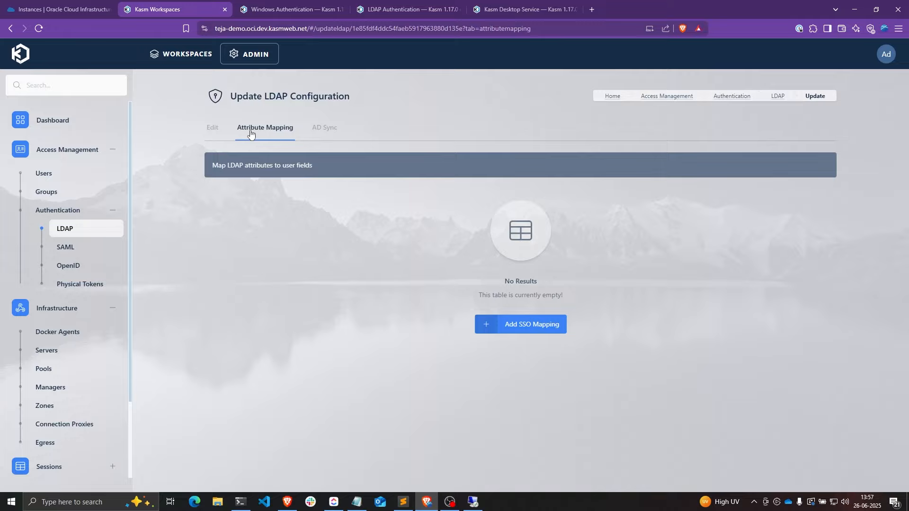
- Add a new attribute mapping with First Name as the user field
click(550, 325)
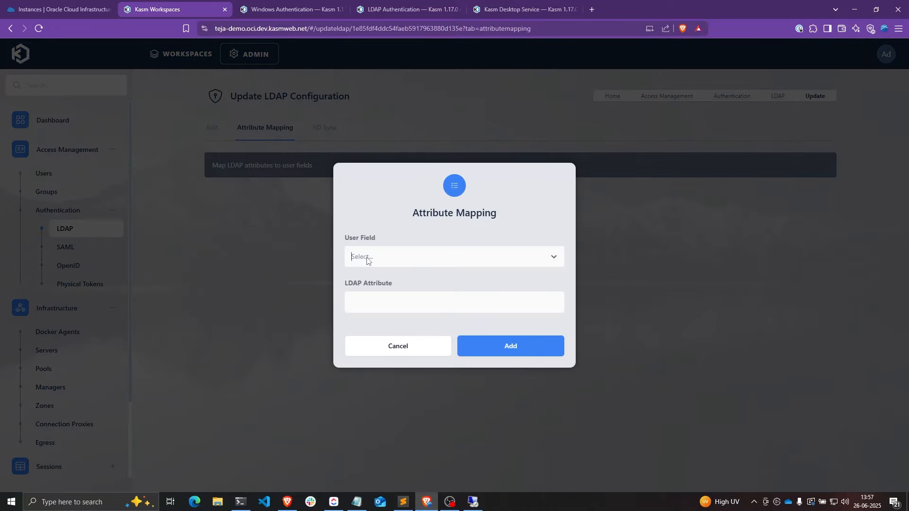
click(368, 258)
scroll(383, 291, down, 3)
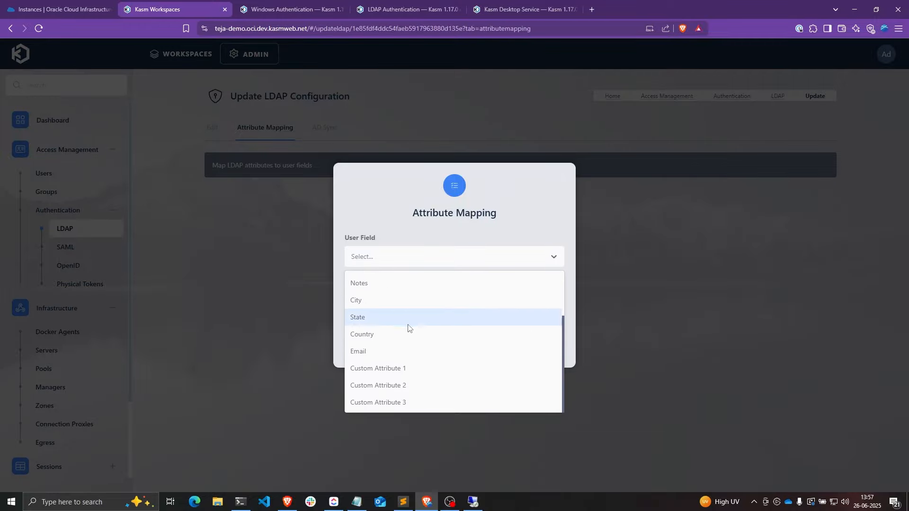
scroll(400, 324, up, 3)
scroll(397, 318, down, 3)
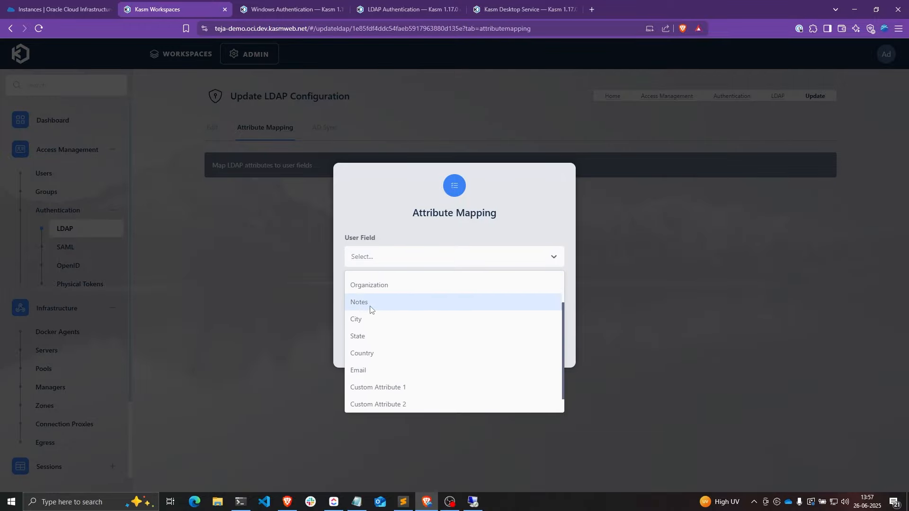
click(372, 303)
click(374, 260)
click(371, 279)
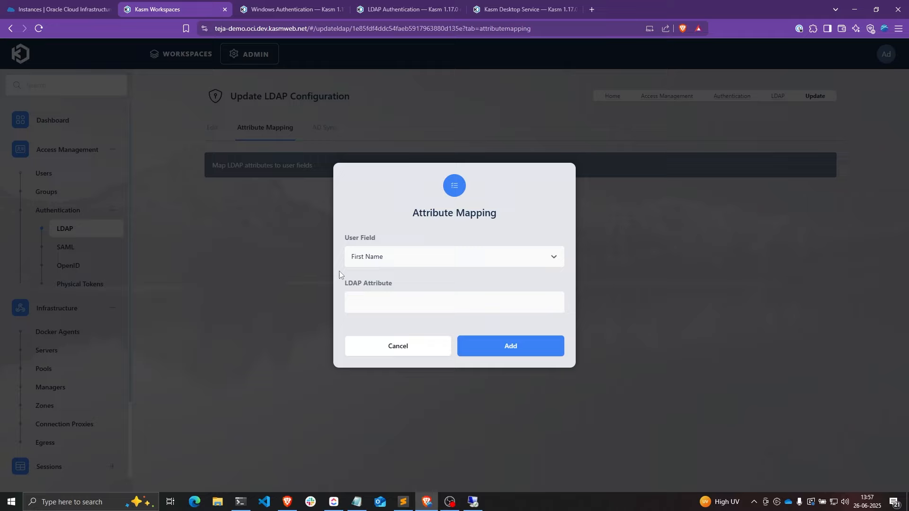
click(348, 294)
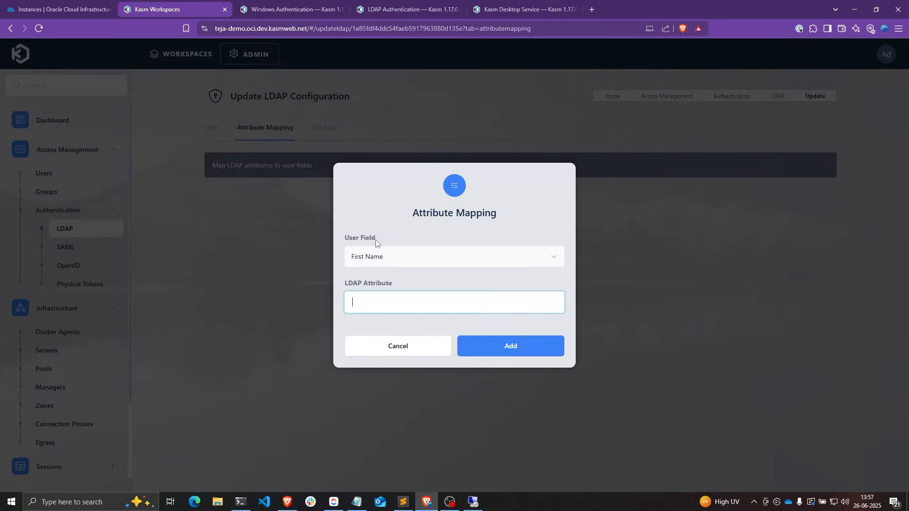
drag(345, 282, 393, 282)
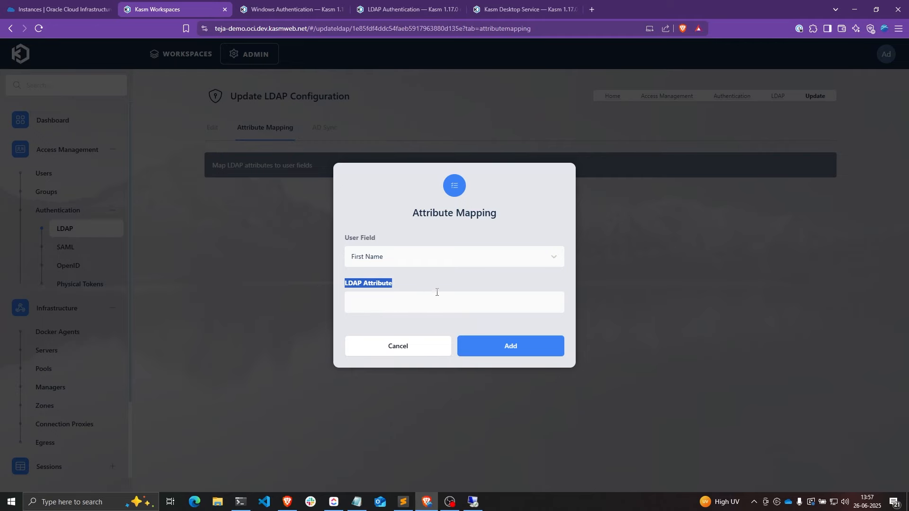
- Open PowerShell on the domain controller and run the Get-ADUser query for testuser
click(475, 504)
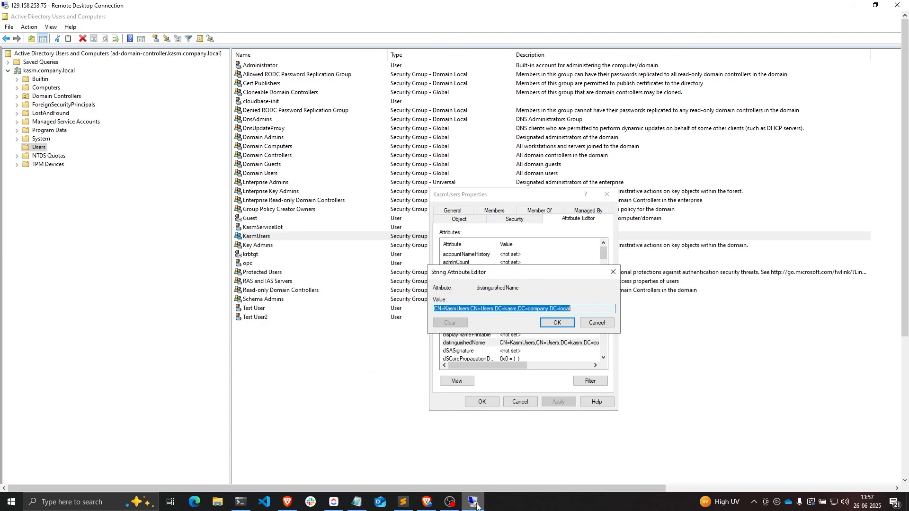
drag(905, 268, 883, 419)
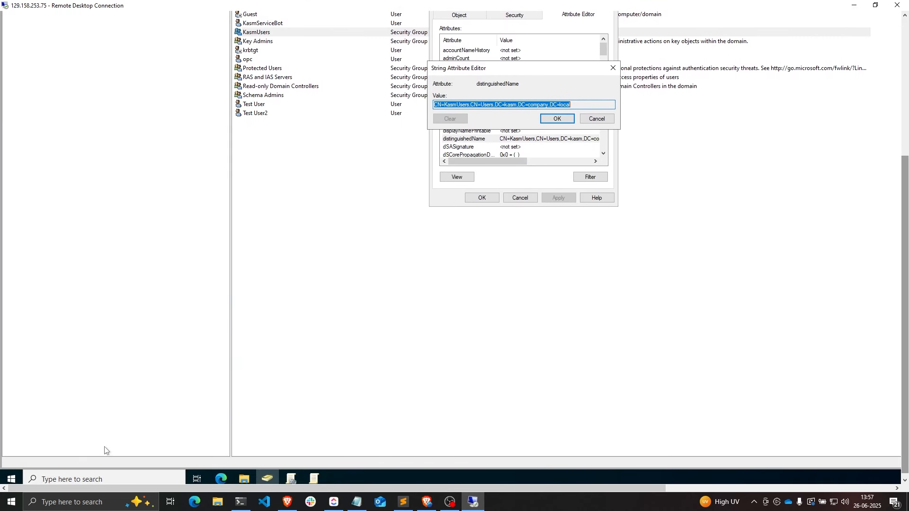
click(11, 478)
text(pow)
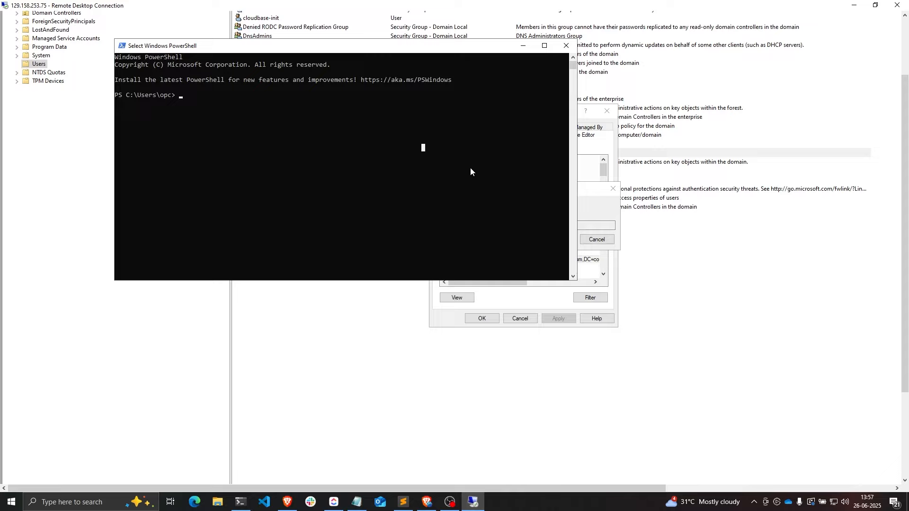
right_click(470, 166)
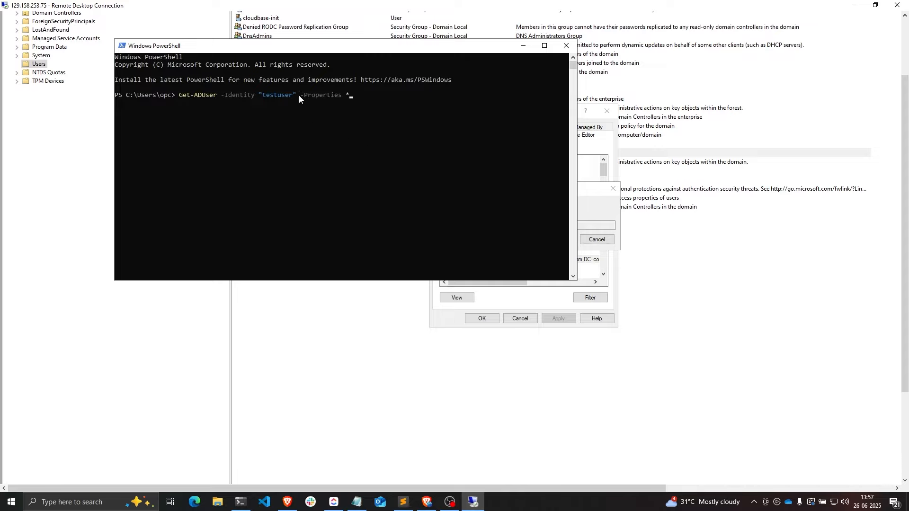
click(264, 96)
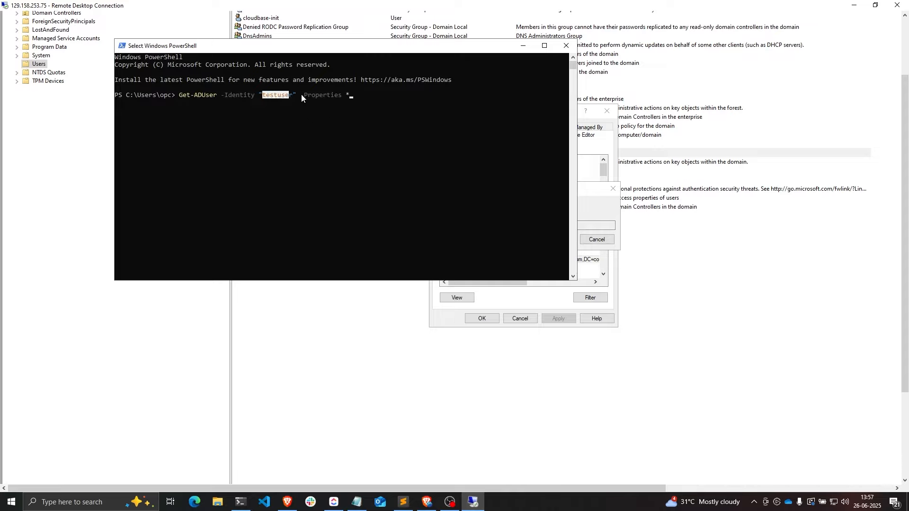
key(Escape)
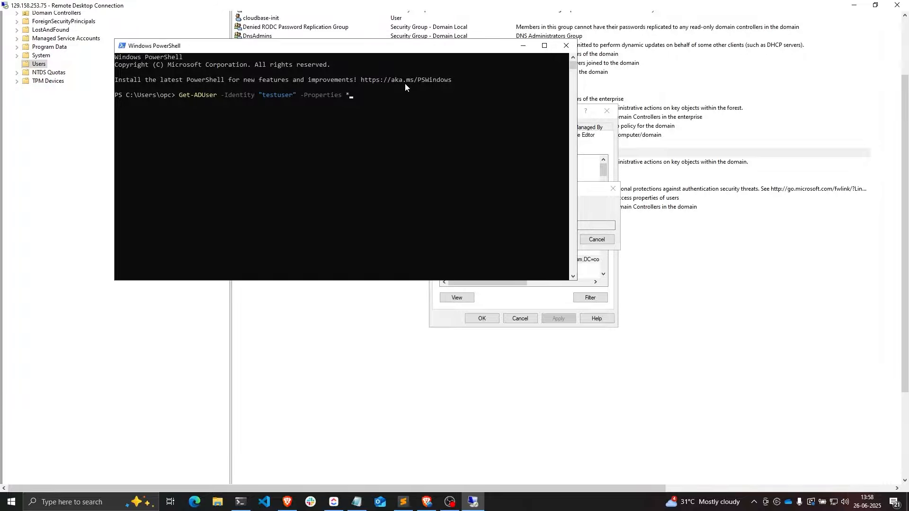
- Inspect testuser's listed properties, noting GivenName (Test) and DistinguishedName
scroll(445, 132, up, 10)
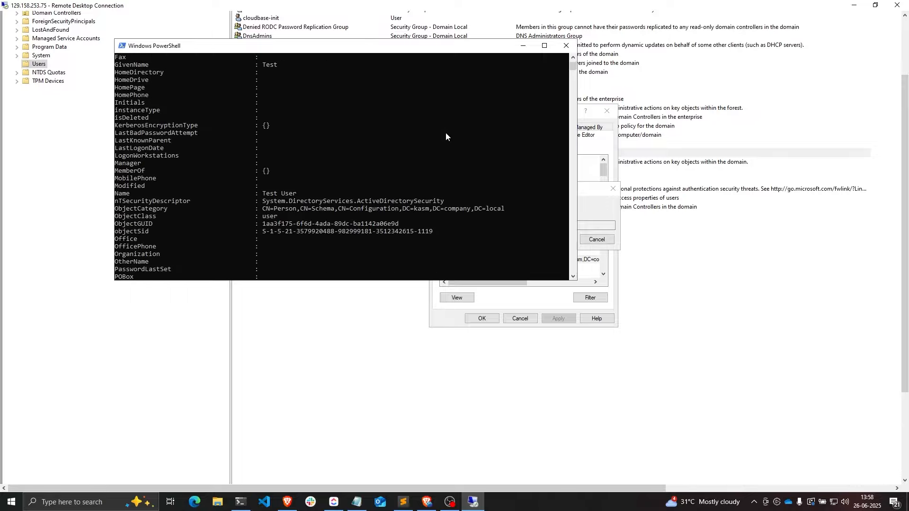
scroll(445, 134, up, 6)
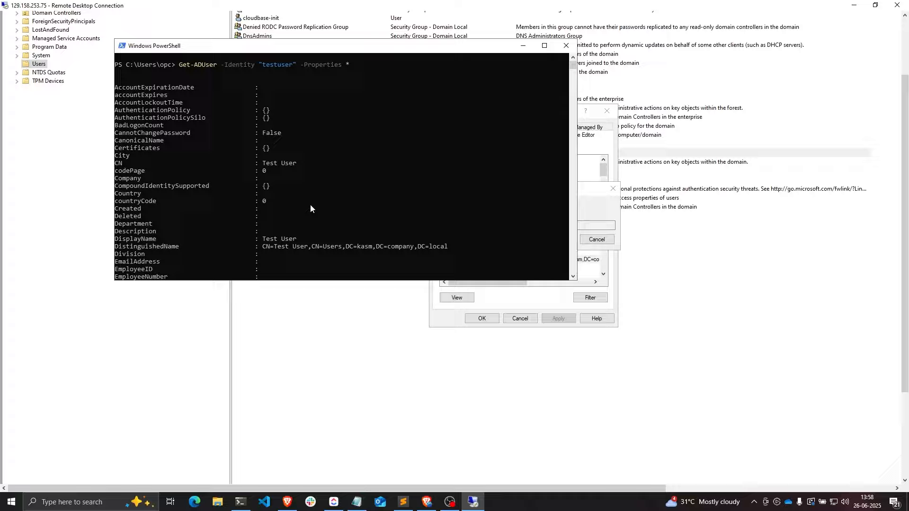
scroll(290, 215, down, 1)
drag(263, 216, 297, 217)
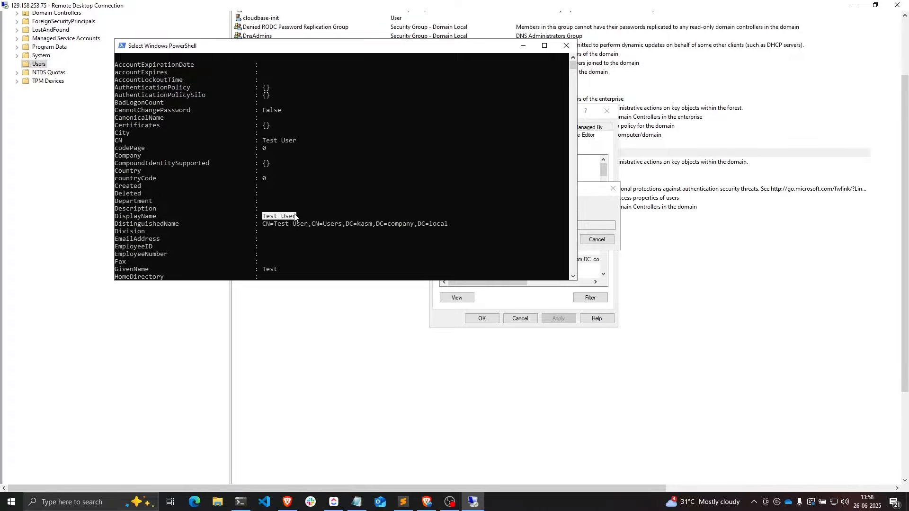
scroll(363, 144, down, 2)
scroll(362, 143, down, 1)
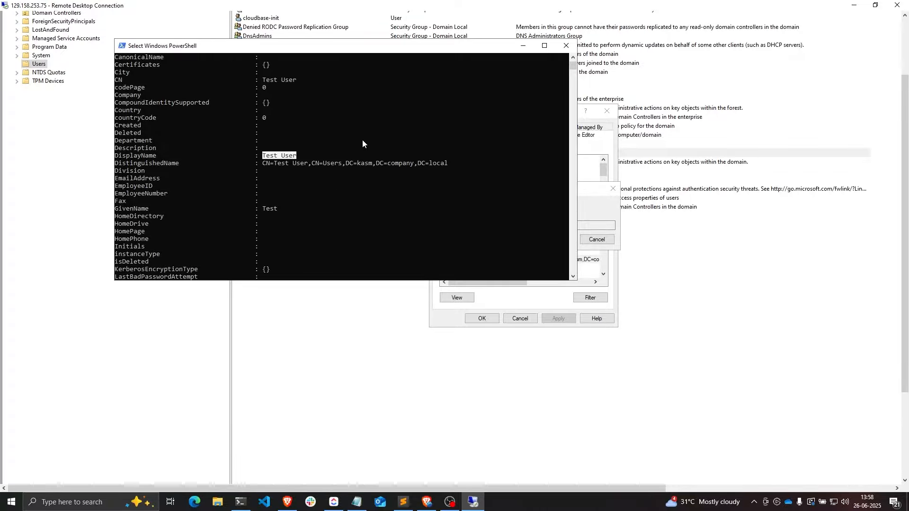
scroll(362, 139, down, 1)
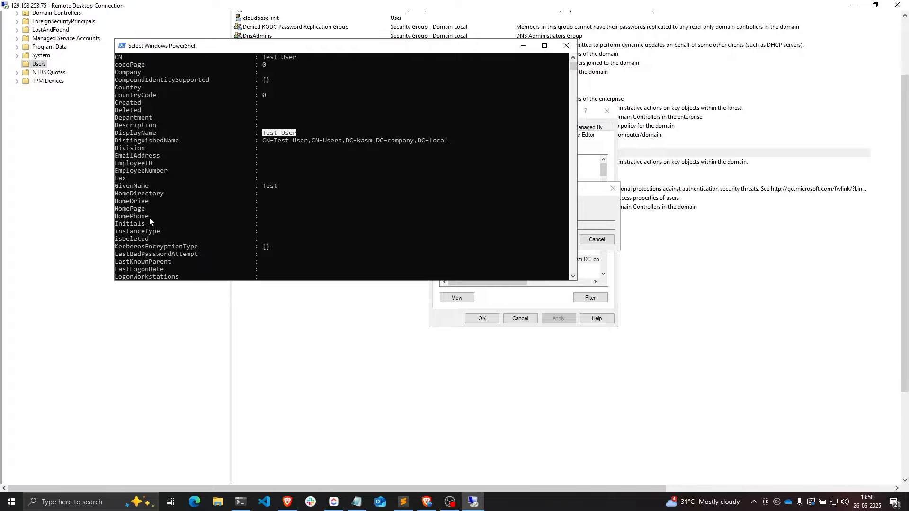
drag(115, 186, 148, 187)
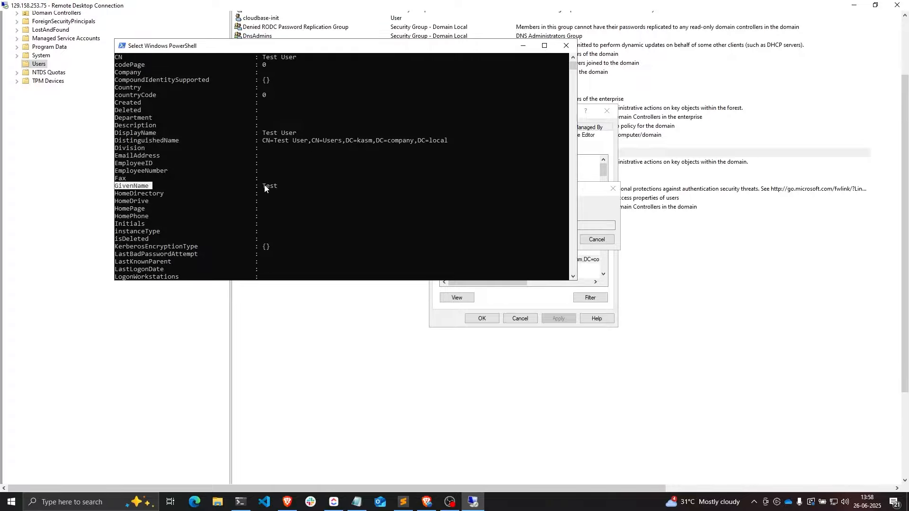
drag(264, 186, 277, 188)
scroll(274, 191, down, 5)
scroll(274, 190, up, 8)
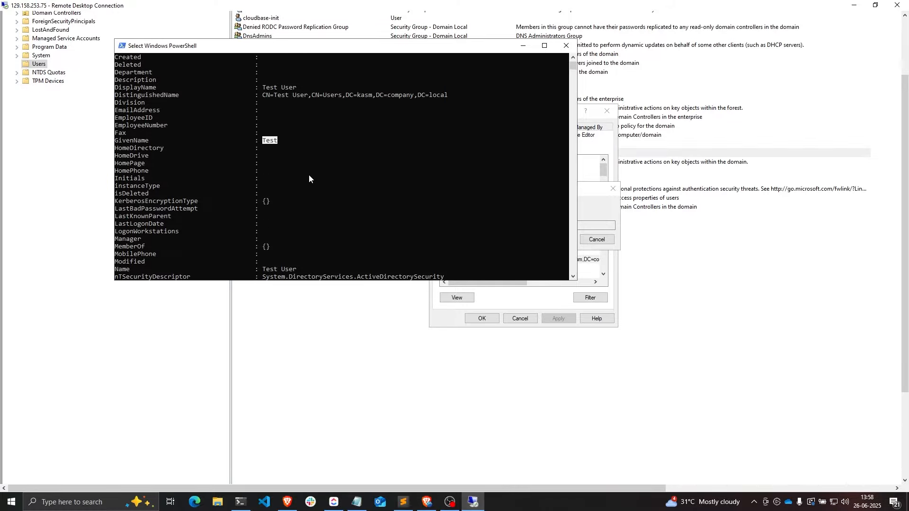
scroll(119, 94, down, 5)
drag(116, 95, 176, 97)
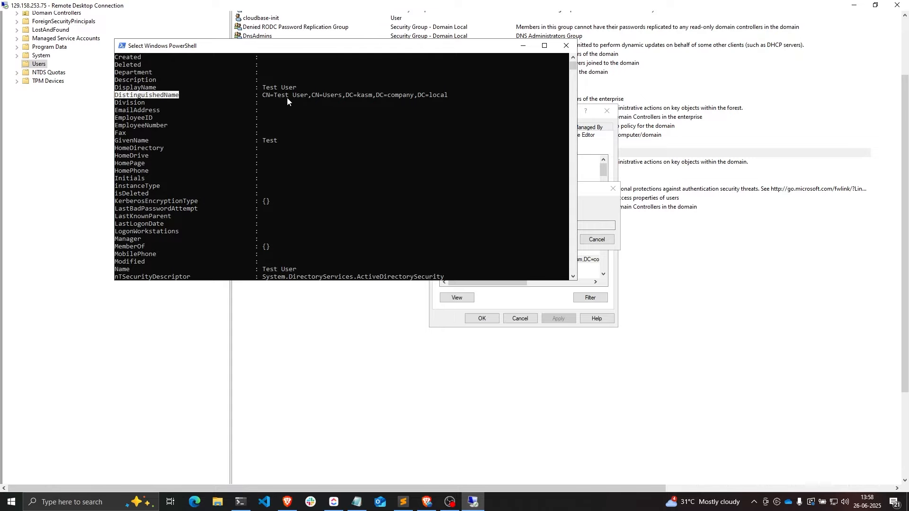
- Copy the GivenName attribute name into the mapping's LDAP Attribute field
click(431, 506)
click(384, 301)
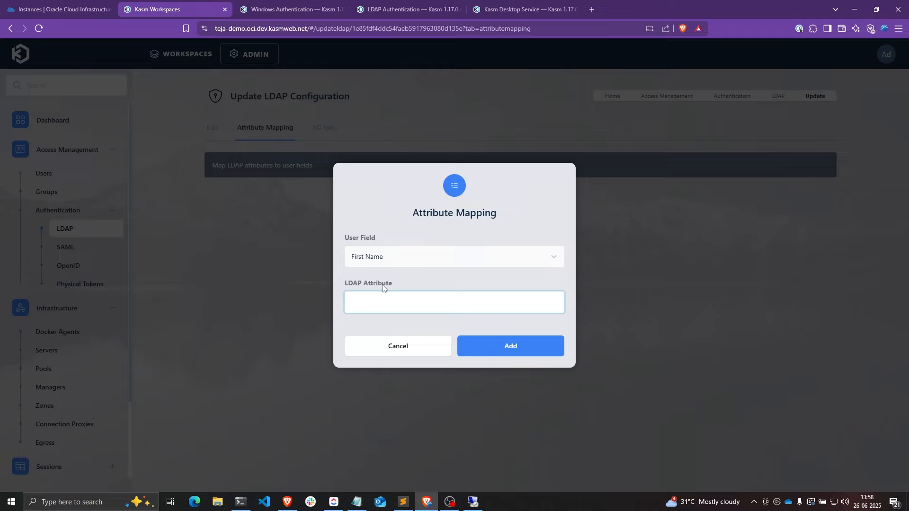
key(alt+Tab)
scroll(178, 203, up, 3)
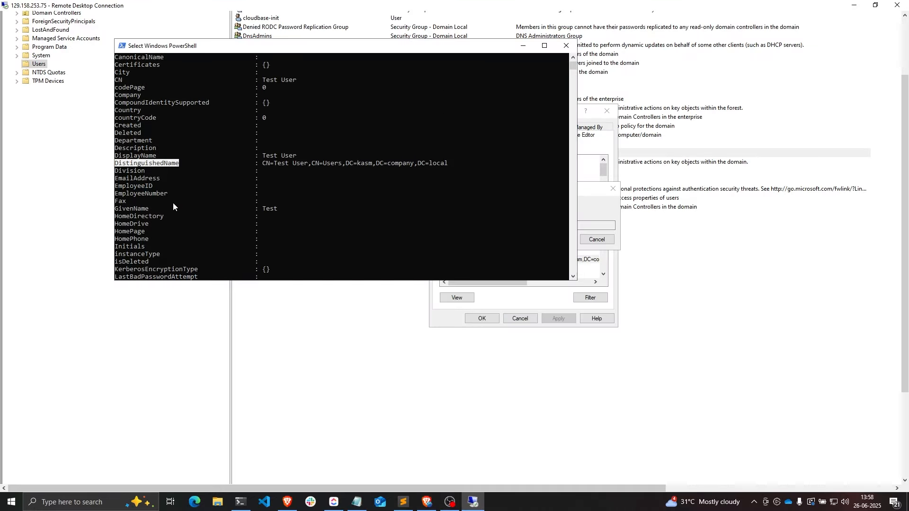
scroll(173, 202, down, 1)
double_click(133, 186)
key(ctrl+c)
right_click(186, 204)
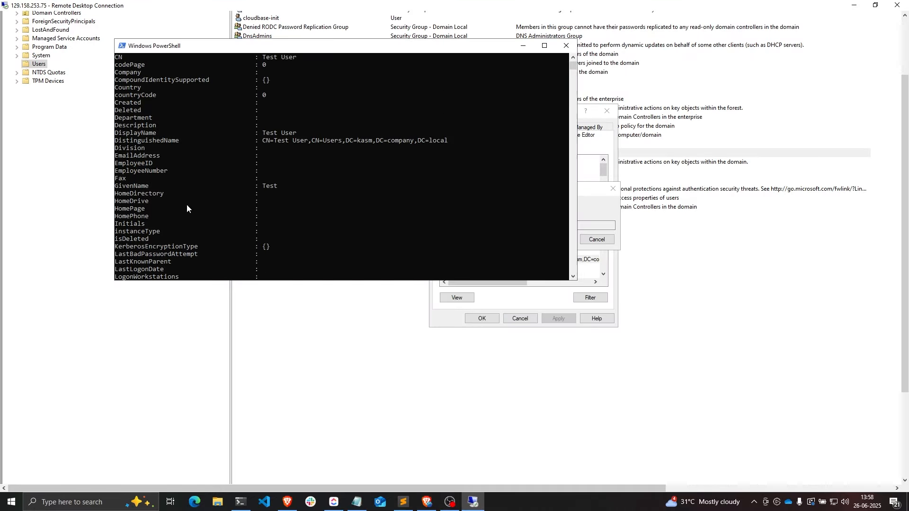
click(426, 502)
key(ctrl+v)
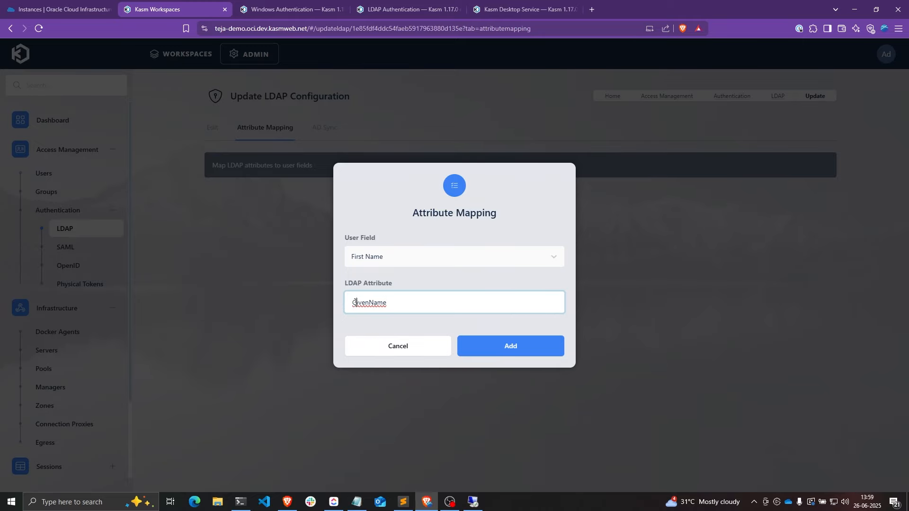
- Lowercase the value to givenName and save the First Name mapping
drag(356, 303, 353, 303)
text(g)
drag(394, 307, 337, 307)
click(506, 346)
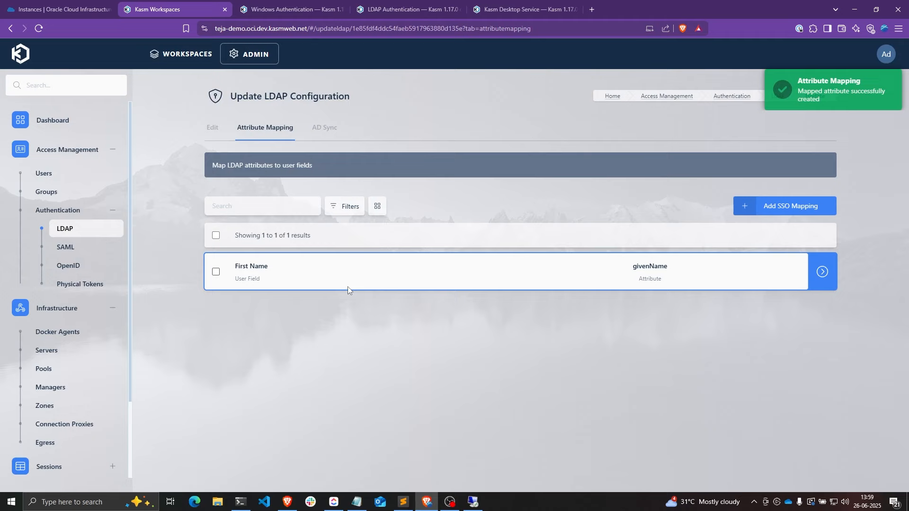
- Add a Notes mapping with distinguishedName, copied from PowerShell and lowercased
click(777, 208)
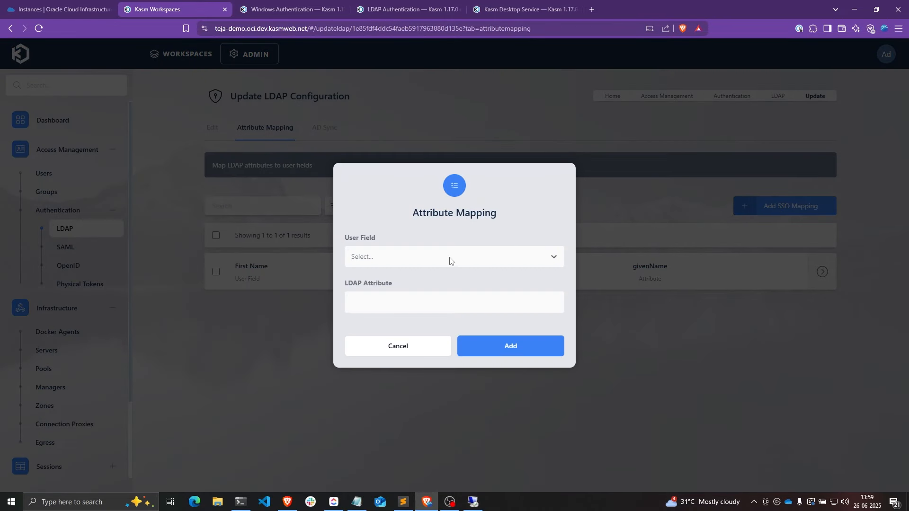
click(449, 260)
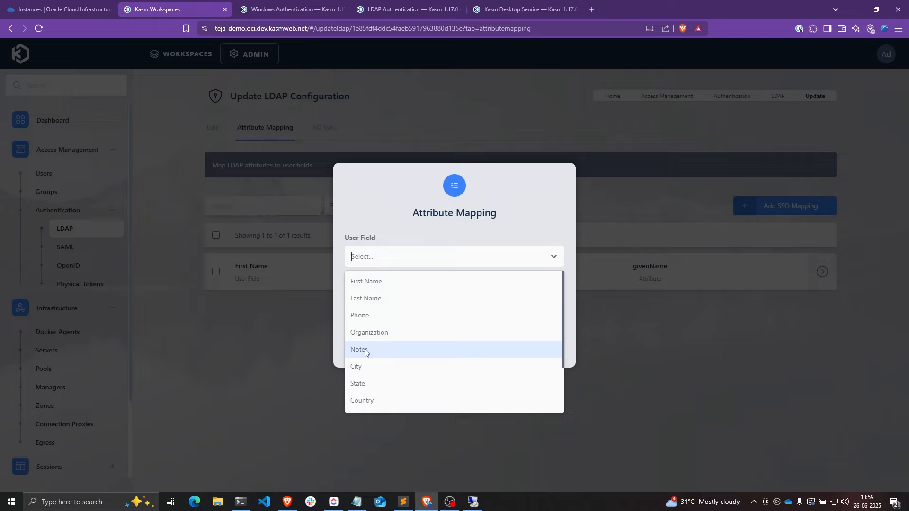
click(390, 355)
click(388, 303)
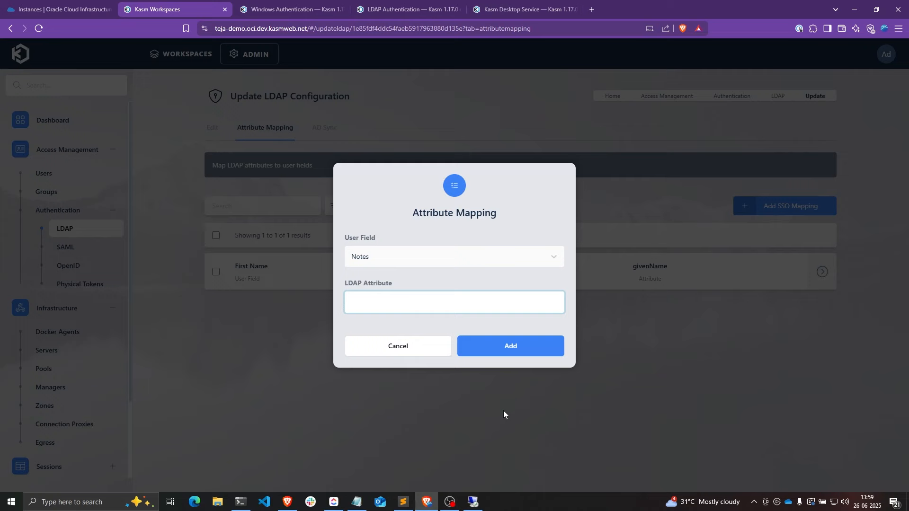
click(473, 502)
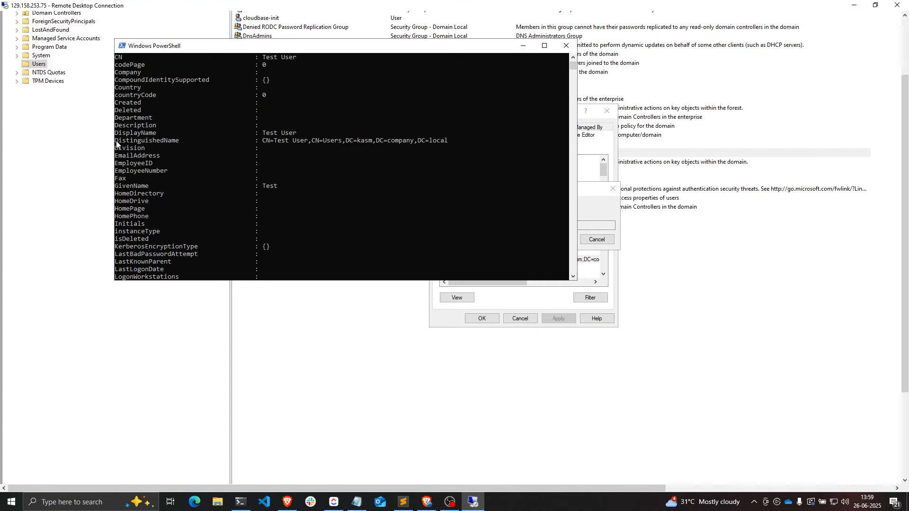
drag(115, 141, 179, 142)
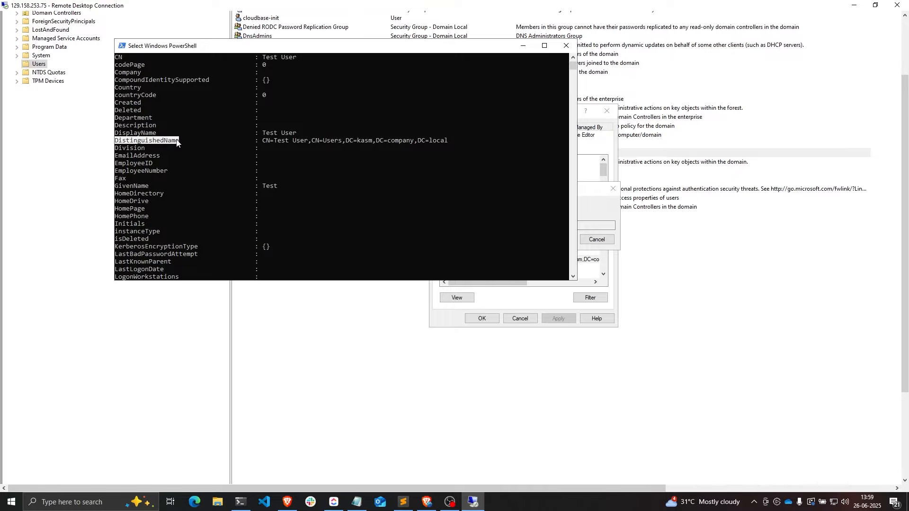
key(ctrl+c)
click(427, 502)
click(417, 295)
key(ctrl+v)
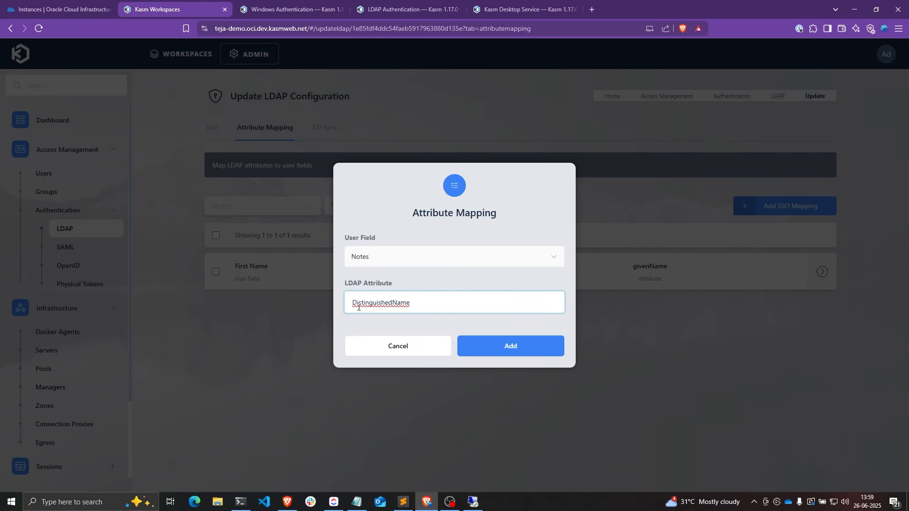
drag(356, 306, 352, 305)
text(d)
click(499, 348)
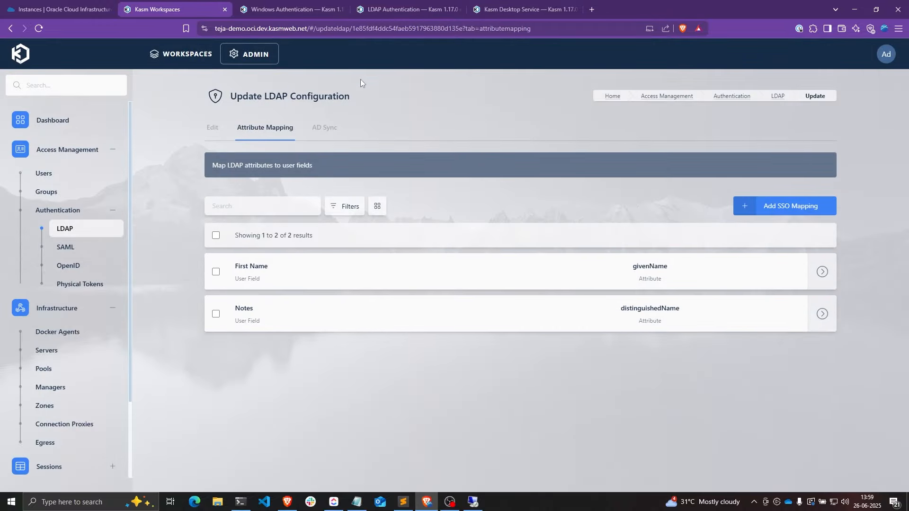
- Open the Kasm login page in a private window, enter the AD test user's e-mail, then minimize it
key(ctrl+shift+n)
key(ctrl+v)
key(Return)
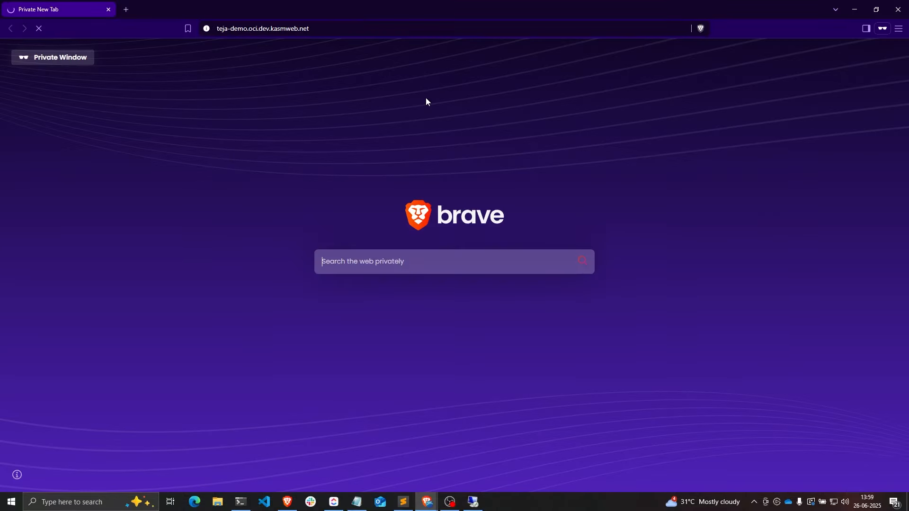
text(testuser)
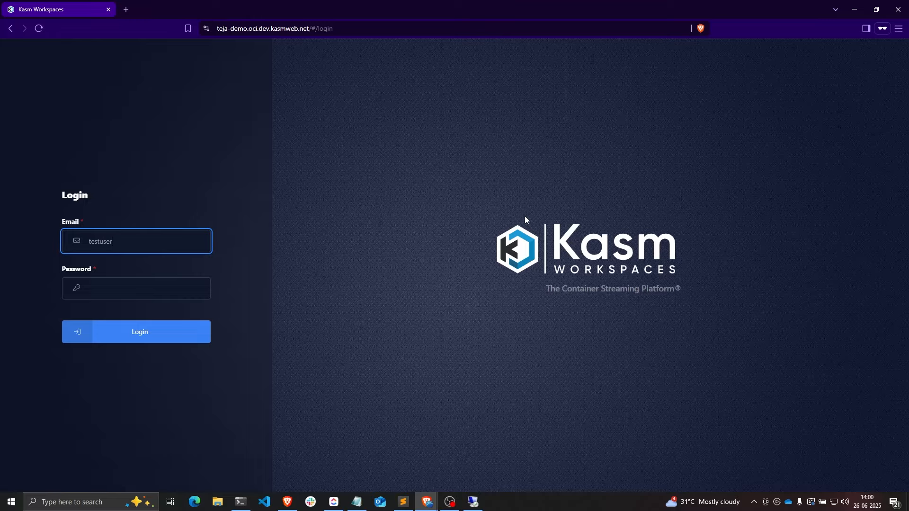
text(2@kasm.company.local)
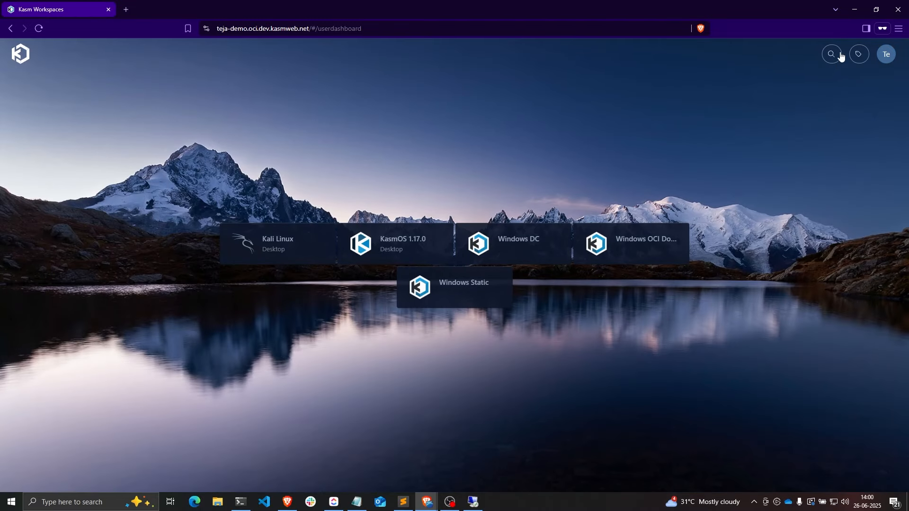
click(857, 18)
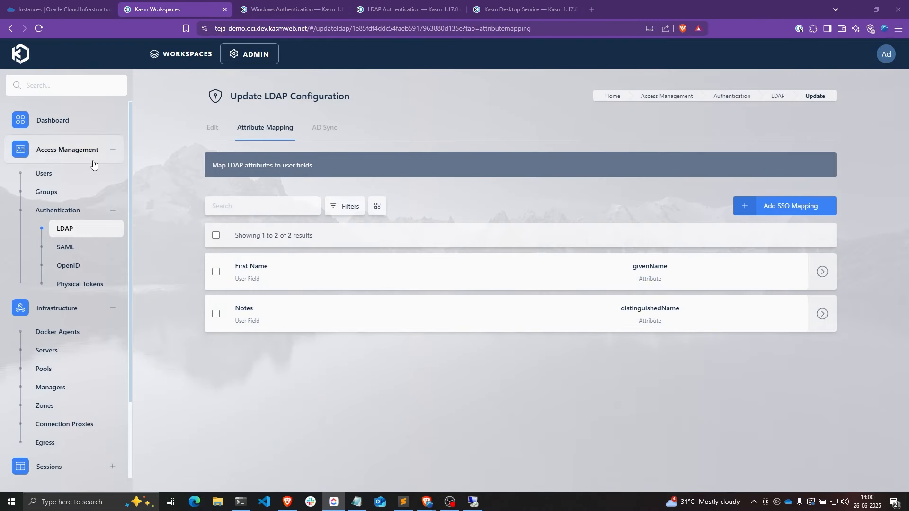
- Open the edit page for testuser2 from the Users list
click(75, 174)
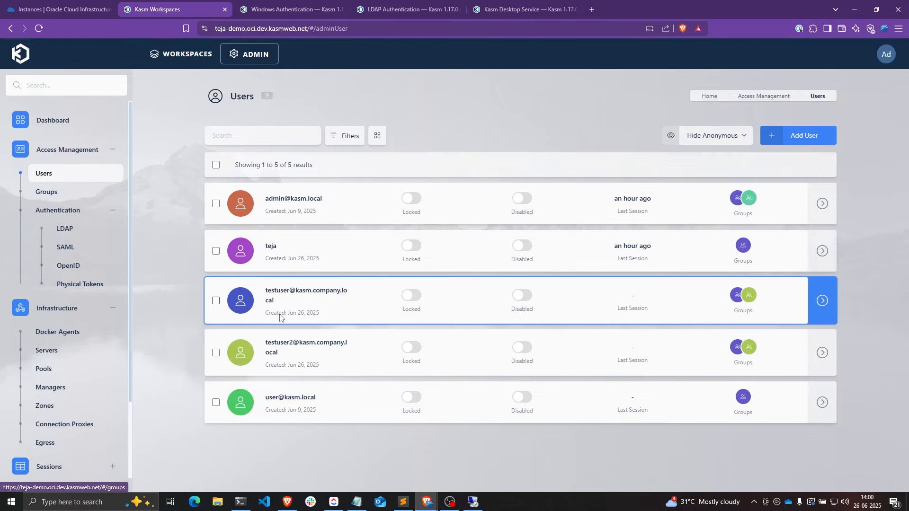
triple_click(268, 349)
drag(267, 346, 265, 346)
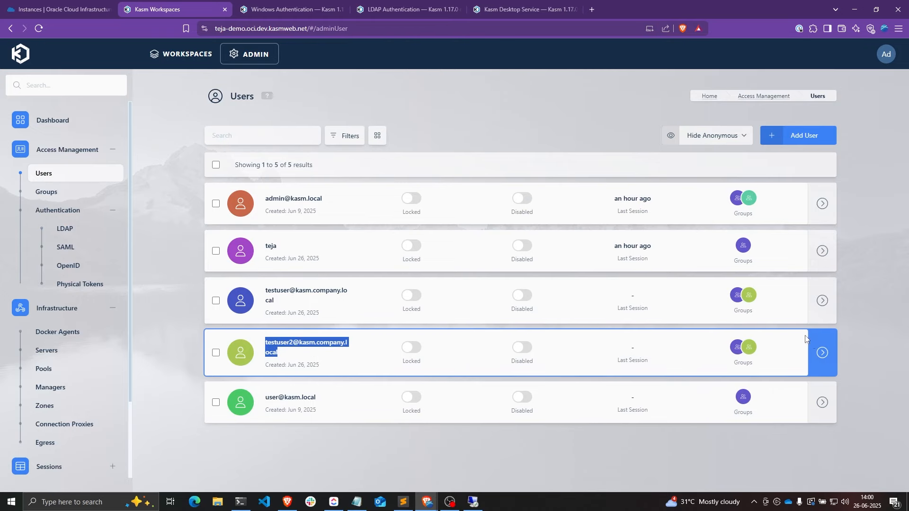
click(793, 347)
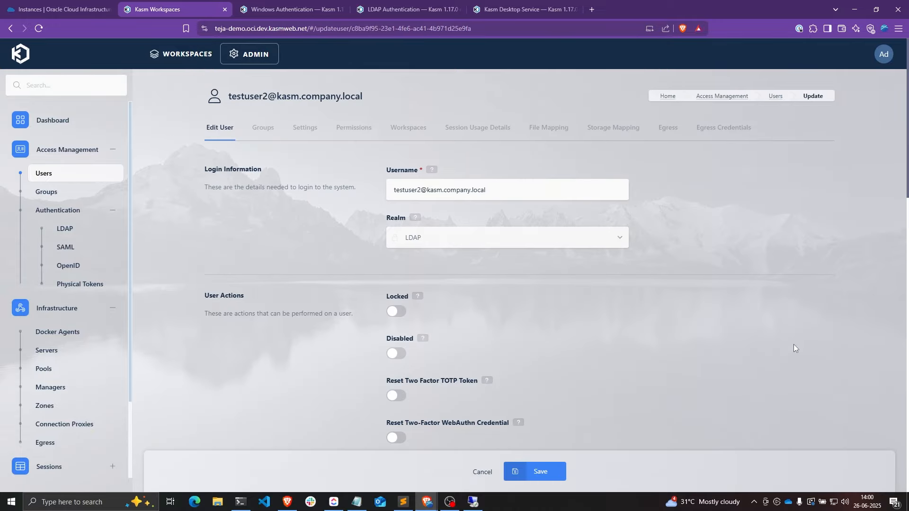
- Confirm testuser2's First Name field reads Test
scroll(709, 320, down, 5)
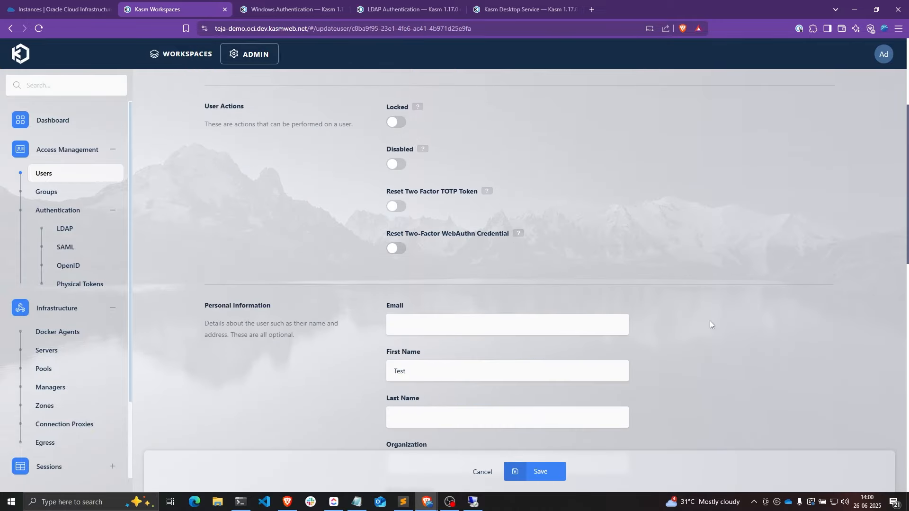
scroll(710, 320, down, 1)
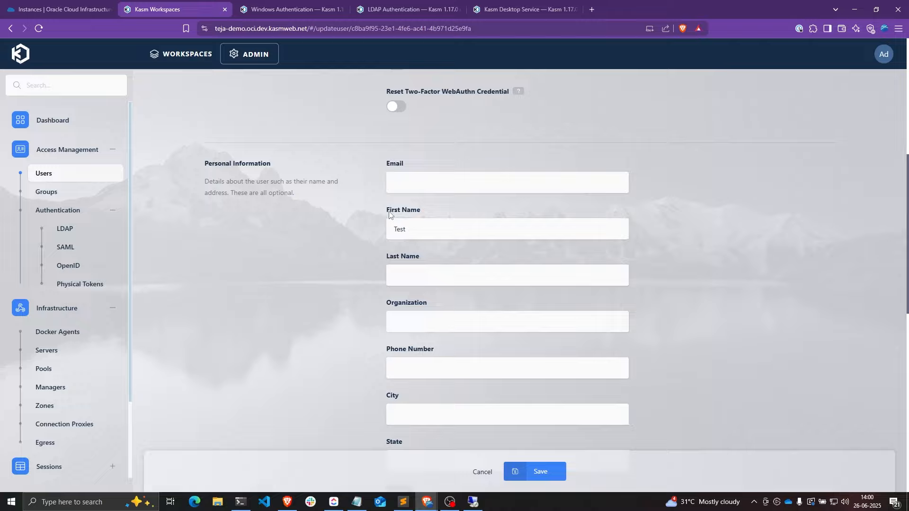
drag(387, 210, 421, 209)
click(401, 232)
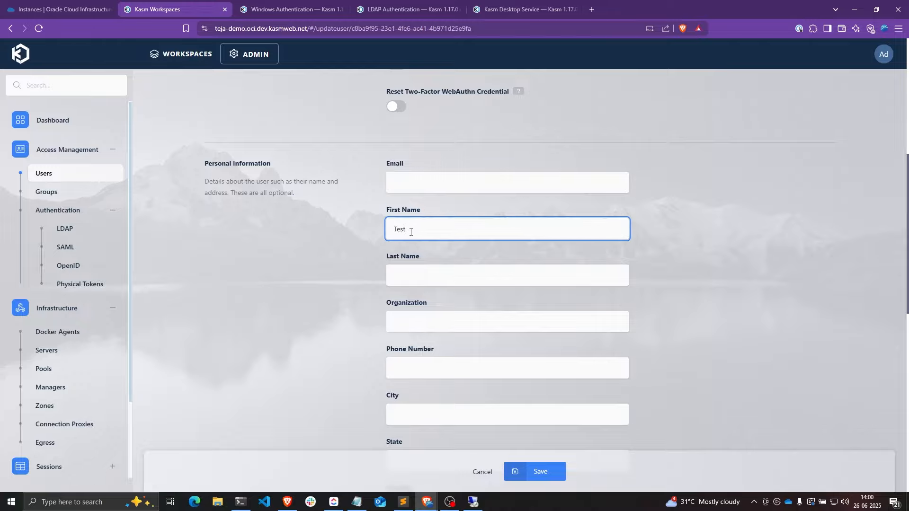
double_click(406, 231)
click(422, 229)
- Check that the Notes field holds testuser2's distinguished name
scroll(422, 231, down, 8)
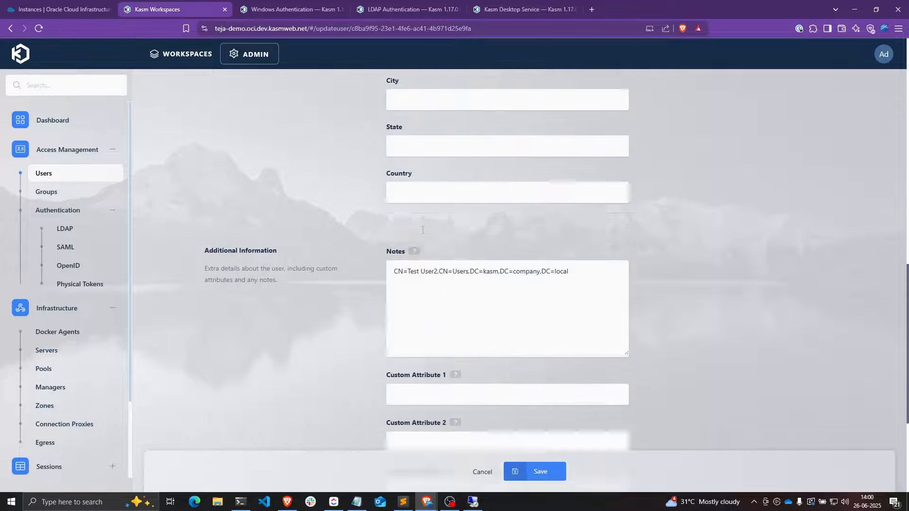
drag(387, 189, 571, 215)
click(393, 213)
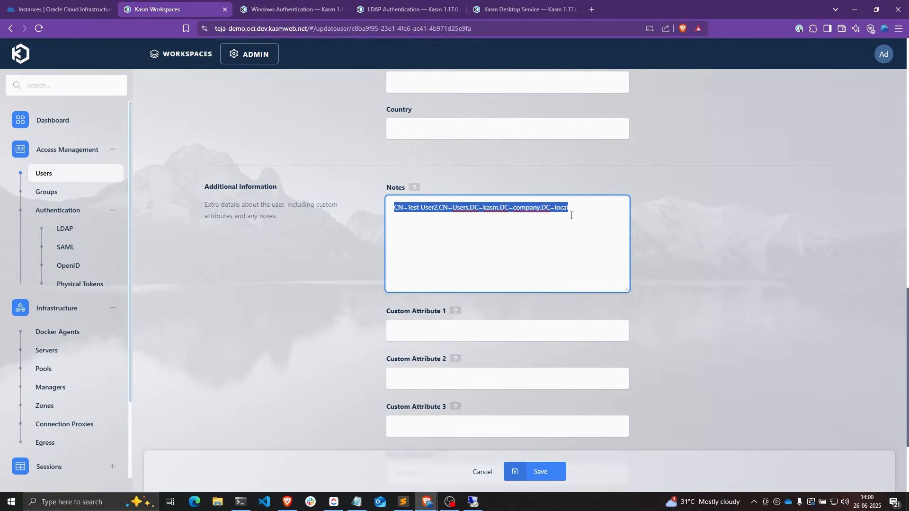
click(571, 216)
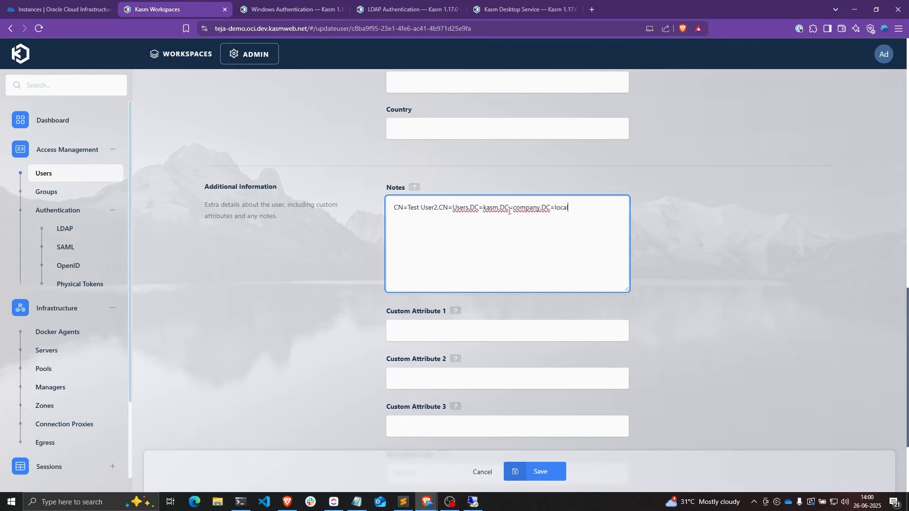
key(ctrl+a)
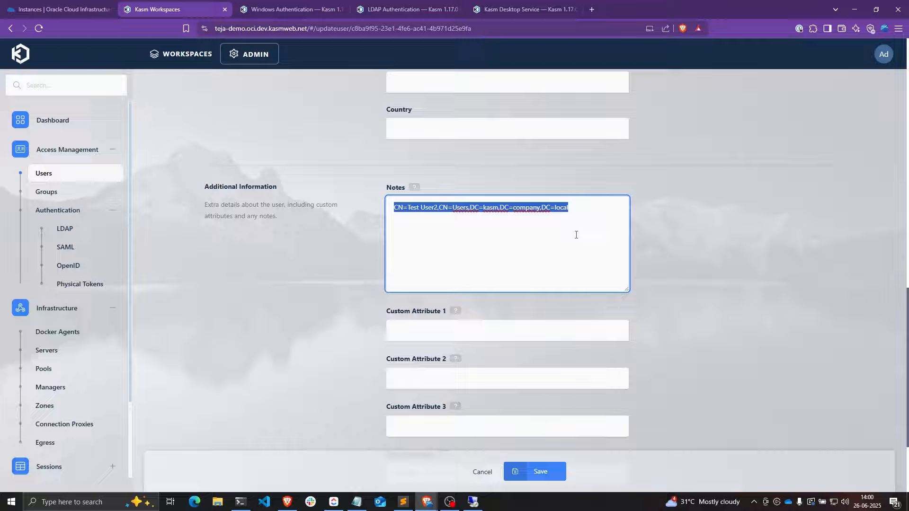
scroll(656, 256, up, 10)
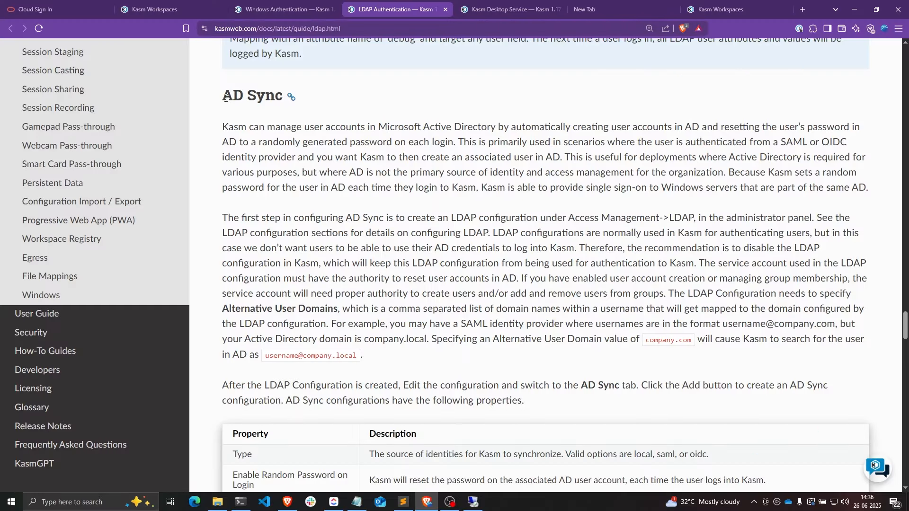
- Highlight the AD Sync heading in the LDAP Authentication guide
drag(222, 95, 283, 96)
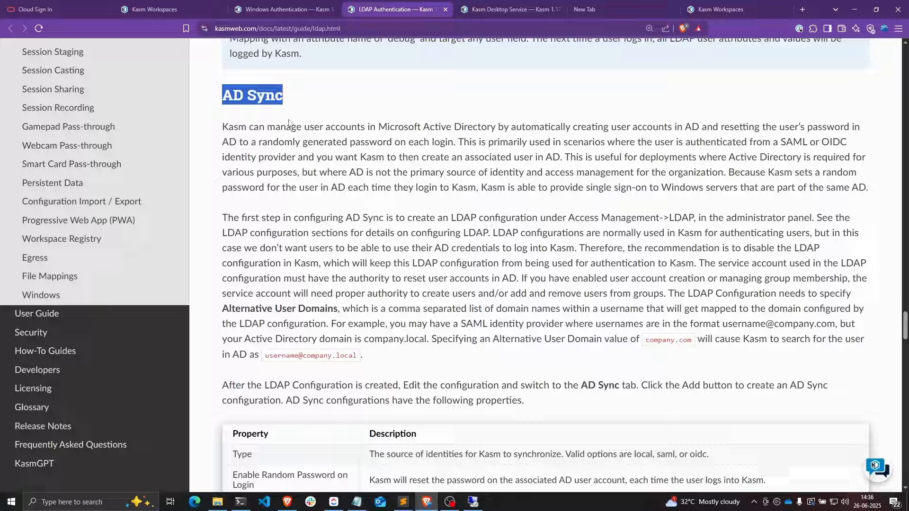
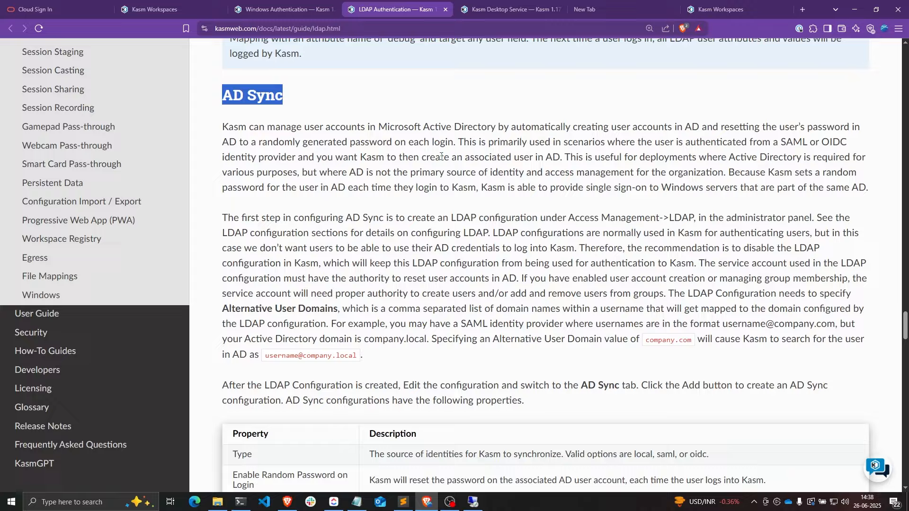
- Highlight the AD Sync section's opening sentence, the SAML/OIDC login phrase, and the AD Sync heading
drag(222, 127, 454, 144)
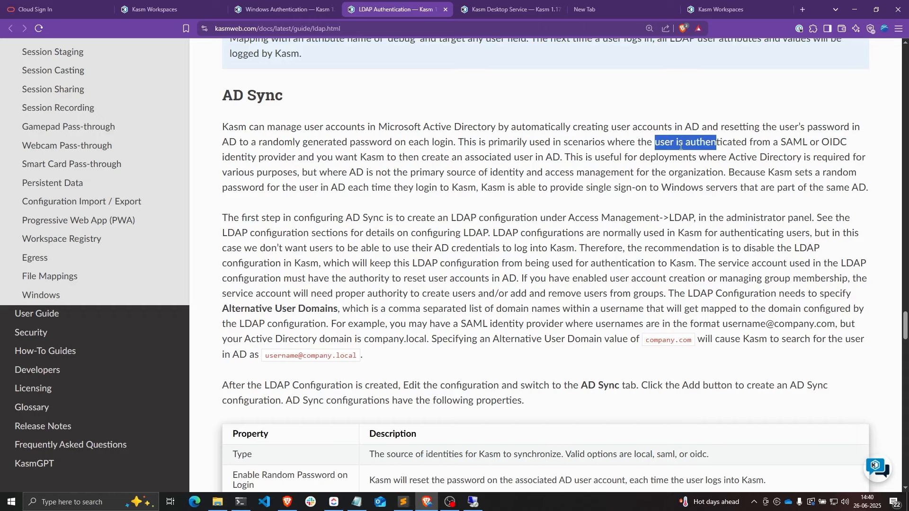
click(659, 146)
drag(667, 145, 296, 158)
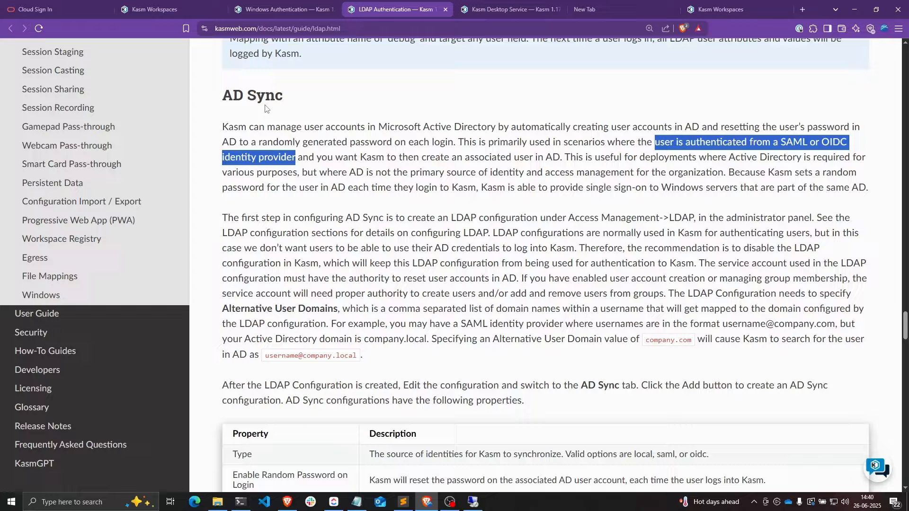
drag(223, 95, 284, 97)
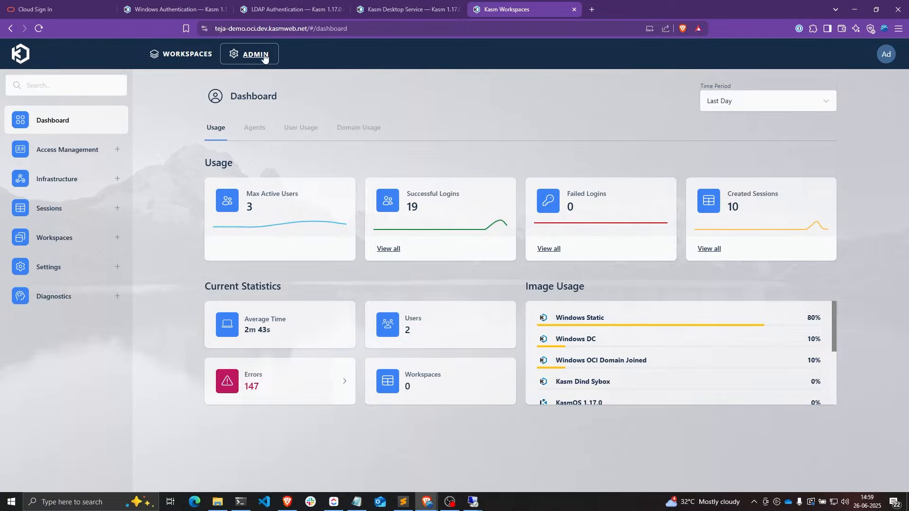
- Open the Windows OCI AD LDAP configuration and start adding a new AD Sync entry
click(66, 149)
click(71, 210)
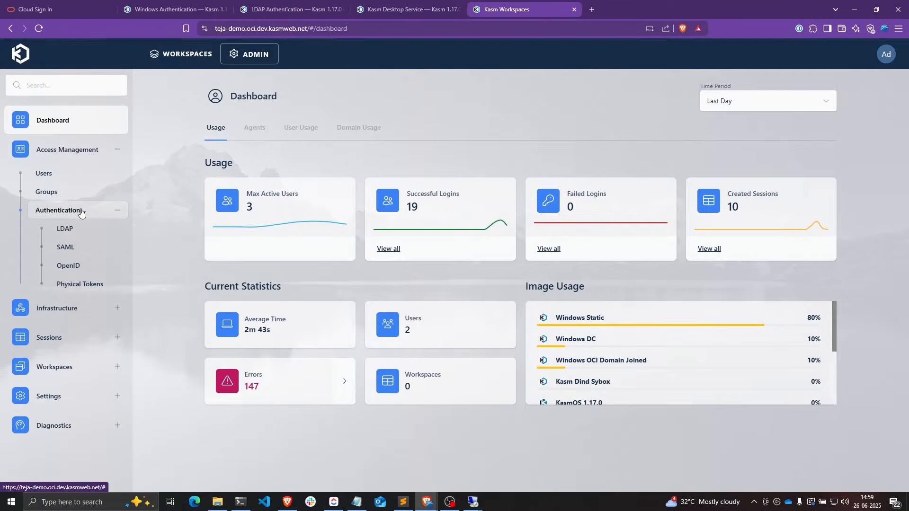
click(76, 227)
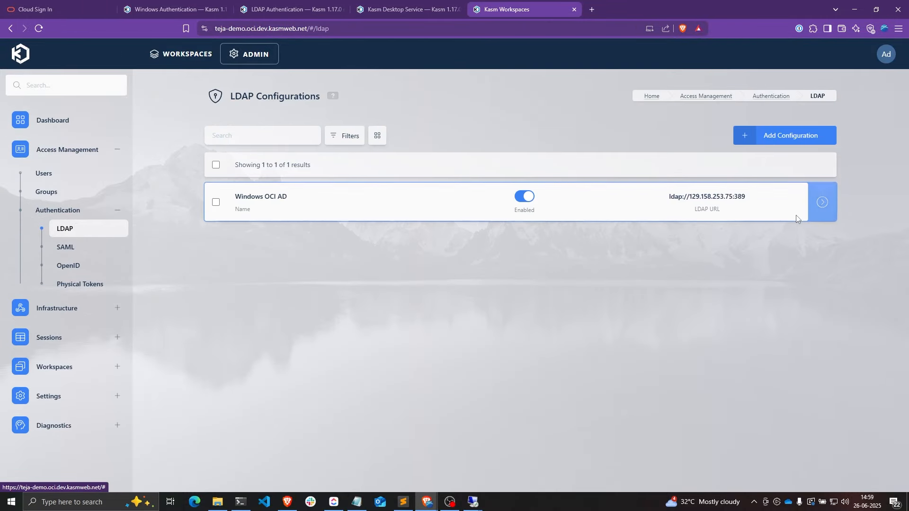
click(789, 204)
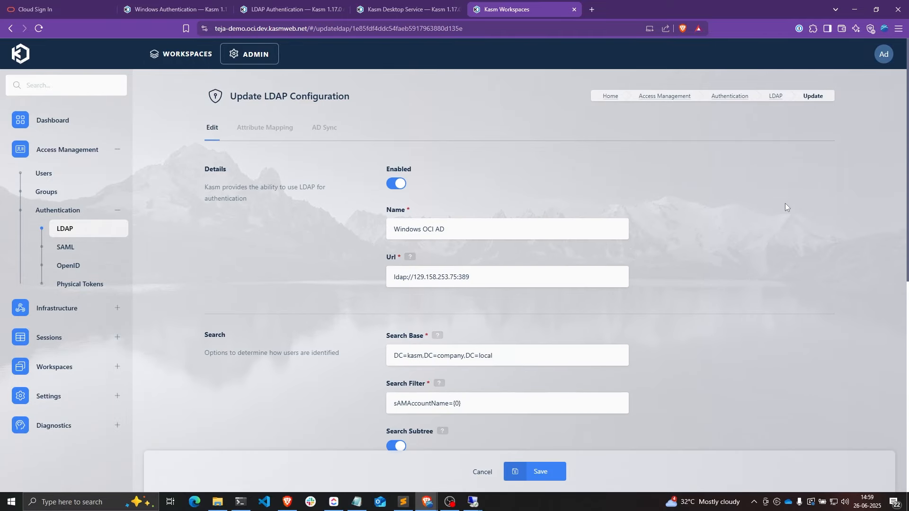
click(322, 134)
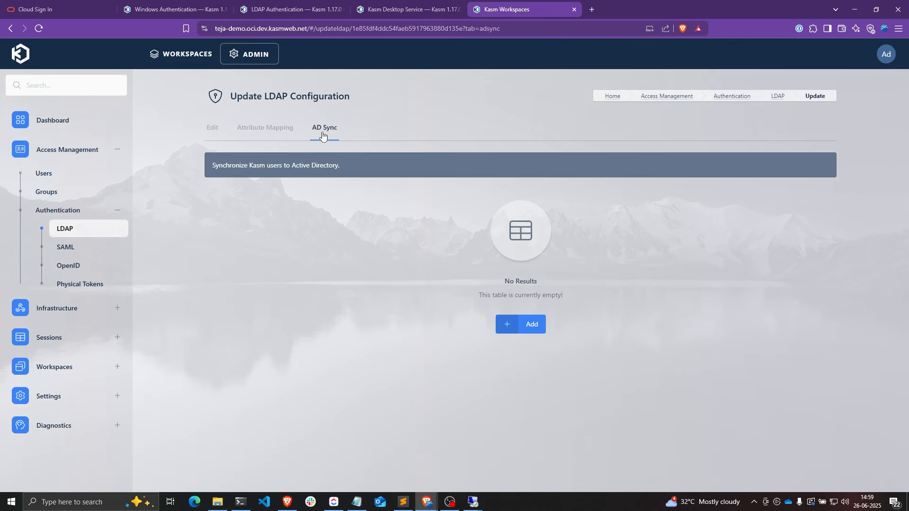
click(516, 333)
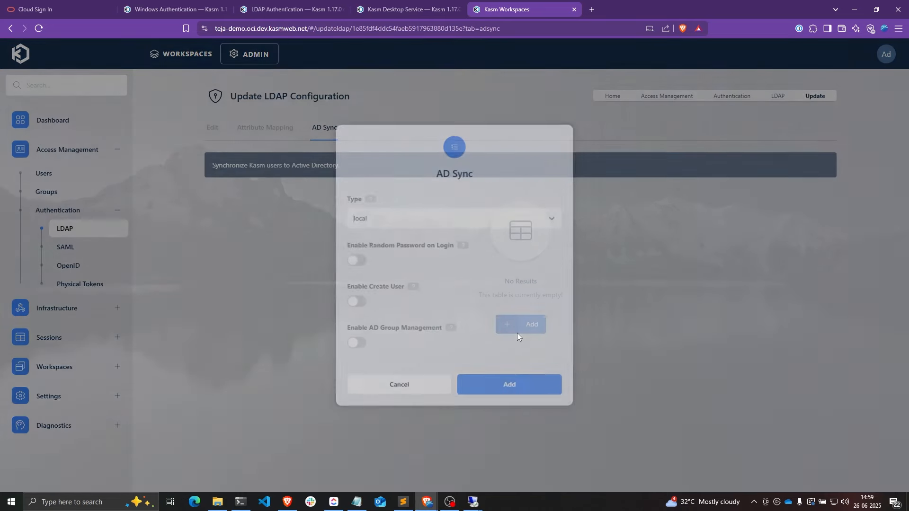
- Set the AD Sync type to local after trying the oidc and saml options
click(408, 220)
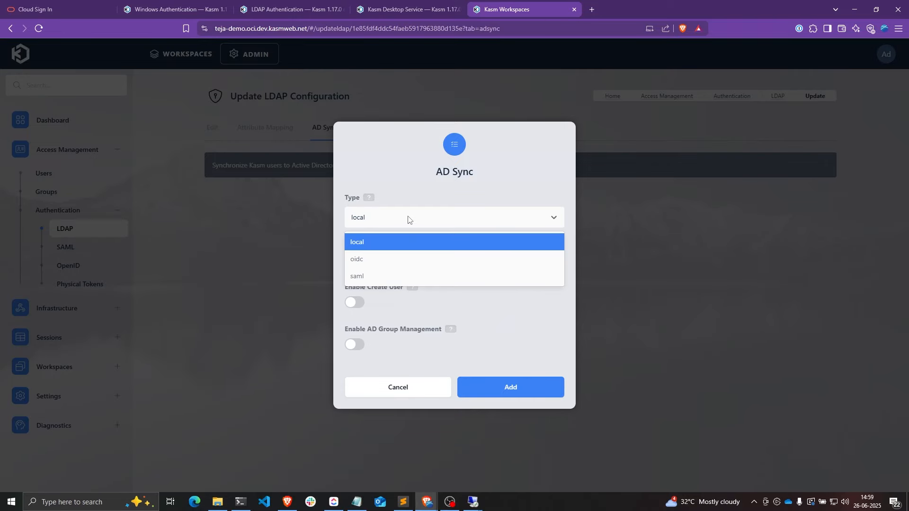
click(375, 261)
click(380, 199)
click(379, 253)
click(380, 200)
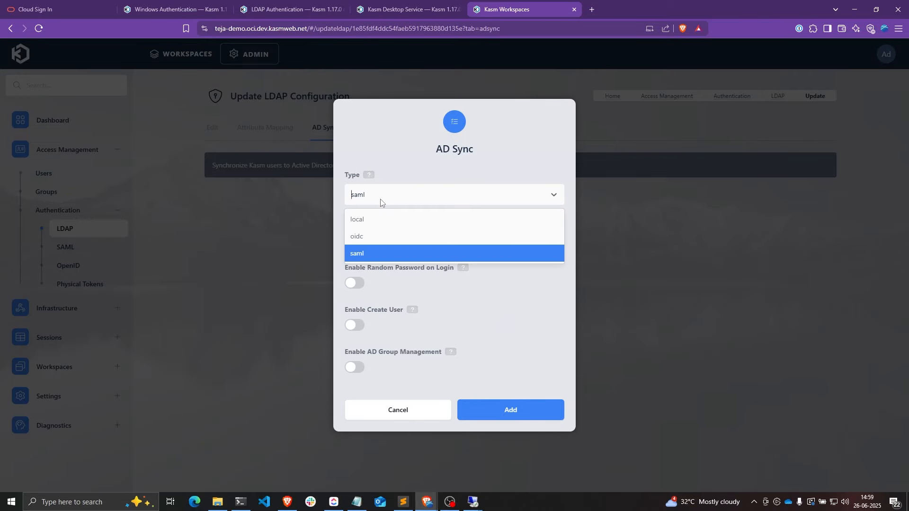
click(358, 224)
- Enable Random Password and Create User, reviewing their help and the AD group management help
click(463, 248)
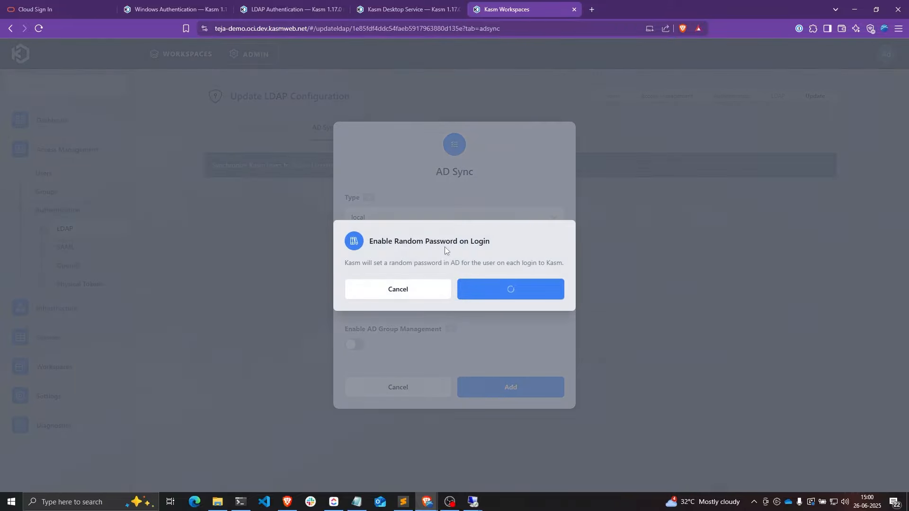
drag(346, 264, 520, 263)
click(422, 289)
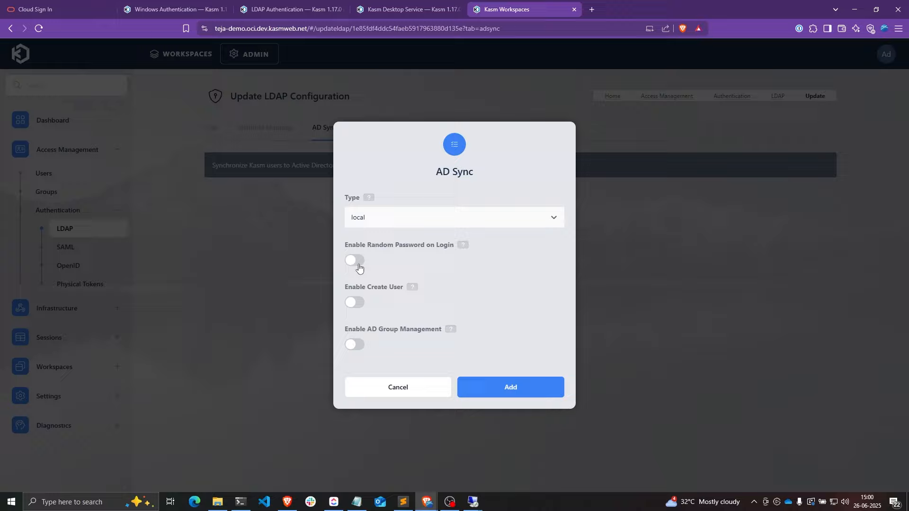
click(358, 261)
click(356, 280)
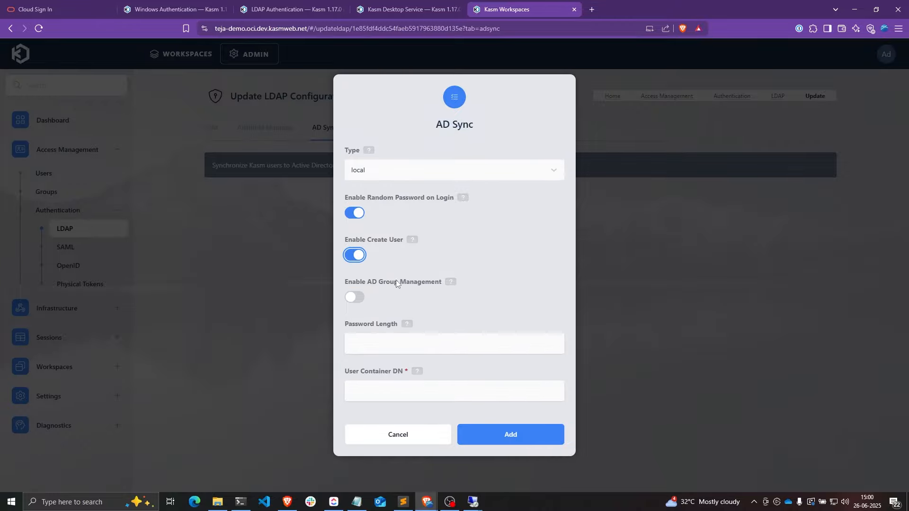
click(412, 239)
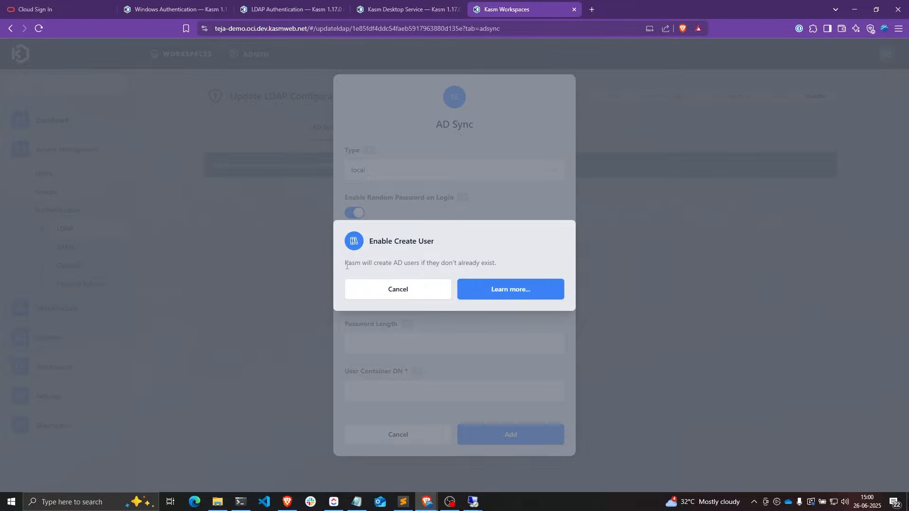
drag(346, 266, 392, 263)
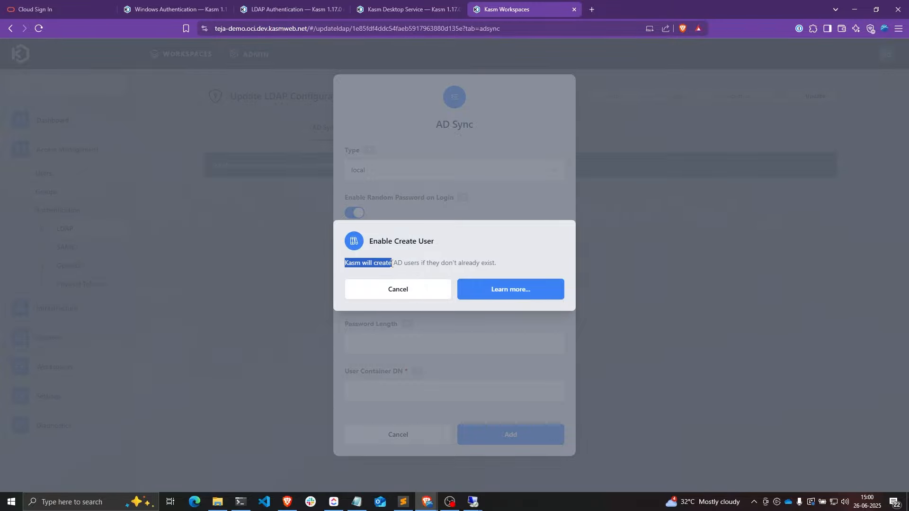
click(400, 288)
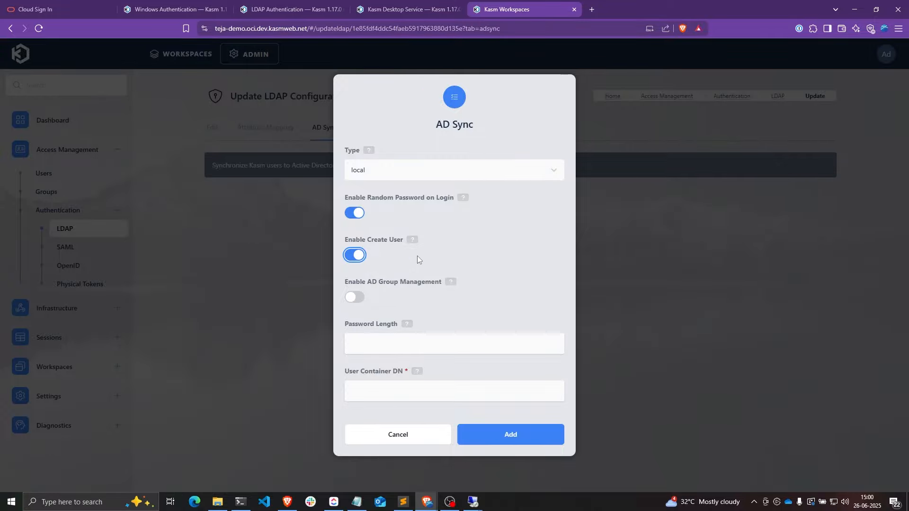
click(352, 297)
click(451, 283)
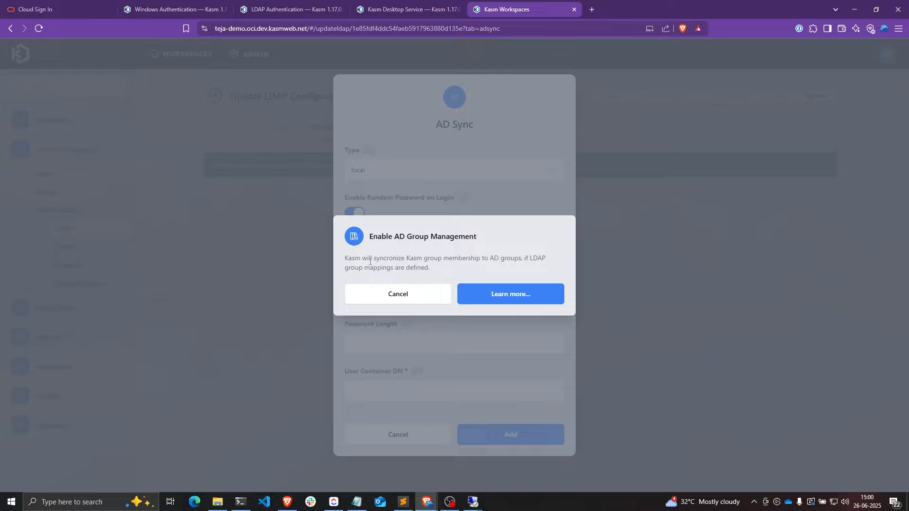
drag(409, 260, 518, 258)
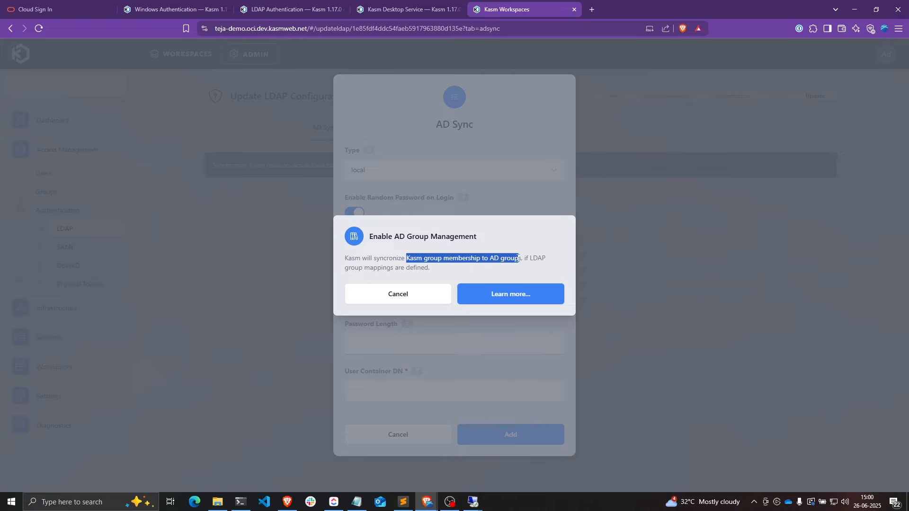
click(440, 291)
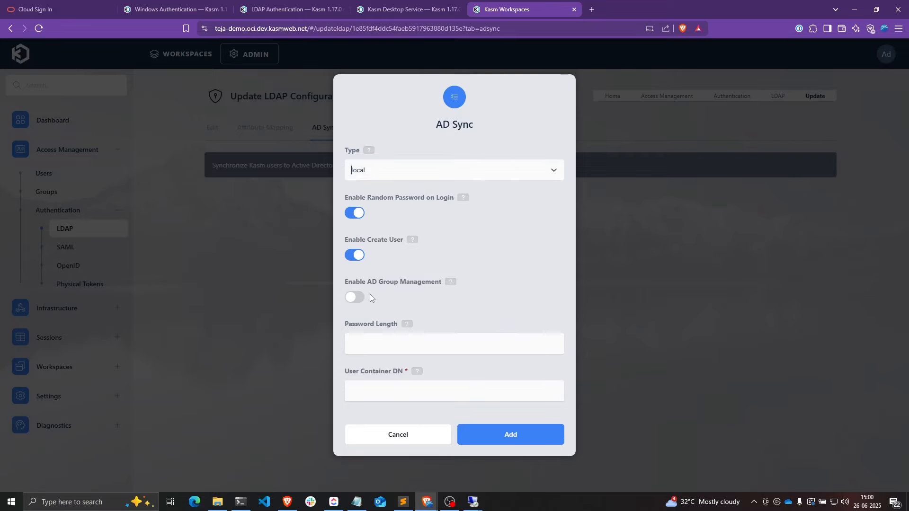
- Set Password Length to 12 and switch to the remote Active Directory session
click(392, 345)
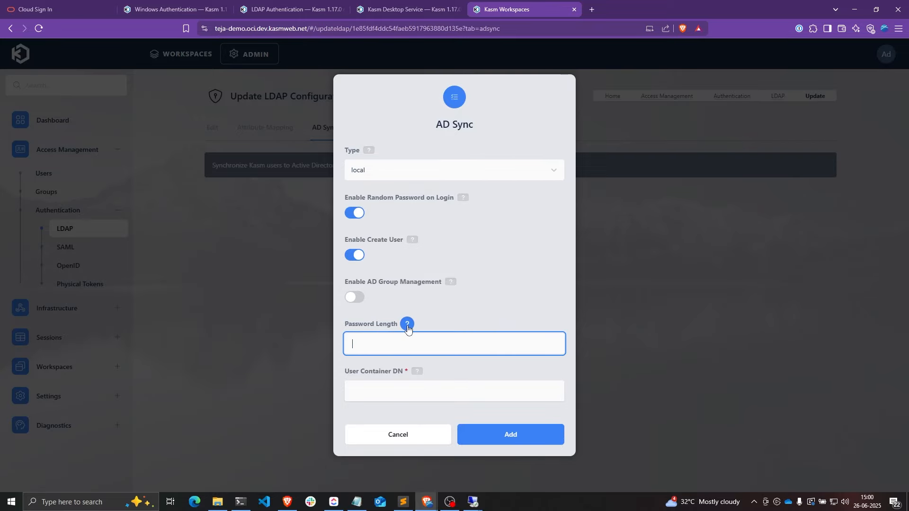
text(12)
key(Tab)
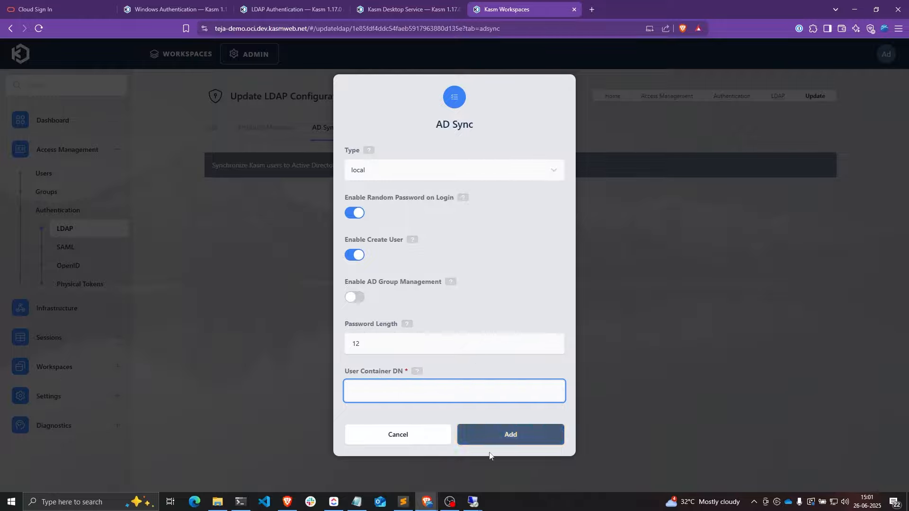
click(467, 495)
click(523, 462)
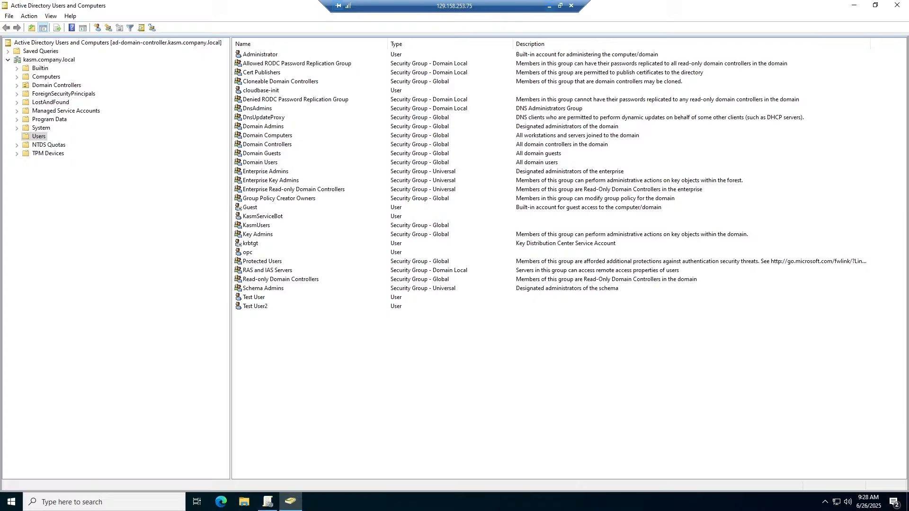
- Copy the Users container's distinguishedName value from its Attribute Editor properties
click(37, 138)
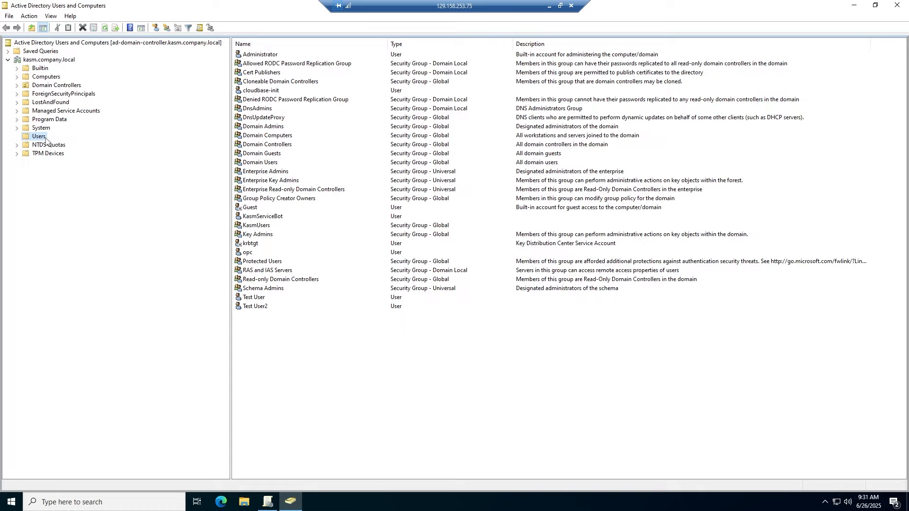
right_click(34, 141)
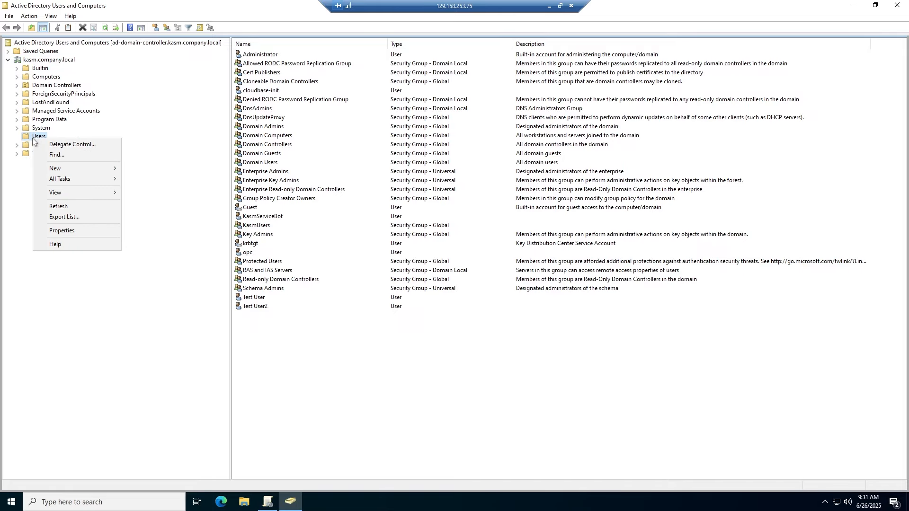
click(61, 231)
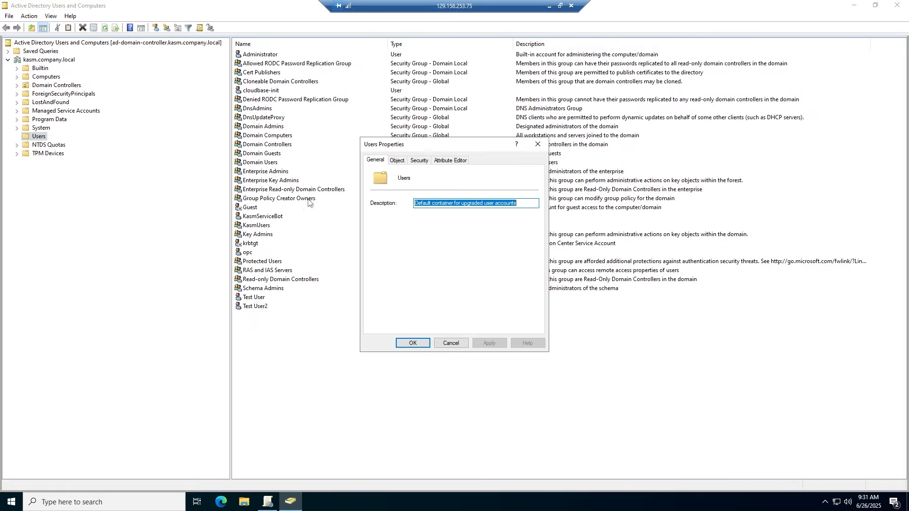
click(450, 160)
click(462, 255)
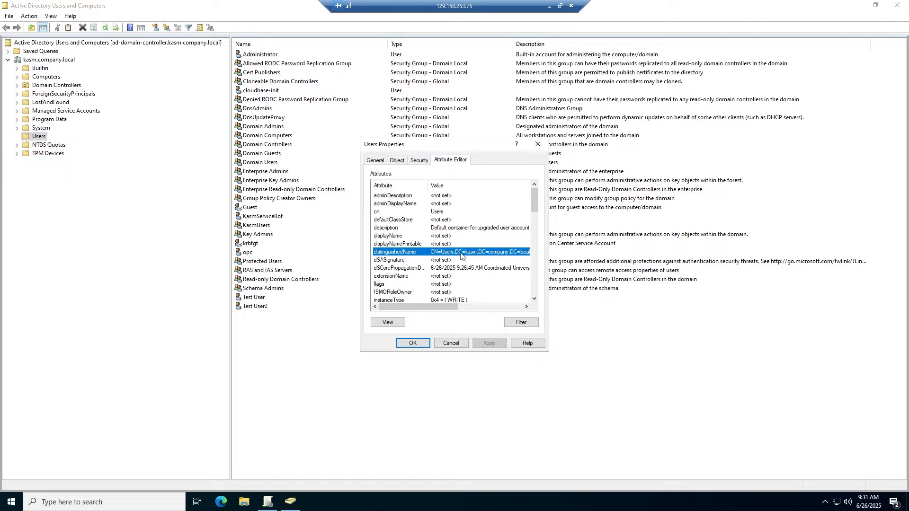
double_click(461, 254)
key(ctrl+c)
click(488, 268)
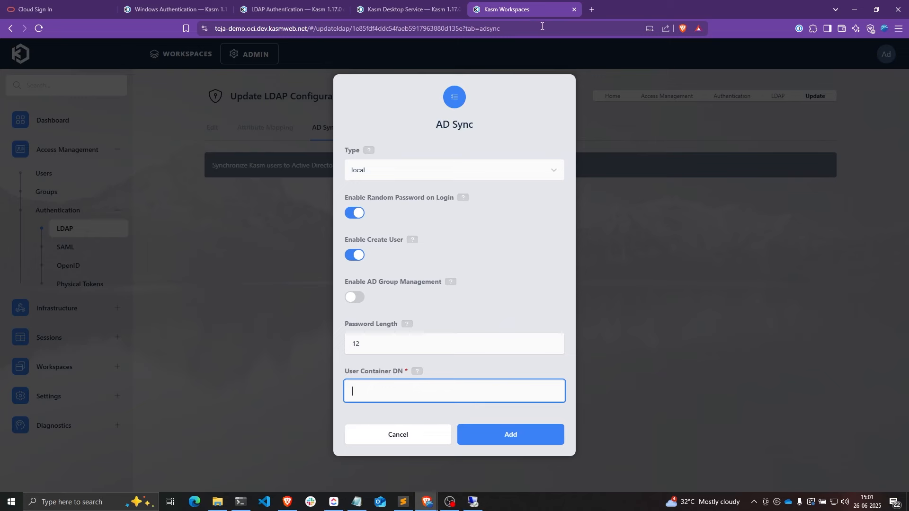
- Paste CN=Users,DC=kasm,DC=company,DC=local as User Container DN, add the config, and close the Users properties
key(ctrl+v)
click(506, 433)
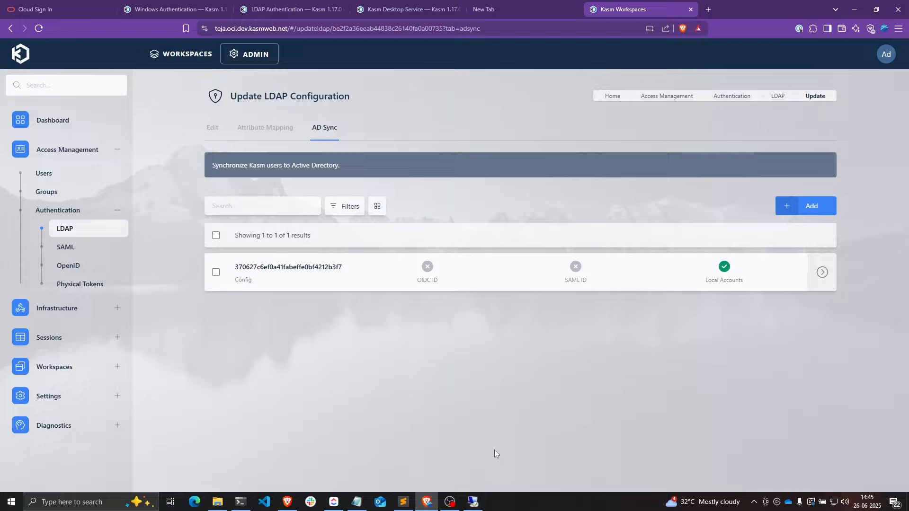
click(482, 500)
click(429, 335)
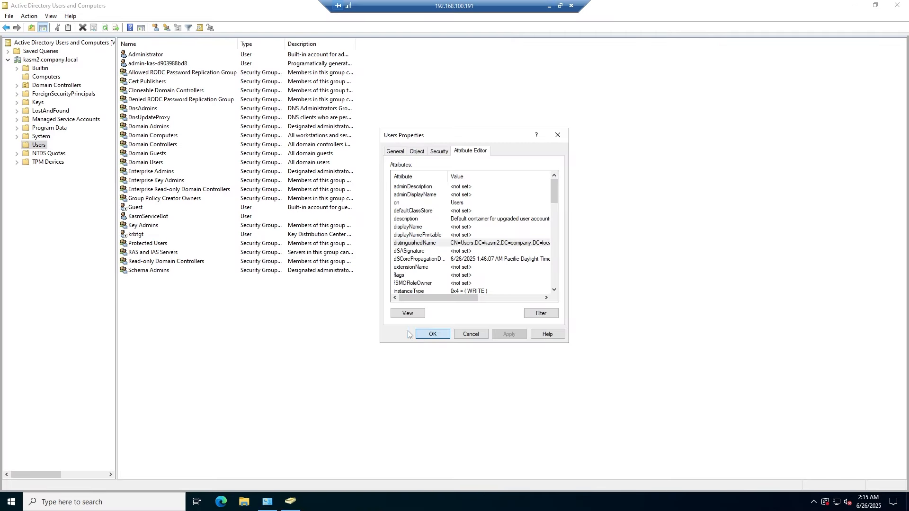
- Check KasmServiceBot's properties, then start Delegate Control on the Users folder with KasmServiceBot as delegate
double_click(148, 217)
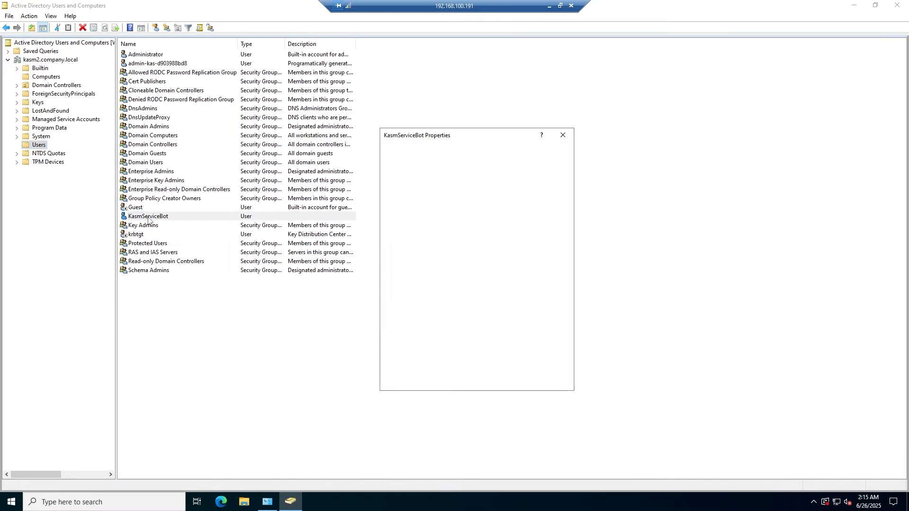
drag(410, 132, 399, 124)
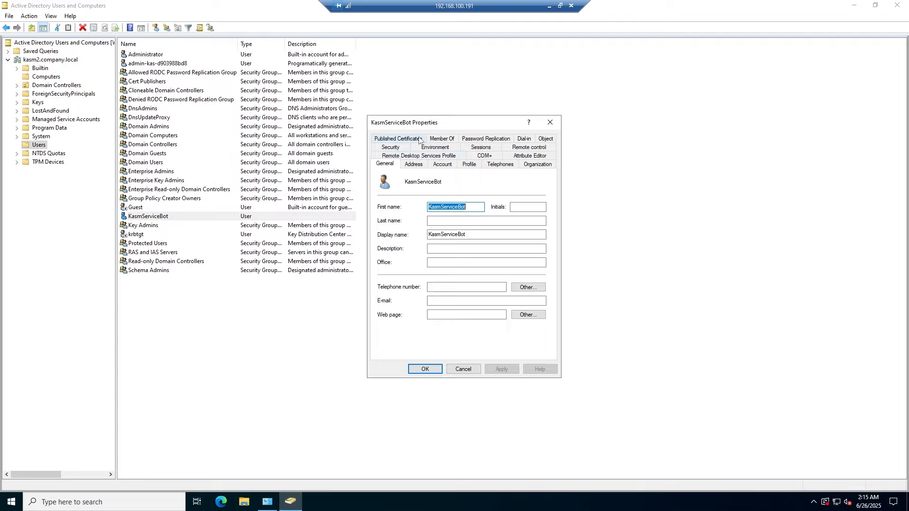
key(Escape)
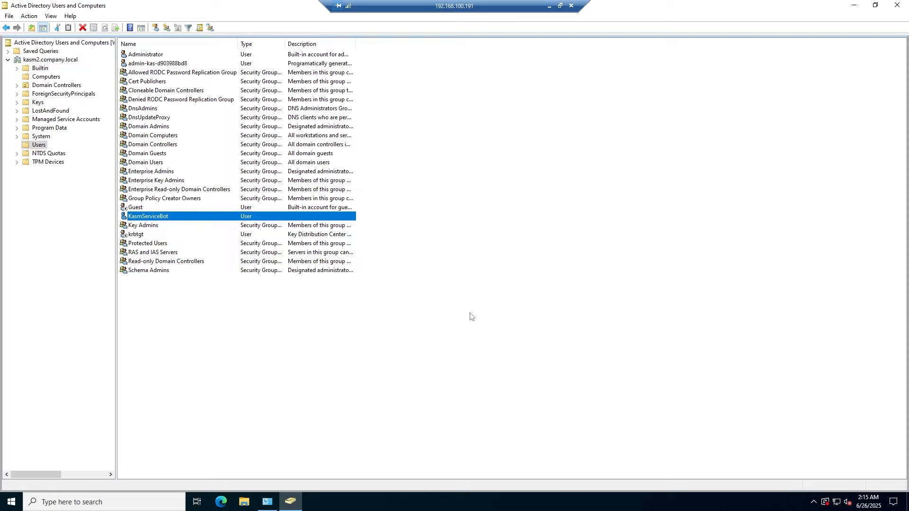
right_click(40, 146)
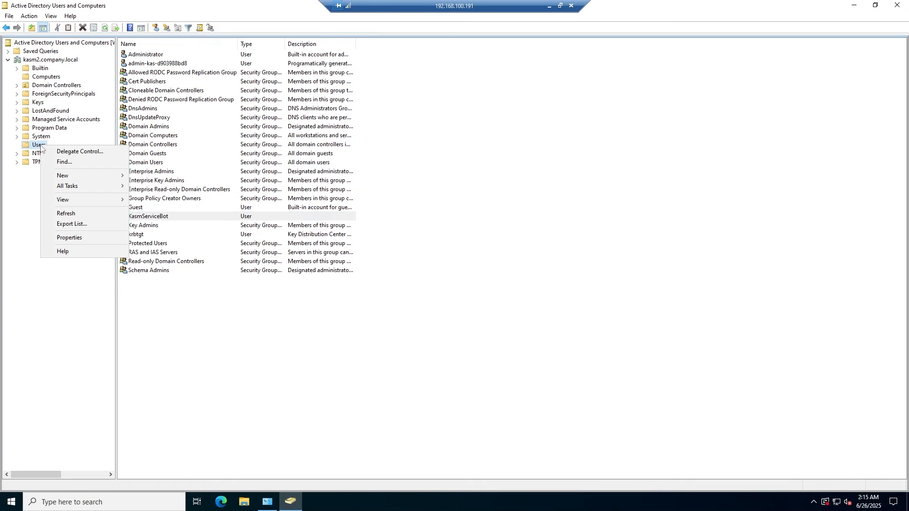
click(65, 152)
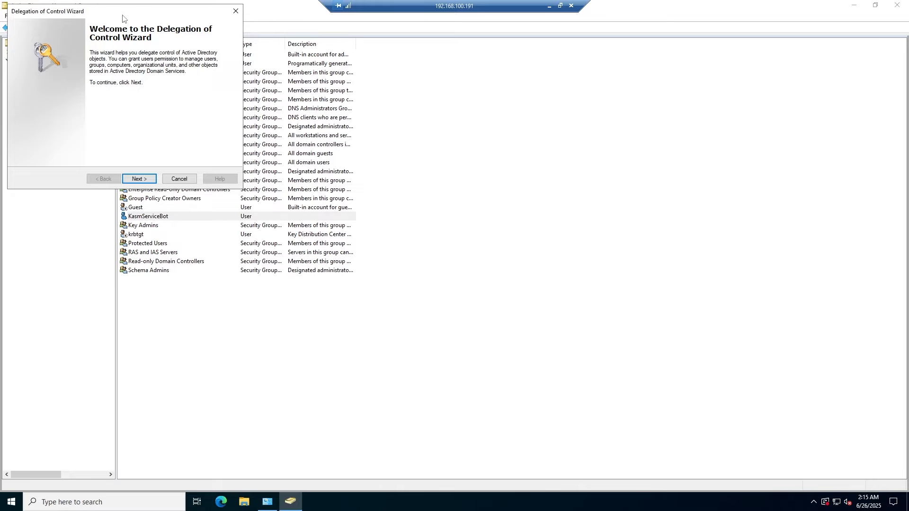
drag(122, 14, 470, 113)
click(490, 282)
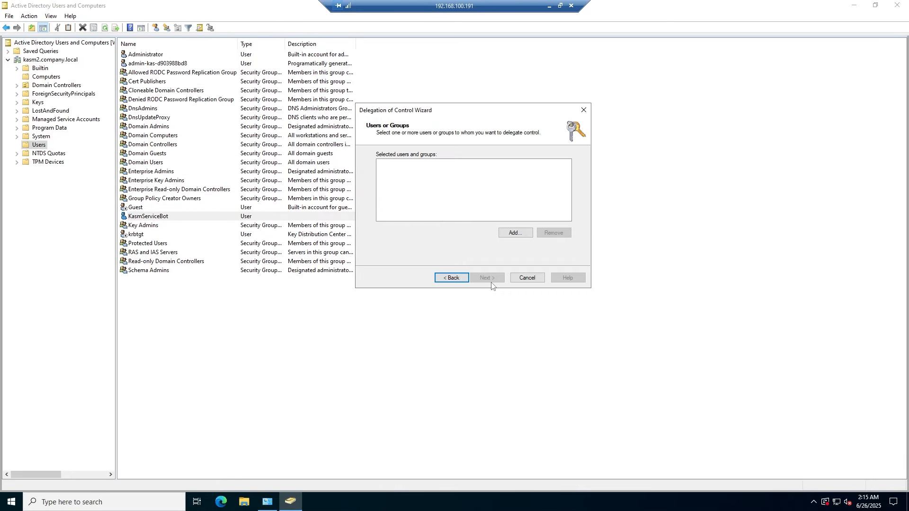
click(511, 234)
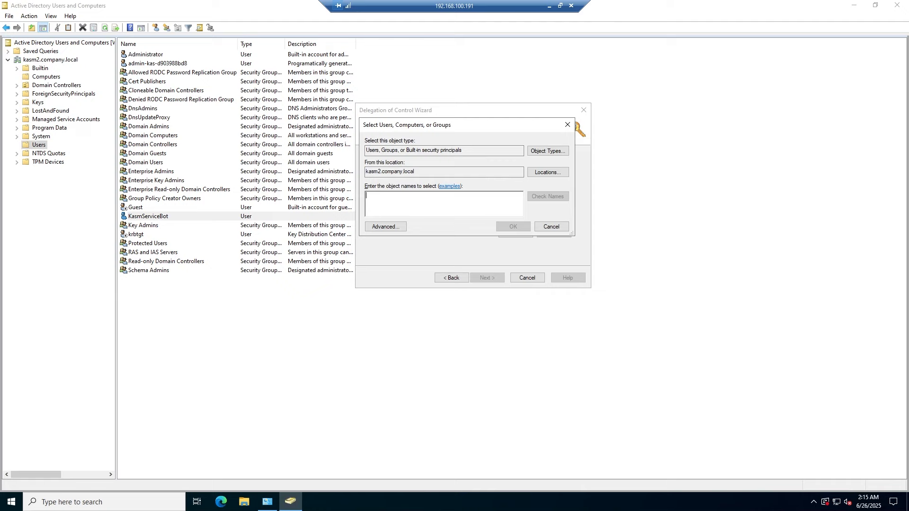
text(K)
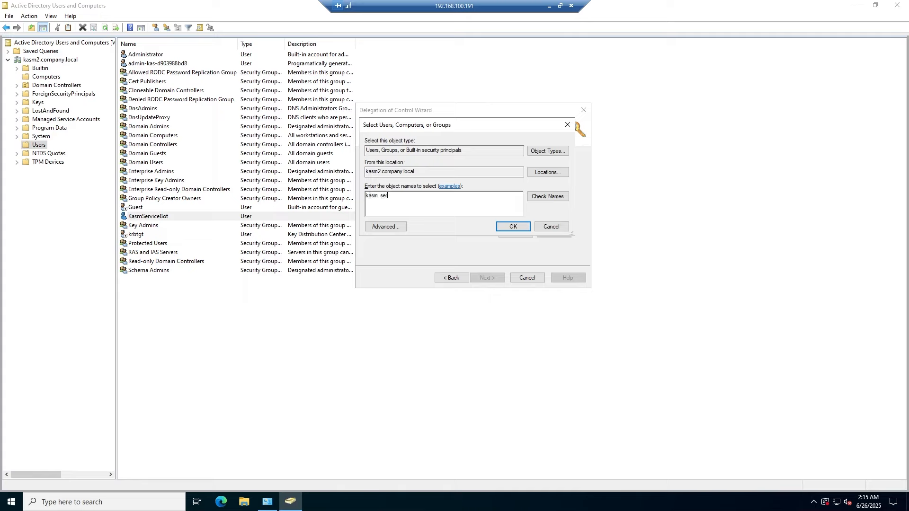
click(547, 196)
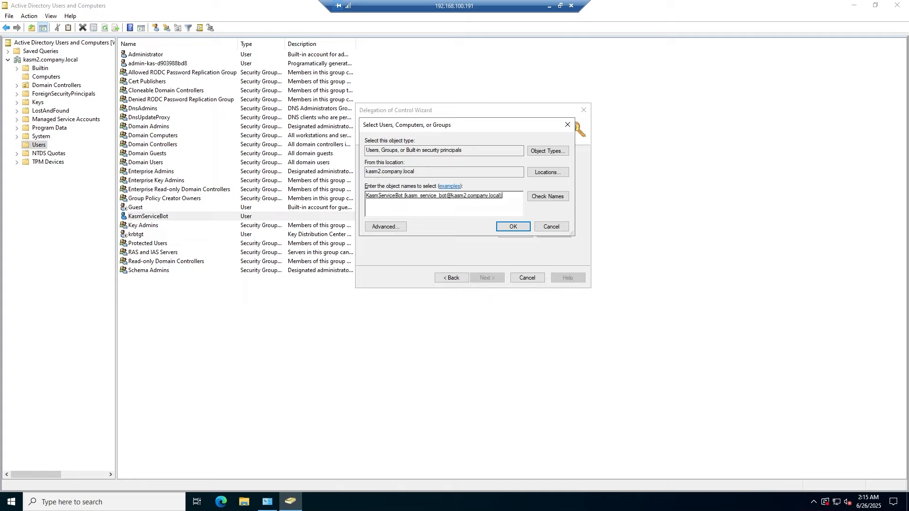
click(514, 227)
click(488, 279)
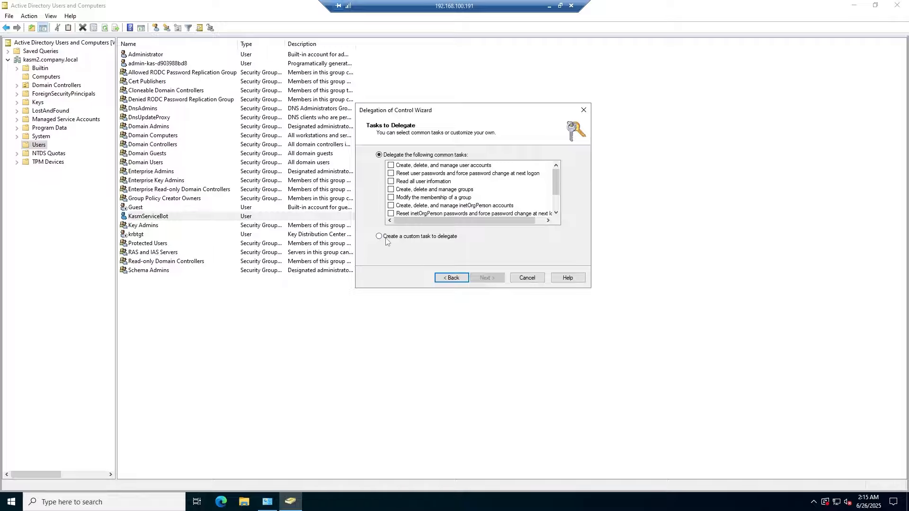
- Delegate a custom task on User objects with create/delete rights and Full Control, and finish
click(379, 236)
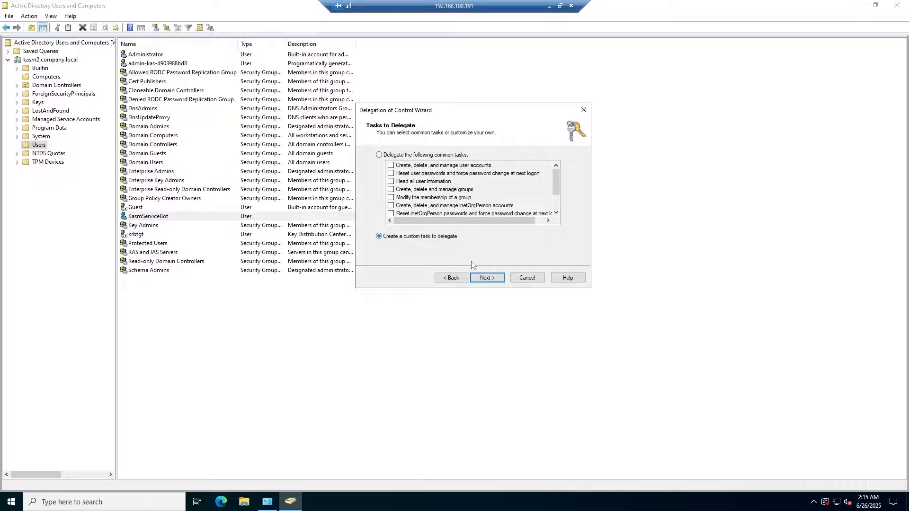
click(497, 278)
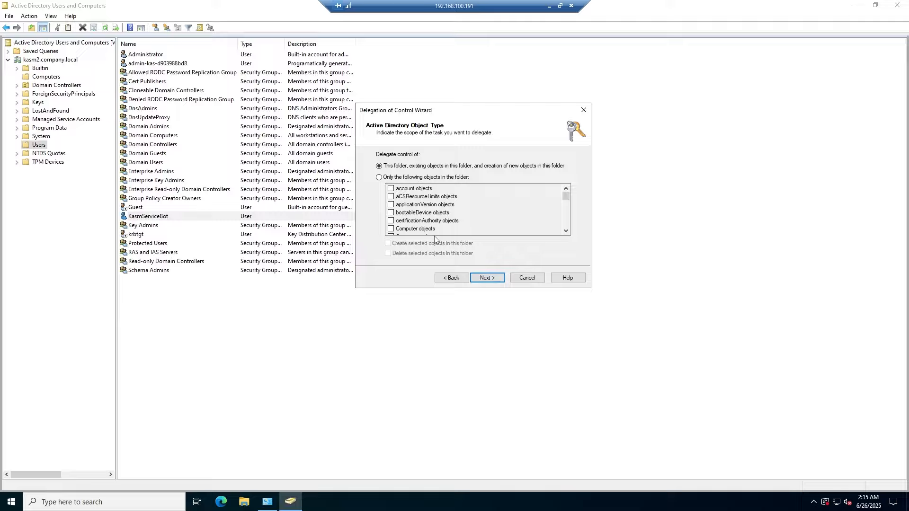
click(379, 178)
drag(566, 199, 566, 223)
click(391, 228)
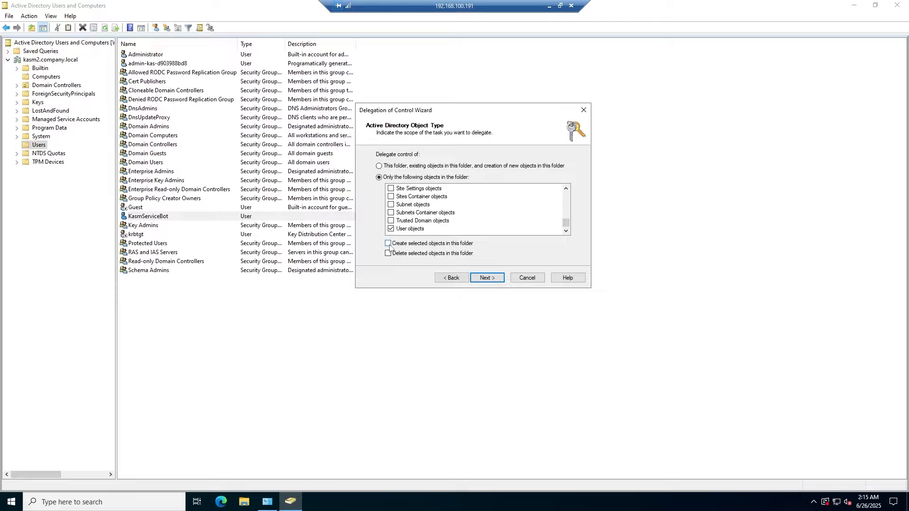
click(388, 243)
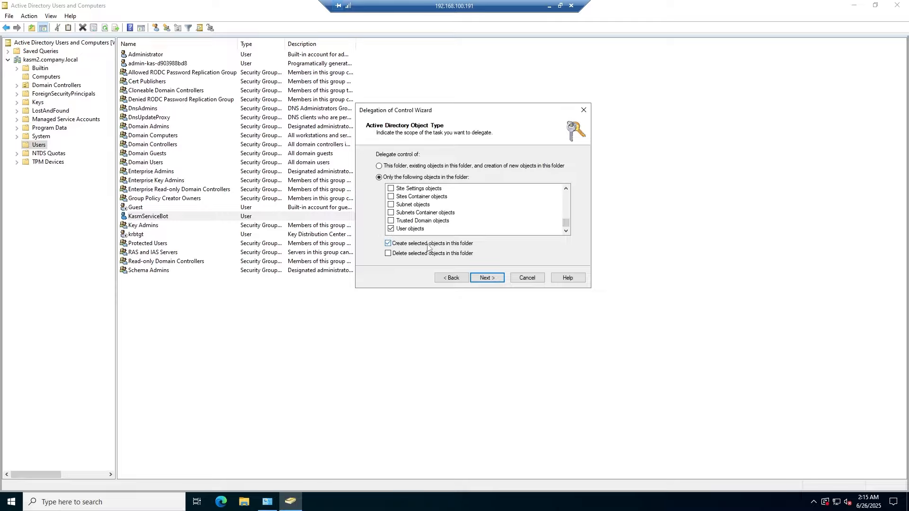
click(389, 253)
click(486, 277)
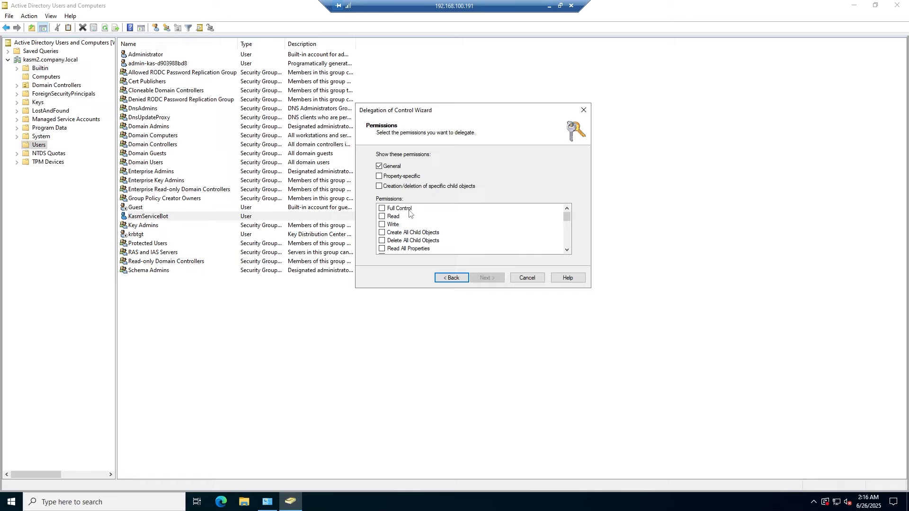
click(381, 209)
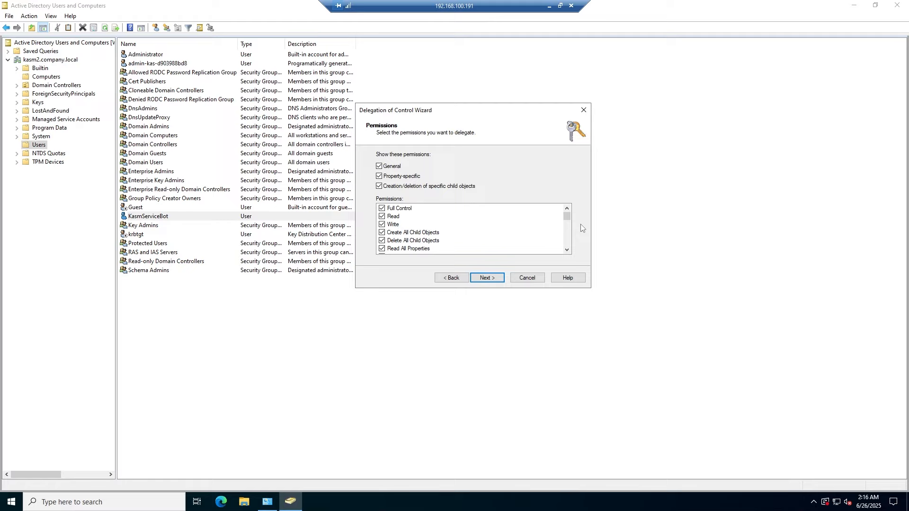
drag(568, 217, 564, 250)
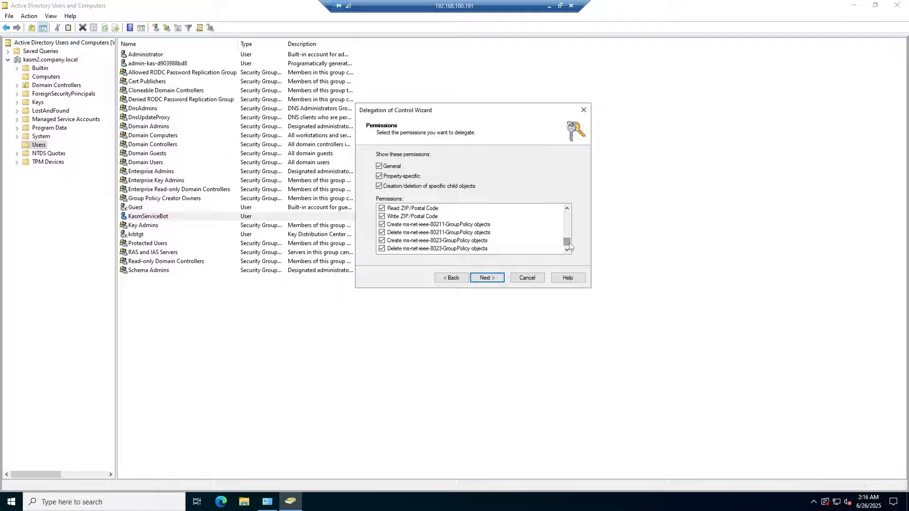
drag(569, 246, 569, 211)
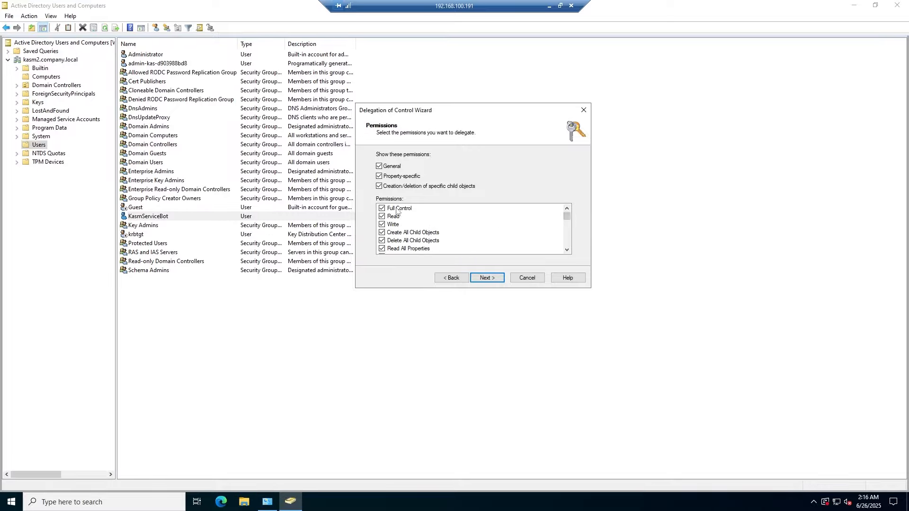
click(492, 278)
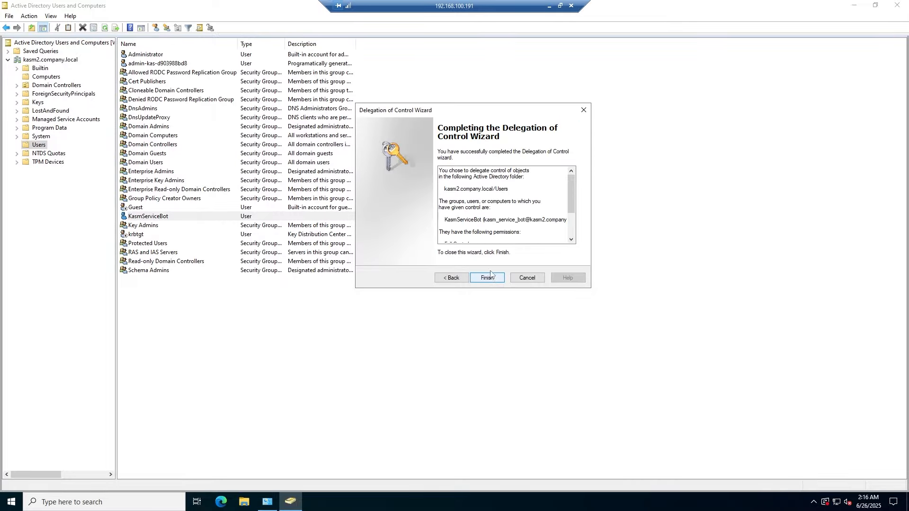
click(492, 278)
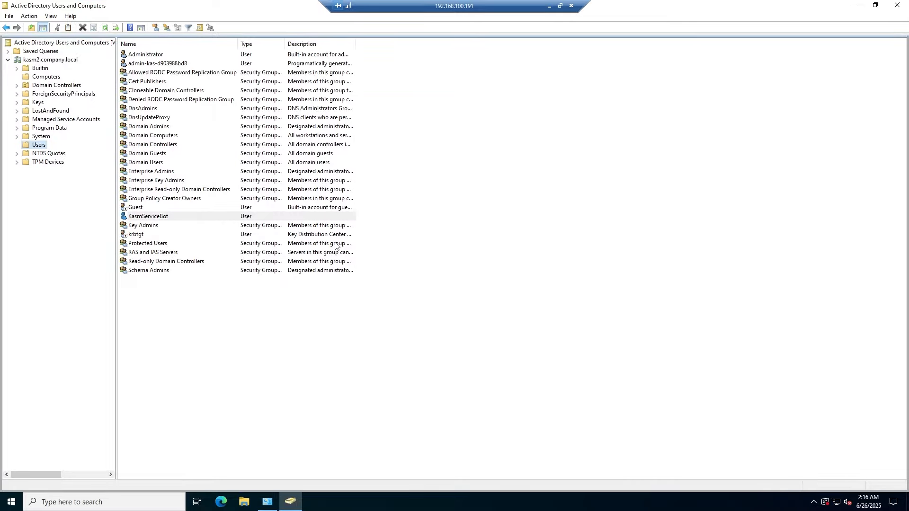
- Select KasmServiceBot, then bring up the LDAP configuration's Alternate Username Domains field and return to Active Directory
click(265, 217)
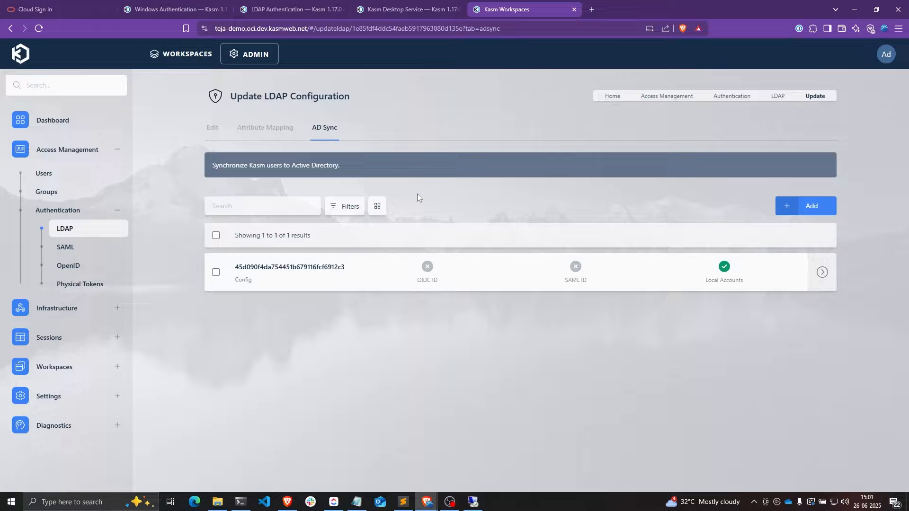
click(212, 131)
scroll(320, 277, down, 8)
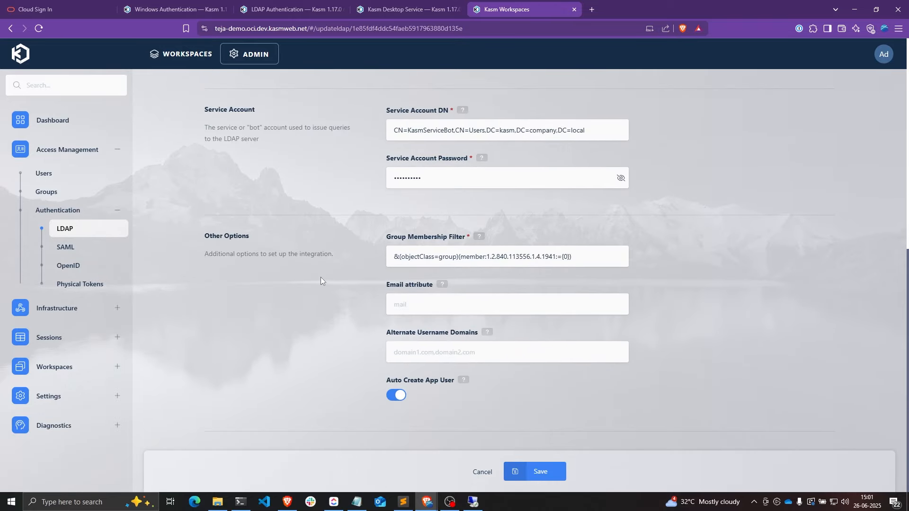
click(432, 353)
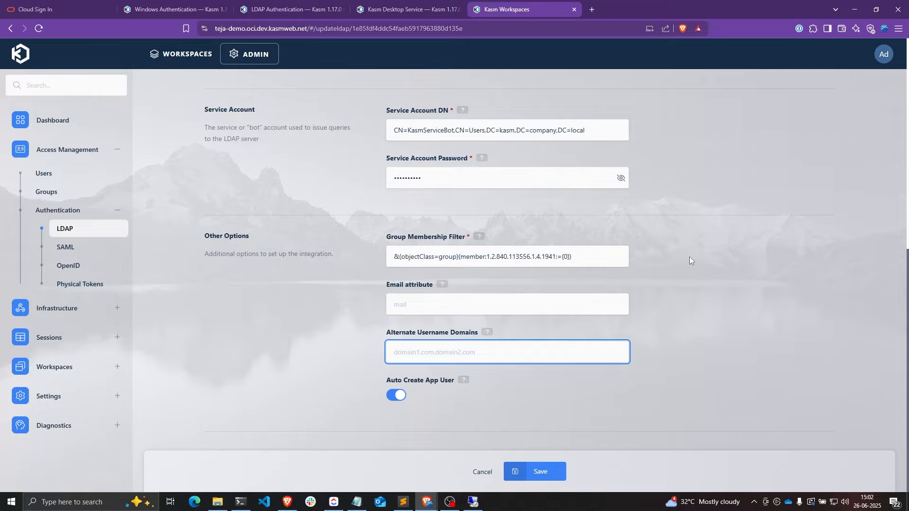
click(475, 502)
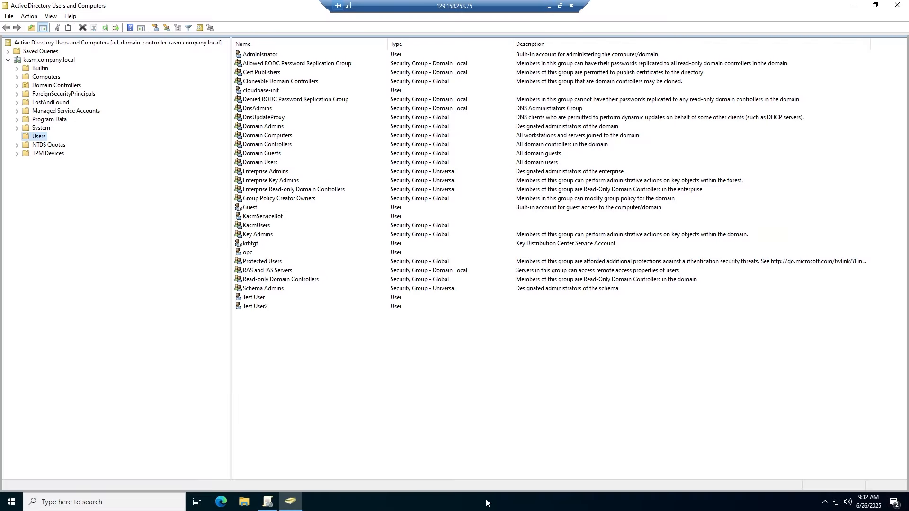
- View the kasm.company.local domain node, then minimize the remote session back to Kasm
click(51, 60)
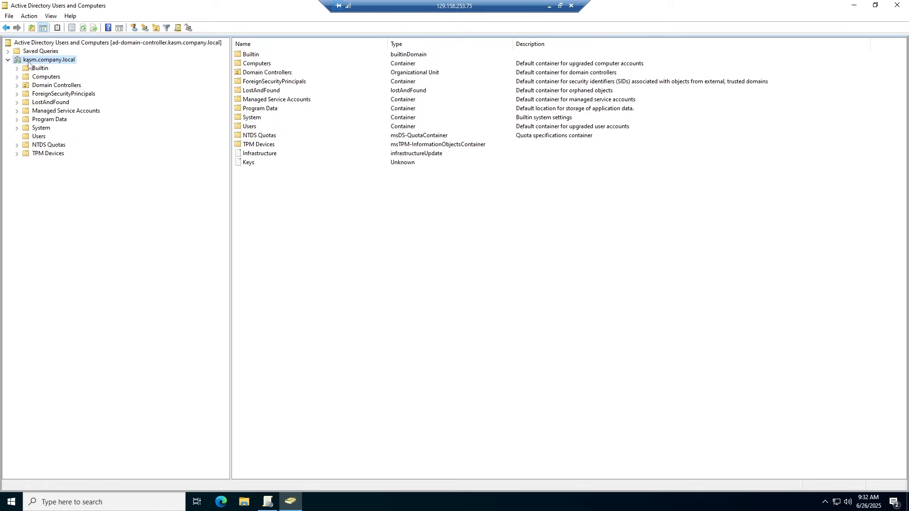
click(548, 7)
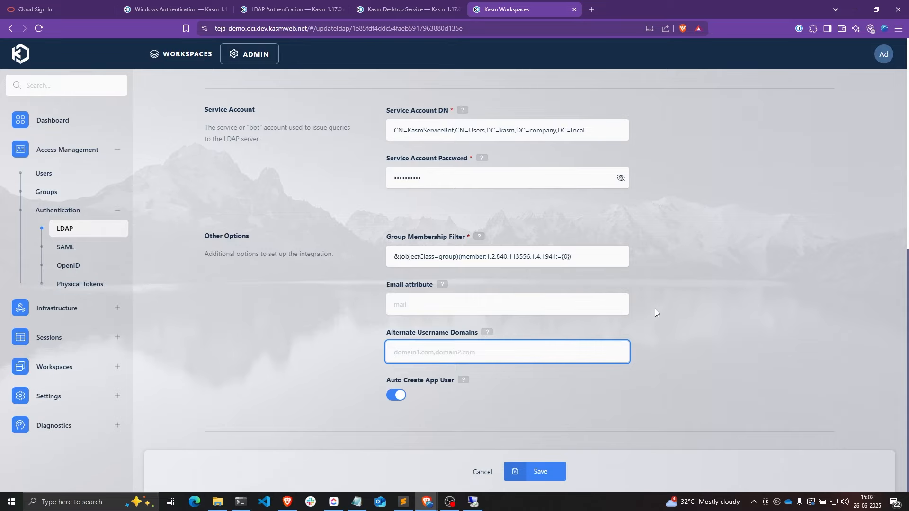
- Copy kasm.local from the profile panel into Alternate Username Domains and save the LDAP configuration
click(883, 56)
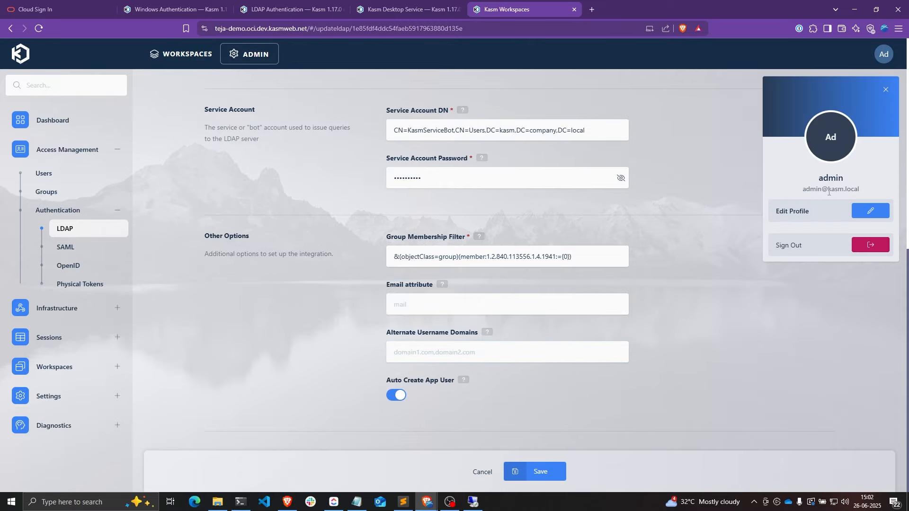
drag(829, 192, 861, 189)
right_click(847, 190)
click(805, 197)
click(479, 348)
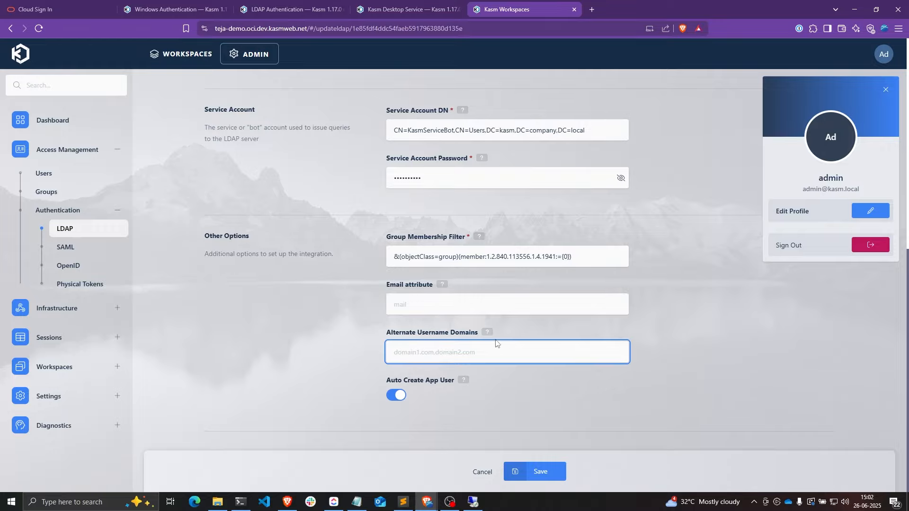
key(ctrl+v)
click(538, 472)
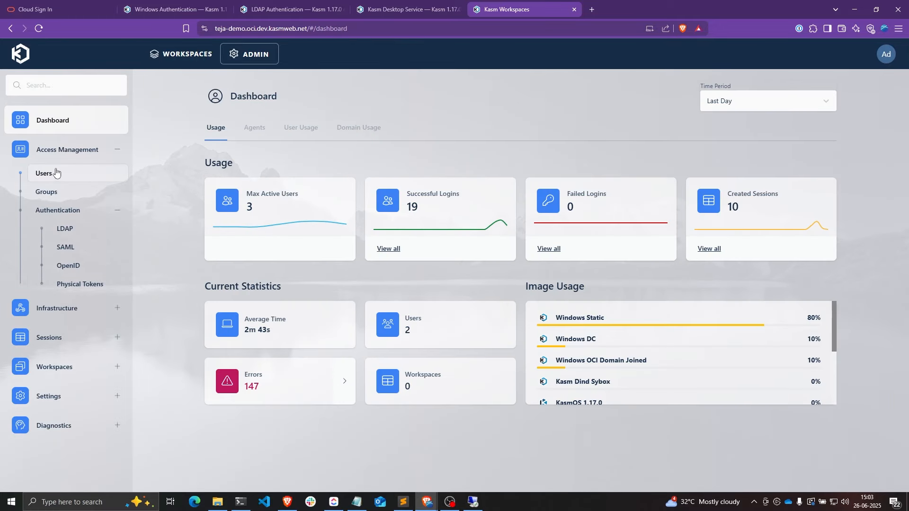
- Create a Local-realm user with a kasm.local email username and a password
click(55, 173)
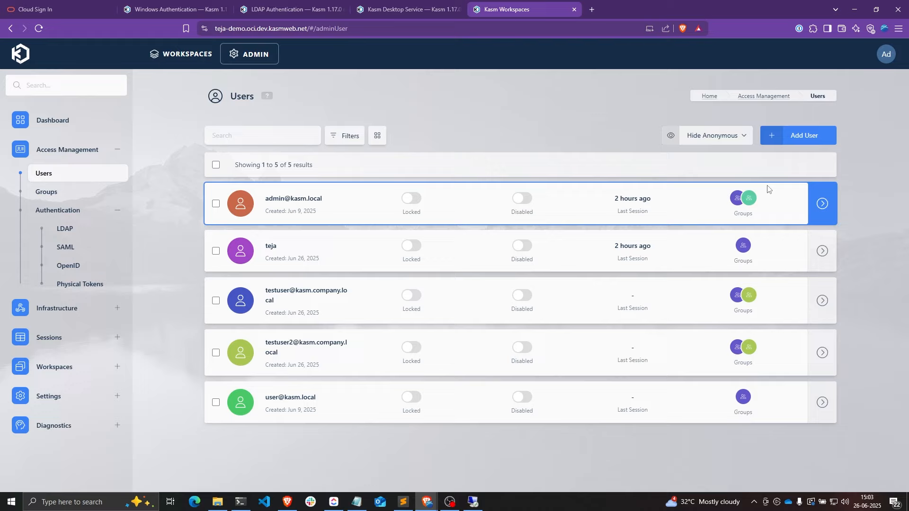
click(796, 134)
click(475, 197)
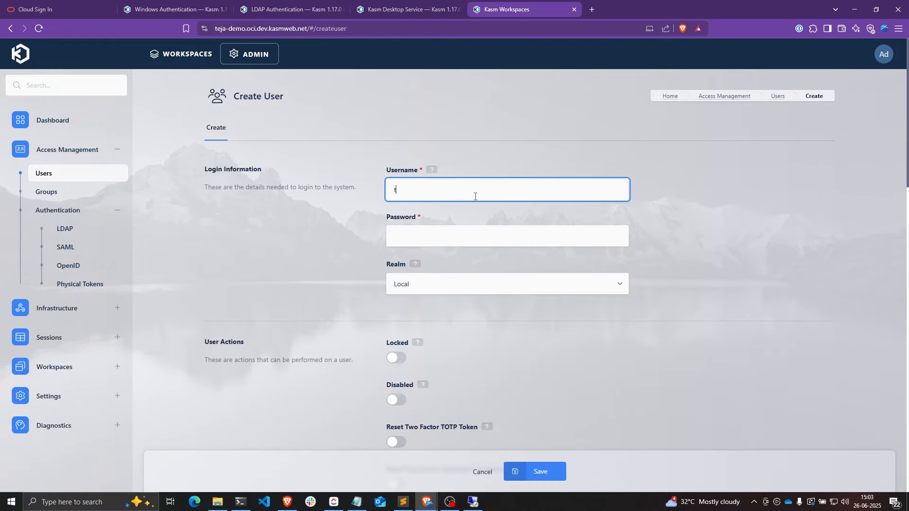
click(469, 240)
text(•••••)
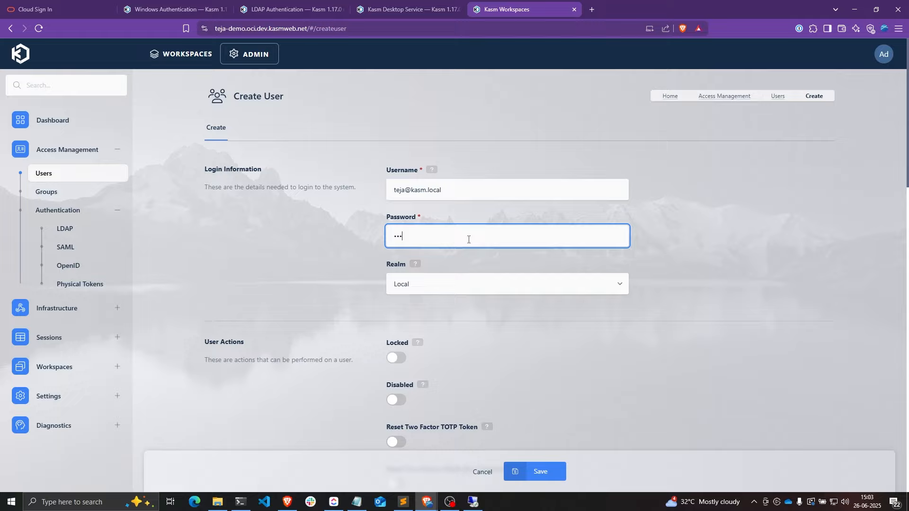
text(•••••••••••)
click(433, 285)
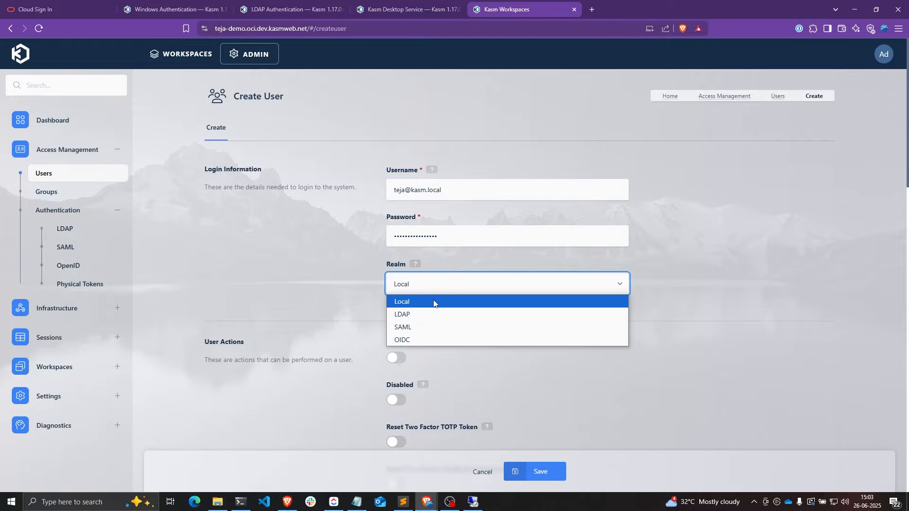
click(434, 303)
scroll(513, 337, down, 4)
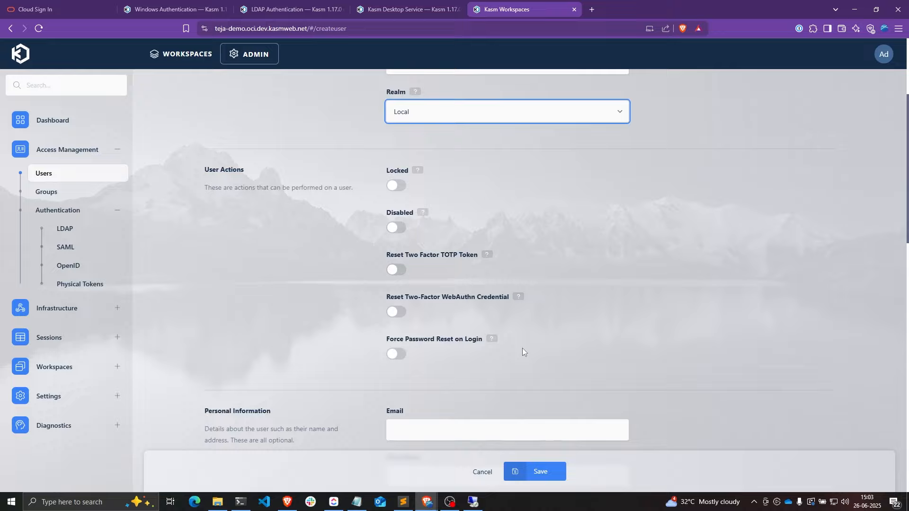
click(551, 472)
- Copy the new username and paste the Kasm address into a new private browser window
drag(334, 295, 267, 297)
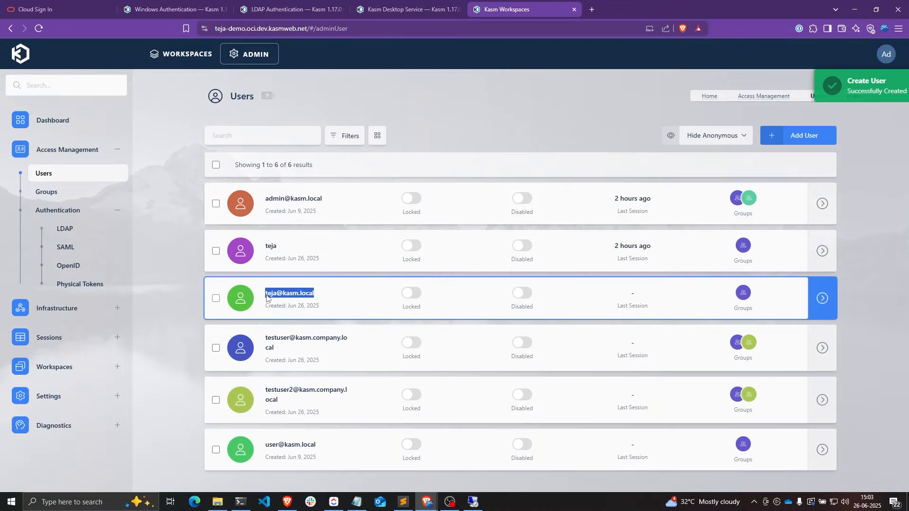
key(ctrl+shift+n)
key(ctrl+v)
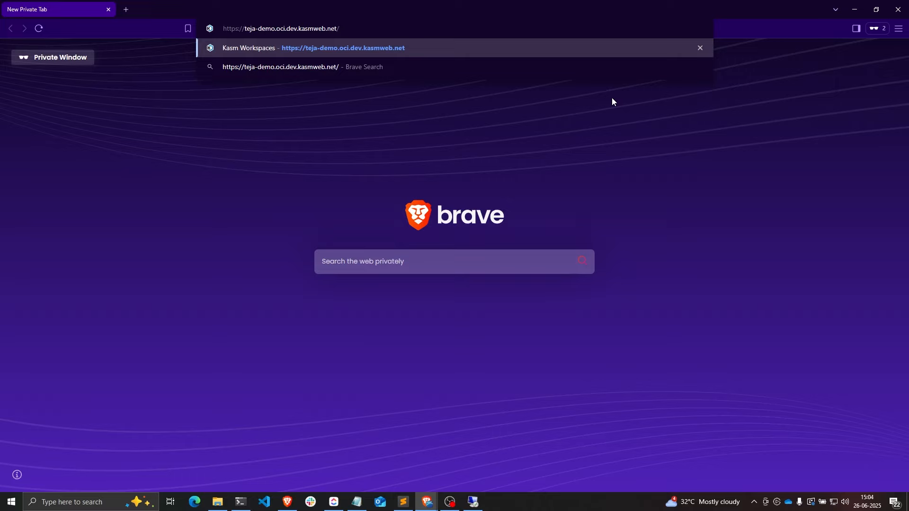
- Log in to Kasm as the new user with their email and check the signed-in email in the profile
key(Return)
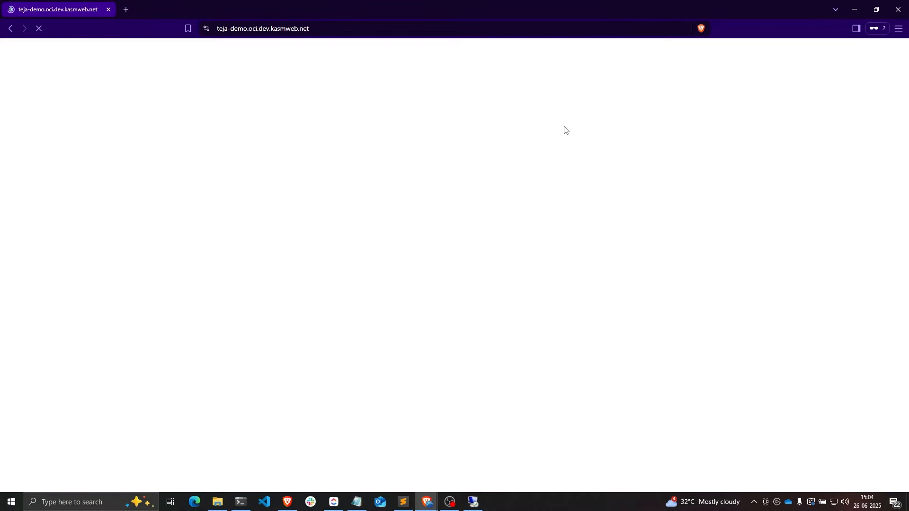
click(134, 242)
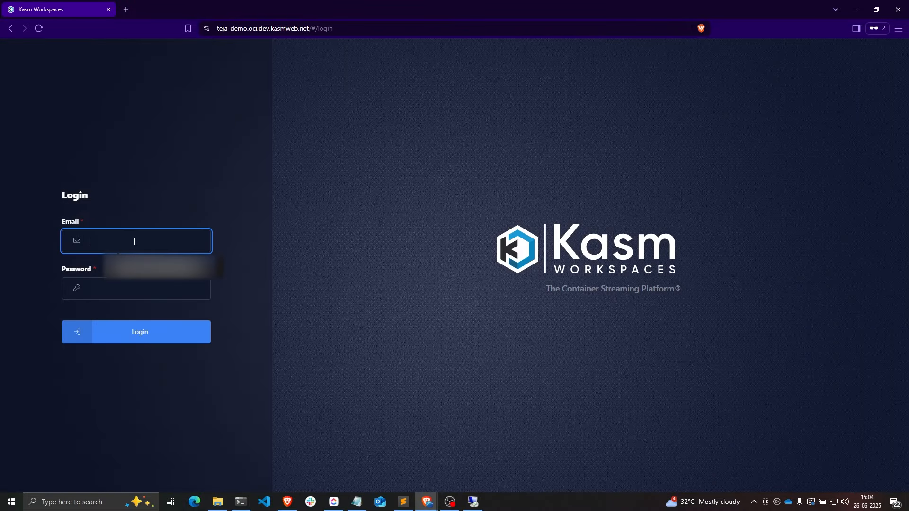
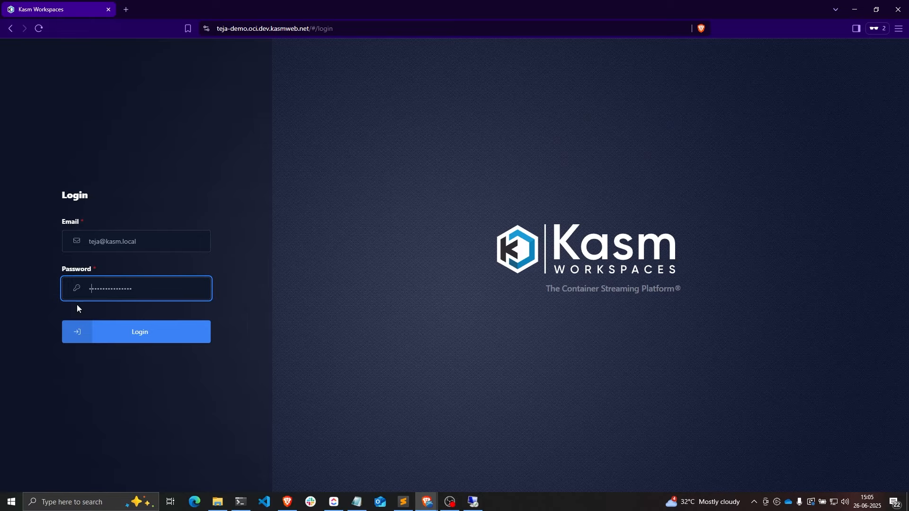
click(114, 330)
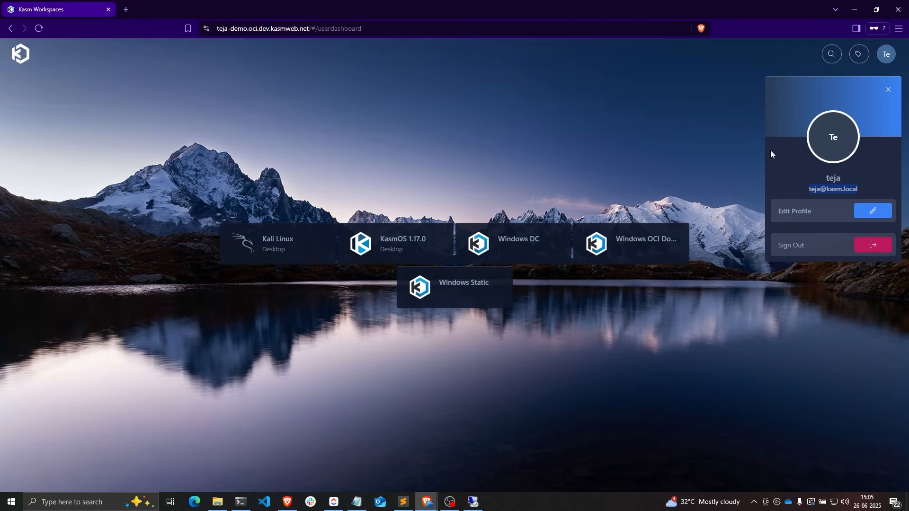
drag(809, 189, 861, 194)
drag(809, 189, 857, 189)
- Refresh the Active Directory Users container and open the new Kasm-created account's properties
click(473, 502)
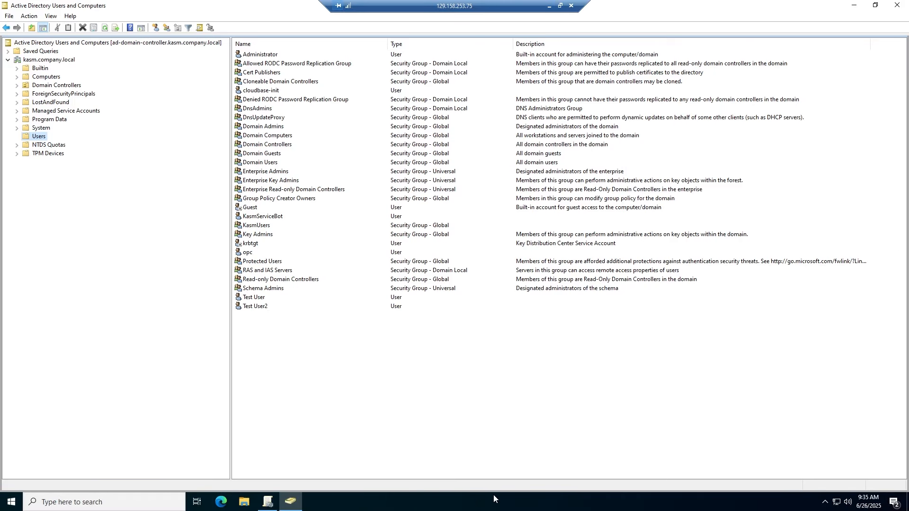
right_click(300, 363)
click(325, 284)
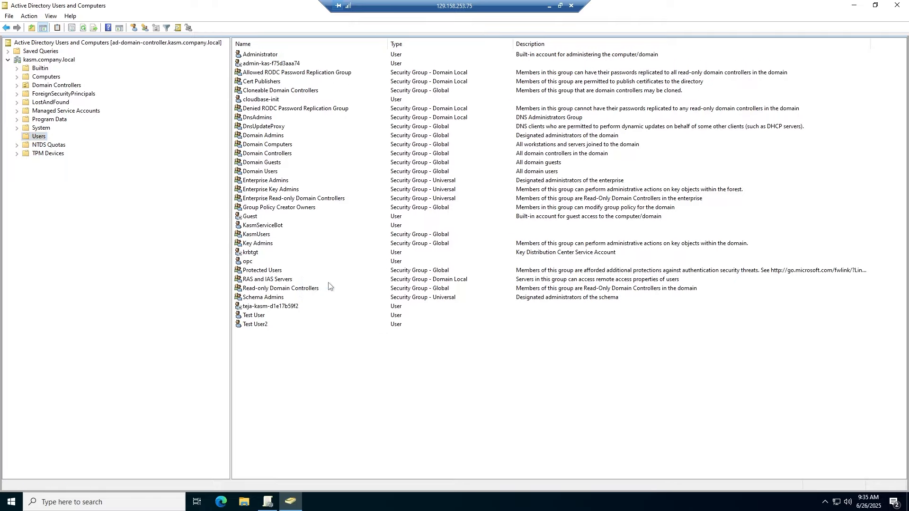
double_click(266, 307)
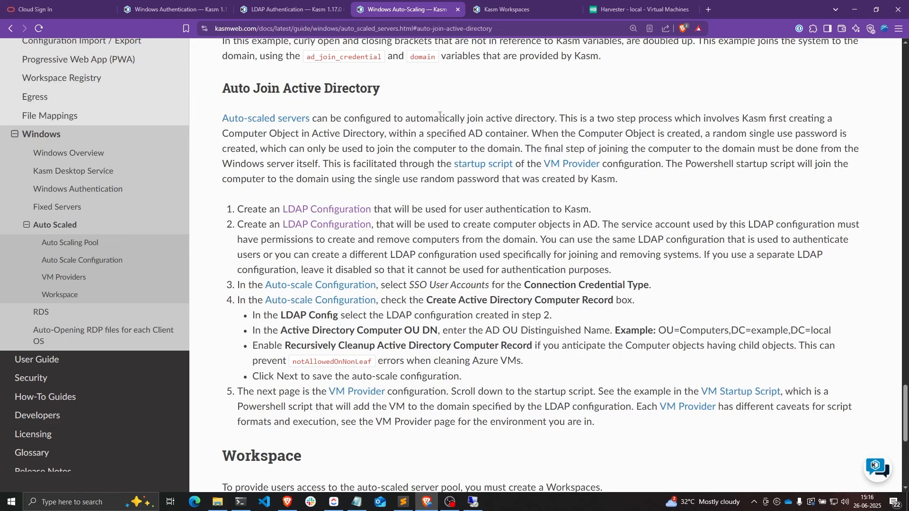
- Check Harvester's virtual machine list, where windows-server-2022-vm is running
click(604, 14)
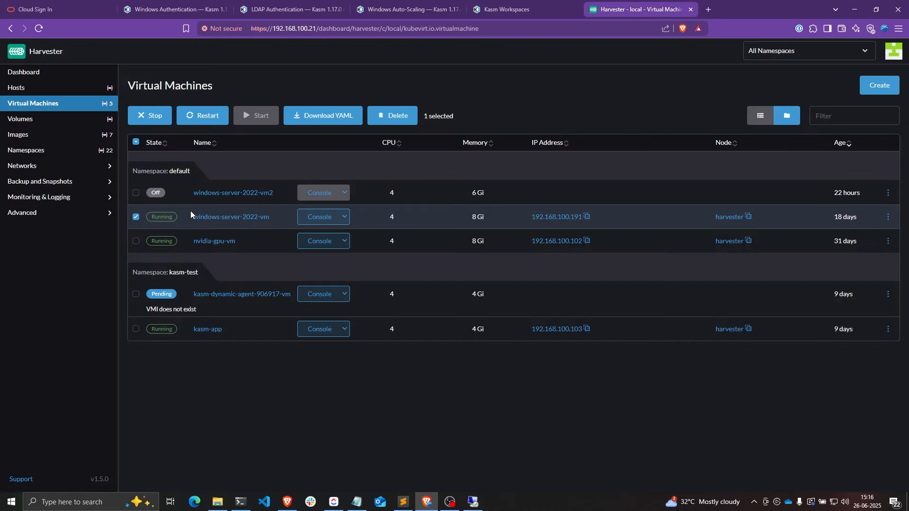
drag(186, 216, 271, 216)
click(185, 220)
- Open Kasm's LDAP configurations and review the Harvester AD LDAP entry at ldaps://192.168.100.191:636
click(507, 10)
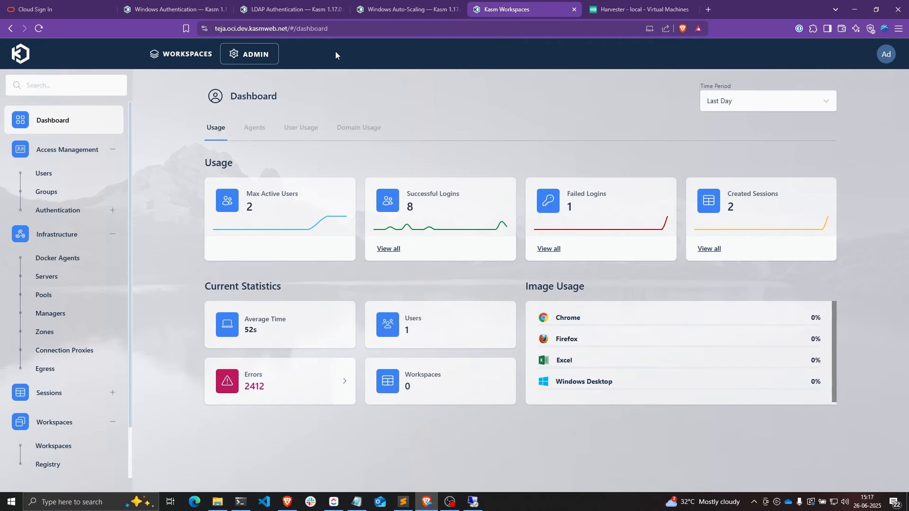
click(351, 29)
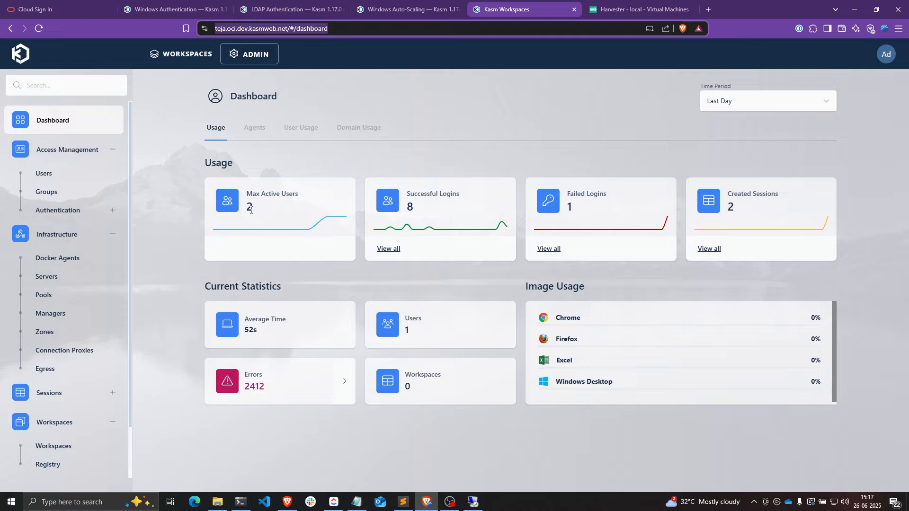
click(64, 210)
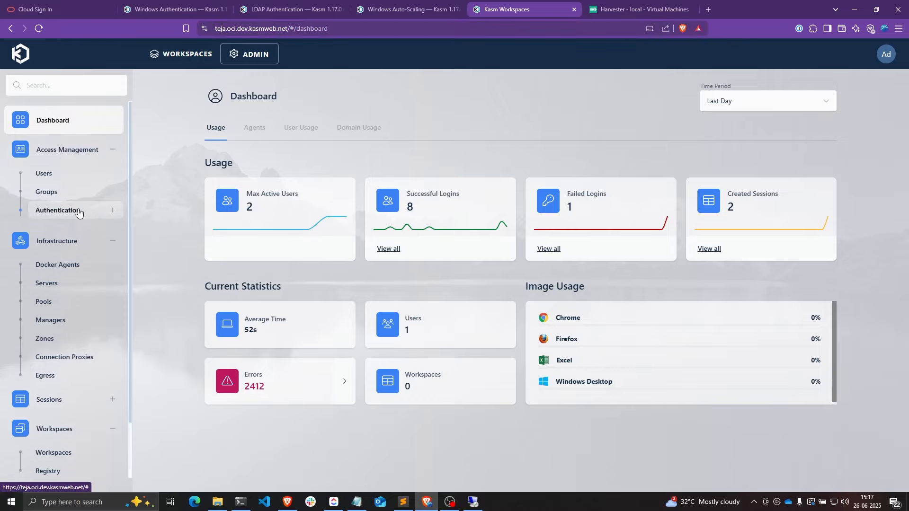
click(78, 226)
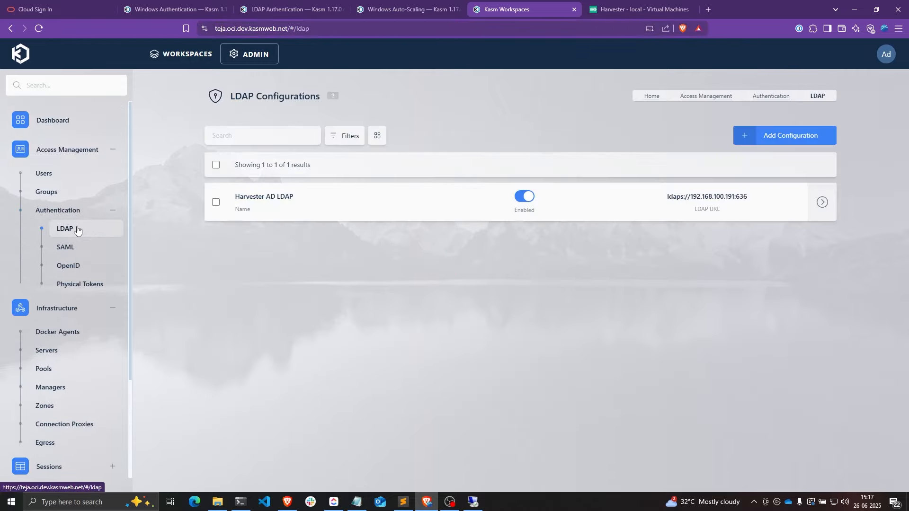
drag(235, 197, 295, 197)
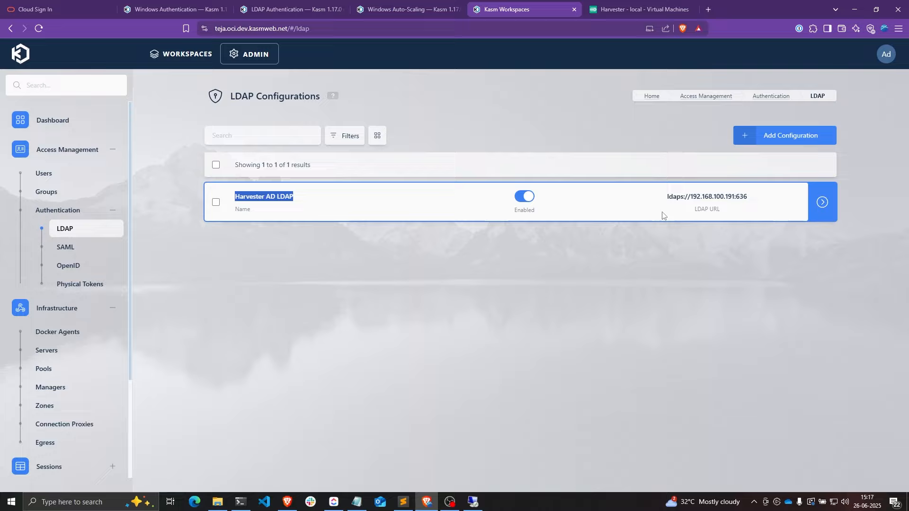
drag(668, 197, 686, 197)
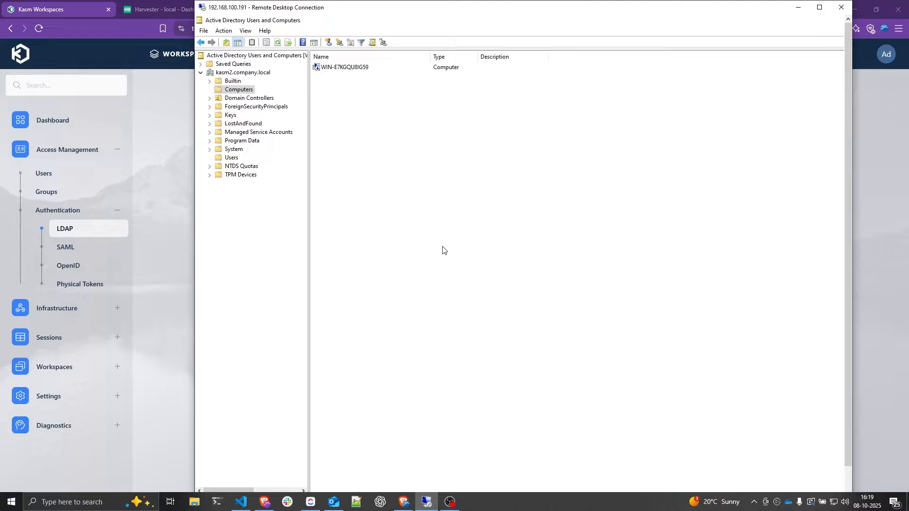
- Maximize the remote desktop, inspect KasmServiceBot's properties, then show the Computers container
drag(340, 8, 316, 86)
double_click(316, 87)
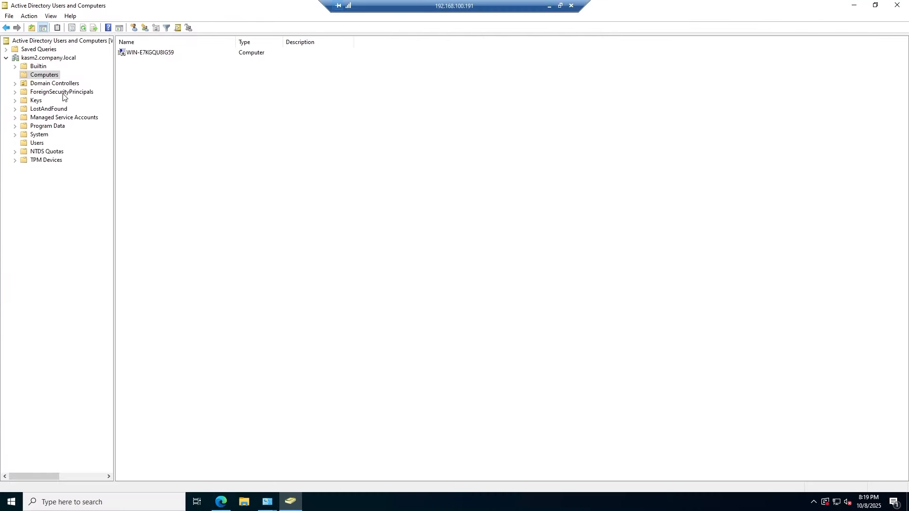
click(38, 143)
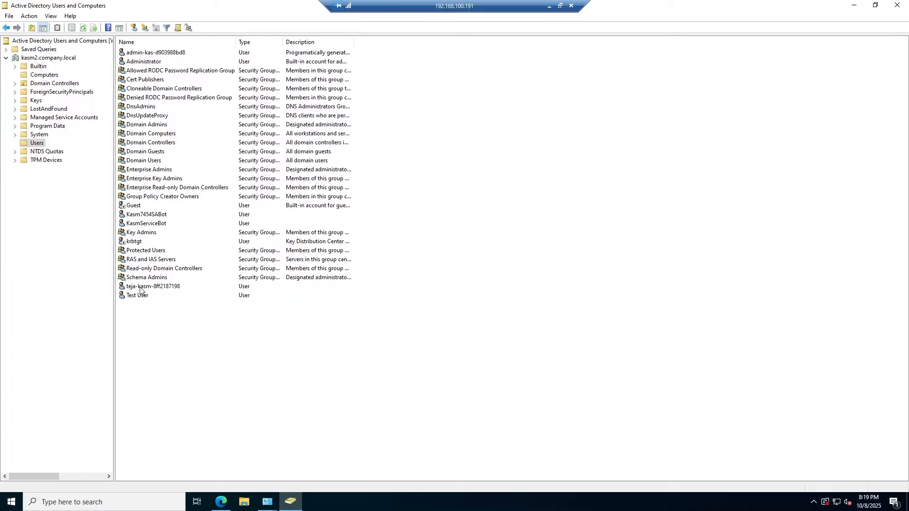
double_click(145, 224)
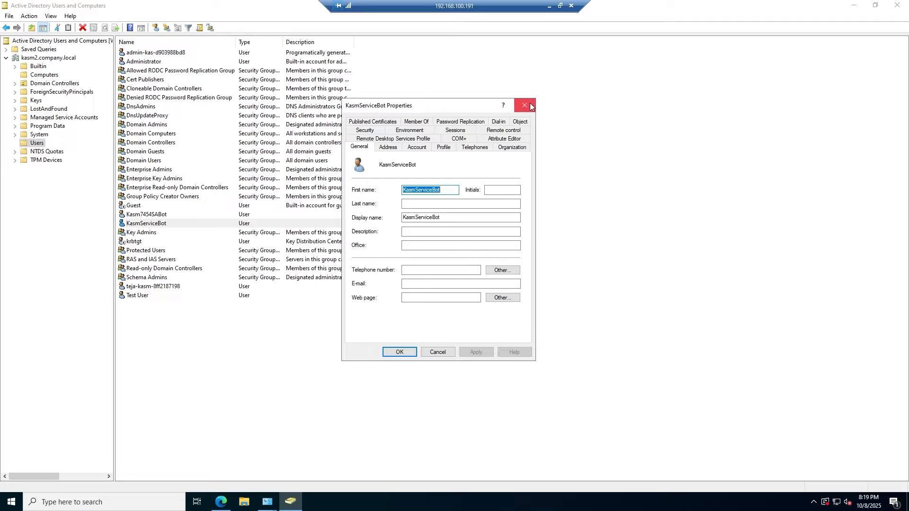
drag(378, 112, 460, 131)
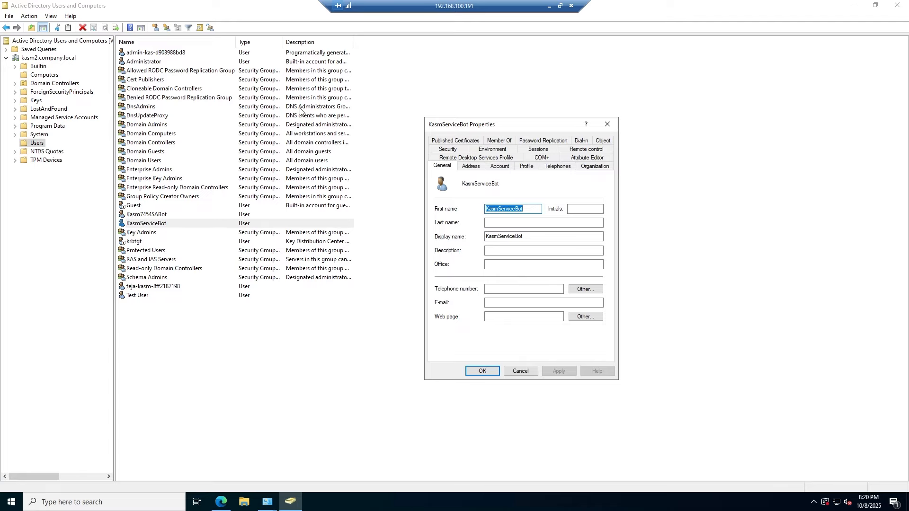
click(608, 126)
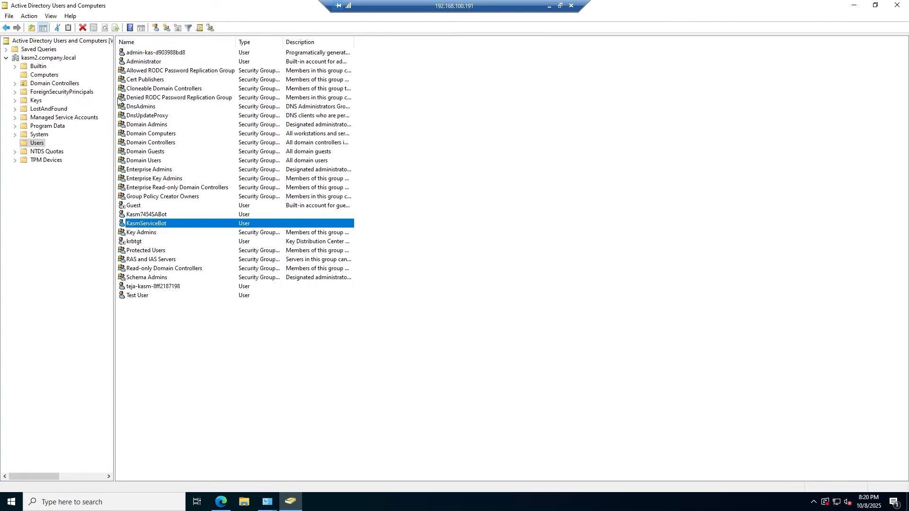
click(40, 75)
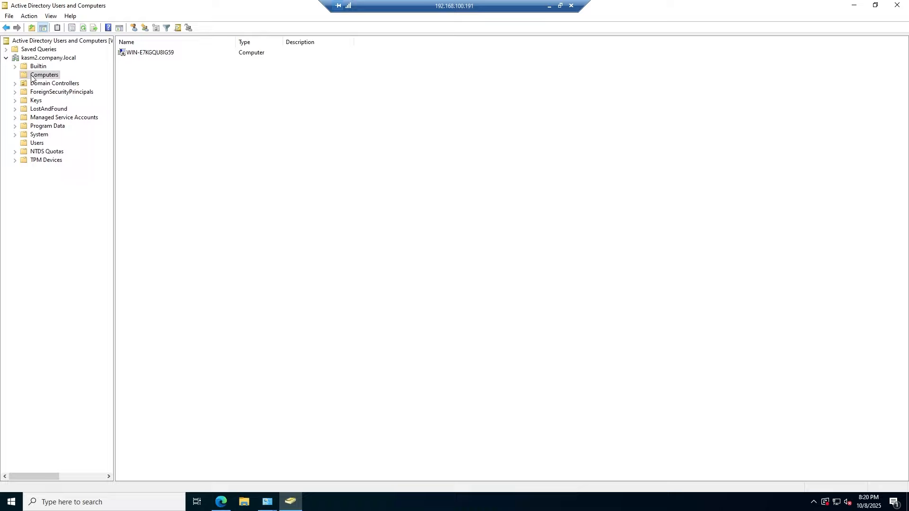
- Start delegating control over the Computers container to the KasmServiceBot account
right_click(38, 77)
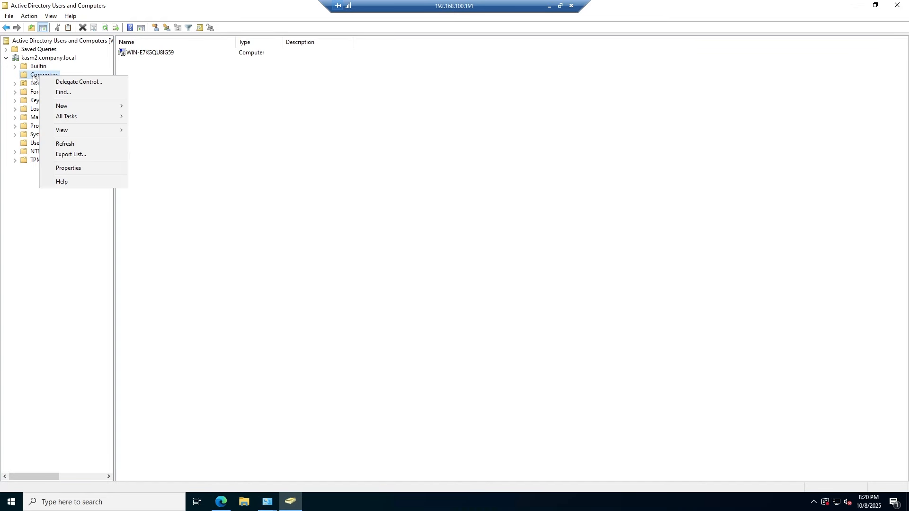
click(72, 81)
drag(116, 13, 393, 133)
click(411, 297)
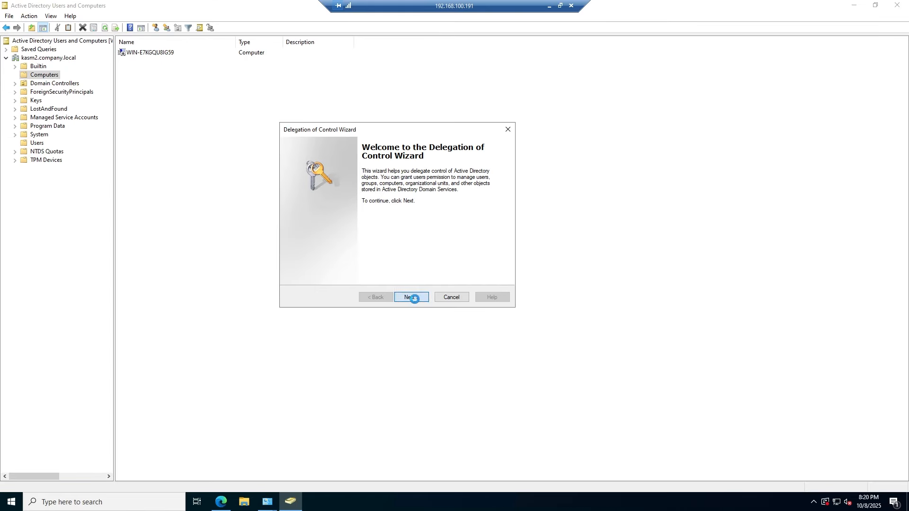
click(445, 252)
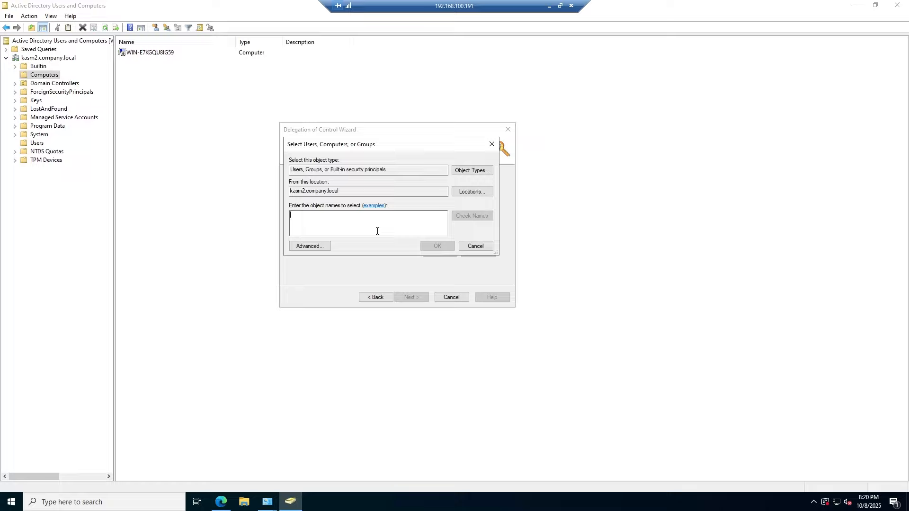
text(Kasm)
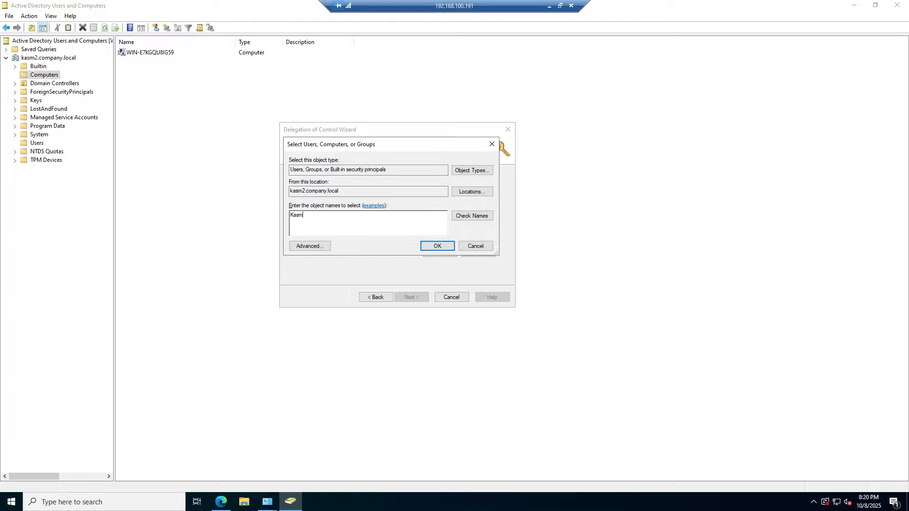
click(467, 216)
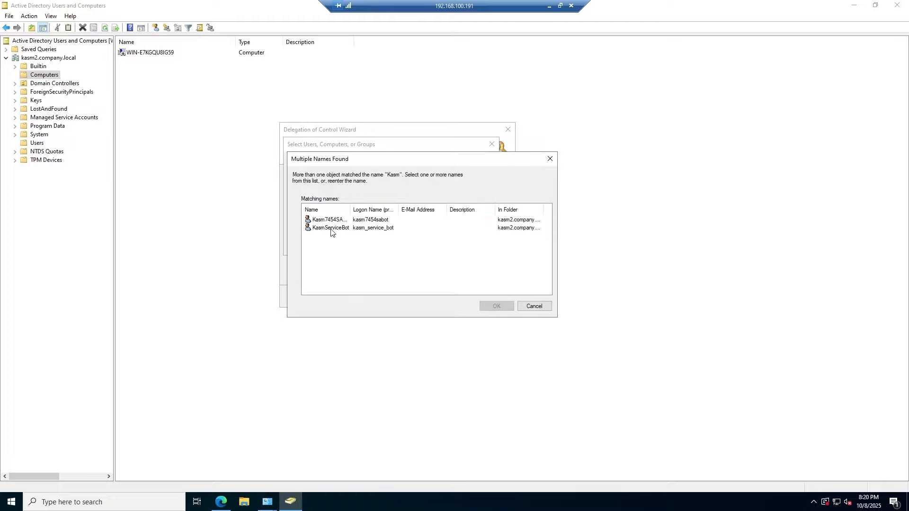
click(331, 229)
click(494, 307)
click(412, 298)
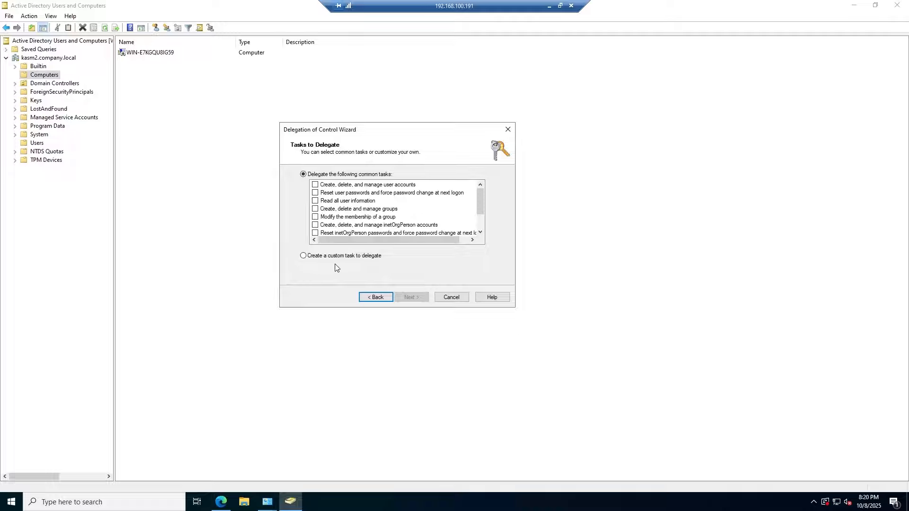
- Delegate a custom task on Computer objects only with Full Control, and finish the wizard
click(304, 256)
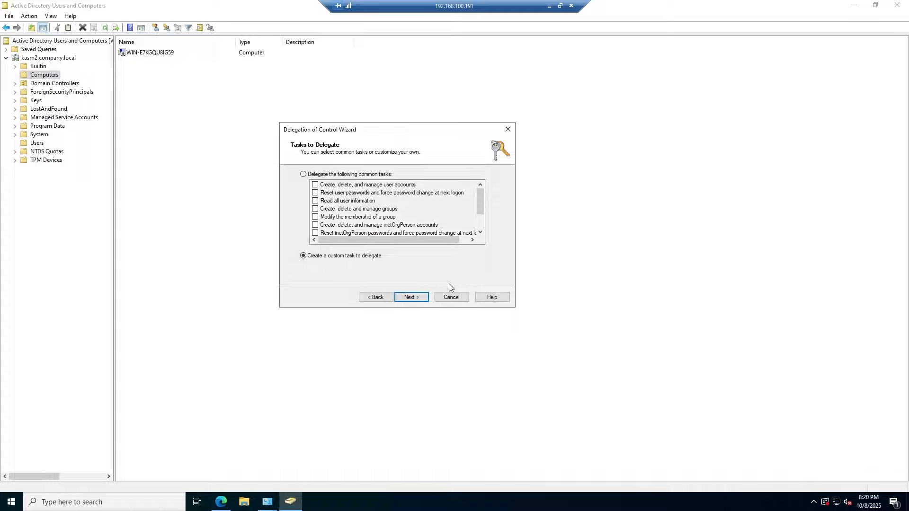
click(414, 298)
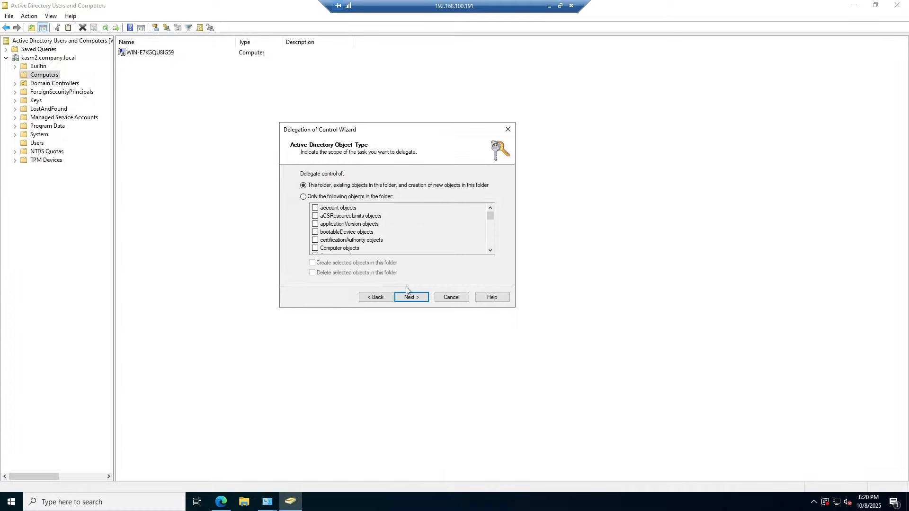
click(303, 197)
scroll(343, 228, down, 1)
click(315, 225)
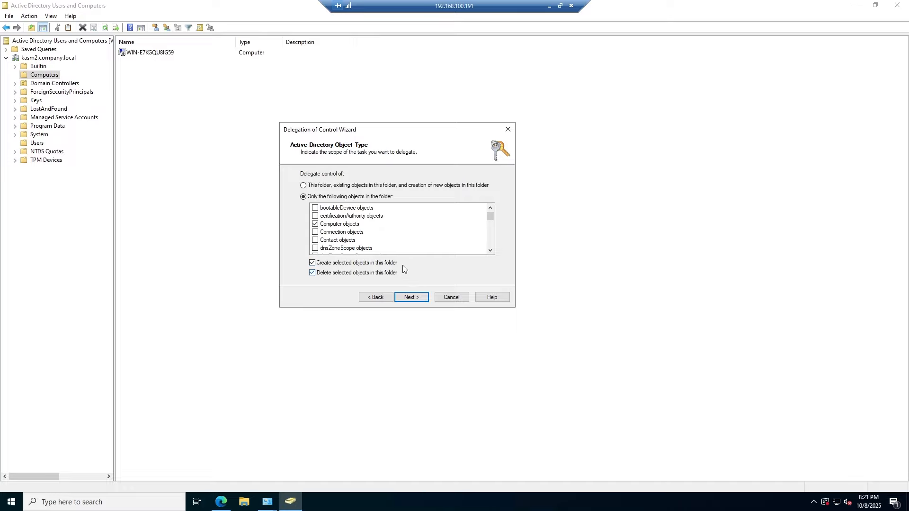
click(416, 299)
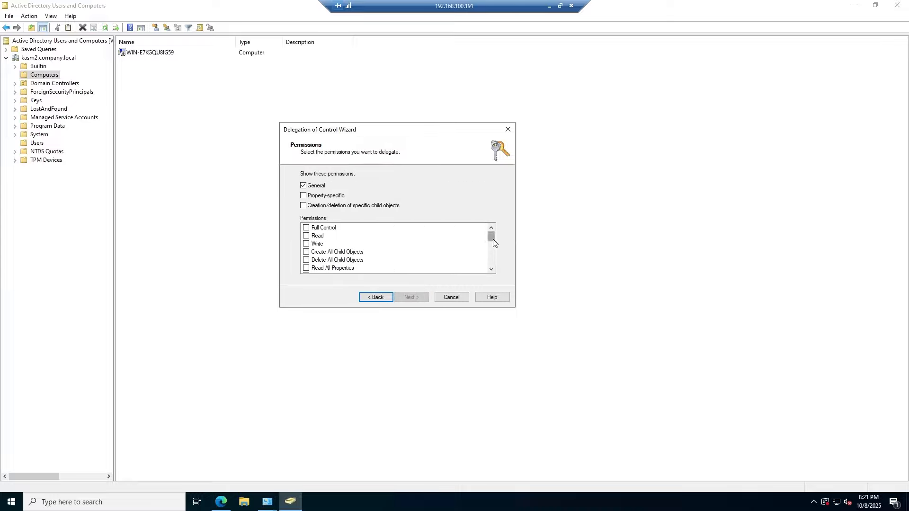
mouse_move(493, 239)
mouse_down()
mouse_move(492, 265)
mouse_move(491, 234)
mouse_up()
click(306, 228)
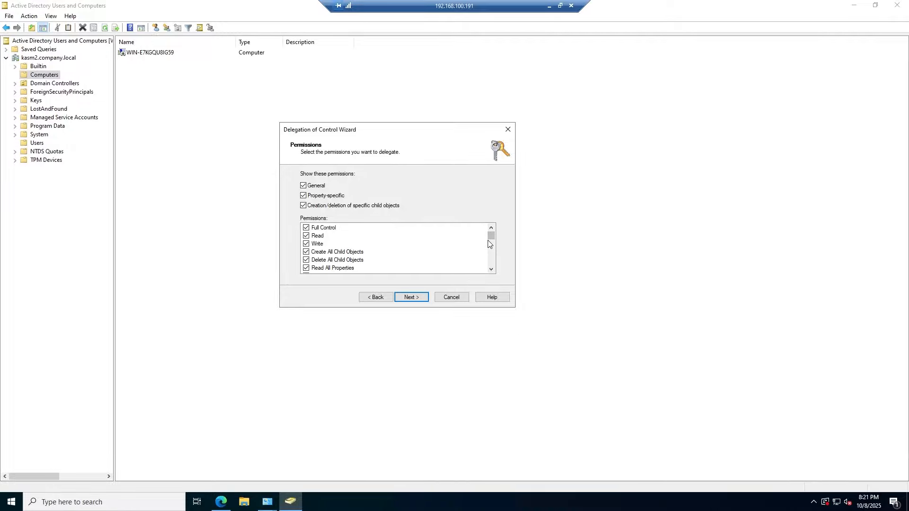
click(423, 301)
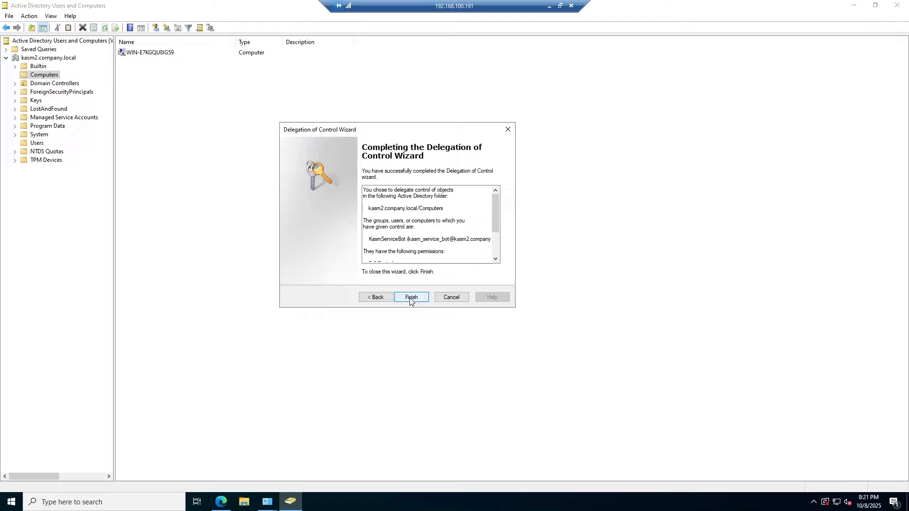
click(408, 300)
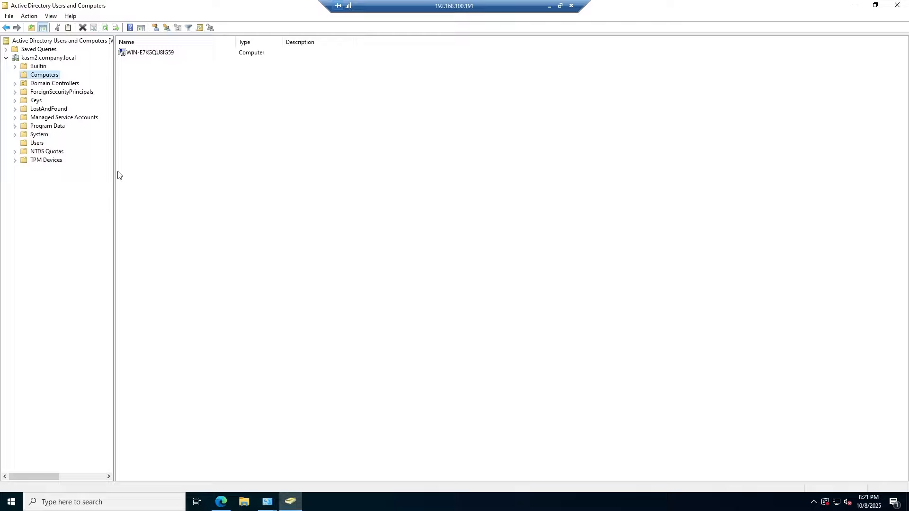
- Add a pool named 'Windows Pool' of type Server under Infrastructure > Pools
click(549, 6)
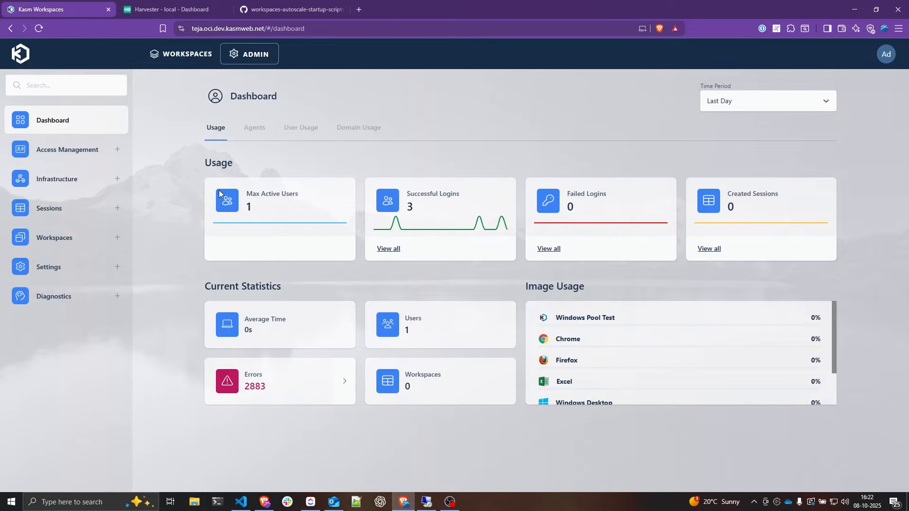
click(71, 184)
click(47, 241)
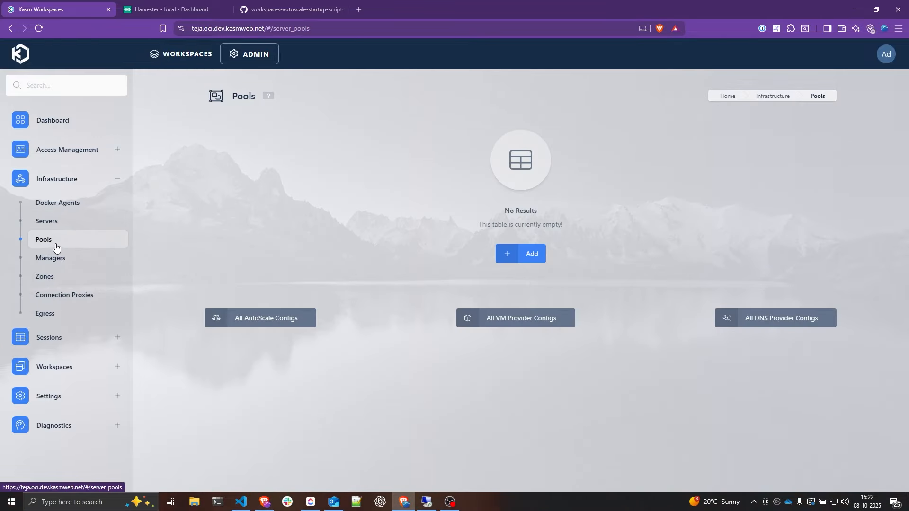
click(536, 247)
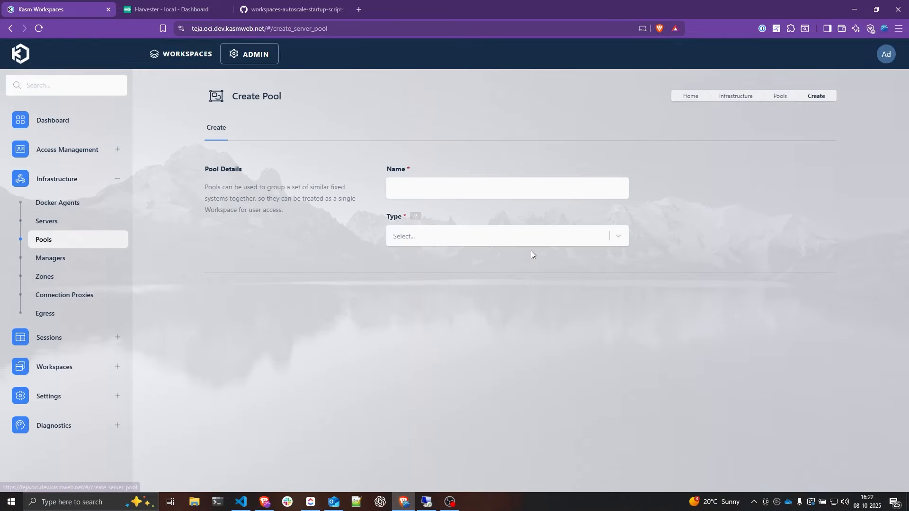
click(404, 186)
text(Wn)
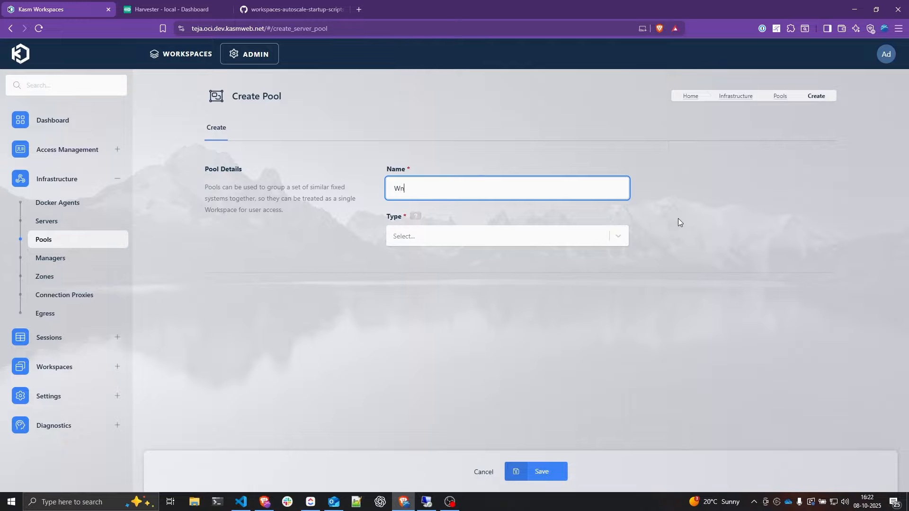
text(ndows Pool)
click(490, 242)
click(449, 278)
click(552, 466)
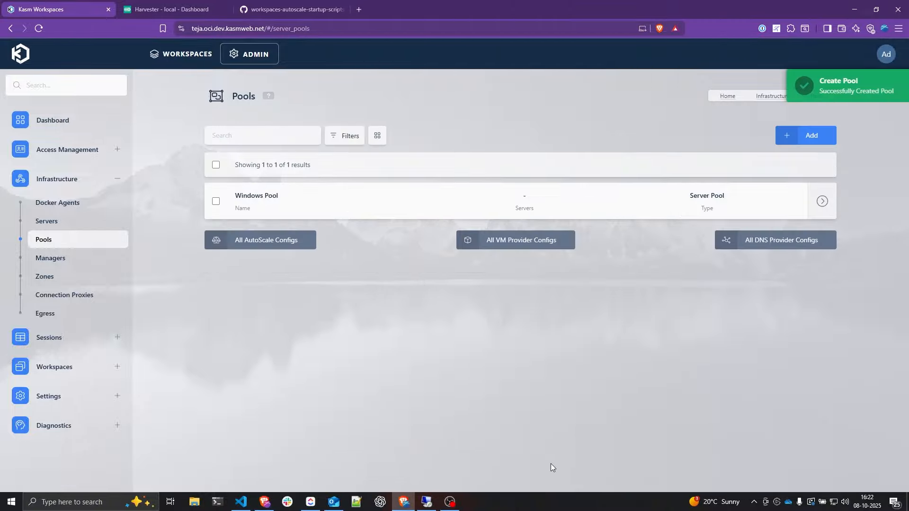
- Start a new AutoScale config 'Harvester Autoscale Config (AD)' of type Server for Windows Pool
click(257, 244)
click(525, 254)
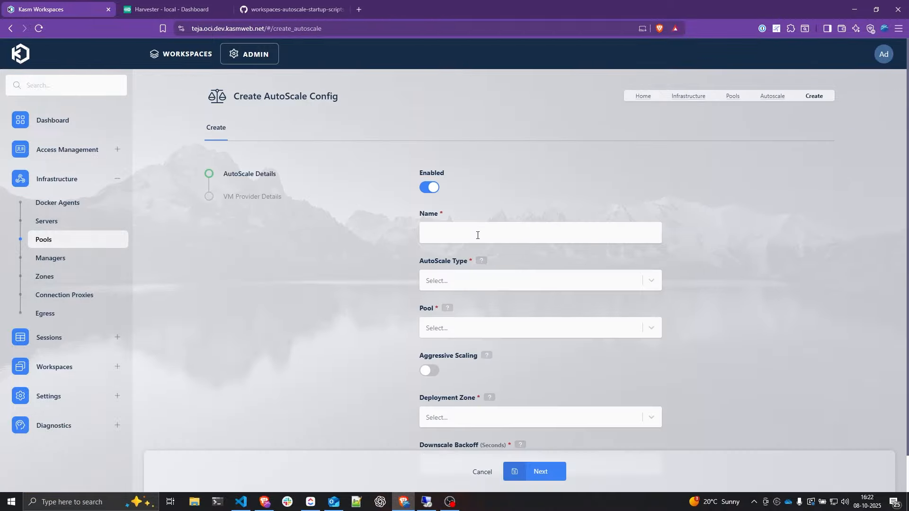
click(506, 236)
text(Harvester)
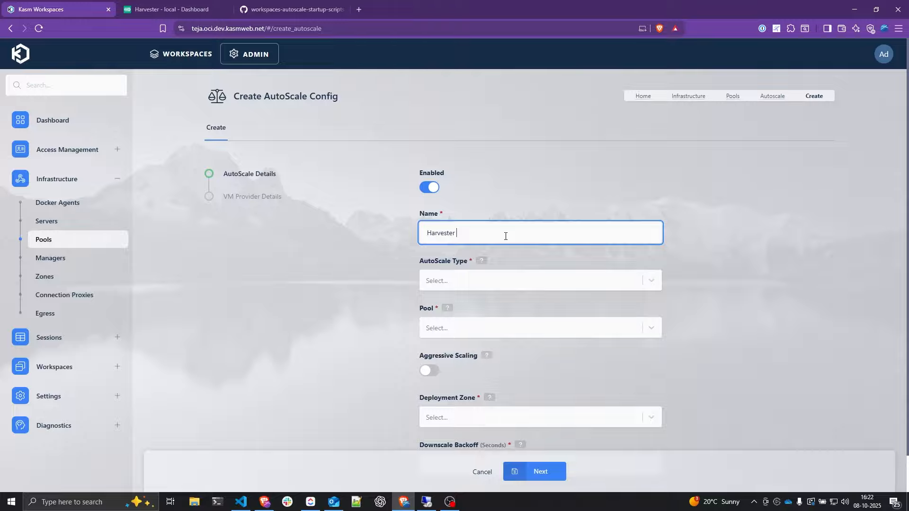
text( Auto)
text(scale Config)
text(ig)
text( ()
text(AD))
key(Left)
key(shift+Left)
key(shift+Left)
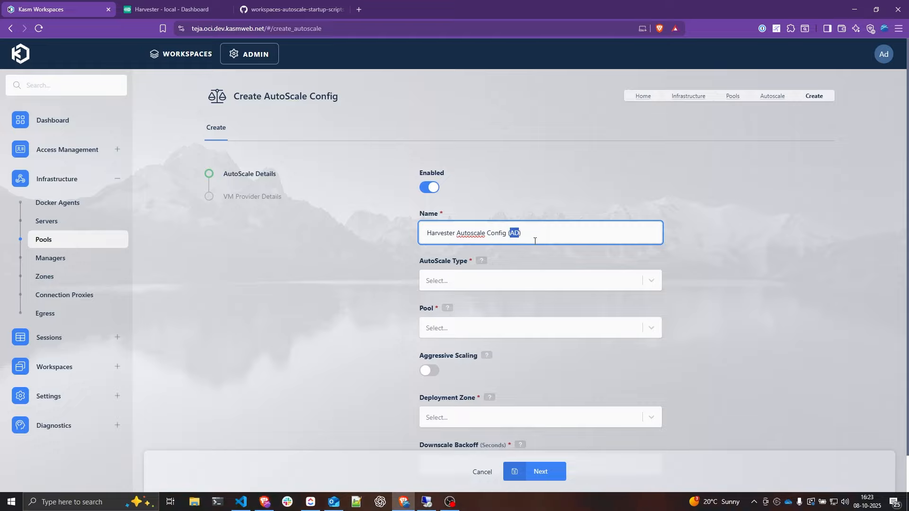
click(500, 281)
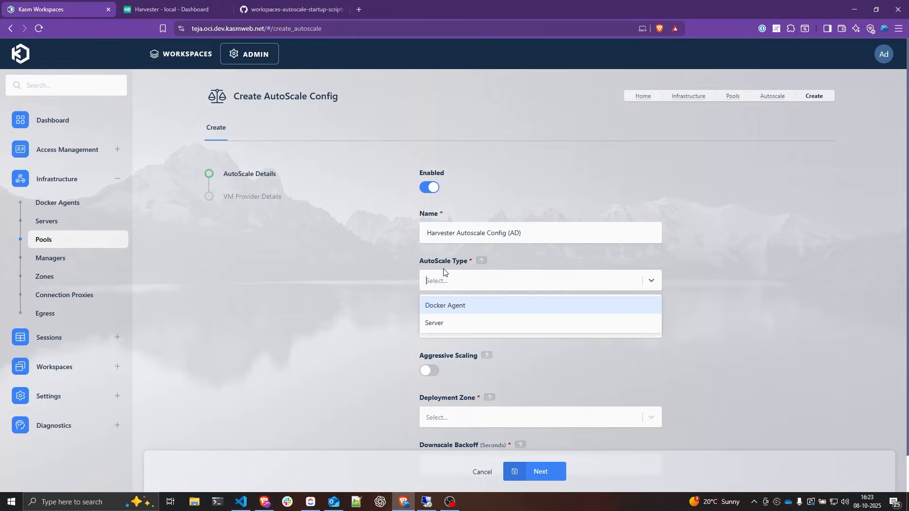
click(449, 323)
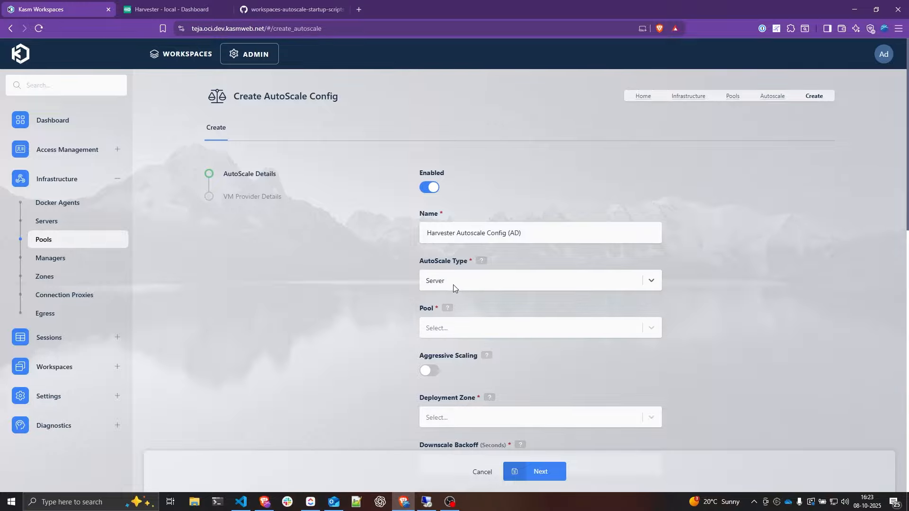
click(450, 329)
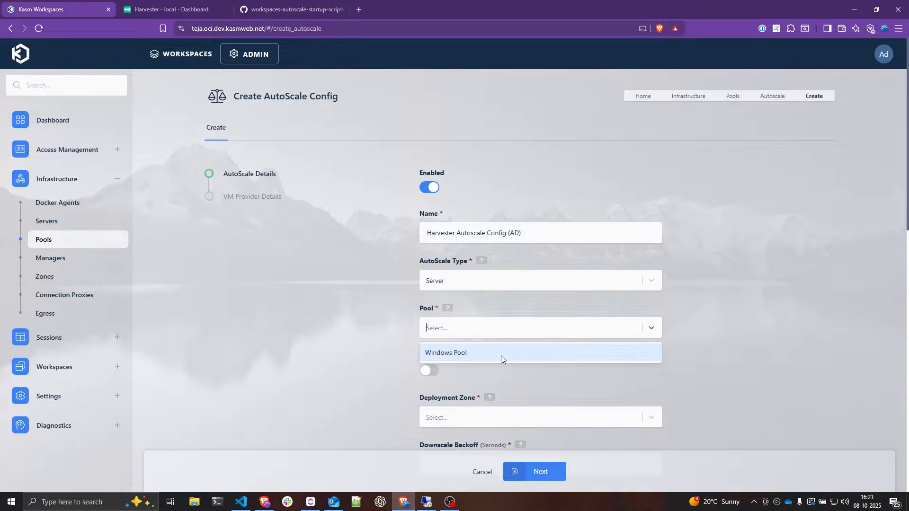
click(460, 357)
- Use the default zone, 100 s downscale backoff, and enable server check-in and Kasm Desktop Service
scroll(459, 308, down, 3)
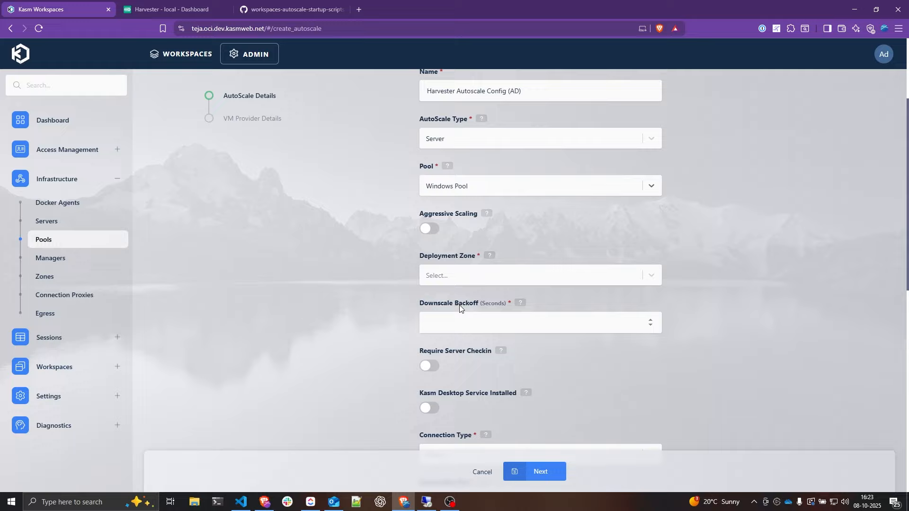
click(460, 277)
click(460, 298)
scroll(381, 281, down, 2)
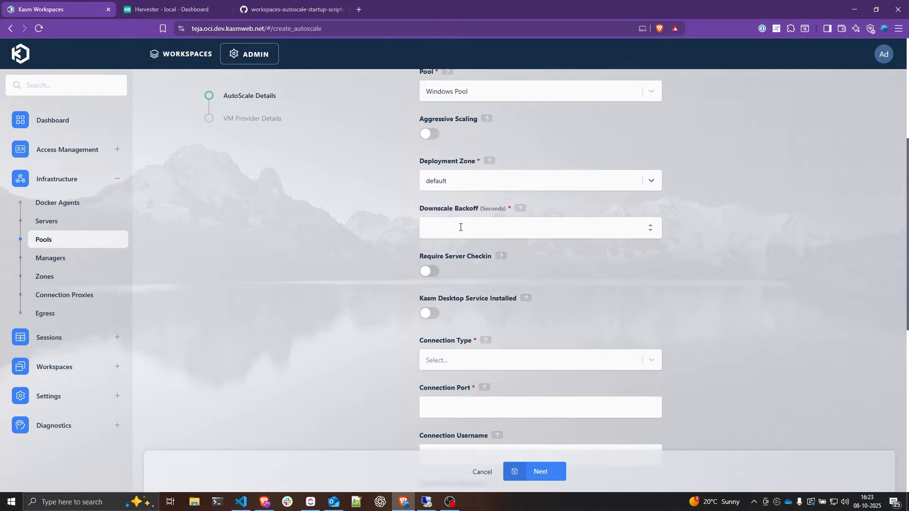
click(460, 228)
text(100)
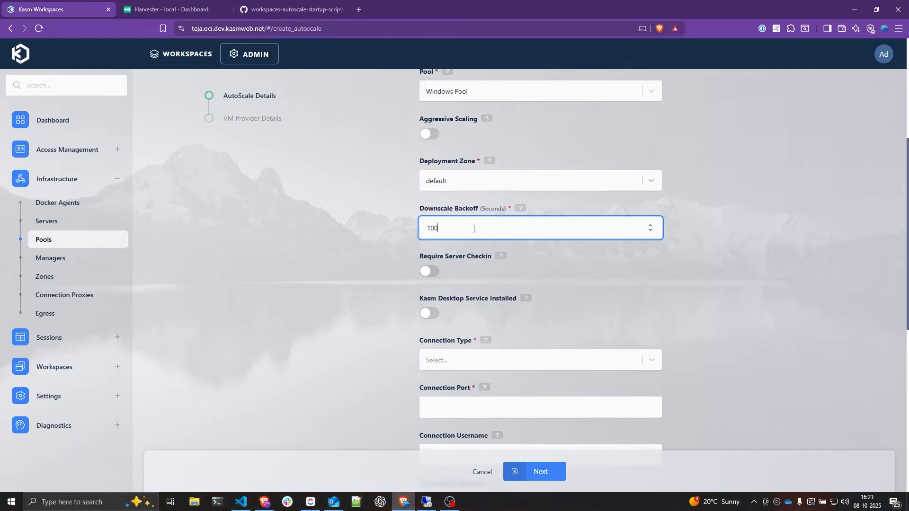
drag(474, 228, 415, 233)
scroll(413, 211, down, 1)
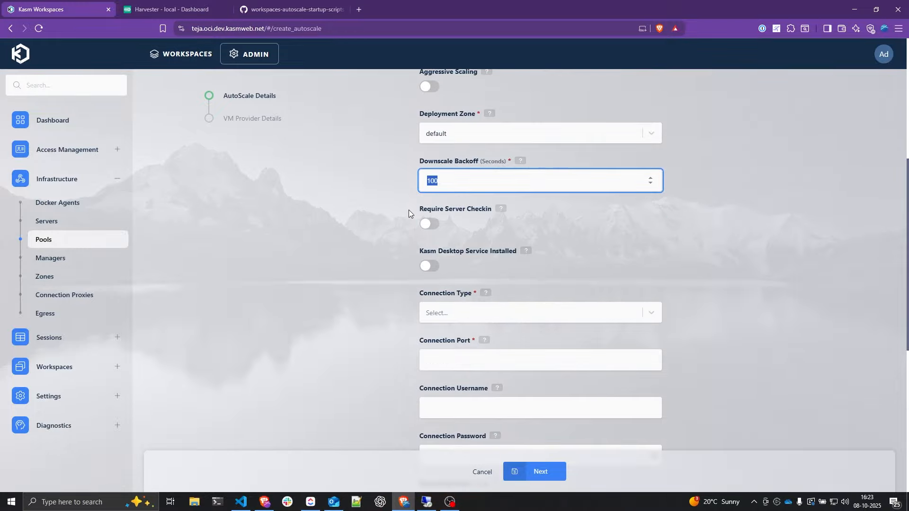
click(430, 225)
click(429, 268)
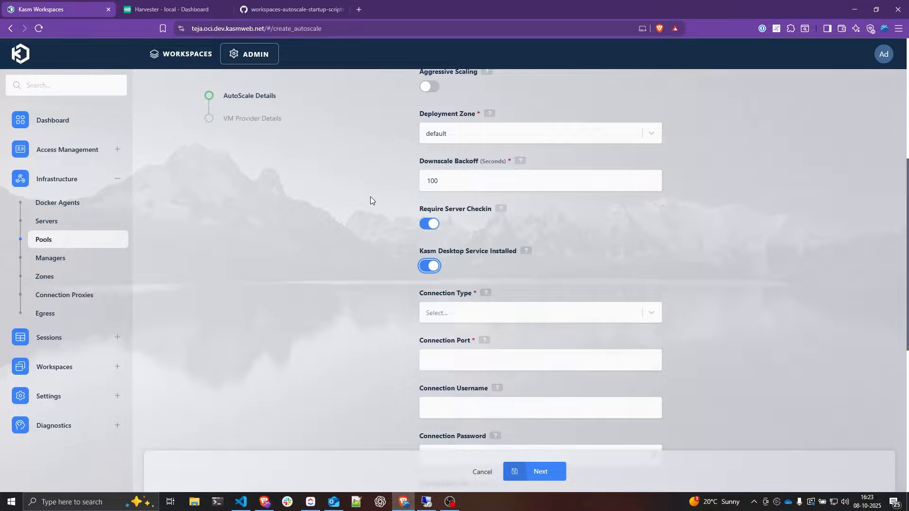
- Set the connection type to RDP on port 3389
scroll(370, 200, down, 2)
click(448, 218)
click(435, 262)
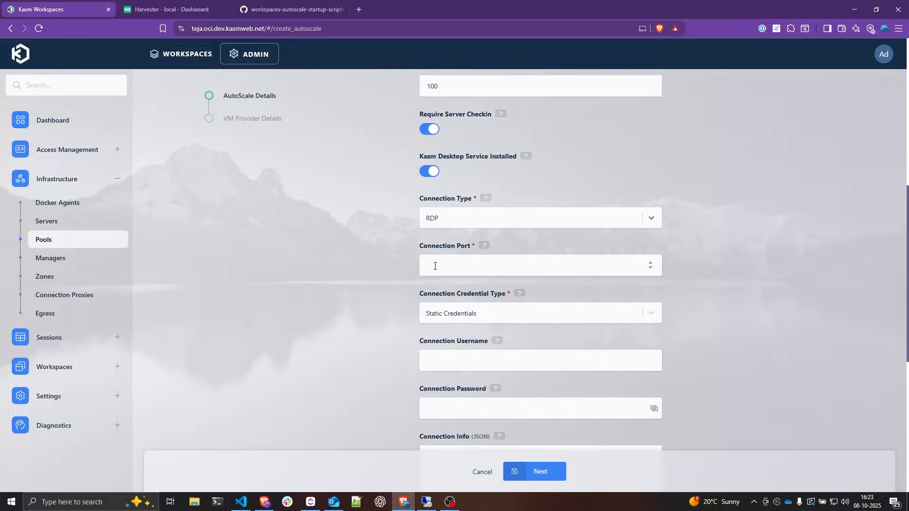
click(450, 265)
text(3389)
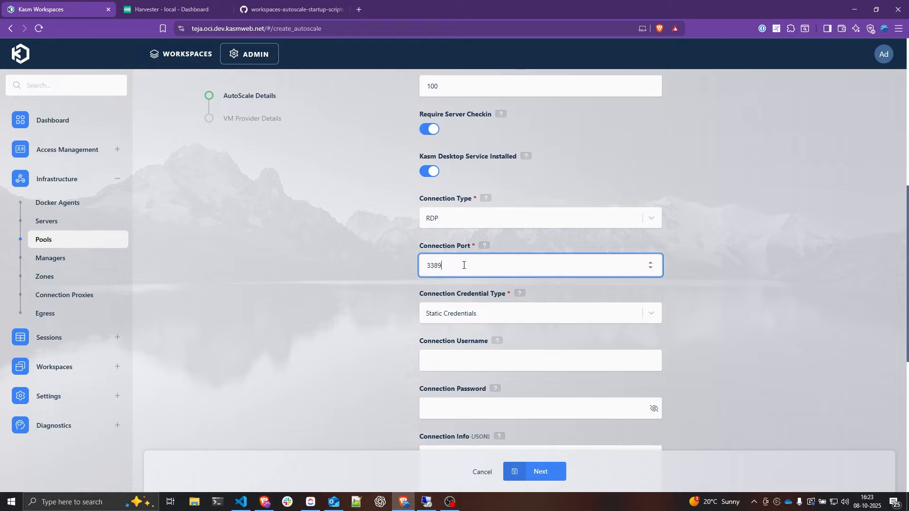
scroll(464, 266, down, 2)
click(468, 219)
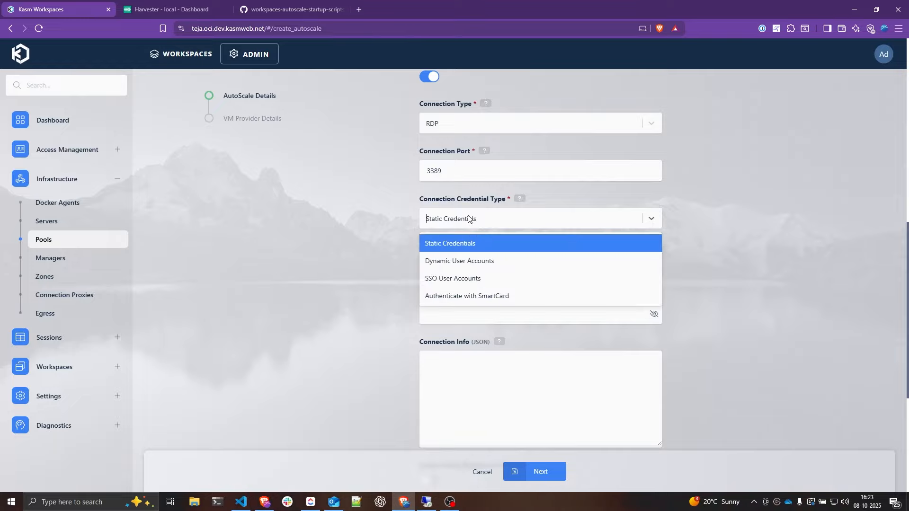
- Use SSO user accounts as connection credentials and enter the SSO username domain
click(470, 279)
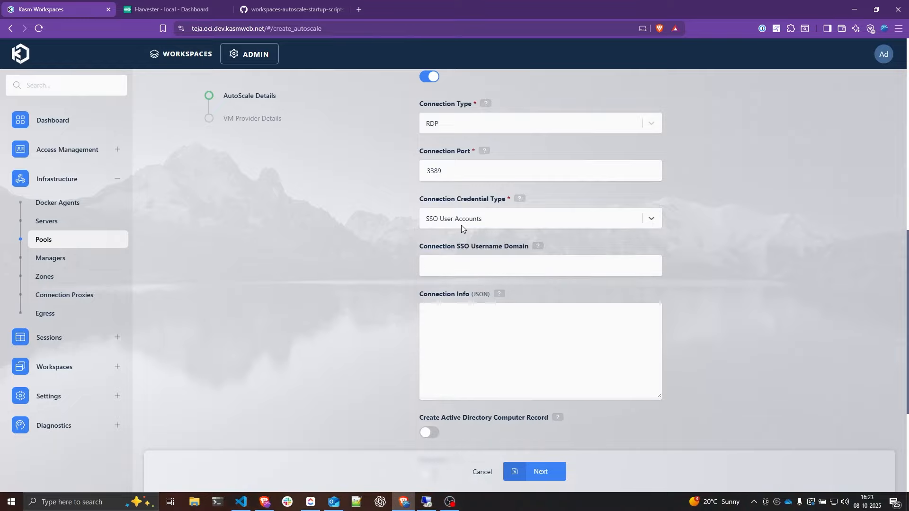
scroll(463, 220, down, 1)
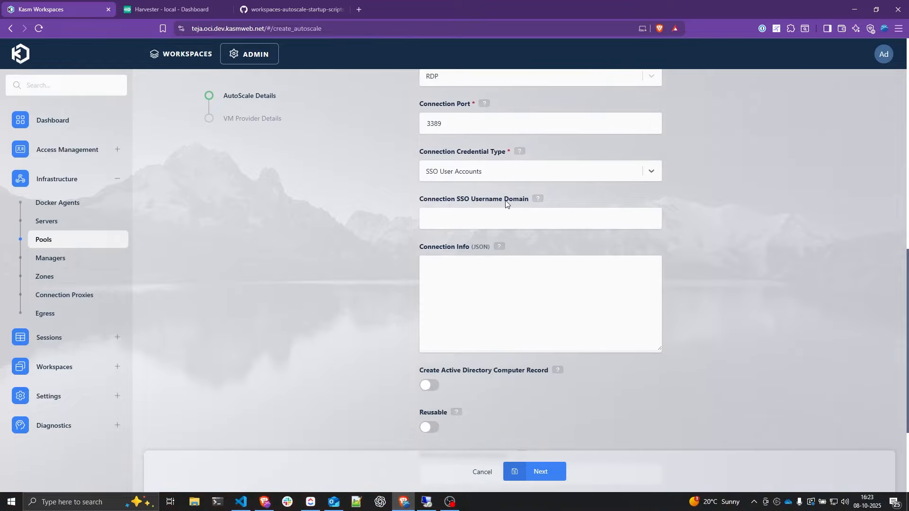
click(464, 218)
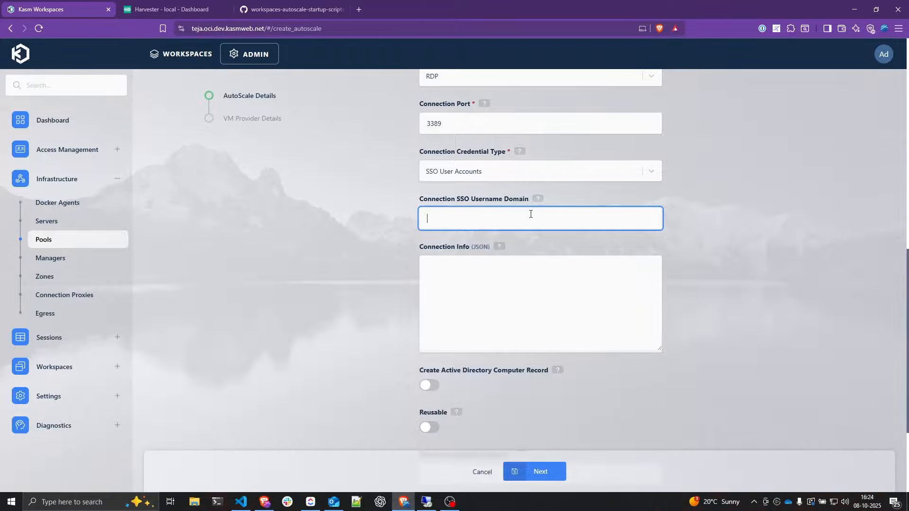
text(kaasma)
key(BackSpace)
key(BackSpace)
key(BackSpace)
text(sm2)
key(BackSpace)
text(ompany.loca)
scroll(592, 293, down, 3)
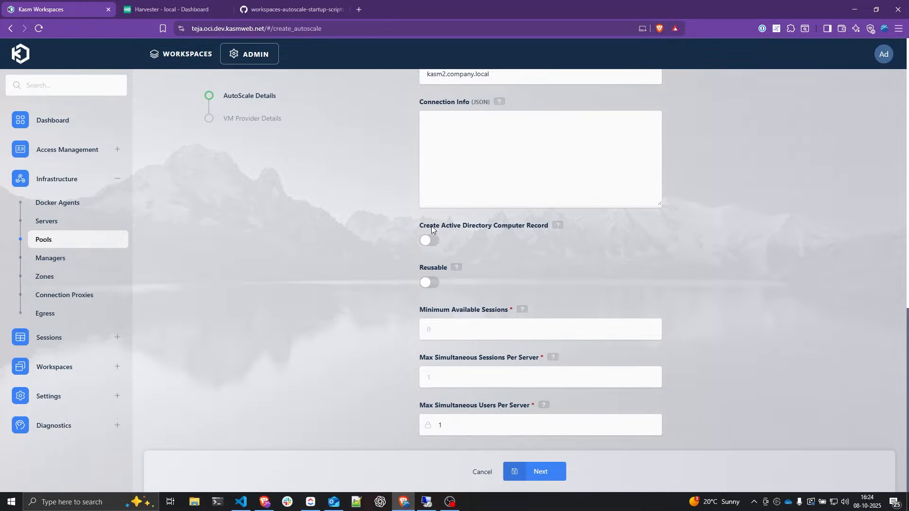
- Enable Active Directory computer record creation using the Harvester AD LDAP config
click(426, 242)
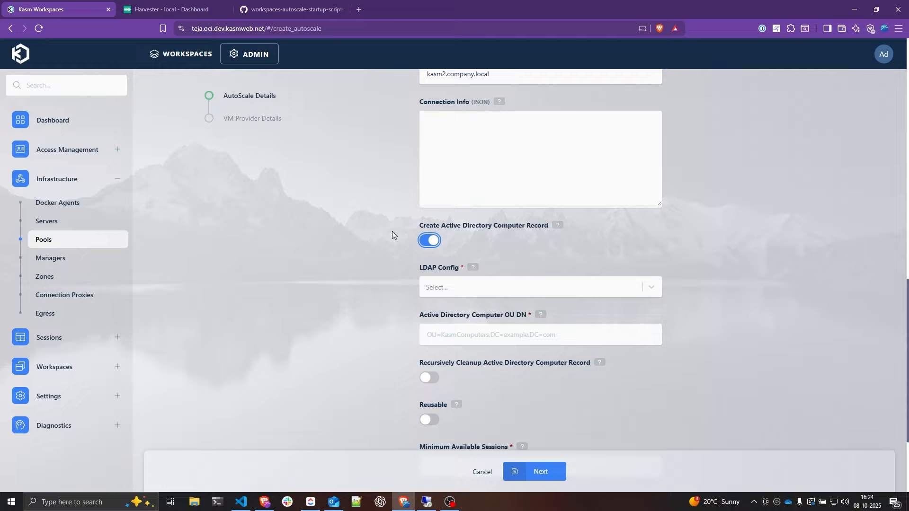
click(481, 284)
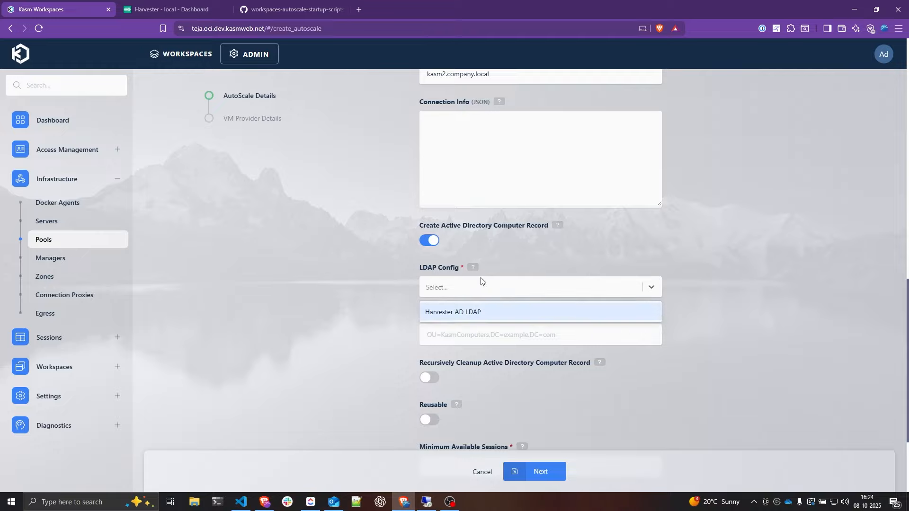
click(456, 313)
scroll(438, 293, down, 1)
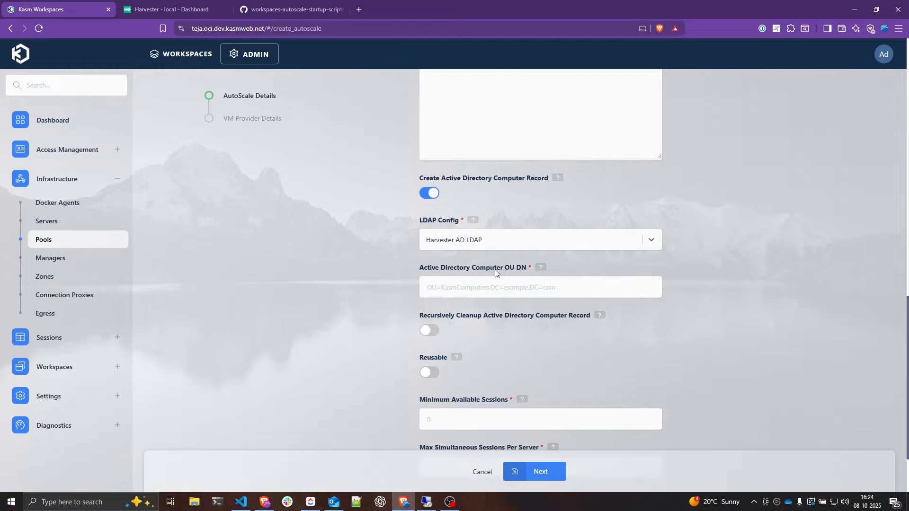
drag(521, 268, 526, 271)
drag(472, 268, 514, 273)
click(426, 502)
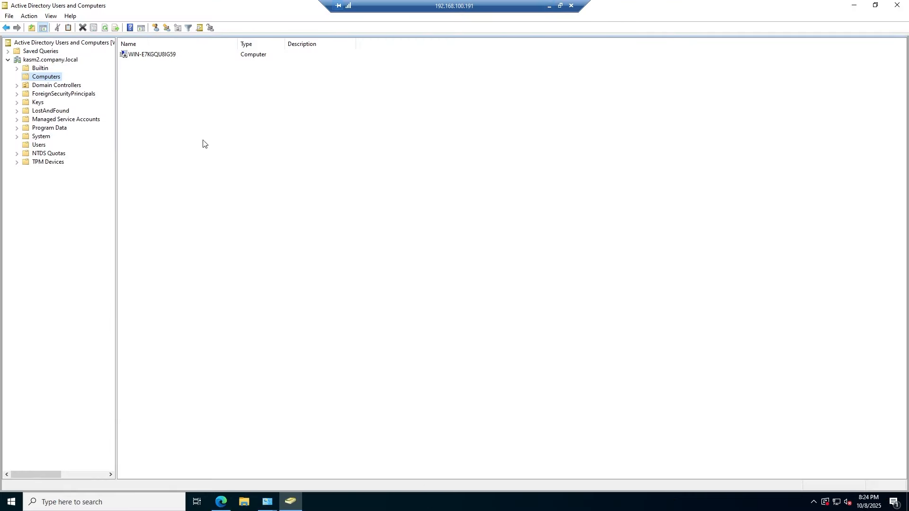
- Copy the Computers container's distinguishedName value from its Attribute Editor
right_click(46, 80)
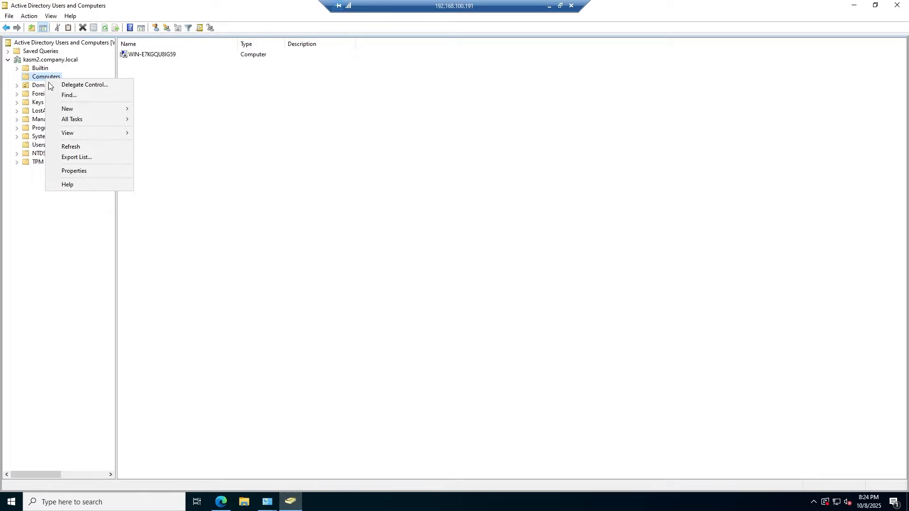
click(84, 171)
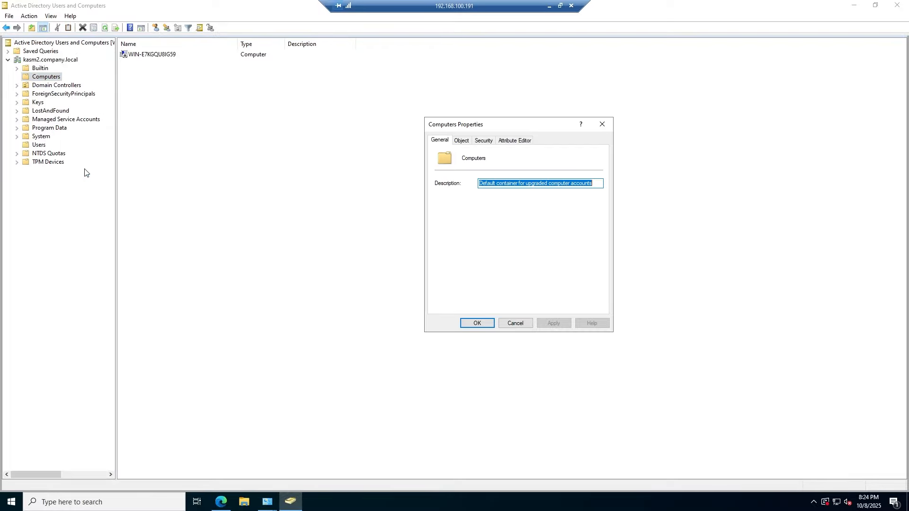
click(517, 140)
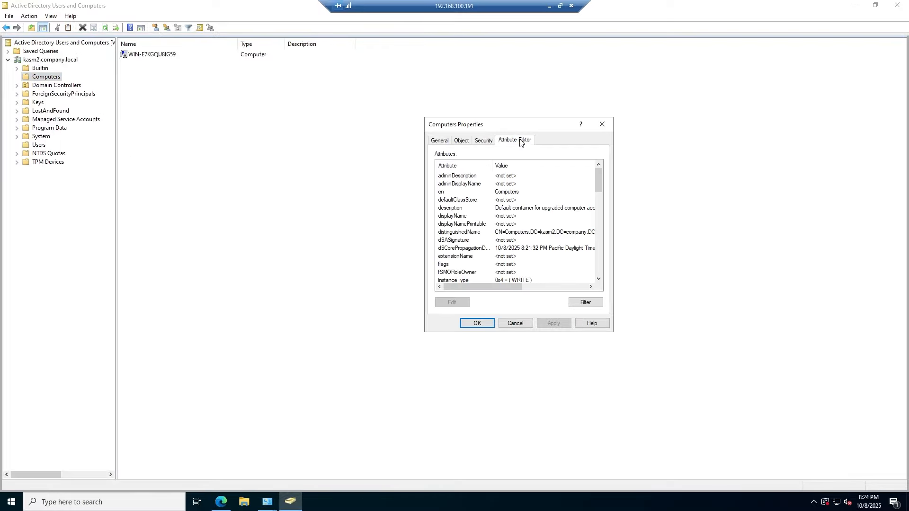
double_click(497, 232)
click(555, 234)
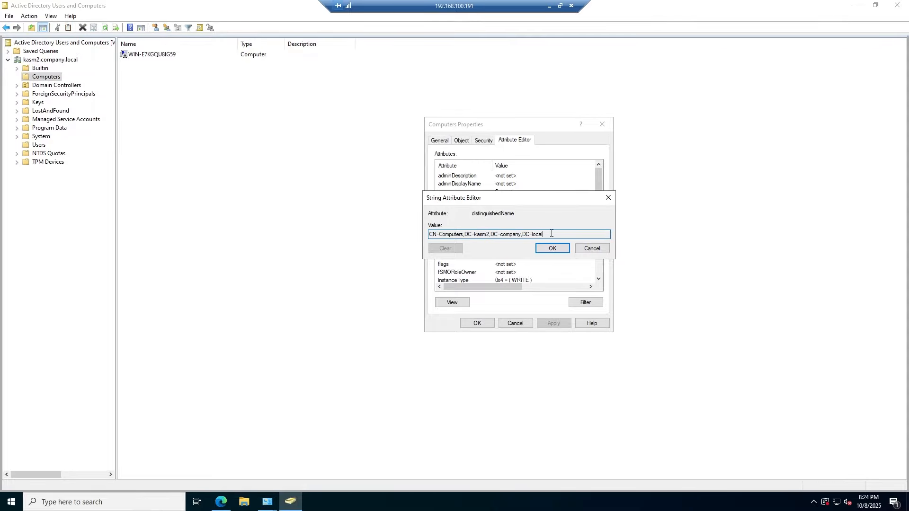
double_click(551, 233)
key(ctrl+c)
click(553, 248)
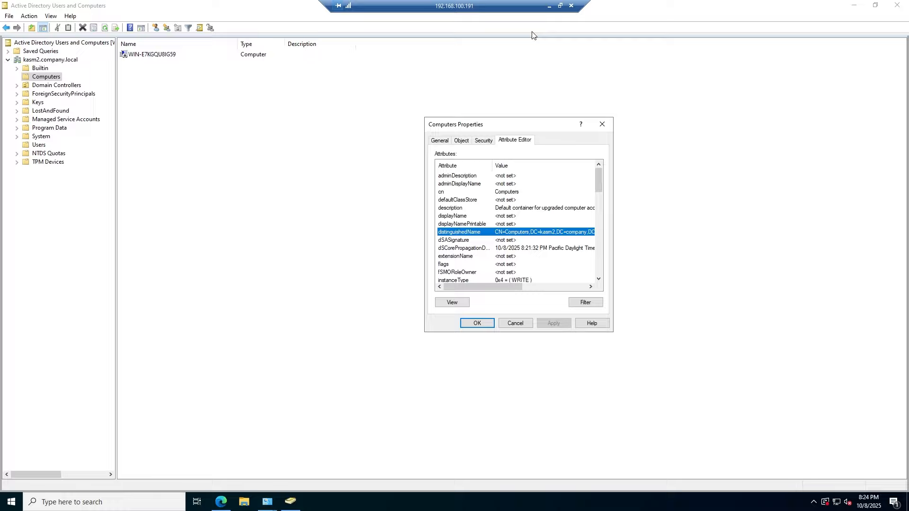
click(549, 5)
- Paste the Computers container DN into the Active Directory Computer OU DN field
click(471, 286)
key(ctrl+v)
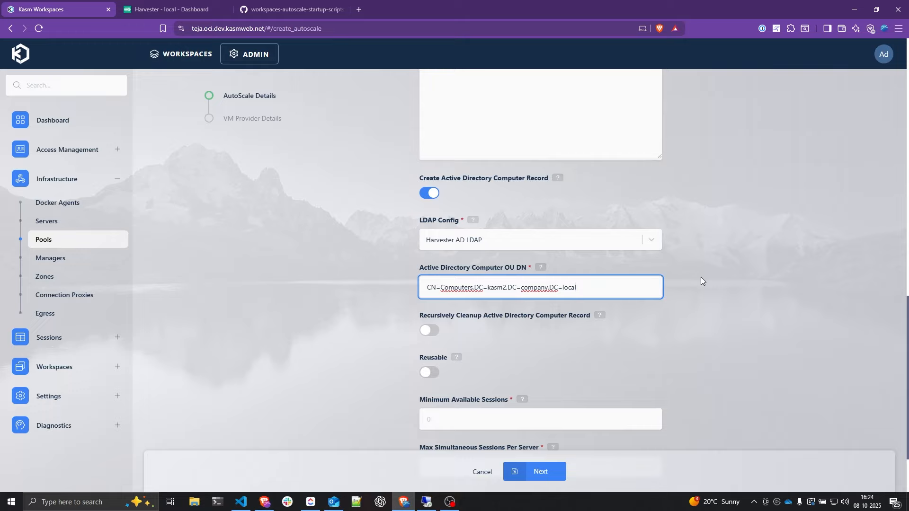
scroll(709, 266, down, 1)
scroll(708, 266, down, 1)
click(600, 225)
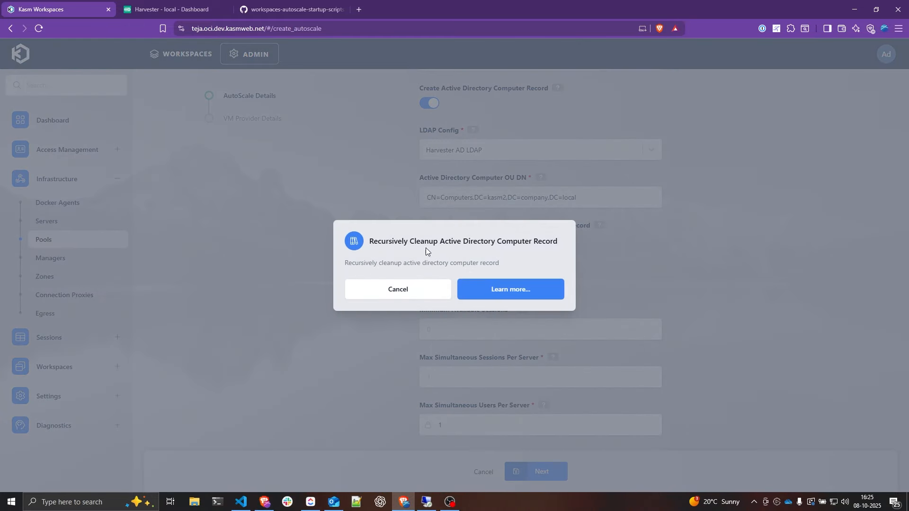
drag(353, 264, 443, 264)
click(418, 293)
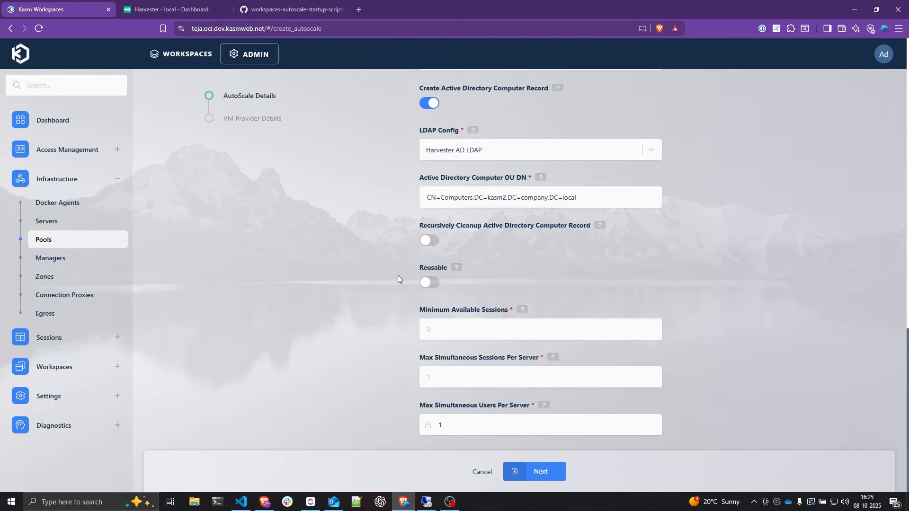
- Make servers reusable with 1 minimum available and 1 max simultaneous session, then save
click(430, 284)
click(427, 326)
key(BackSpace)
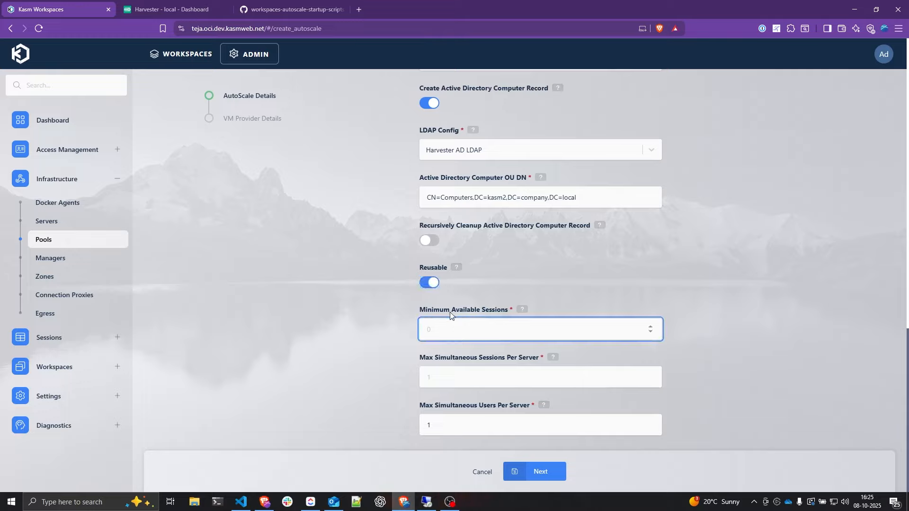
text(1)
click(434, 370)
text(1)
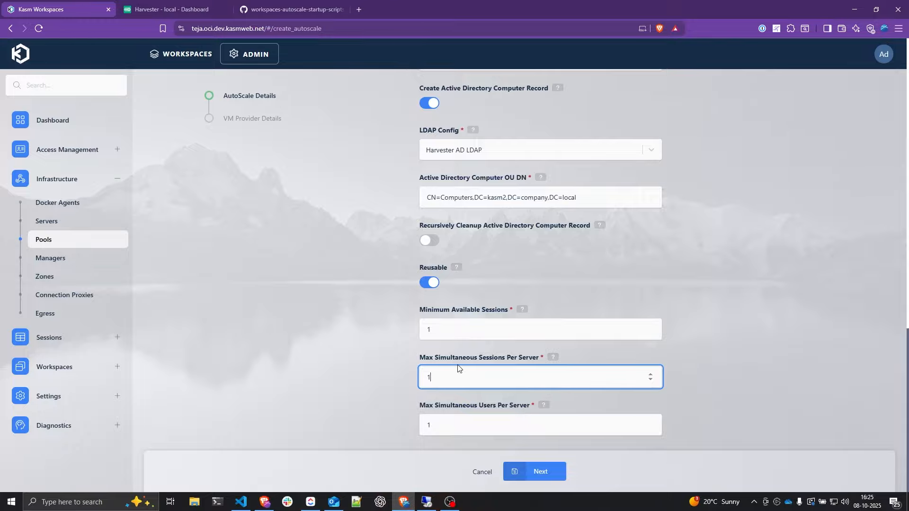
click(557, 470)
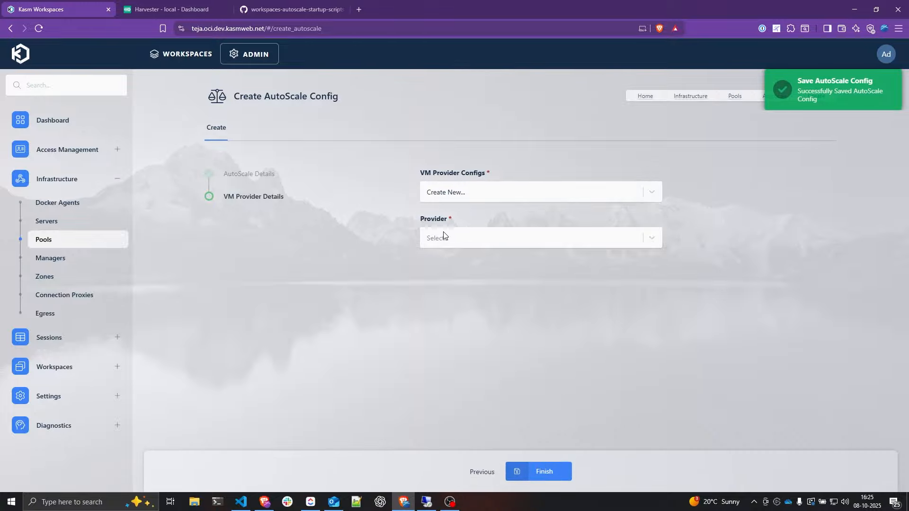
- Choose Harvester as the VM provider, name it 'Harvester Config', and set Max Instances to 2
click(477, 242)
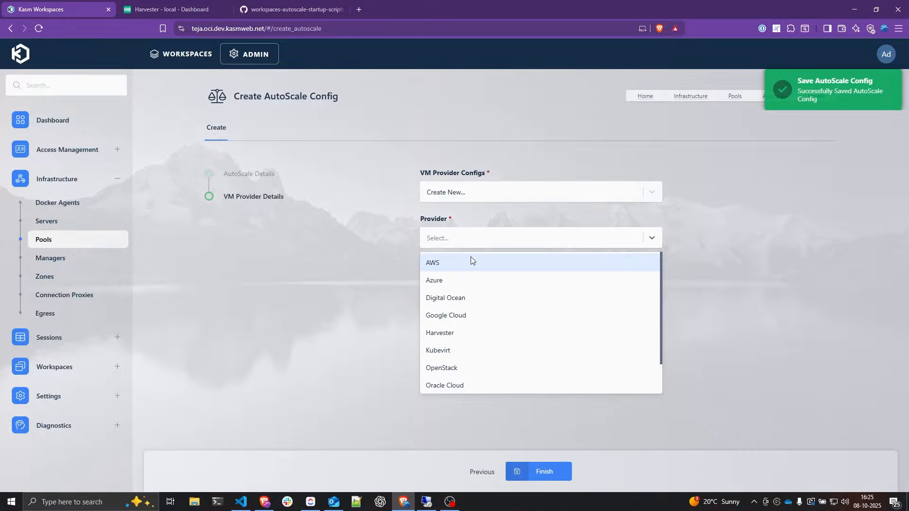
click(454, 336)
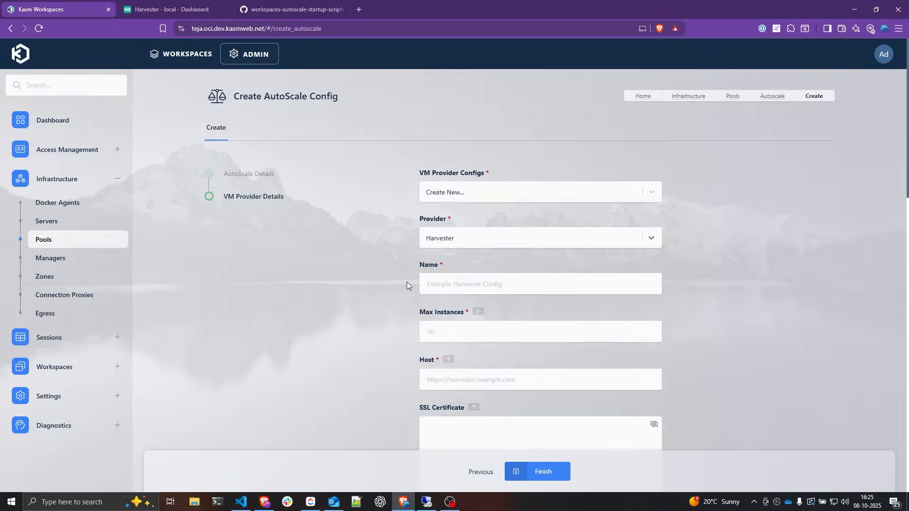
click(638, 289)
text(Harv)
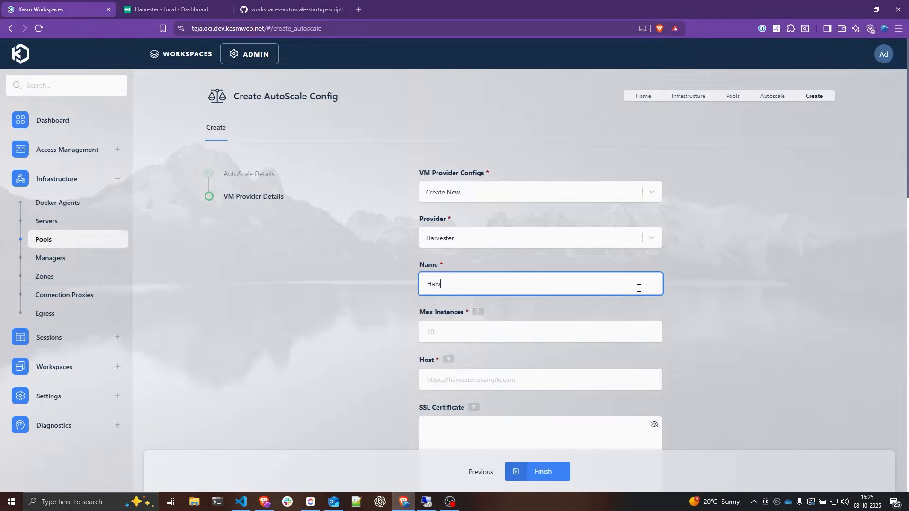
text(ester Co)
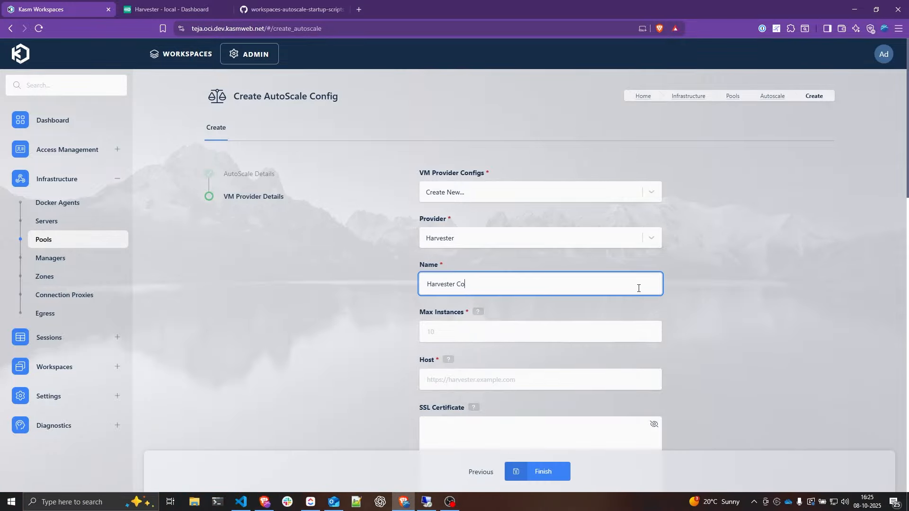
text(nfig)
key(Tab)
scroll(373, 258, down, 3)
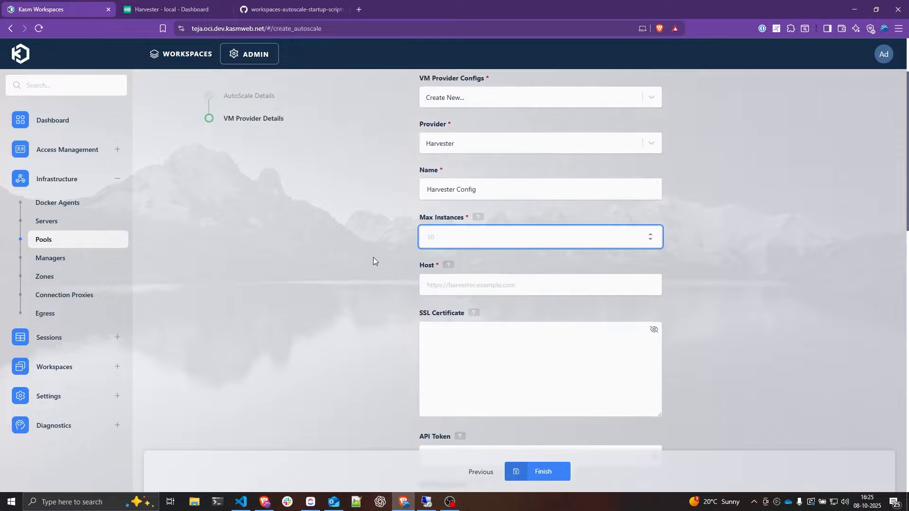
text(2)
- Check the Host field against the code editor, then drag the Startup Script box taller
click(514, 244)
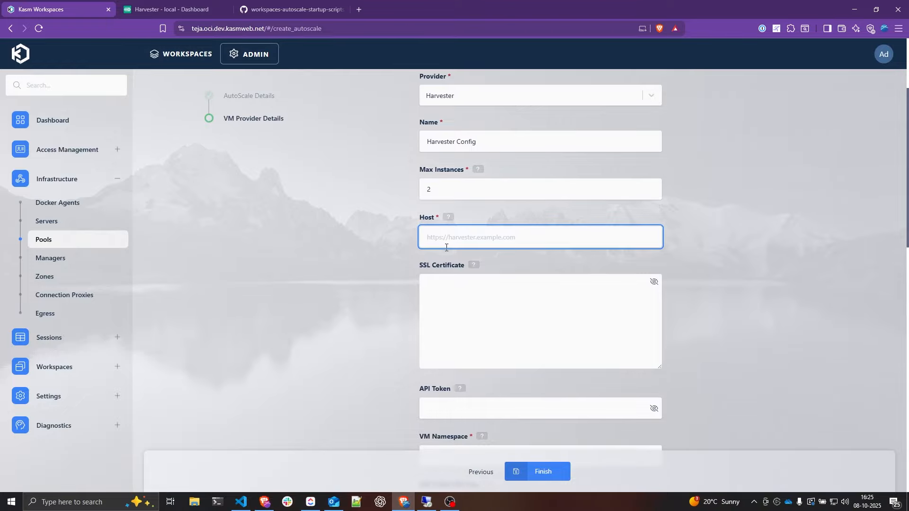
scroll(506, 260, down, 1)
scroll(431, 230, up, 1)
scroll(459, 238, down, 2)
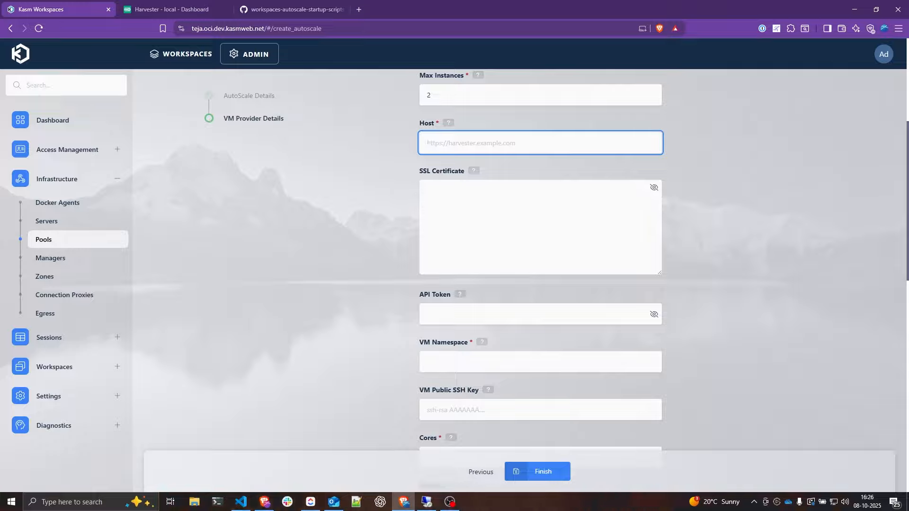
key(alt+Tab)
click(471, 145)
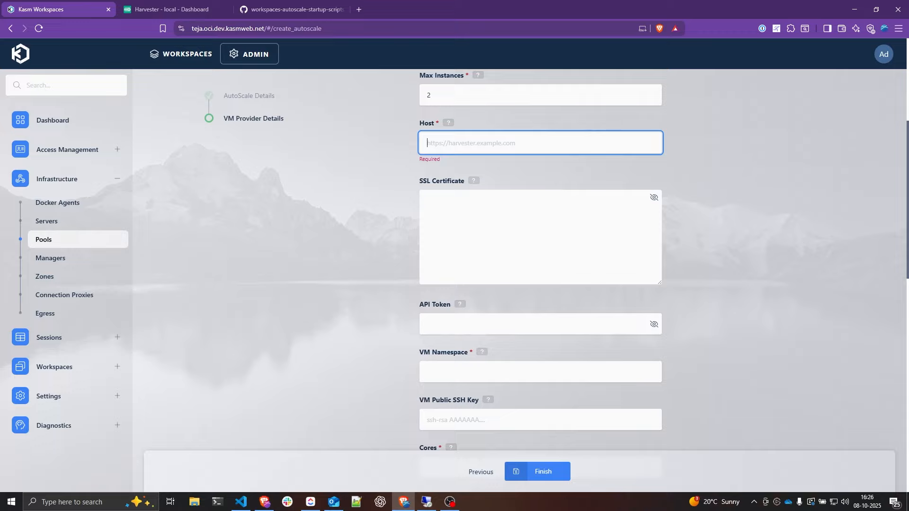
key(alt+Tab)
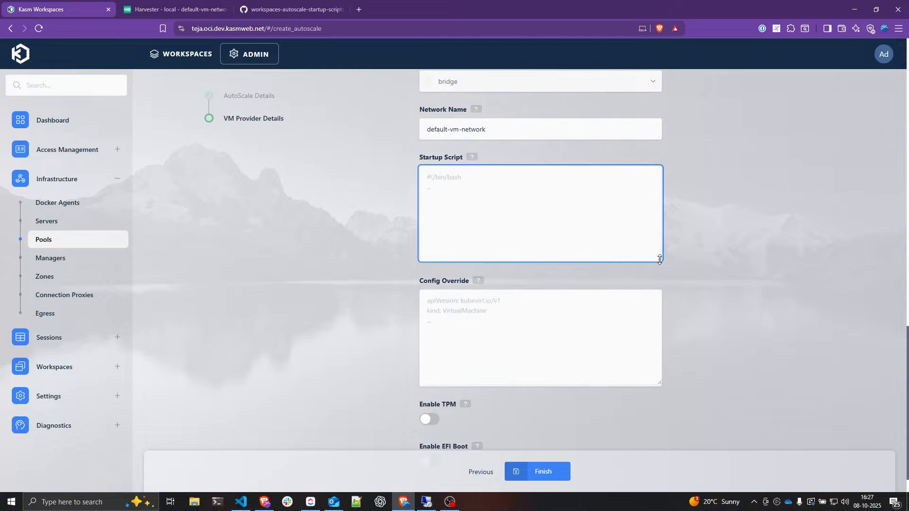
drag(660, 263, 662, 376)
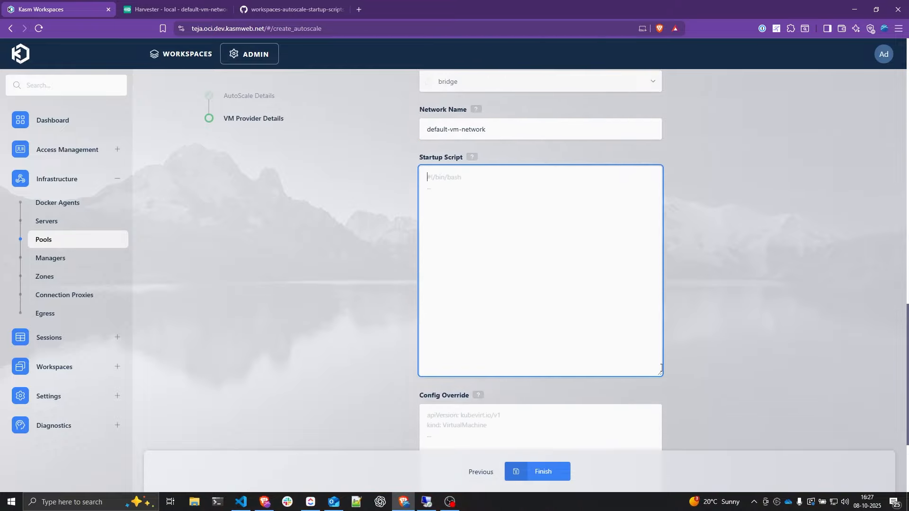
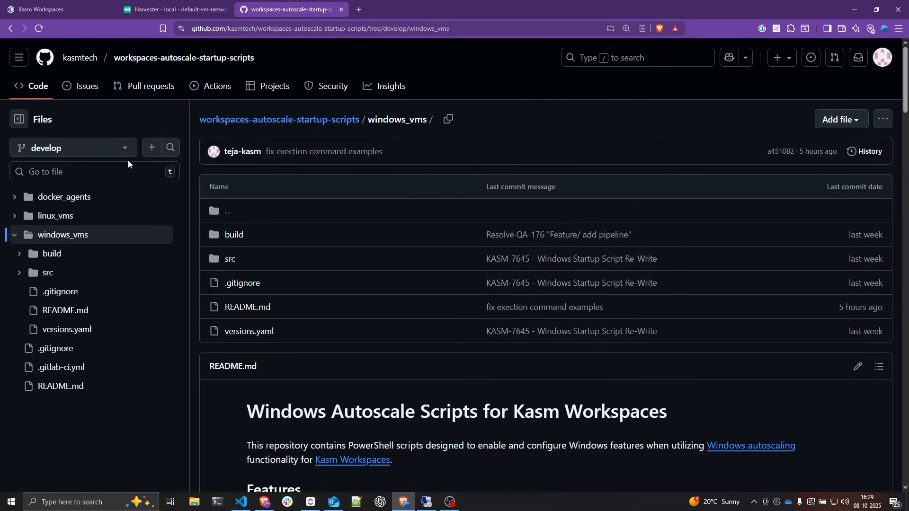
- Check the branch list and stay on develop while reviewing the README's compatibility table
click(103, 152)
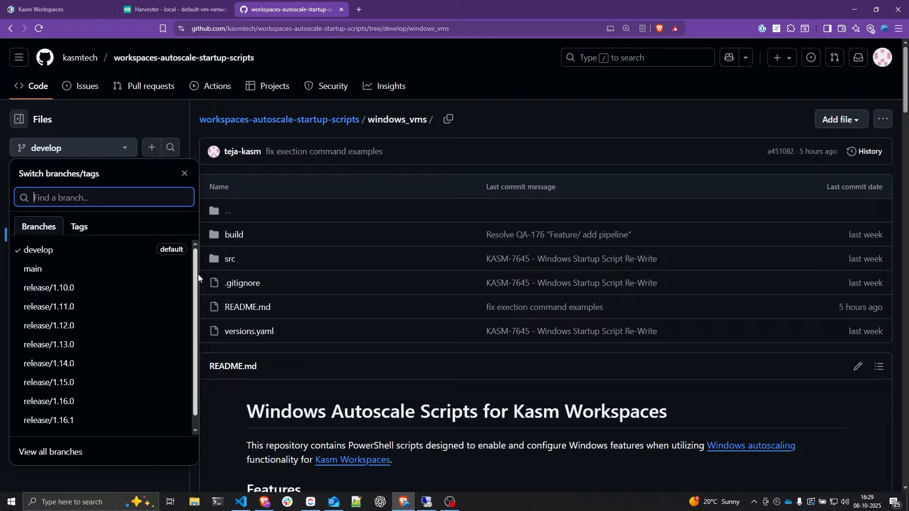
scroll(196, 267, down, 1)
scroll(196, 259, up, 1)
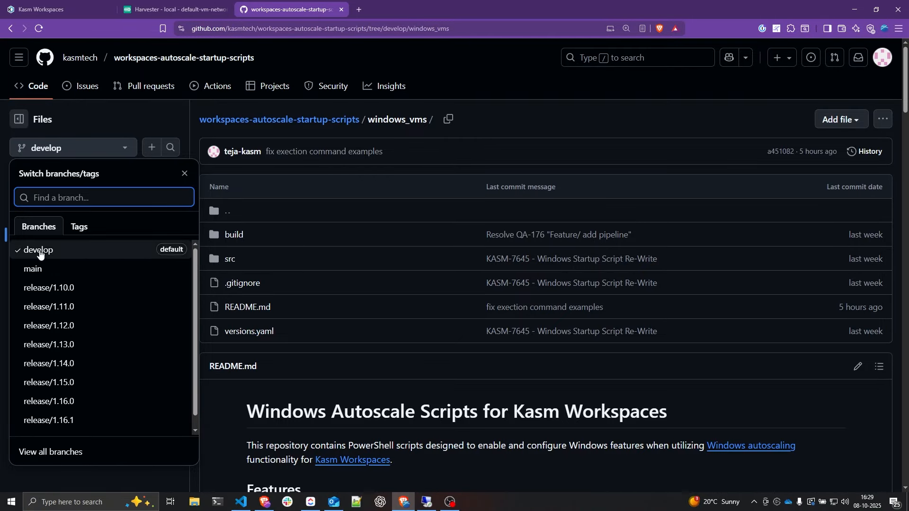
click(43, 253)
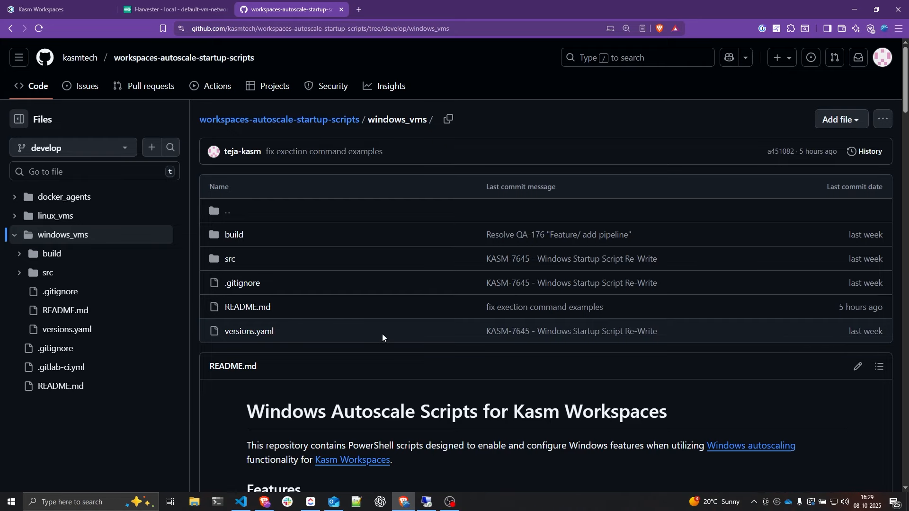
scroll(331, 193, down, 1)
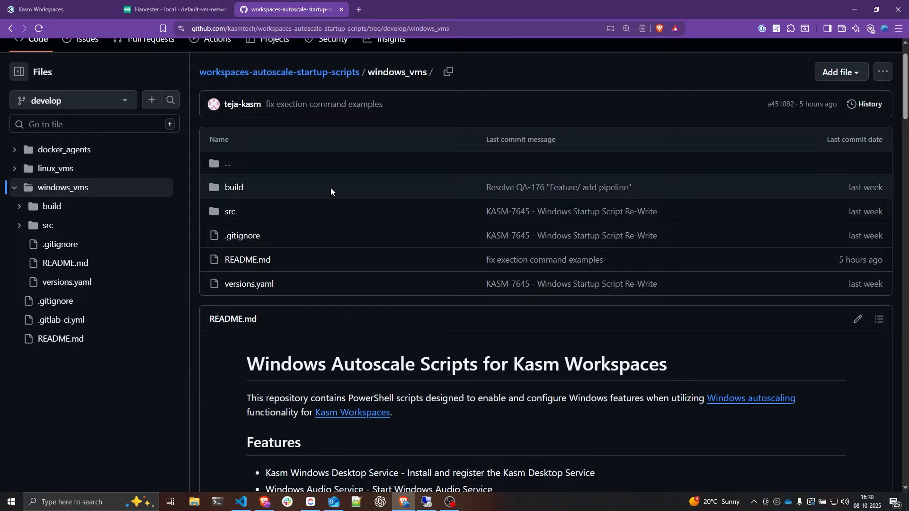
click(74, 107)
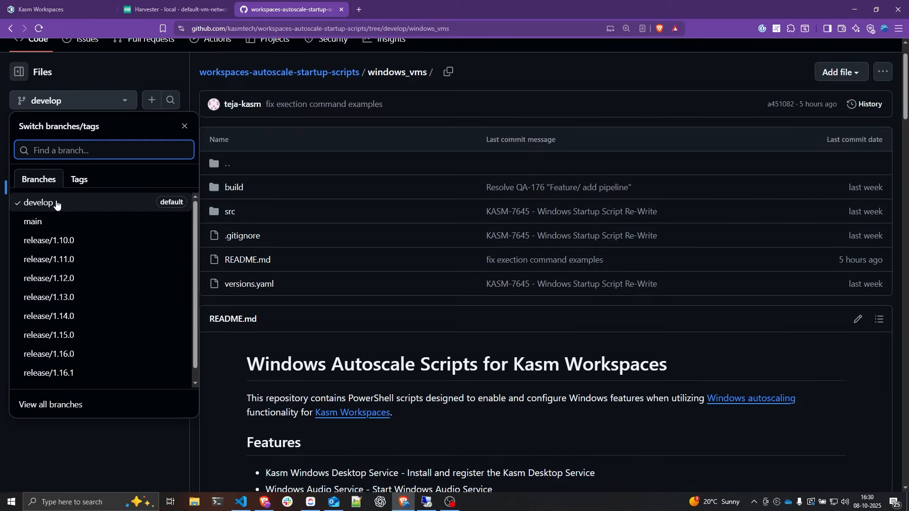
scroll(345, 271, down, 3)
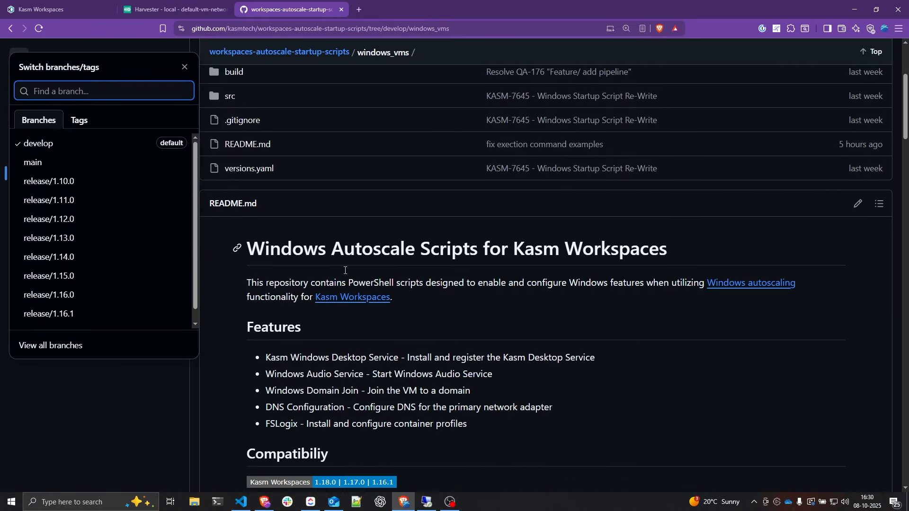
click(163, 384)
scroll(355, 199, down, 4)
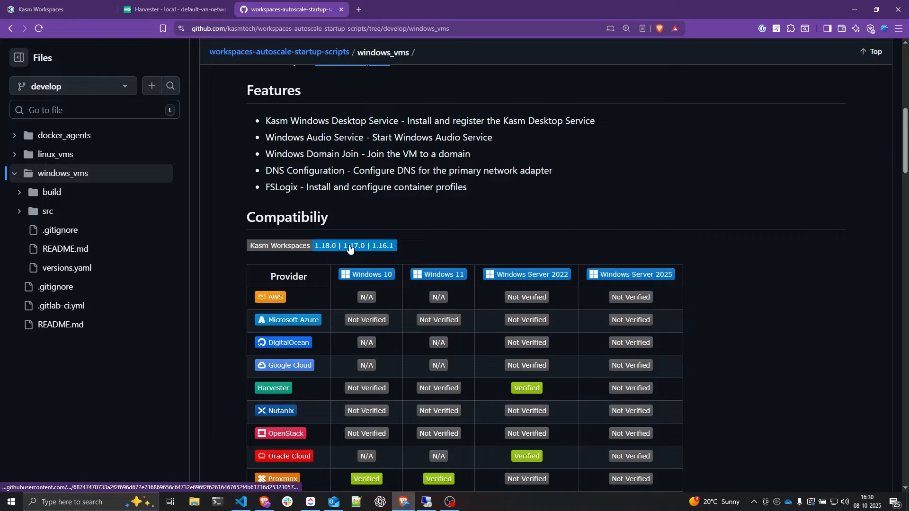
scroll(401, 256, up, 5)
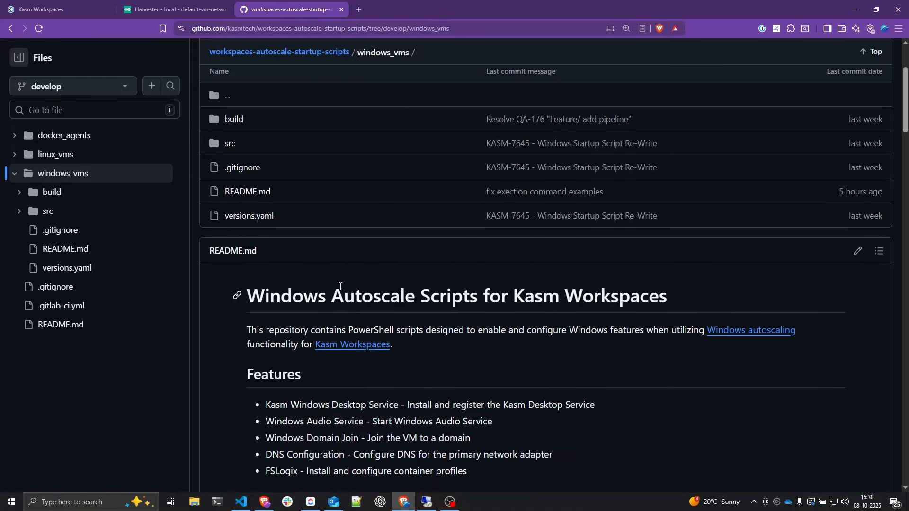
scroll(344, 286, down, 5)
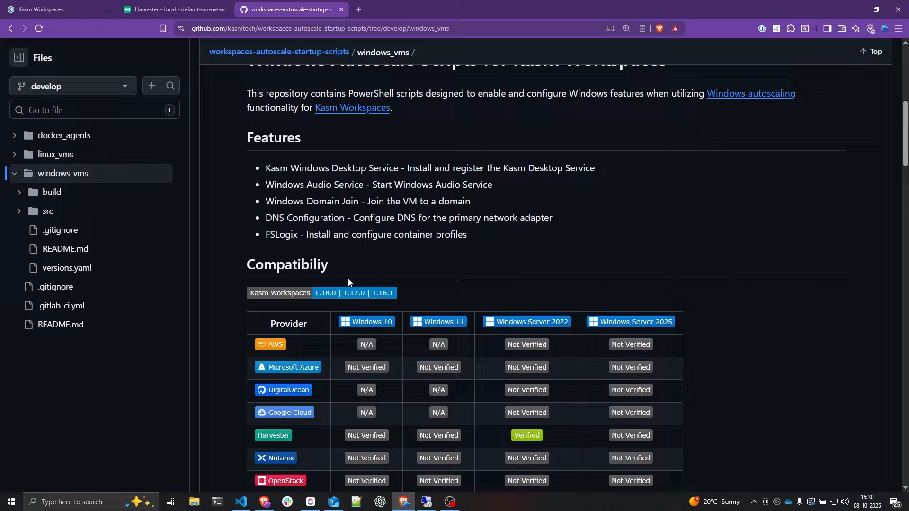
scroll(447, 297, up, 5)
click(91, 100)
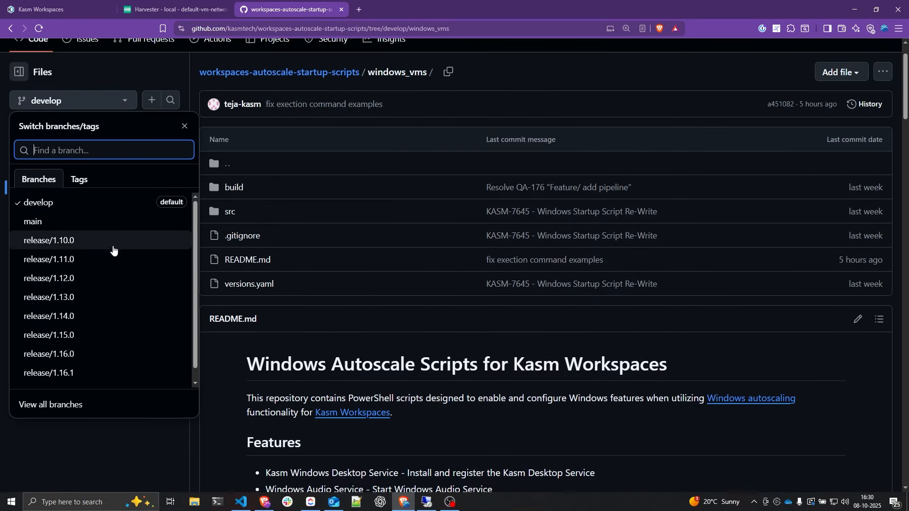
scroll(92, 351, down, 2)
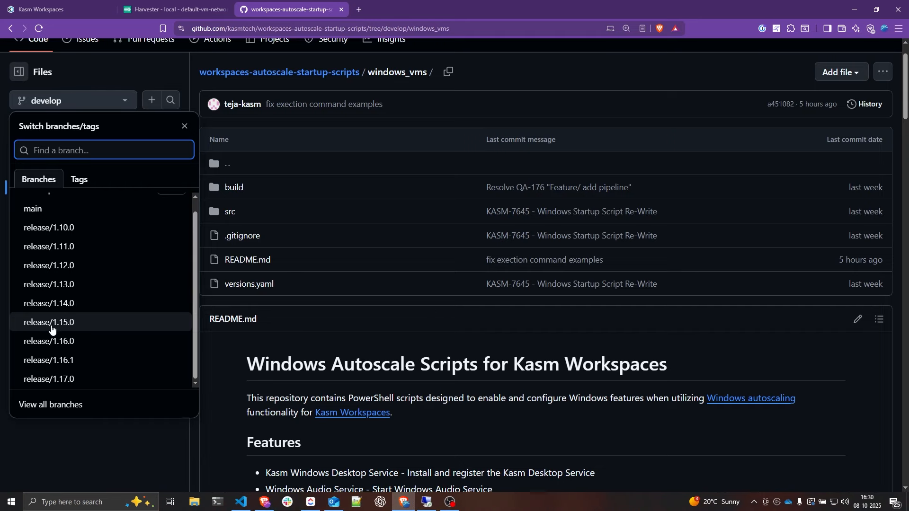
click(215, 320)
- Scroll the README down to the Example Startup Script code block
scroll(267, 321, down, 3)
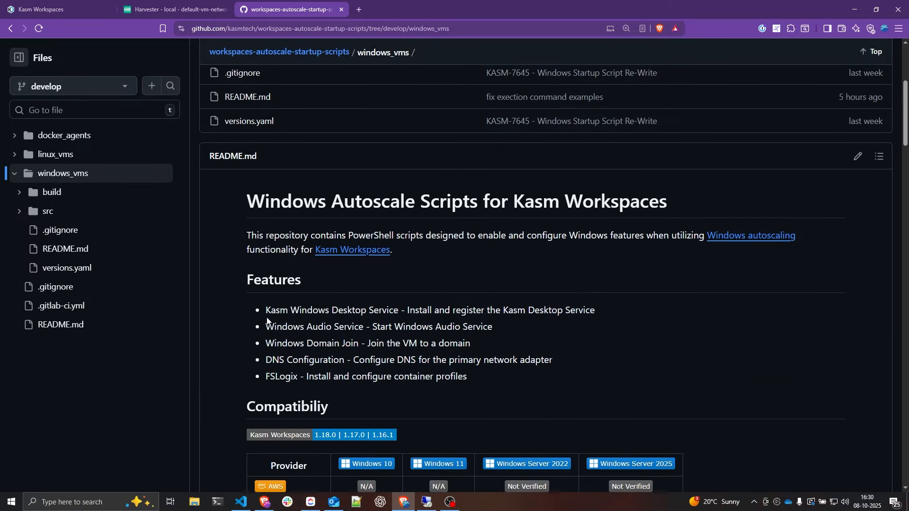
scroll(268, 321, down, 3)
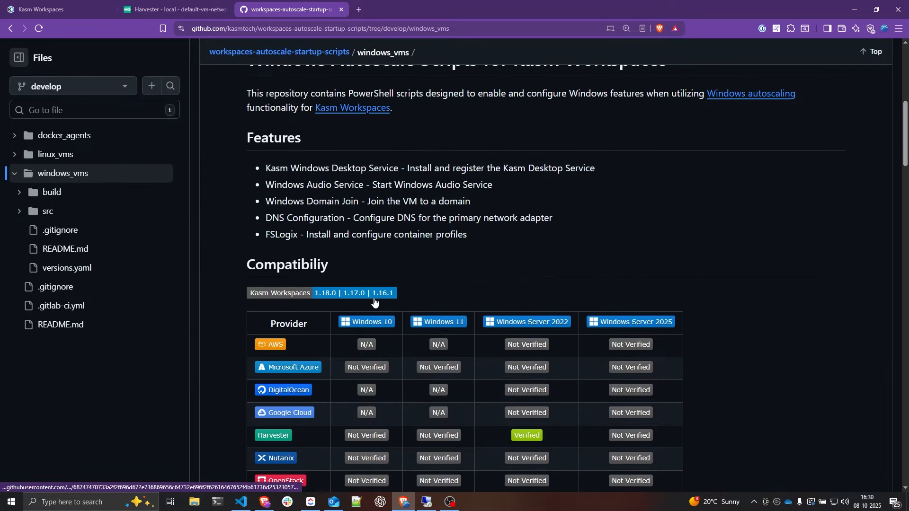
scroll(374, 303, up, 2)
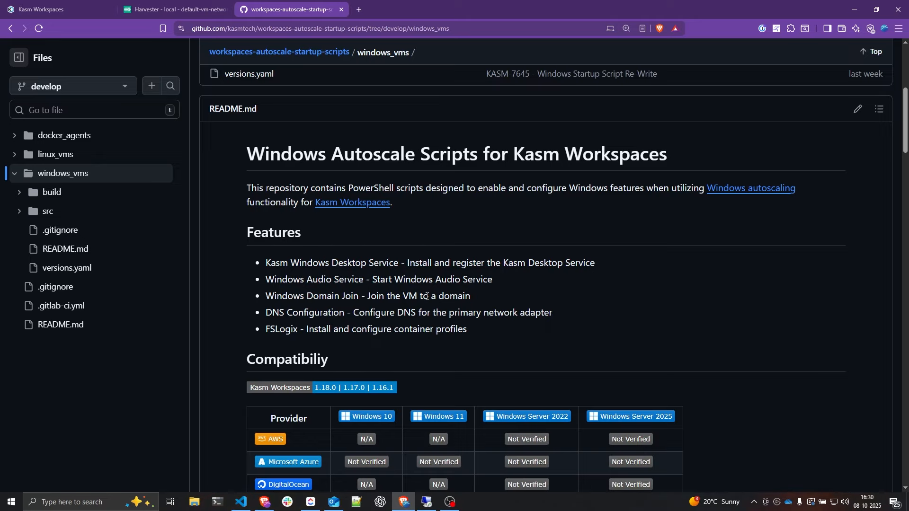
scroll(427, 296, down, 4)
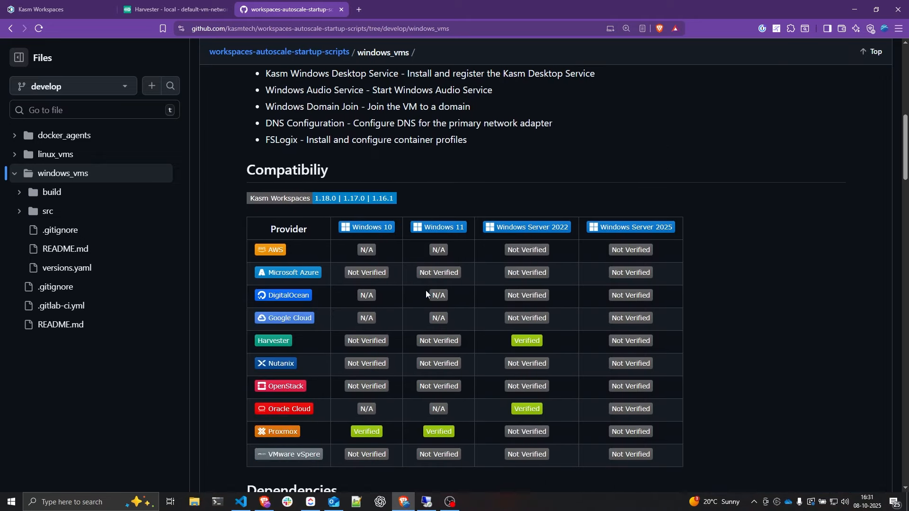
scroll(425, 291, down, 11)
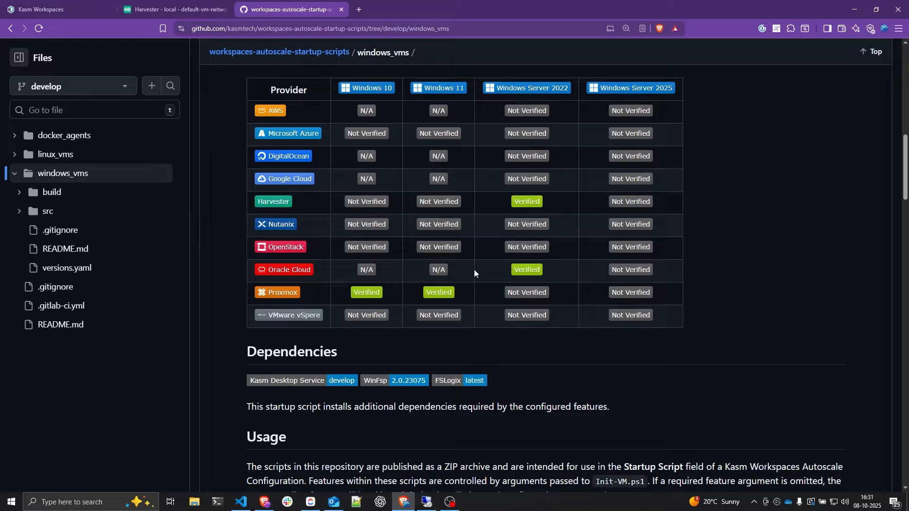
click(393, 195)
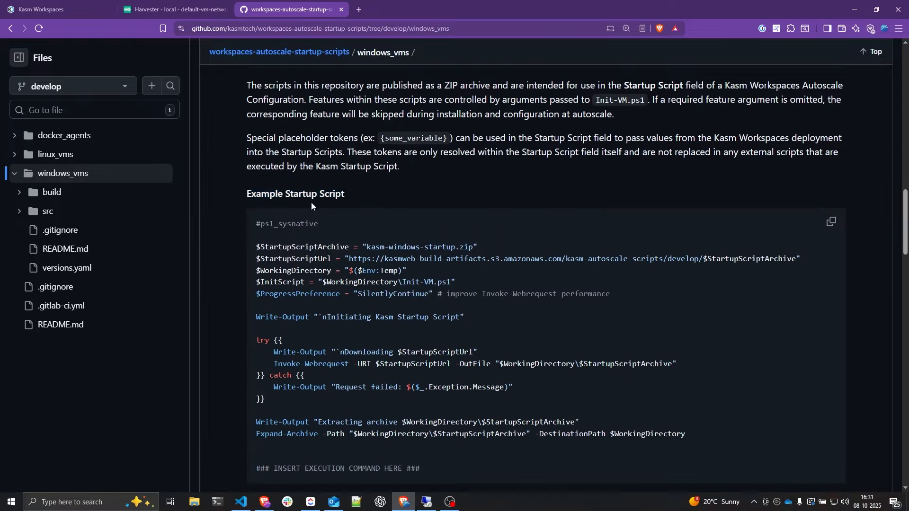
scroll(496, 367, down, 1)
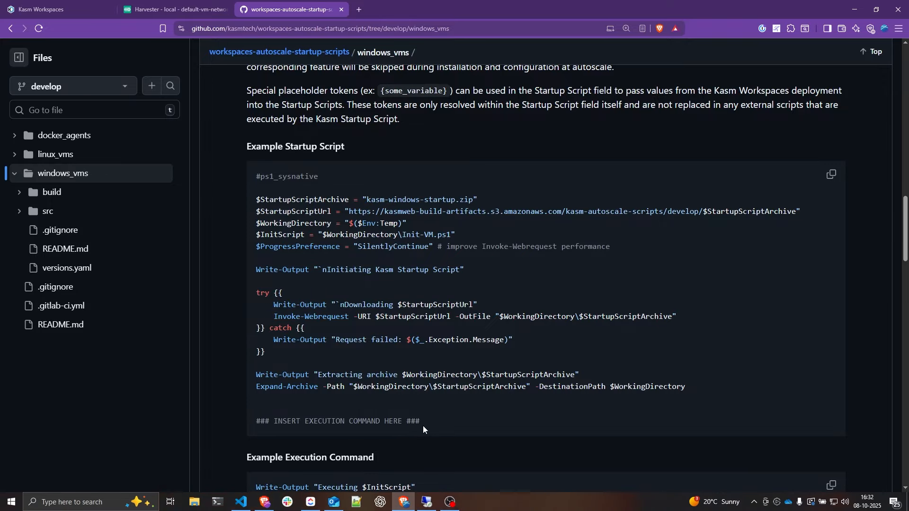
- Select the entire Example Startup Script code, then bring up the Kasm autoscale form
drag(423, 425, 254, 178)
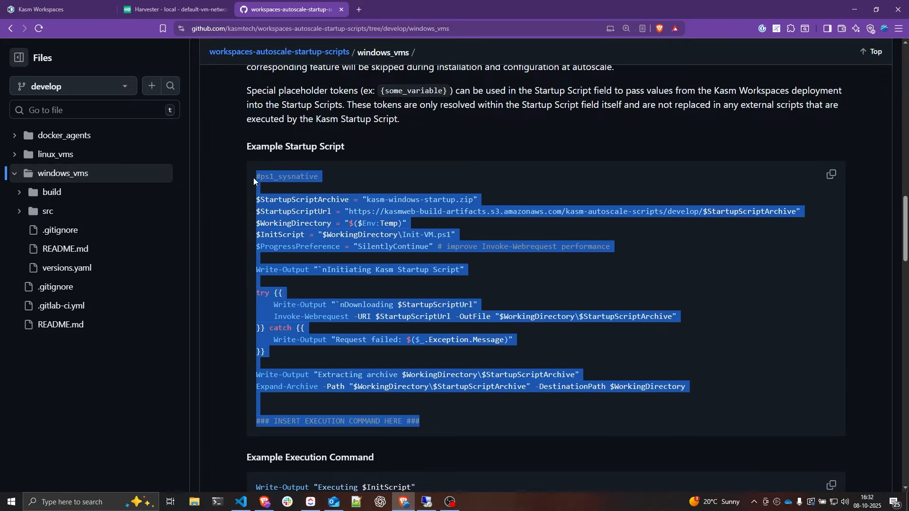
click(300, 190)
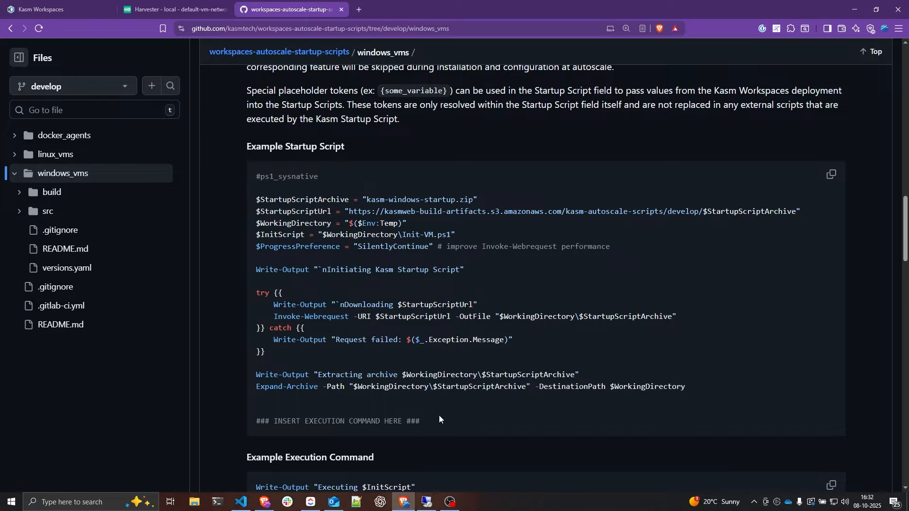
drag(445, 426, 255, 179)
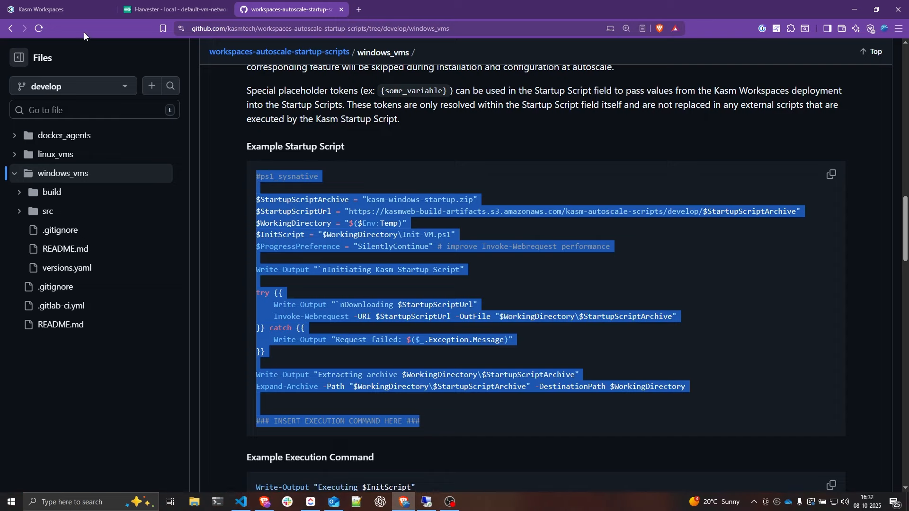
click(71, 10)
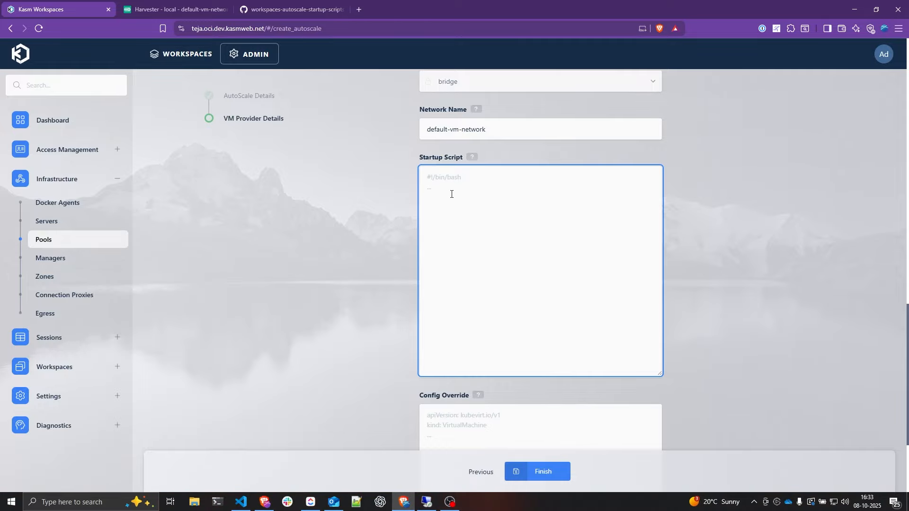
- Copy the GitHub Example Startup Script into Kasm's Startup Script field
click(284, 10)
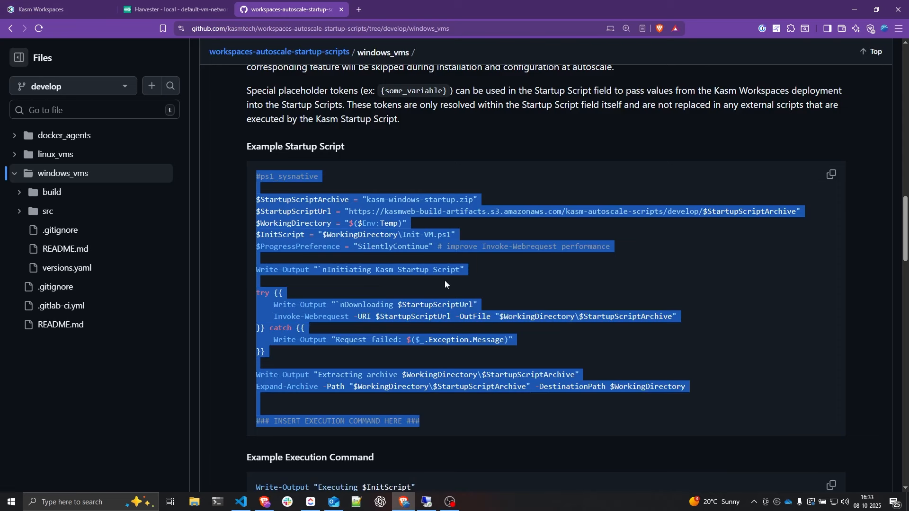
drag(435, 419, 251, 169)
key(ctrl+c)
click(47, 9)
key(ctrl+v)
- Locate the INSERT EXECUTION COMMAND HERE placeholder, then return to the GitHub README
scroll(570, 253, down, 1)
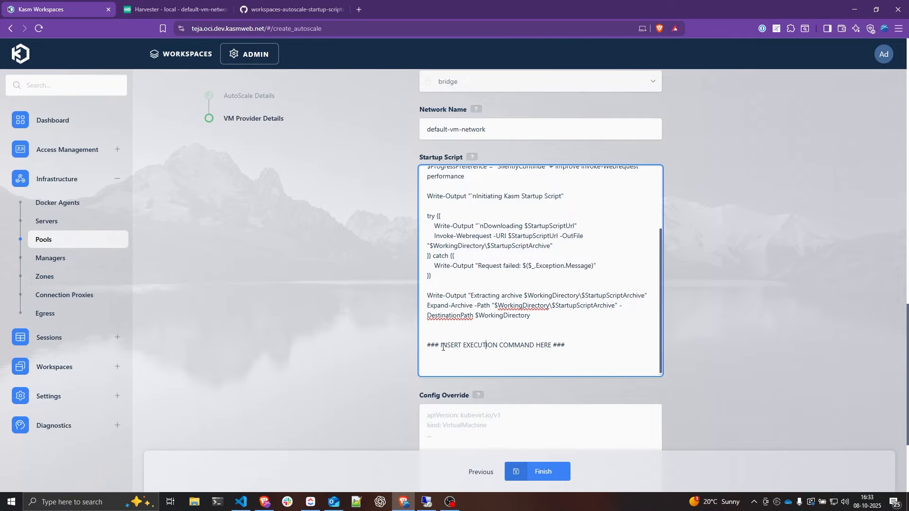
drag(443, 347, 554, 347)
click(560, 360)
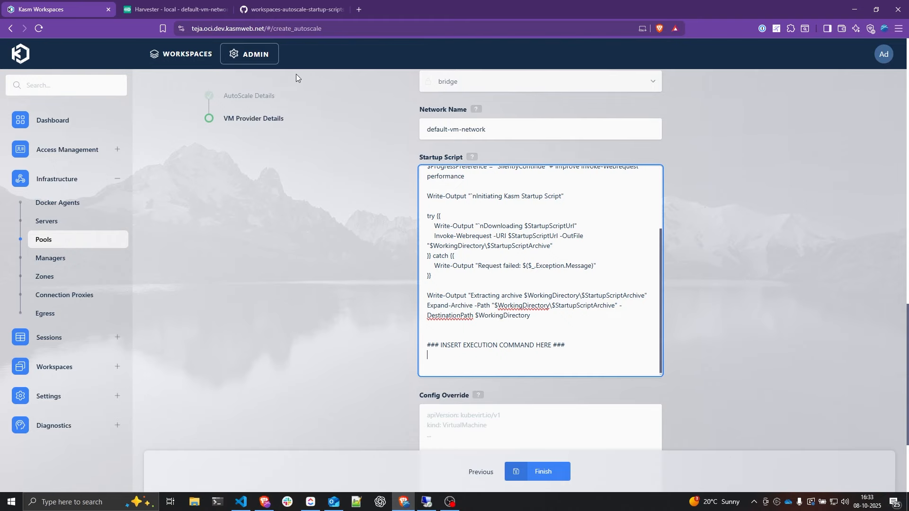
click(303, 14)
scroll(589, 154, down, 4)
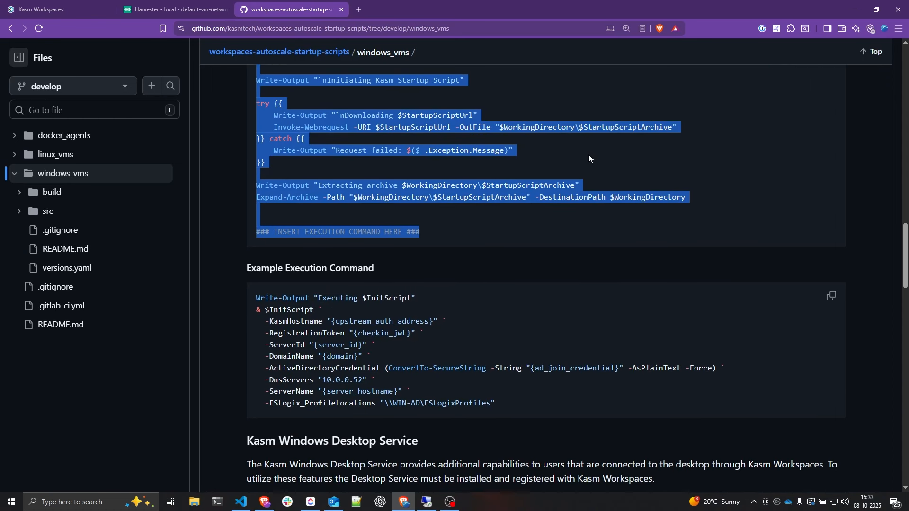
- Review the Example Execution Command parameters: KasmHostname, DomainName, ActiveDirectoryCredential and DnsServers
scroll(589, 155, down, 3)
click(378, 133)
drag(250, 126, 358, 131)
click(353, 137)
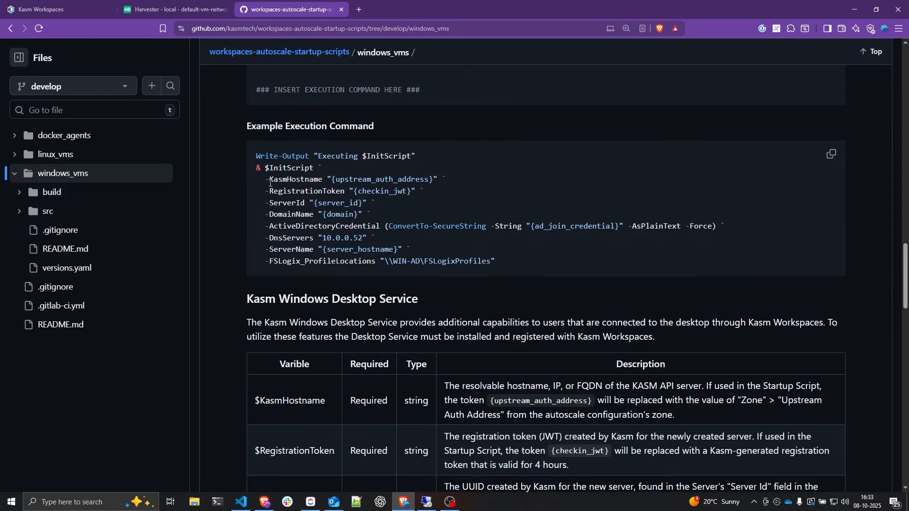
drag(270, 182, 325, 182)
click(293, 182)
drag(269, 215, 314, 215)
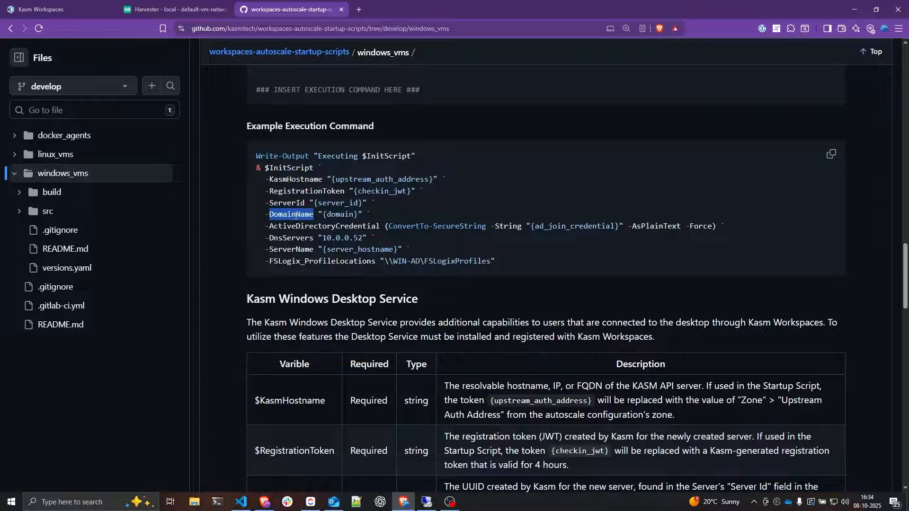
drag(270, 227, 381, 227)
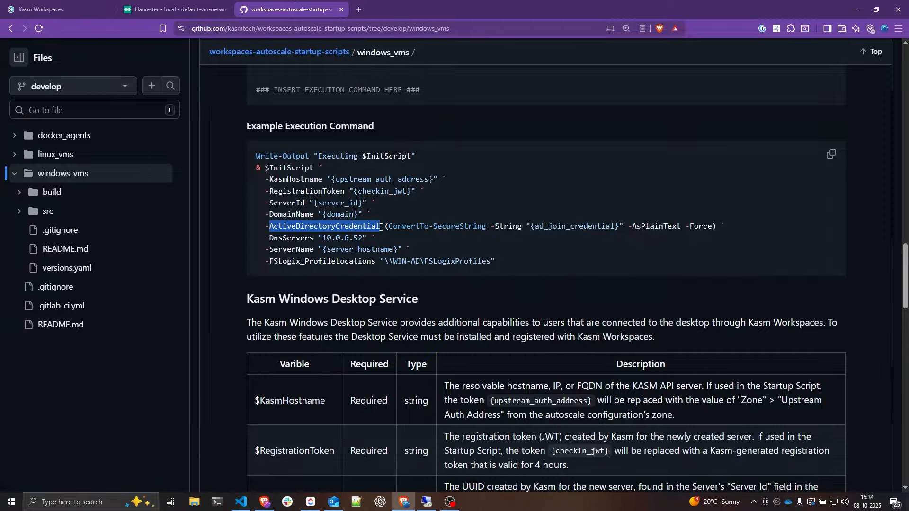
click(274, 236)
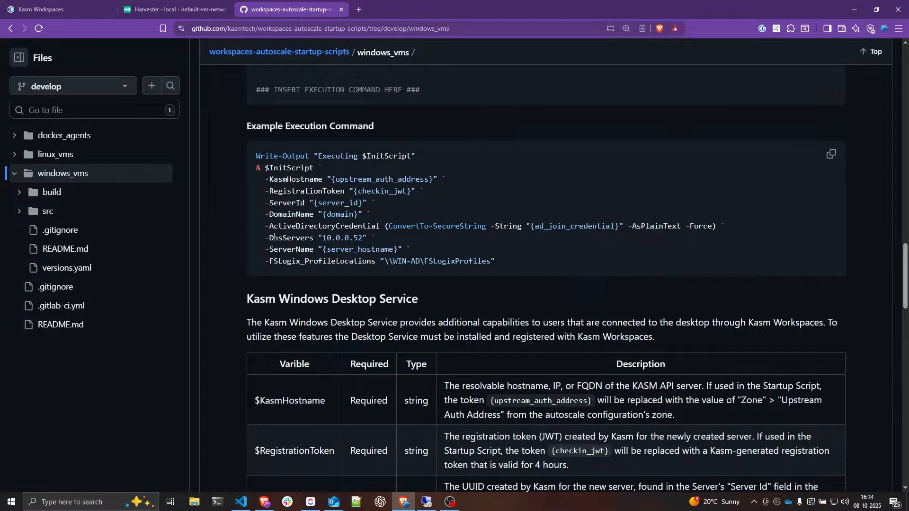
double_click(280, 238)
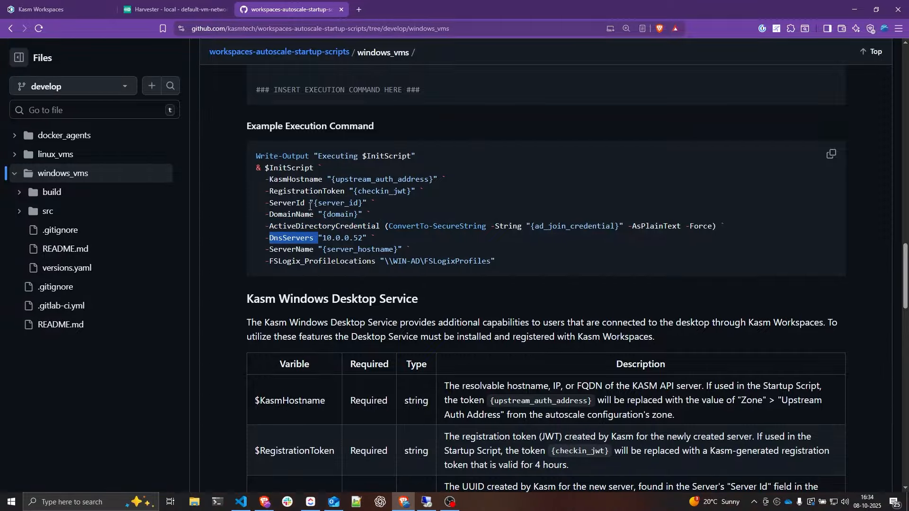
- Paste the 'Install and Register Kasm Windows Desktop Service Only' command into Kasm's Startup Script
scroll(363, 195, down, 7)
scroll(370, 197, down, 1)
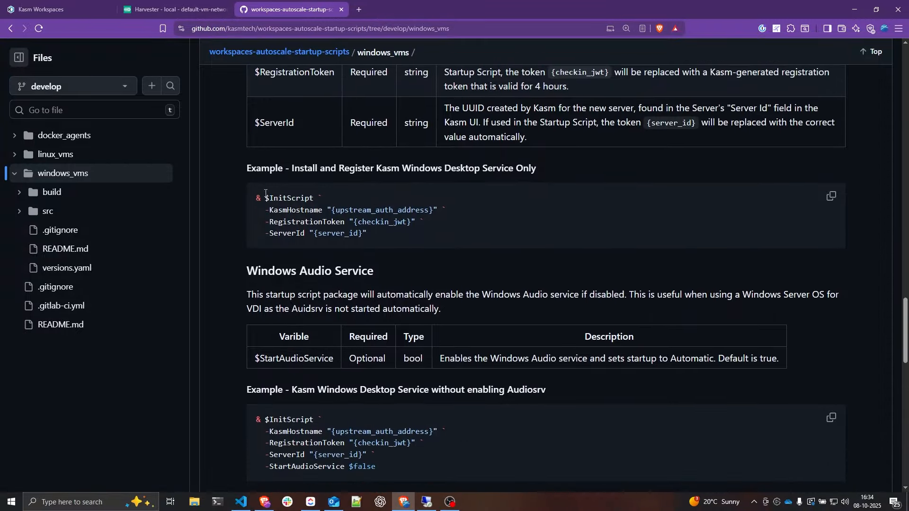
drag(368, 234, 257, 199)
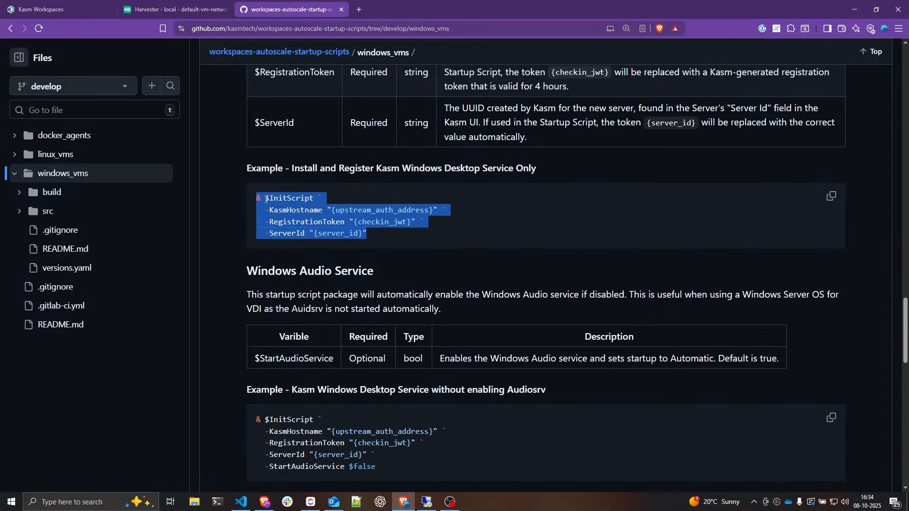
drag(293, 168, 421, 167)
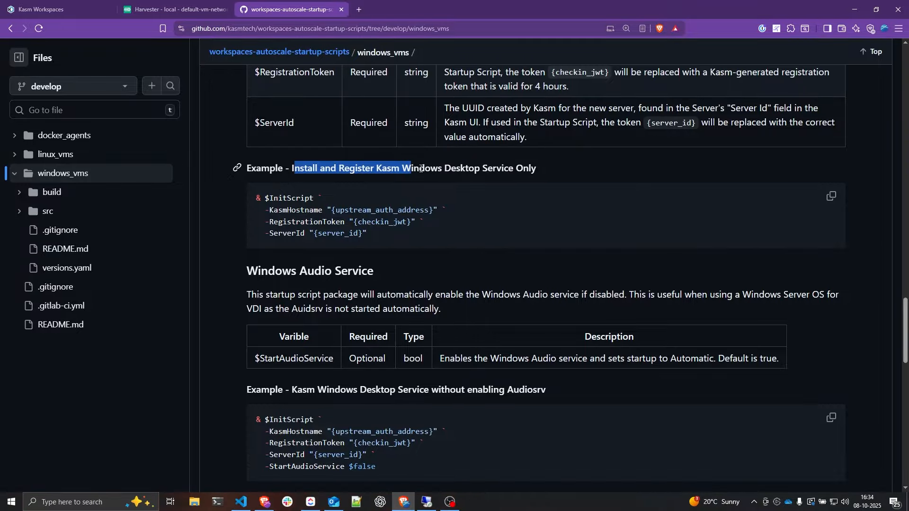
click(341, 169)
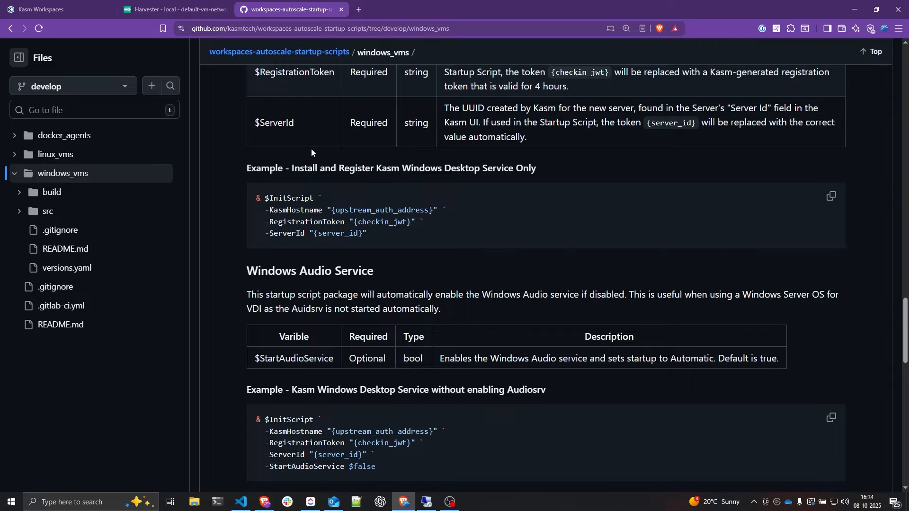
drag(368, 233, 253, 200)
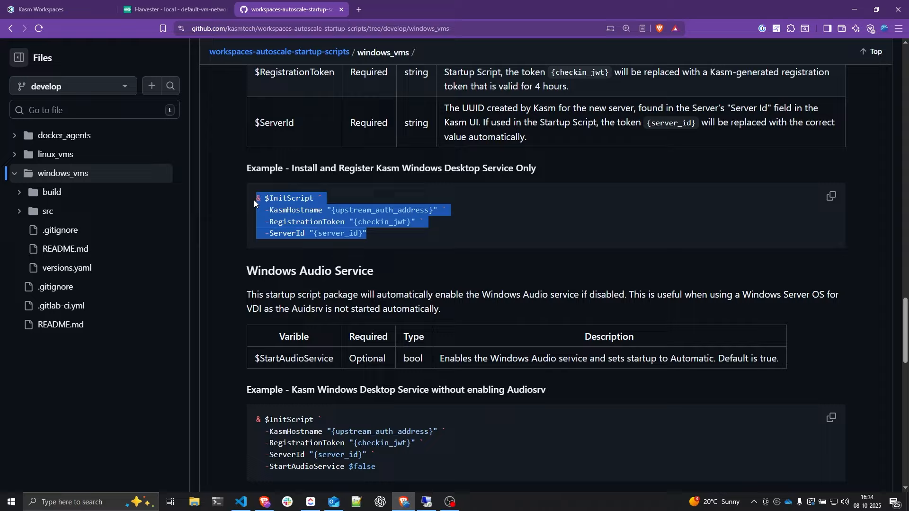
click(59, 9)
key(ctrl+v)
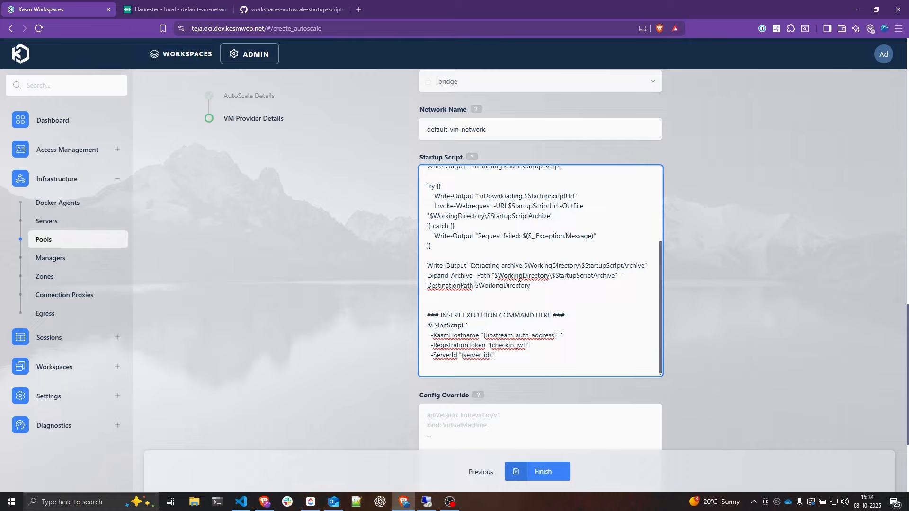
- Return to the GitHub README and find the Domain Join section
click(256, 9)
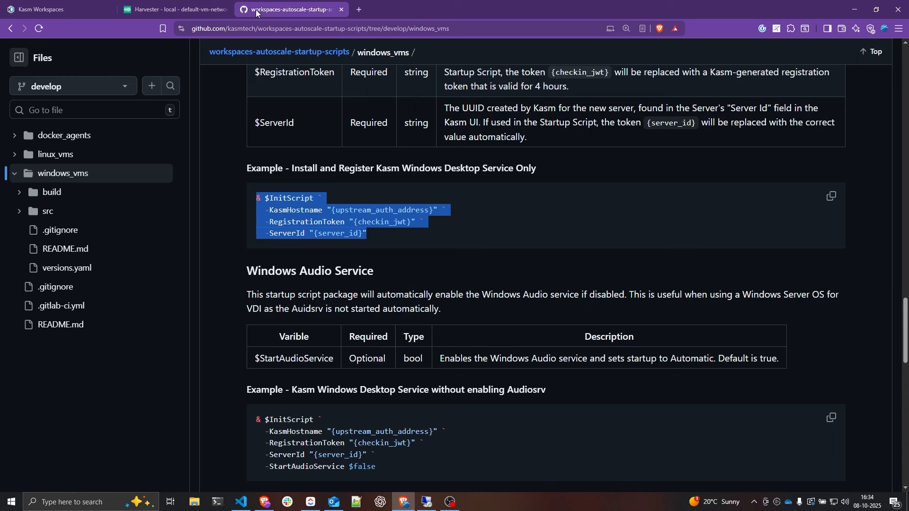
scroll(439, 202, down, 5)
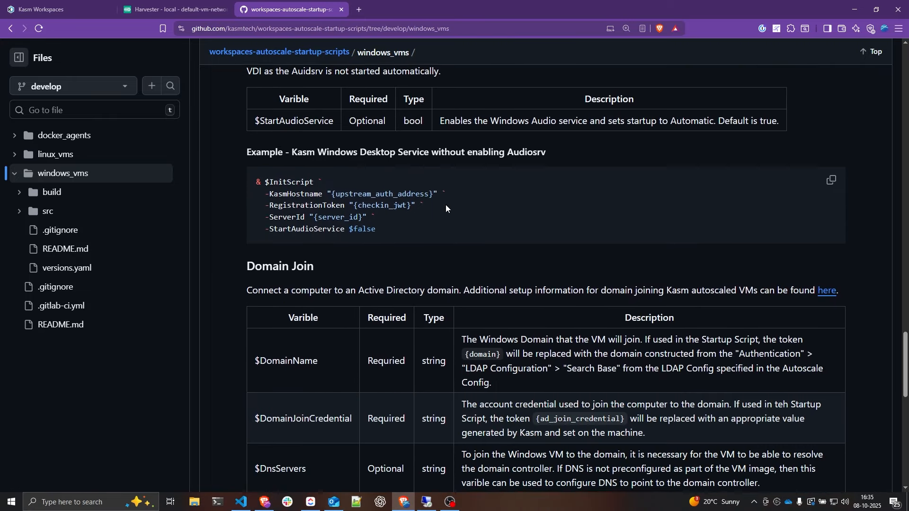
scroll(445, 204, down, 2)
drag(323, 173, 246, 173)
scroll(353, 177, up, 4)
scroll(353, 177, down, 7)
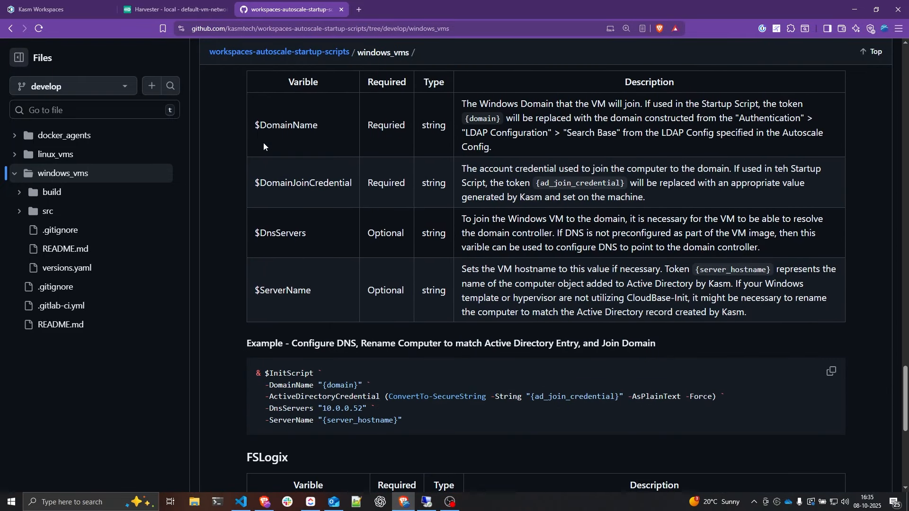
drag(255, 127, 322, 131)
click(308, 133)
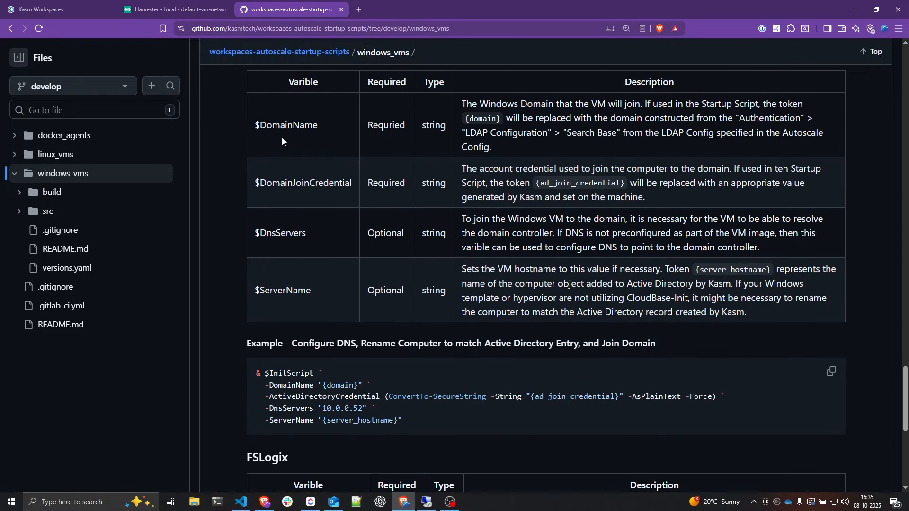
scroll(311, 177, up, 2)
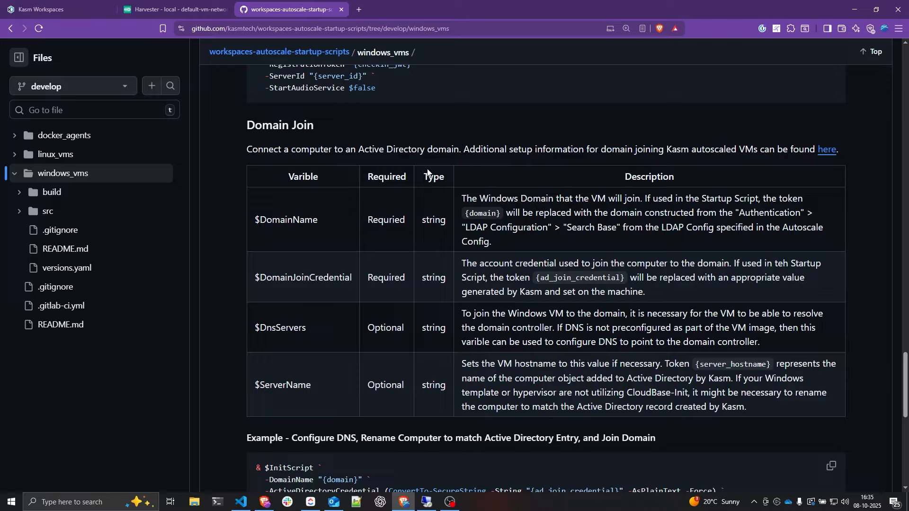
drag(248, 128, 317, 130)
click(317, 129)
- Review the DomainName, DomainJoinCredential, optional DnsServers and optional ServerName variables
drag(260, 221, 317, 382)
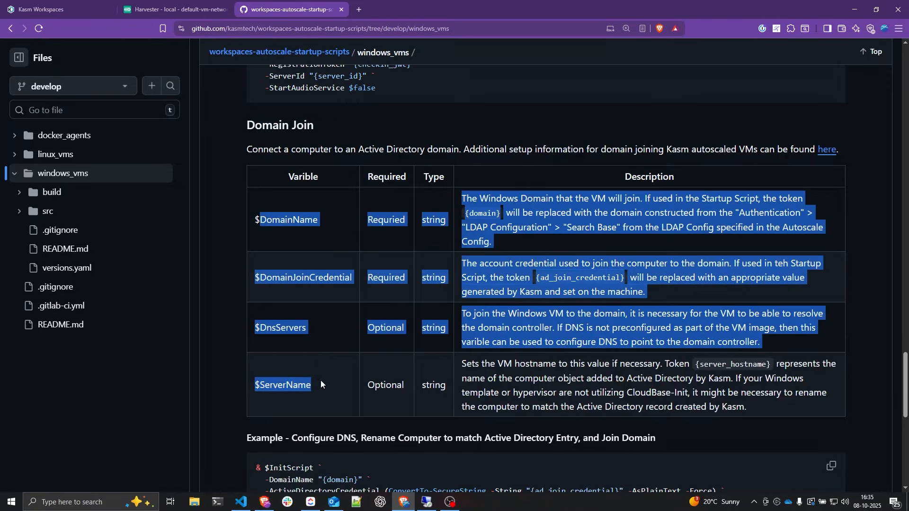
click(317, 234)
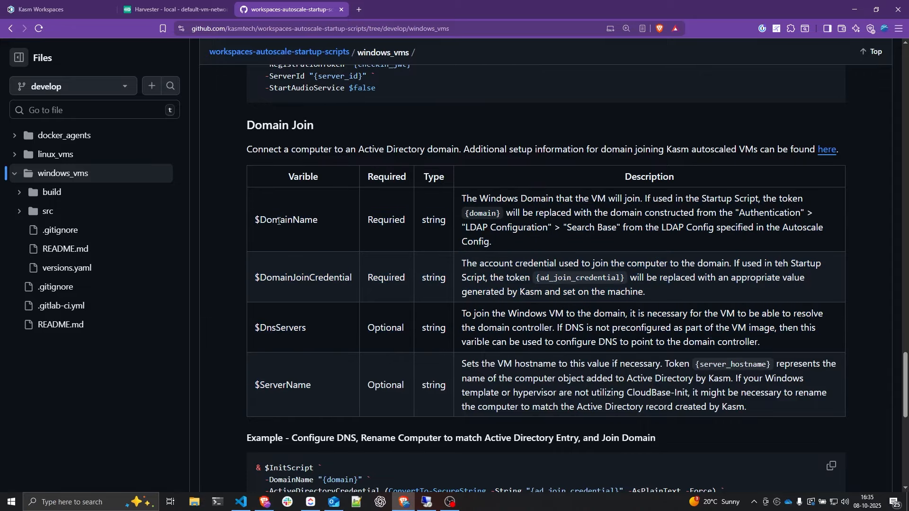
drag(261, 221, 320, 220)
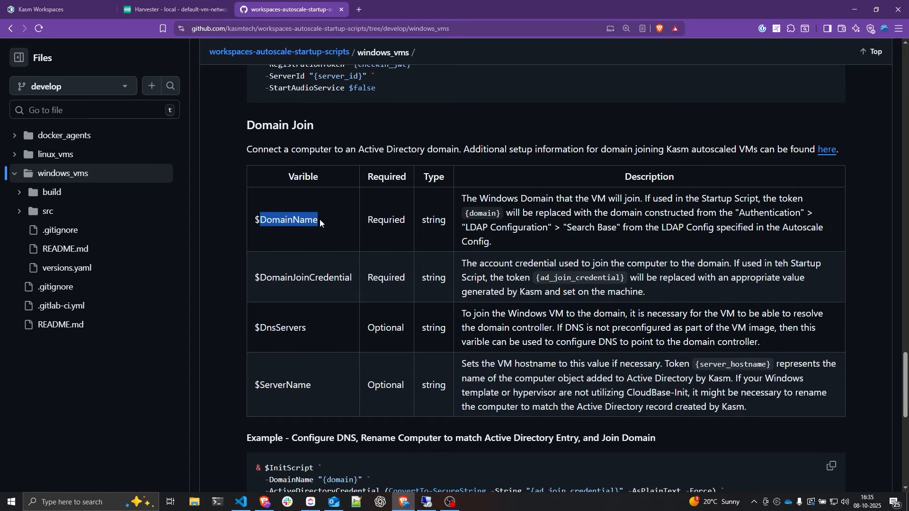
drag(260, 278, 352, 275)
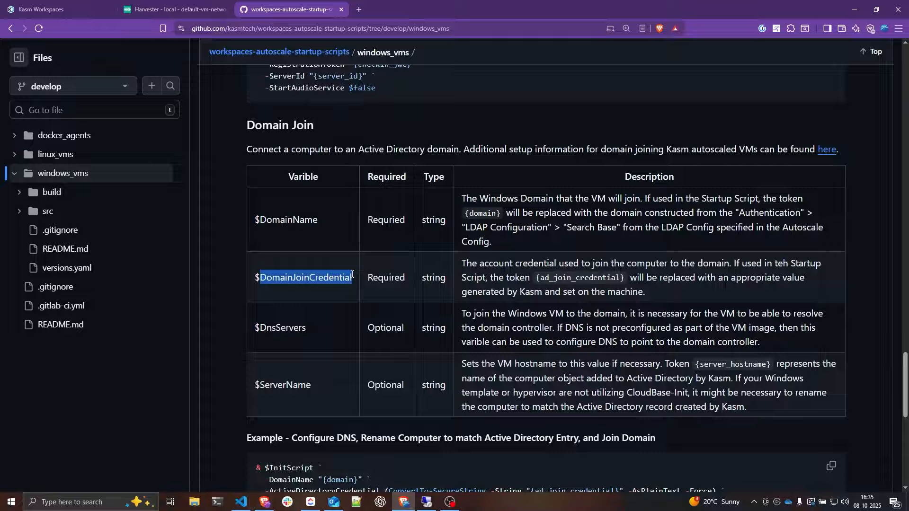
drag(258, 326, 310, 328)
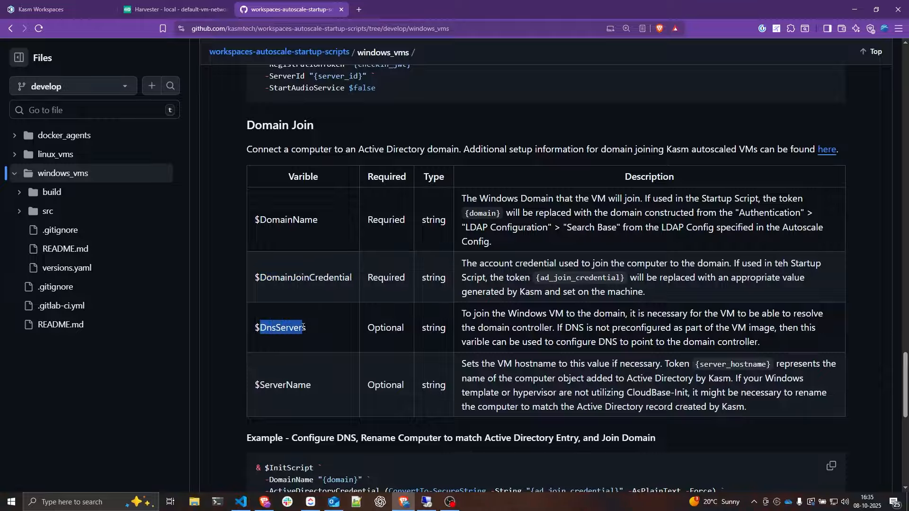
click(310, 327)
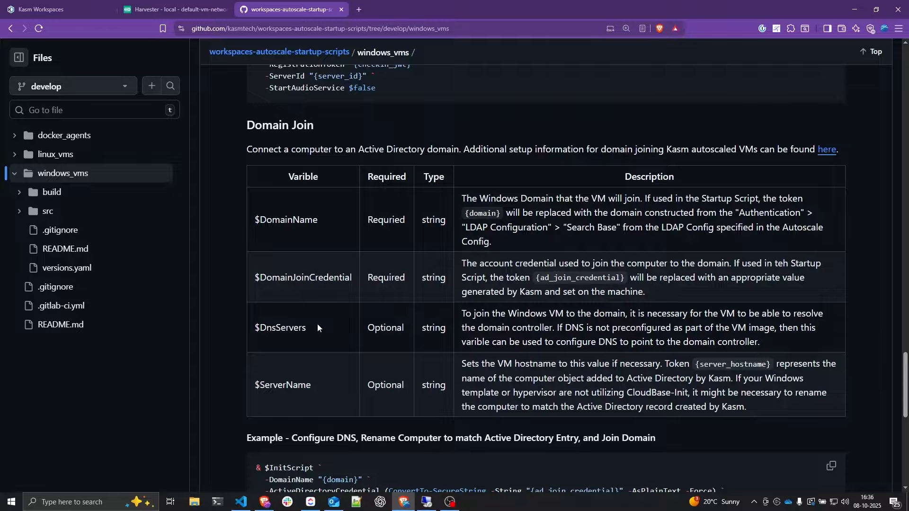
drag(316, 327, 260, 328)
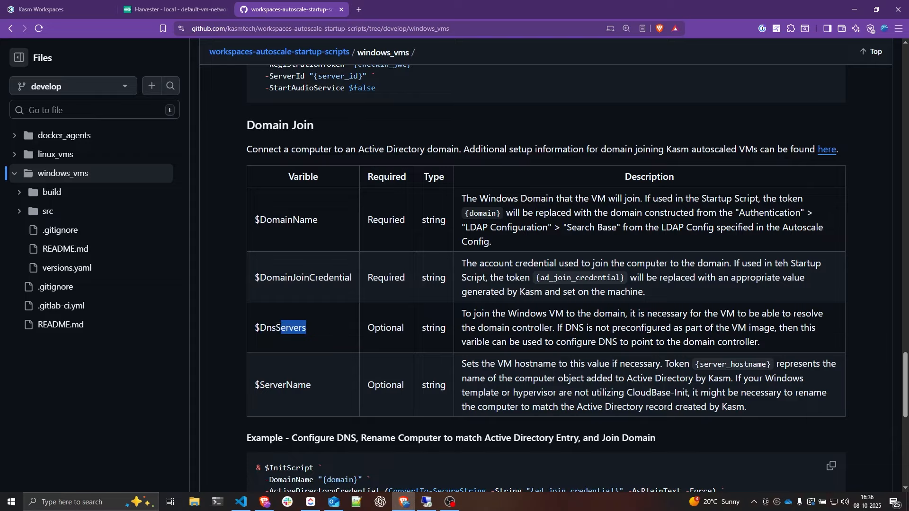
double_click(386, 327)
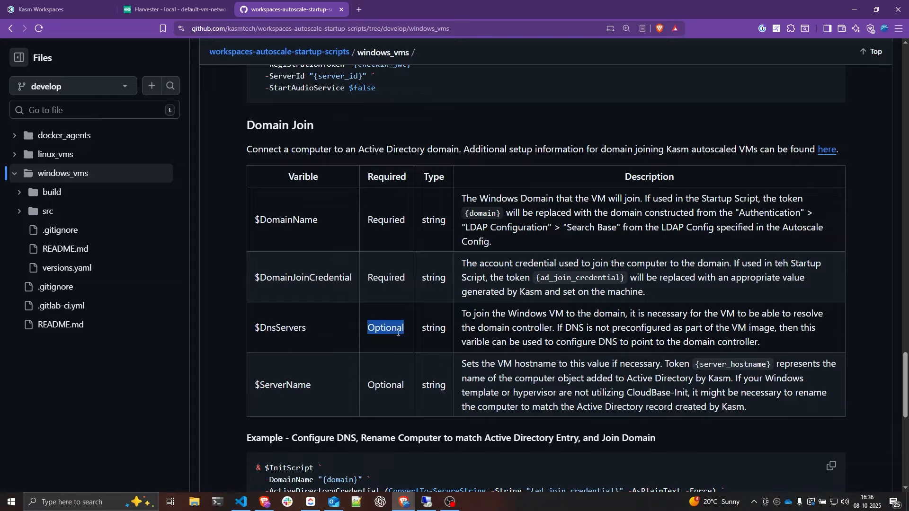
drag(260, 385, 313, 385)
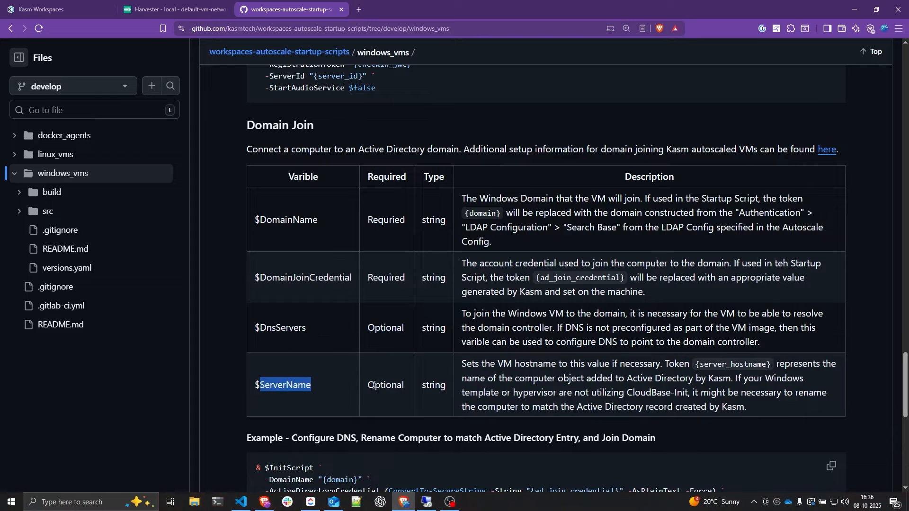
double_click(387, 385)
- Select the example's DomainName, credential and DnsServers lines for copying
scroll(347, 291, down, 4)
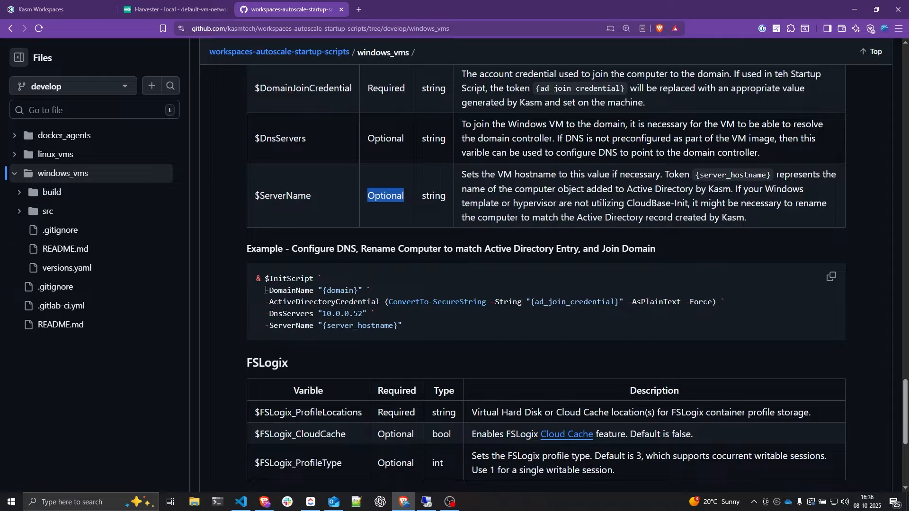
drag(266, 290, 378, 293)
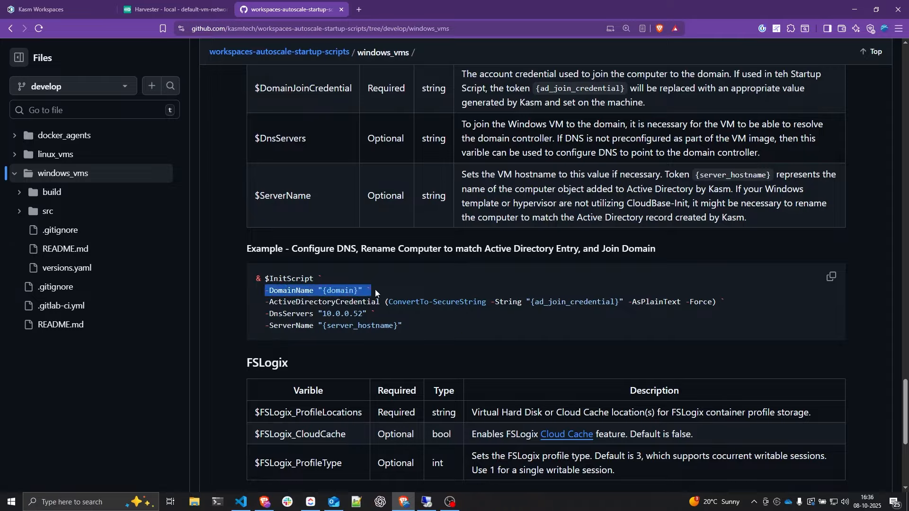
drag(269, 301, 377, 303)
click(374, 303)
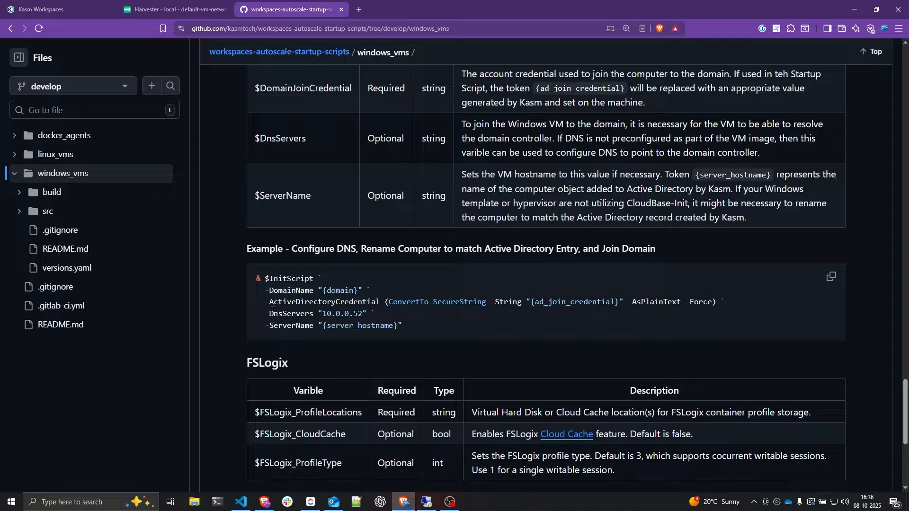
drag(272, 311, 331, 313)
drag(388, 312, 266, 290)
key(ctrl+c)
- Add a backtick after the ServerId line and paste the domain-join lines into the Startup Script
click(70, 9)
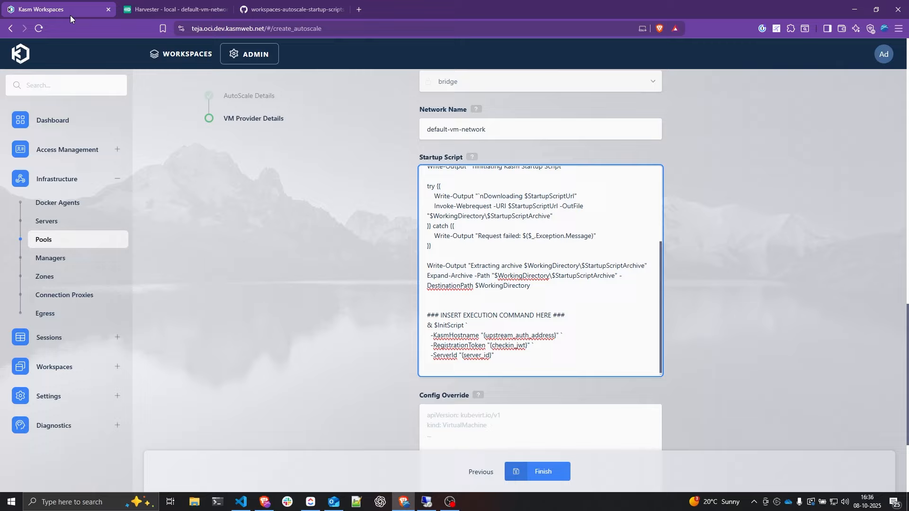
text(`)
key(ctrl+v)
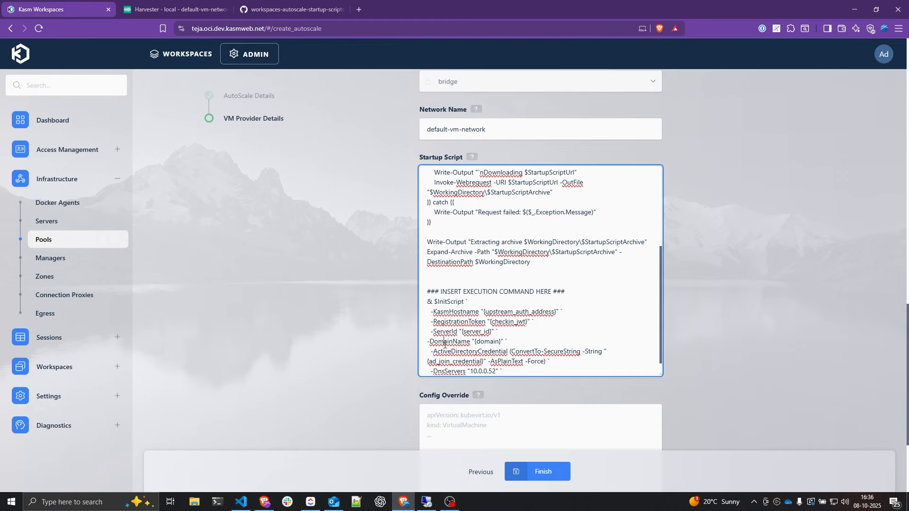
drag(425, 343, 498, 331)
click(506, 339)
click(508, 332)
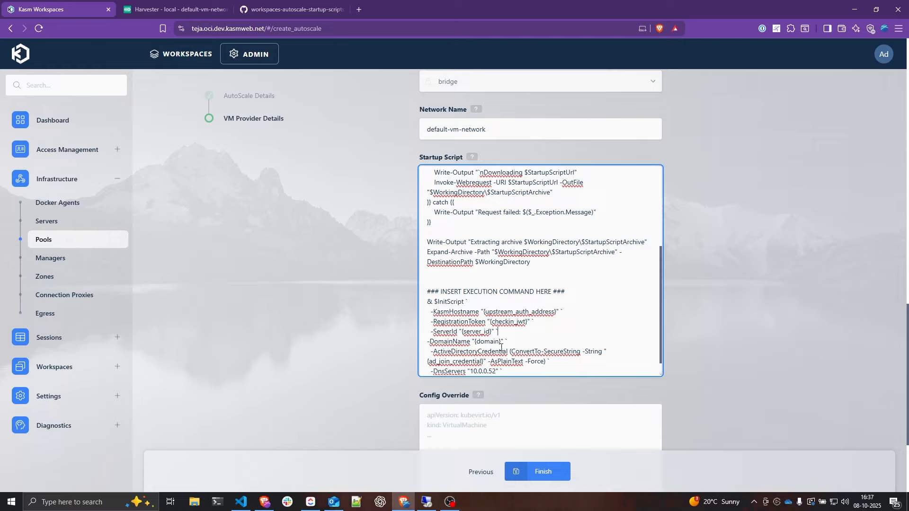
- Find the DnsServers line and highlight its 10.0.0.52 address
scroll(522, 361, down, 1)
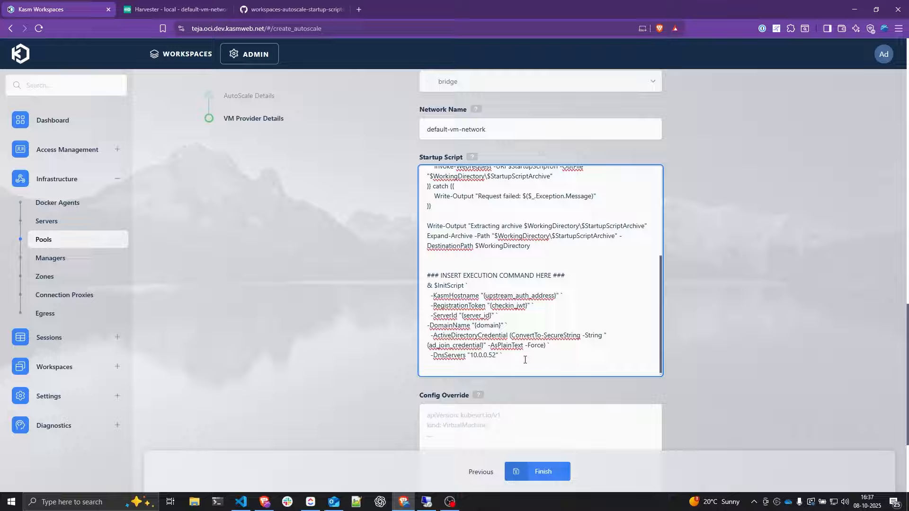
click(524, 360)
scroll(517, 352, down, 2)
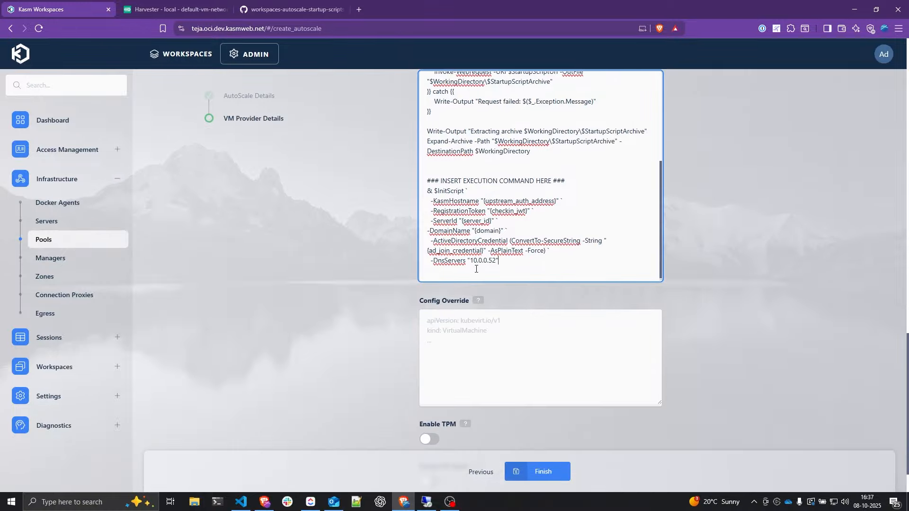
drag(470, 261, 497, 261)
- Close the Computers properties dialog in the remote domain controller session
click(428, 502)
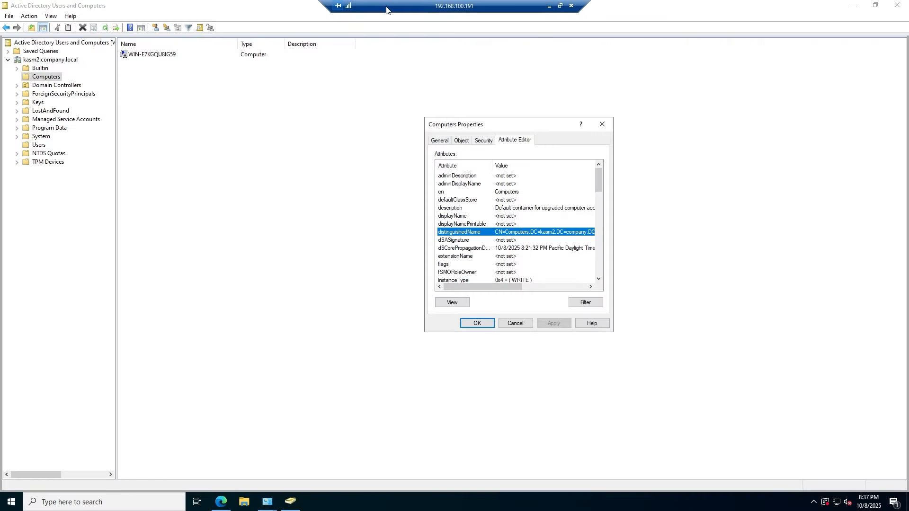
double_click(437, 7)
drag(437, 190, 437, 192)
click(702, 322)
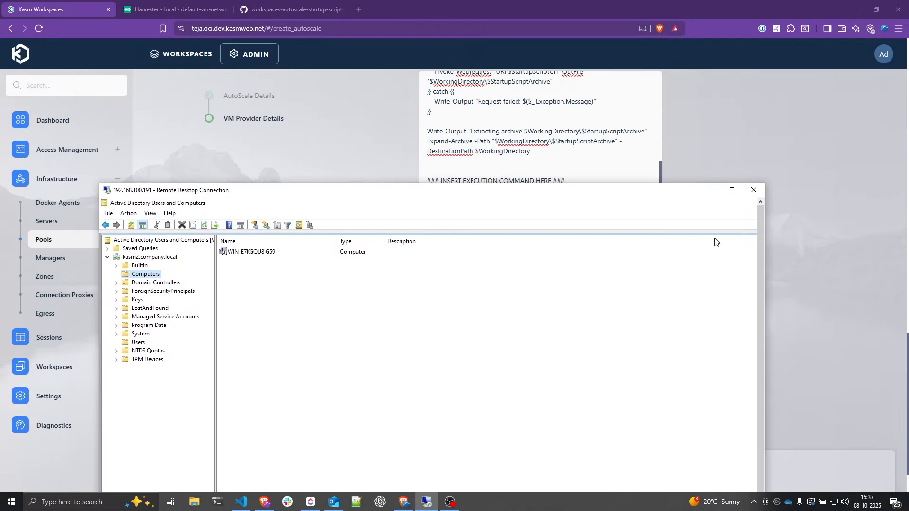
click(428, 501)
- Replace the DnsServers value 10.0.0.52 with 192.168.100.191
click(484, 260)
double_click(472, 260)
text(192)
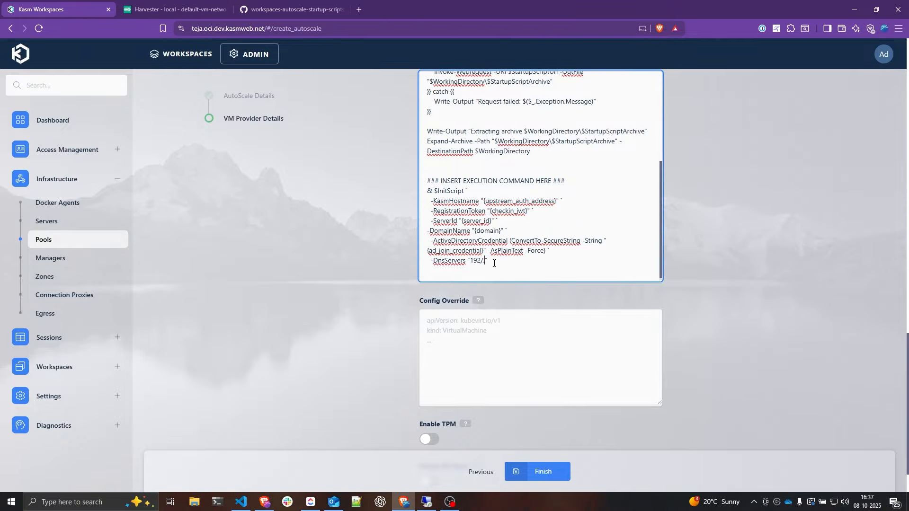
text(.168.)
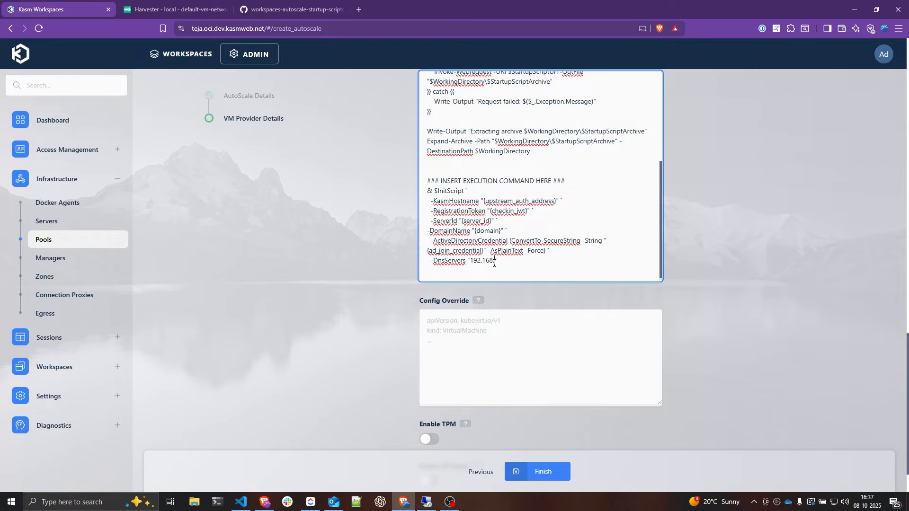
text(100.191)
- Finish the Harvester autoscale configuration so it is listed enabled for the default zone
scroll(664, 195, down, 1)
scroll(700, 249, up, 5)
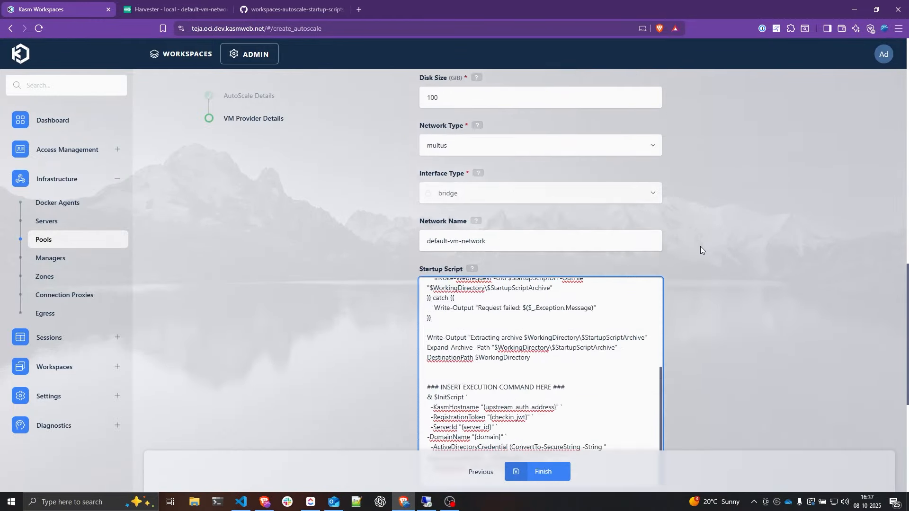
scroll(700, 247, down, 5)
click(533, 472)
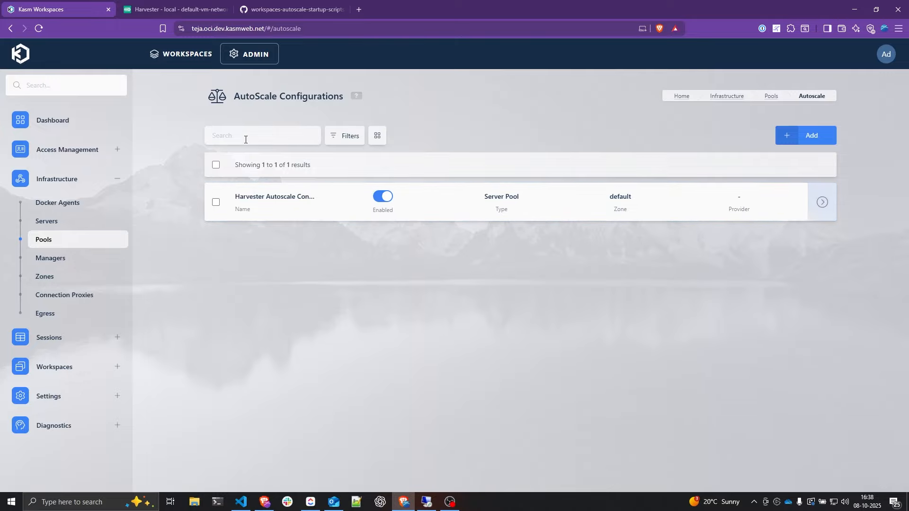
- Find the running kasm-dynamic-agent-cfc4f6-vm in Harvester and remote into 192.168.100.117
click(144, 12)
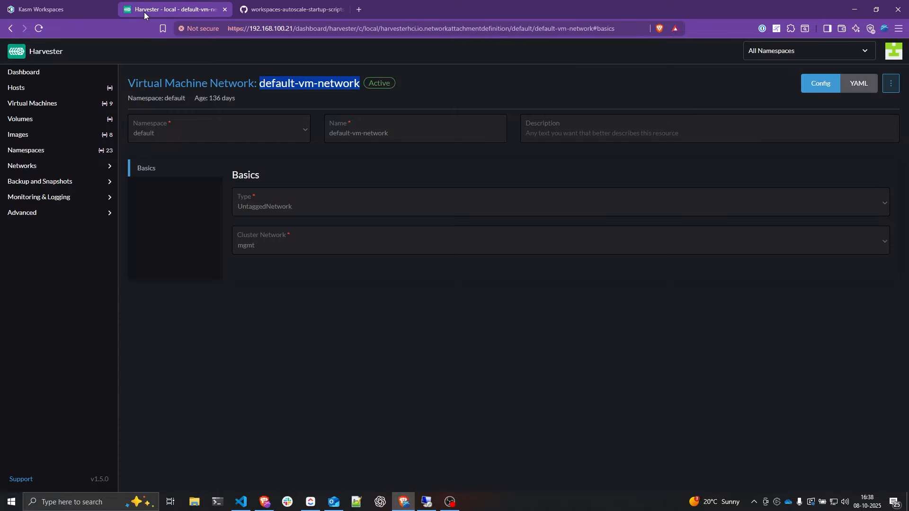
click(37, 107)
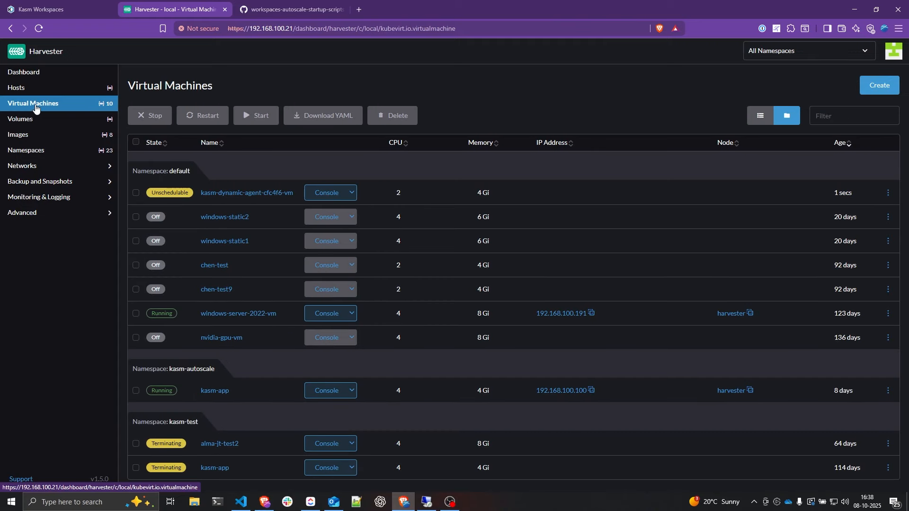
drag(298, 194, 202, 194)
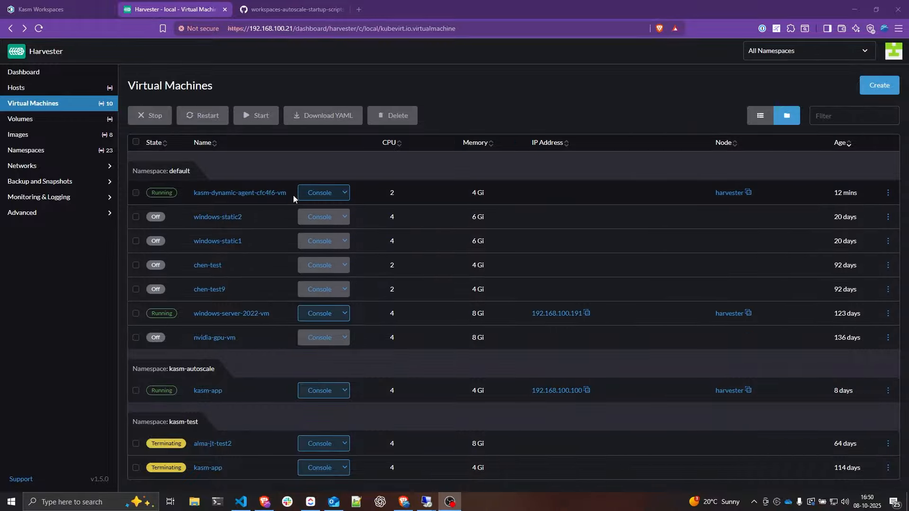
drag(293, 196, 216, 200)
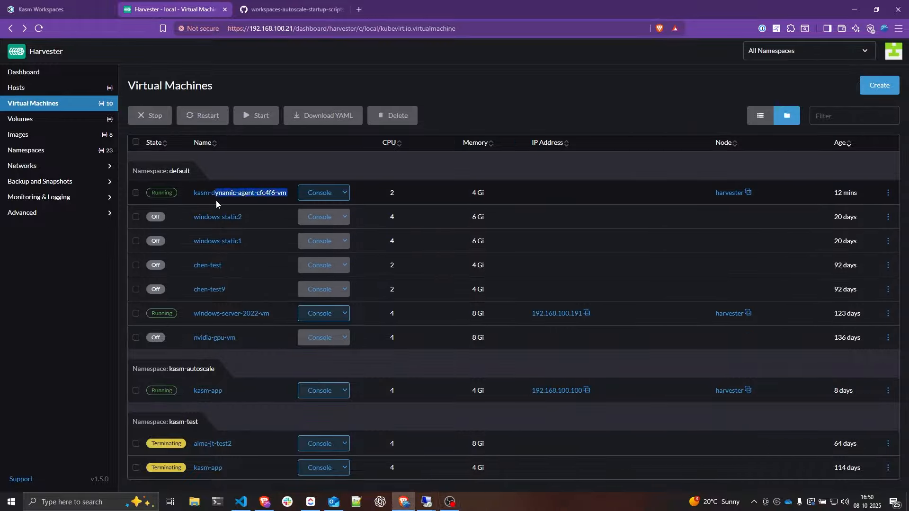
click(193, 197)
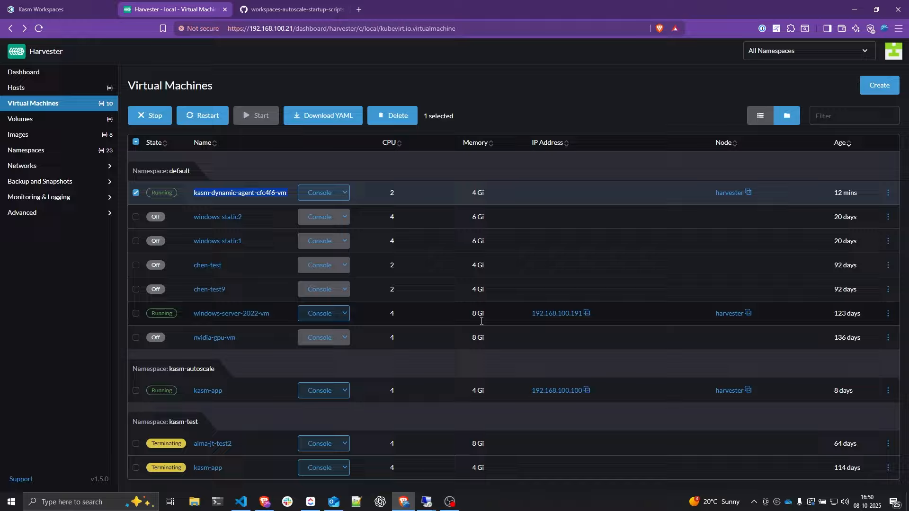
mouse_move(427, 502)
click(470, 453)
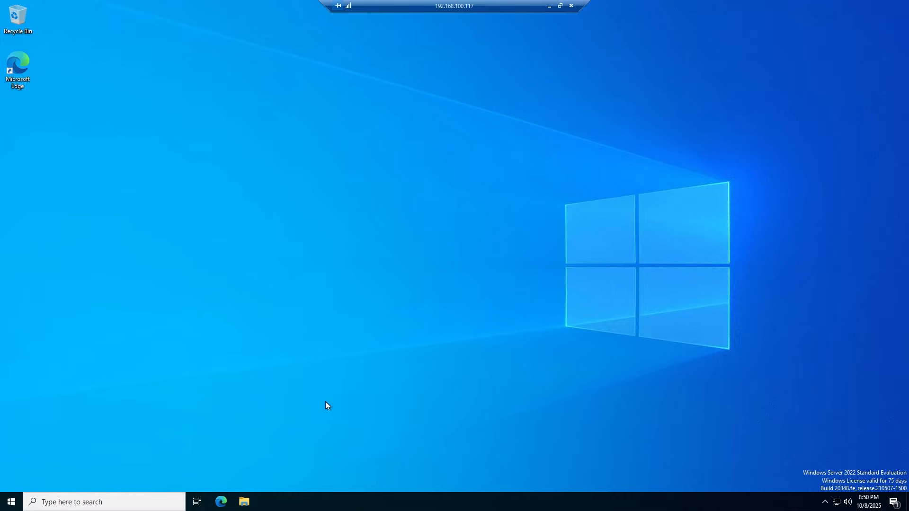
- Browse File Explorer to C:\Users\cloudbase-init on the new VM
click(243, 501)
click(224, 263)
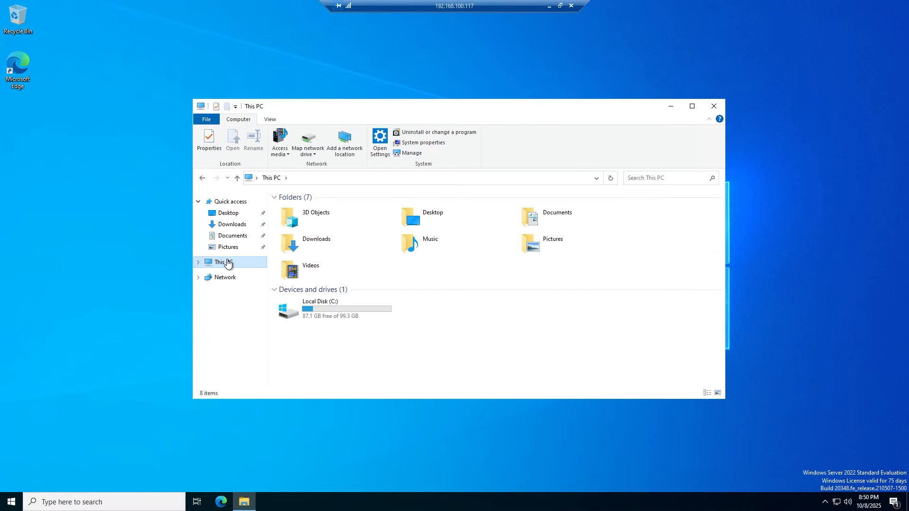
click(343, 316)
double_click(343, 316)
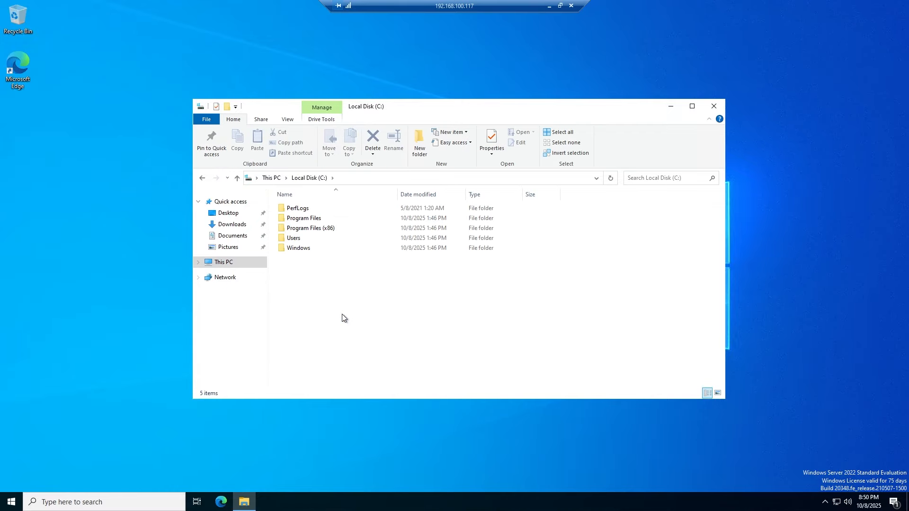
double_click(300, 238)
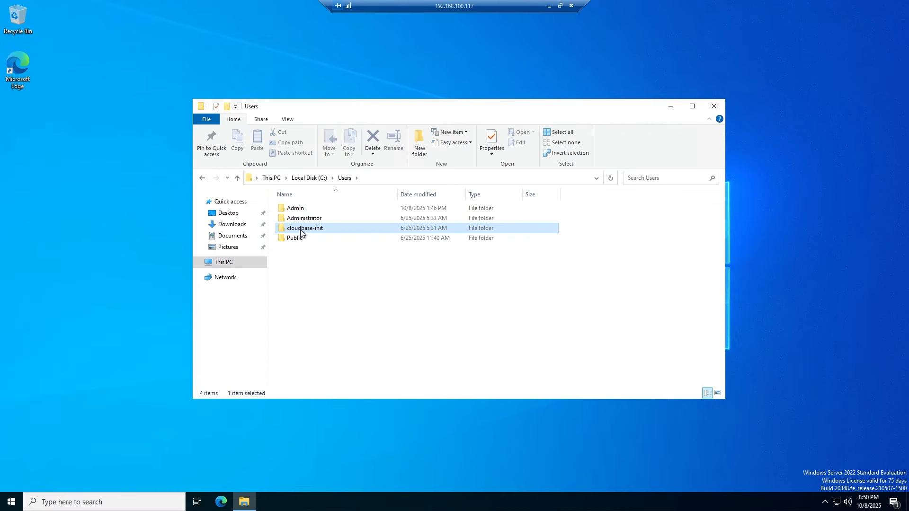
double_click(303, 229)
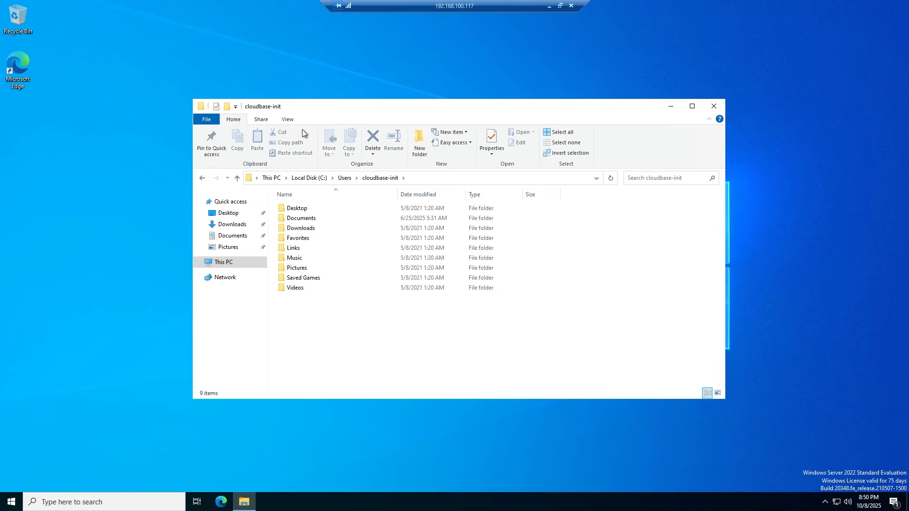
- Show hidden items and open AppData\Local\Temp to see the Kasm startup files
click(288, 122)
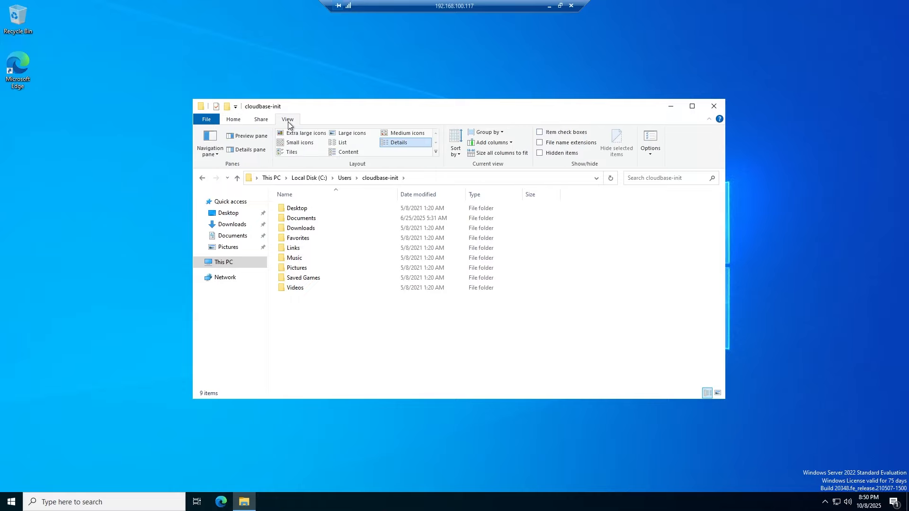
click(539, 153)
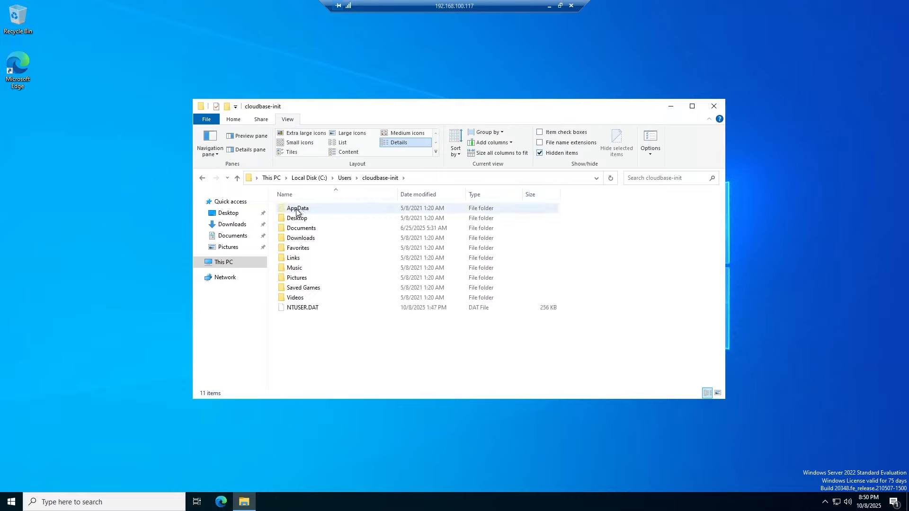
double_click(310, 210)
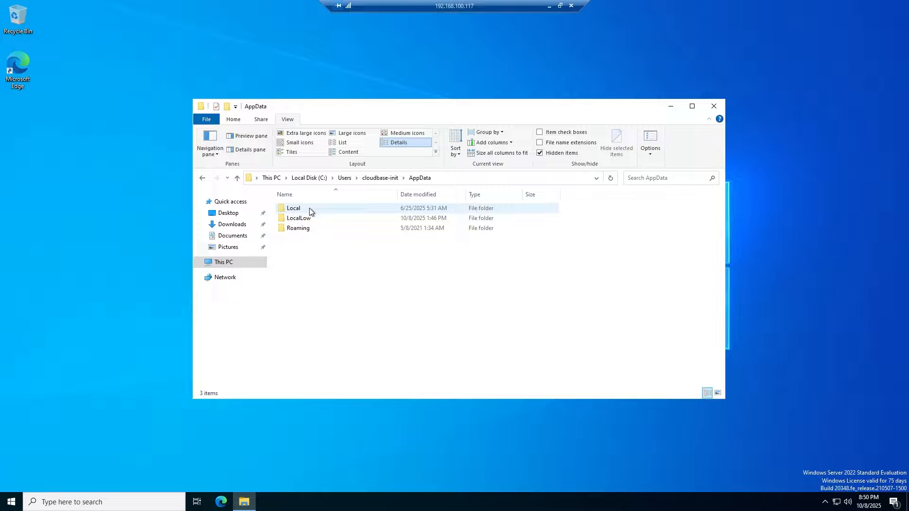
double_click(310, 211)
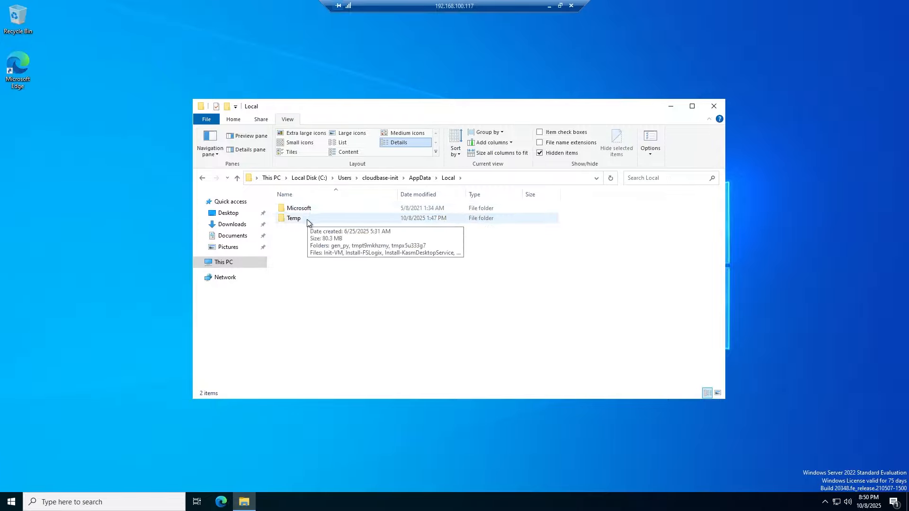
double_click(309, 221)
drag(350, 371, 350, 209)
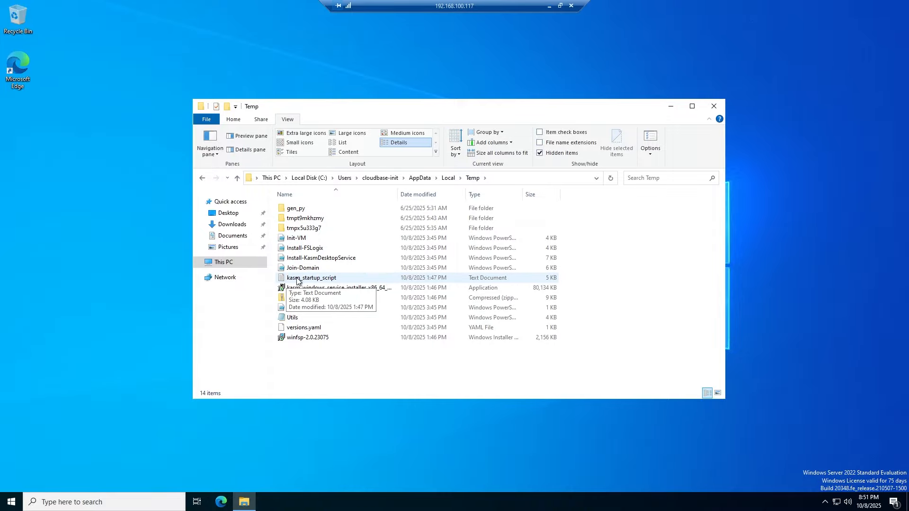
double_click(318, 281)
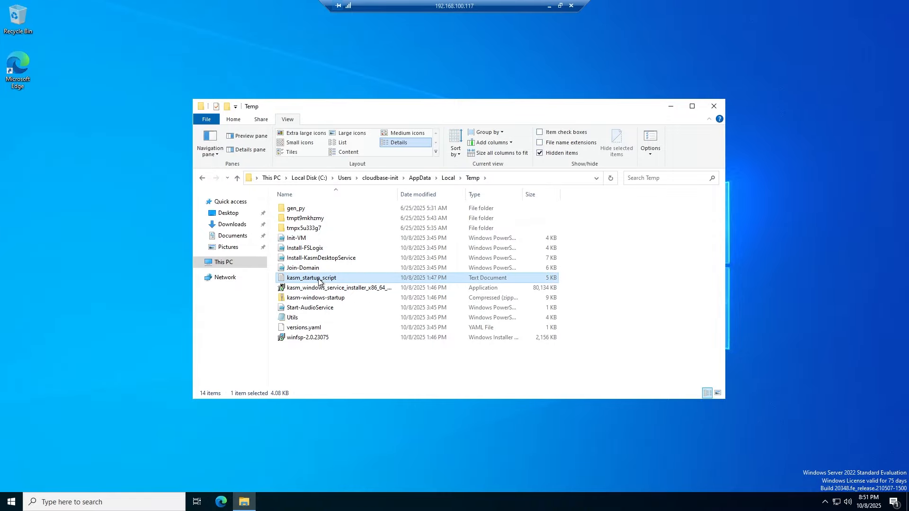
drag(773, 161, 767, 141)
drag(612, 108, 682, 129)
scroll(595, 261, down, 3)
scroll(594, 265, down, 2)
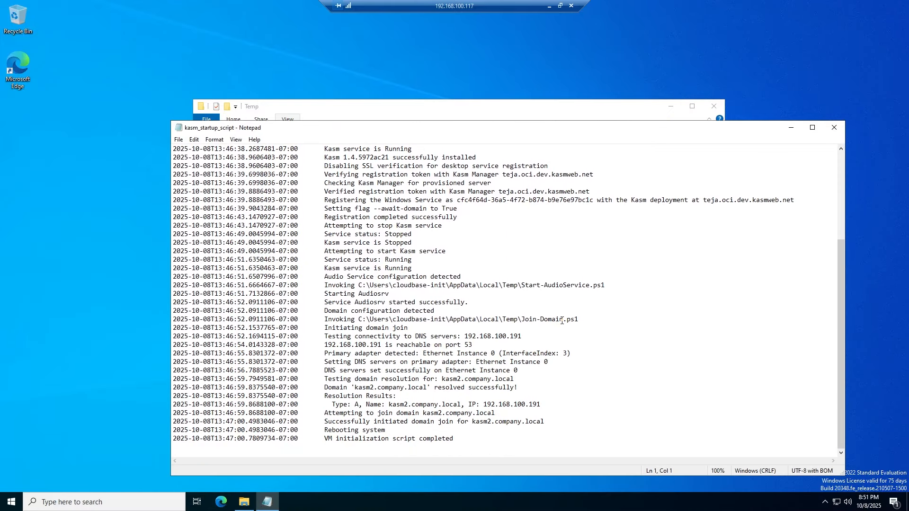
drag(639, 135, 603, 115)
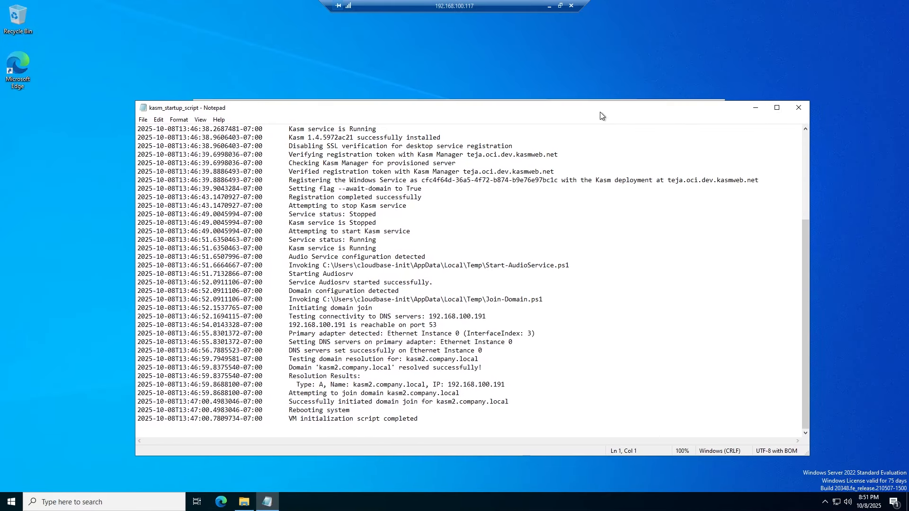
drag(806, 237, 798, 118)
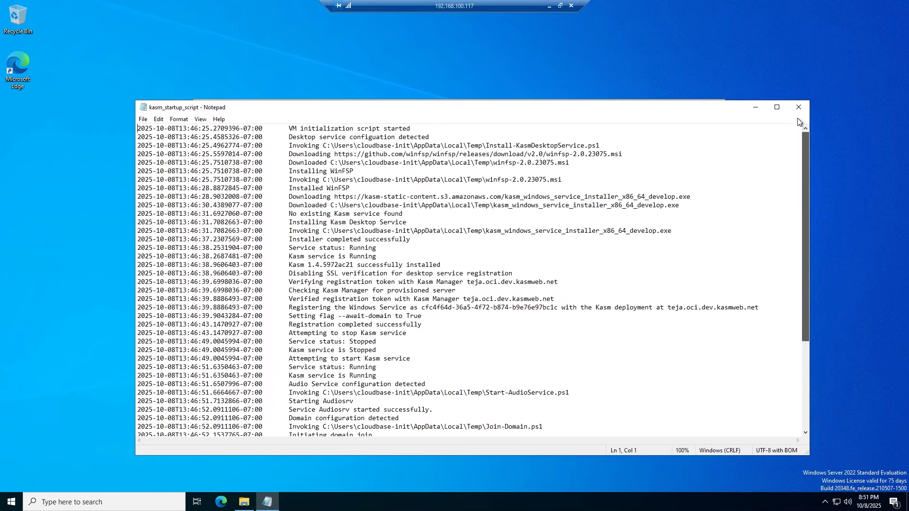
click(799, 107)
drag(536, 119, 600, 116)
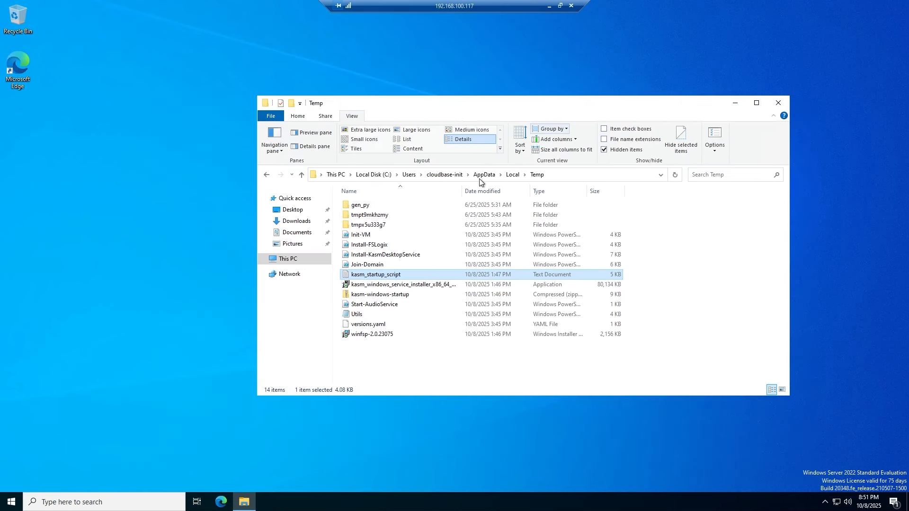
right_click(306, 260)
- Verify the About page's full device name carries the kasm2.company.local domain suffix
click(342, 385)
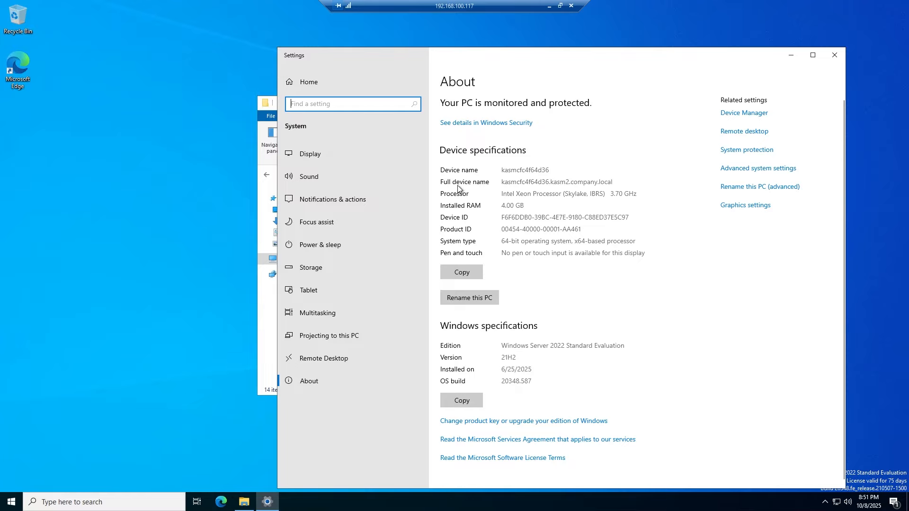
click(502, 184)
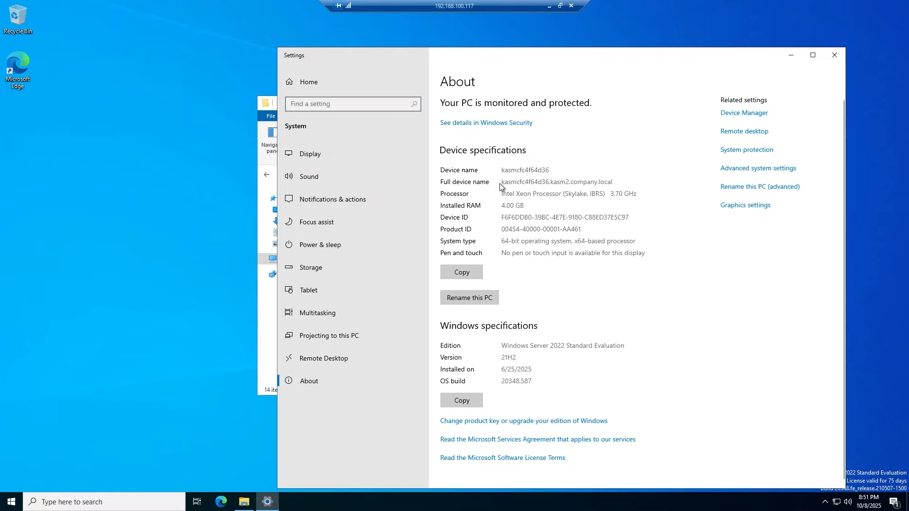
drag(549, 183, 620, 182)
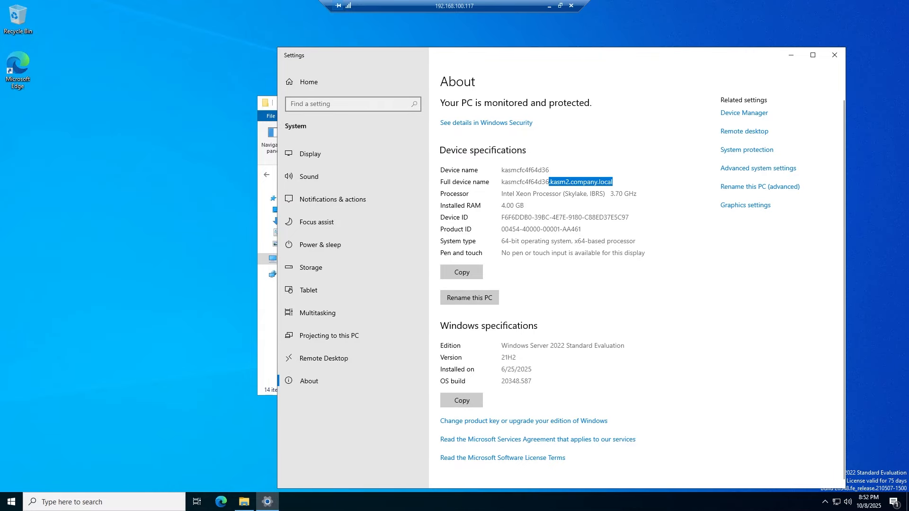
drag(908, 90, 300, 39)
- Refresh the Computers container and select the newly listed kasmcfc4f64d36 computer account
right_click(285, 127)
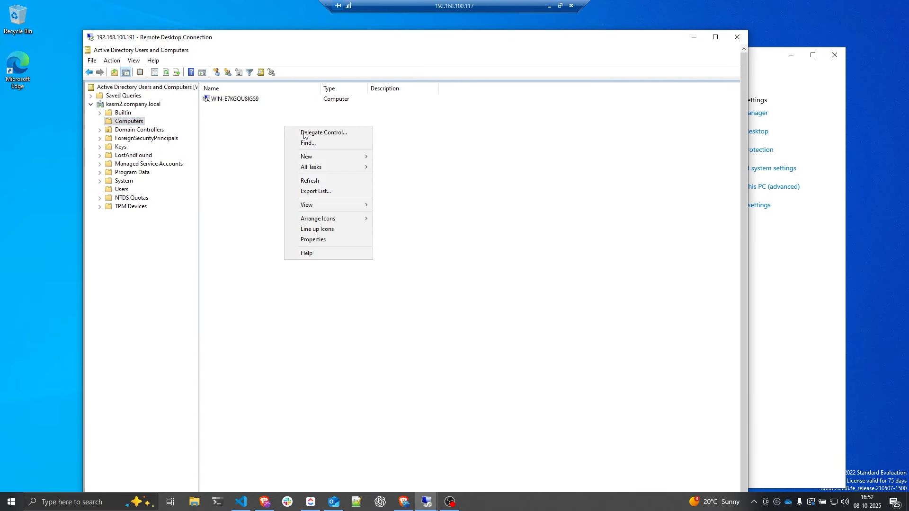
click(321, 181)
click(237, 108)
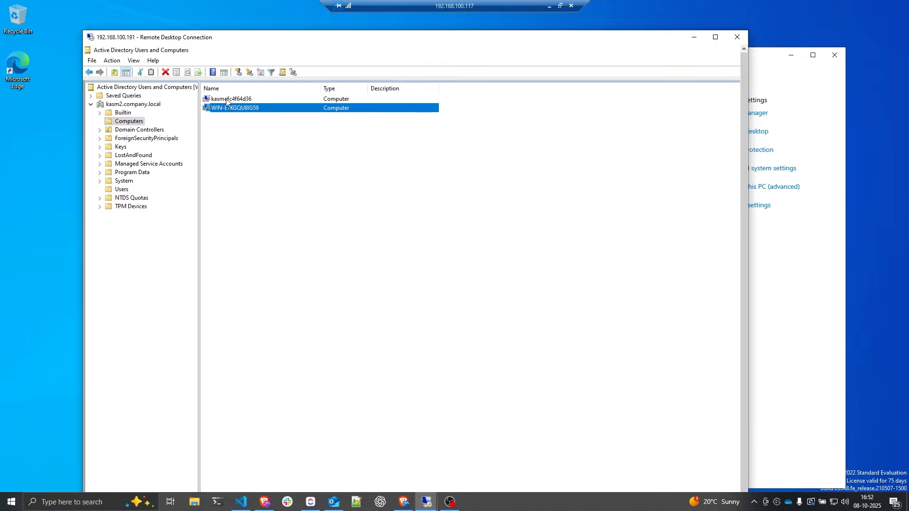
click(227, 102)
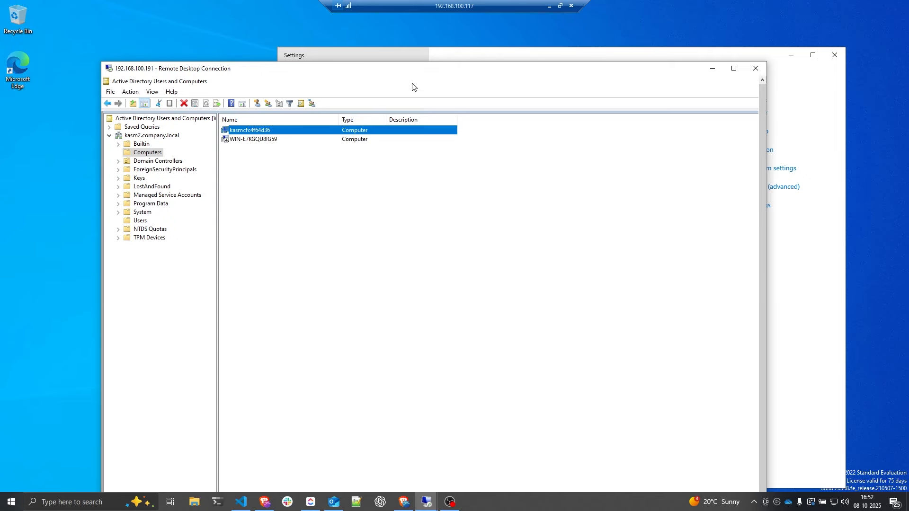
click(548, 6)
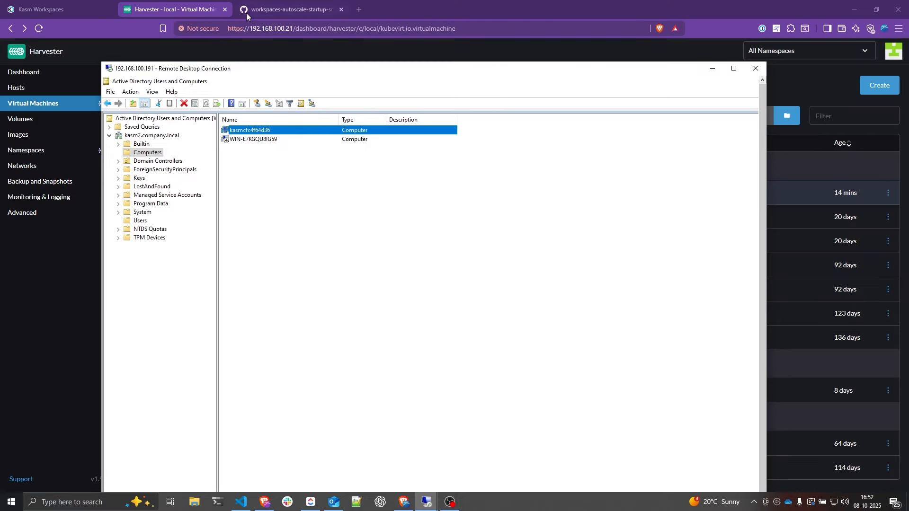
click(50, 9)
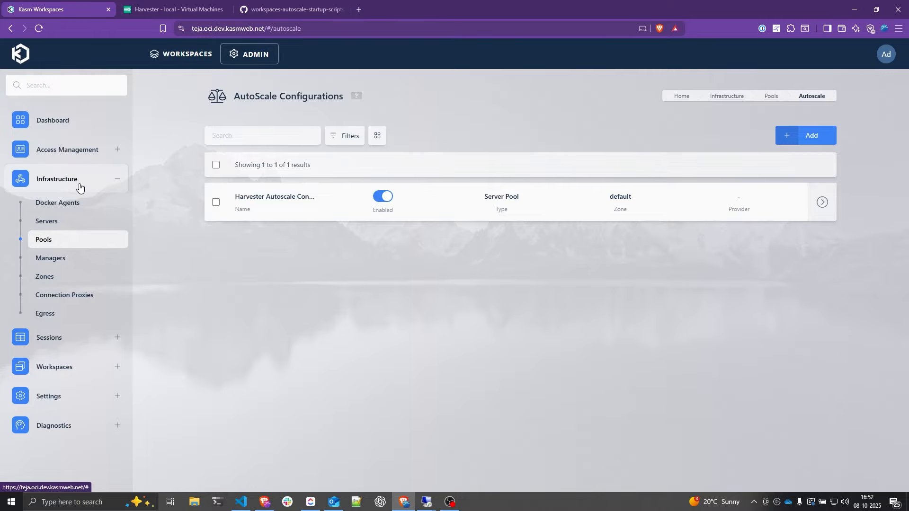
- Show the Servers list with kasmcfc4f64d36 running at 192.168.100.117 beside Windows Harvester AD
click(55, 226)
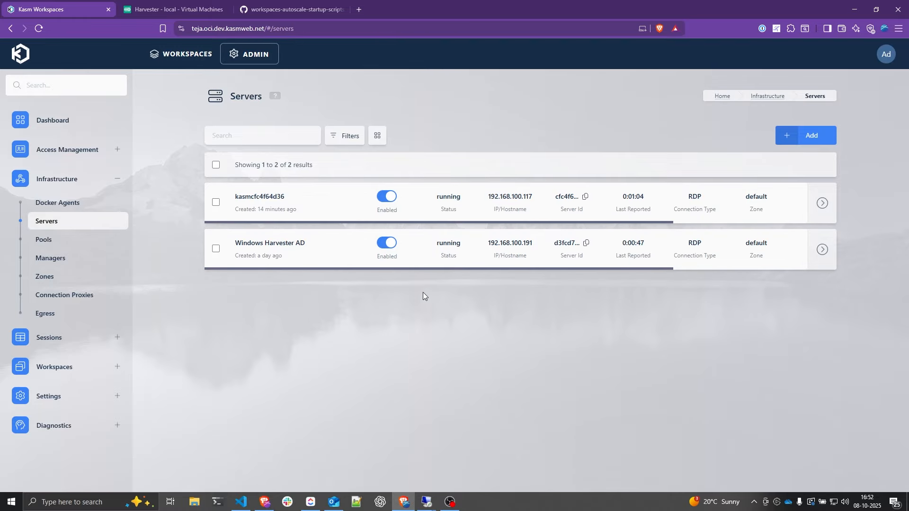
drag(236, 198, 287, 201)
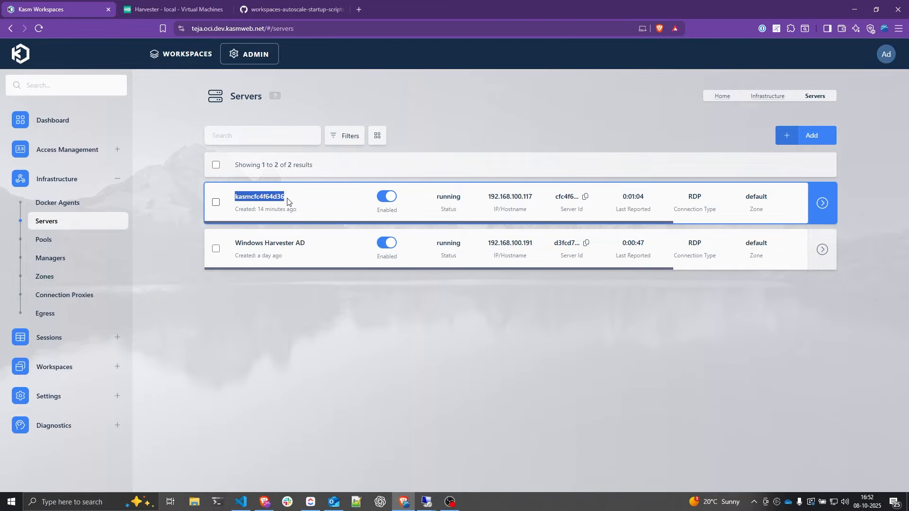
drag(437, 197, 481, 200)
click(424, 198)
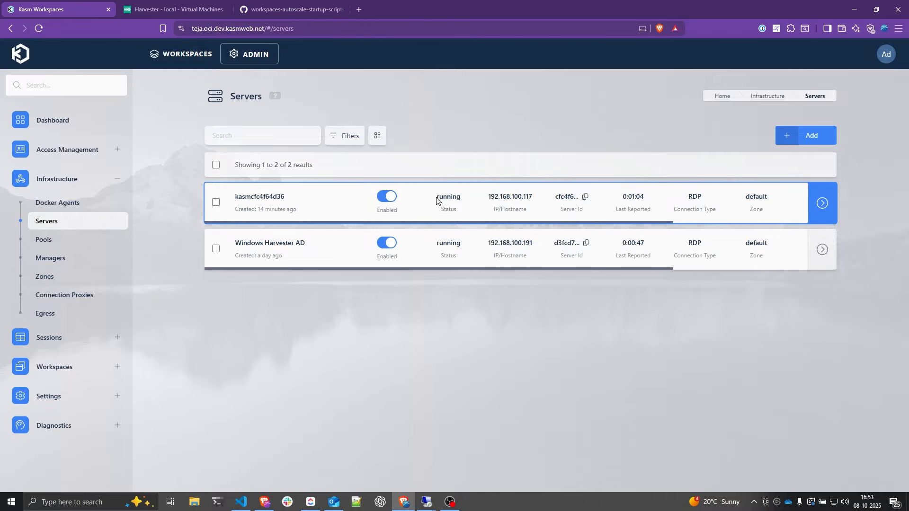
drag(436, 201, 463, 203)
key(ctrl+l)
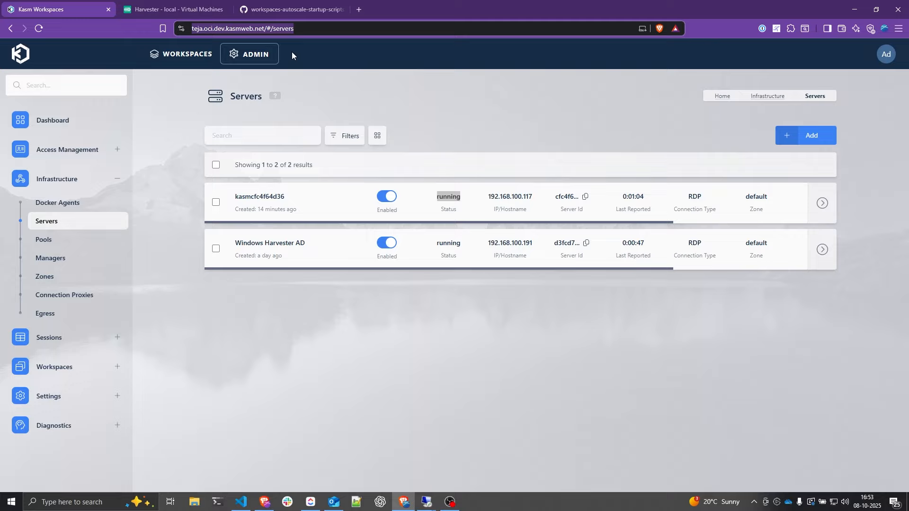